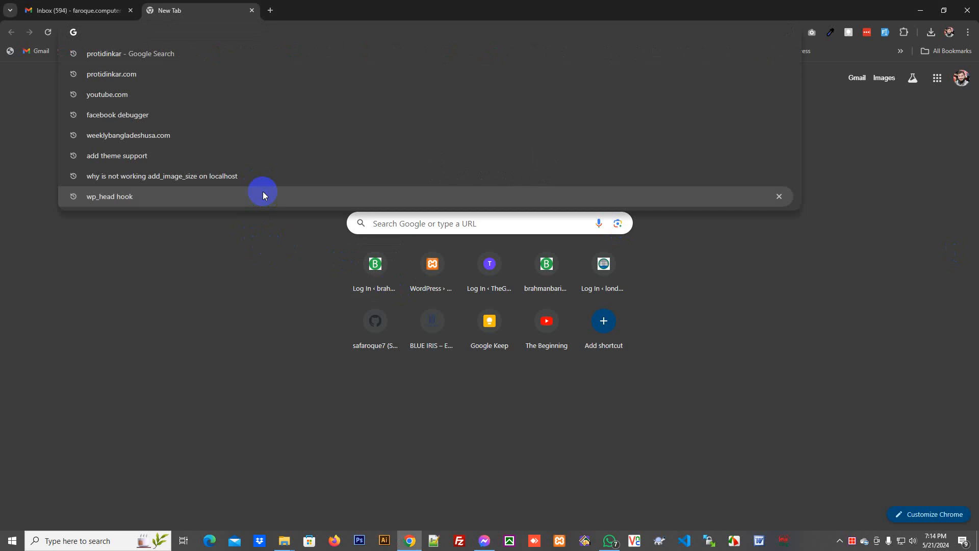
- Download WordPress 6.5.3 from the wordpress.org download page
type("word")
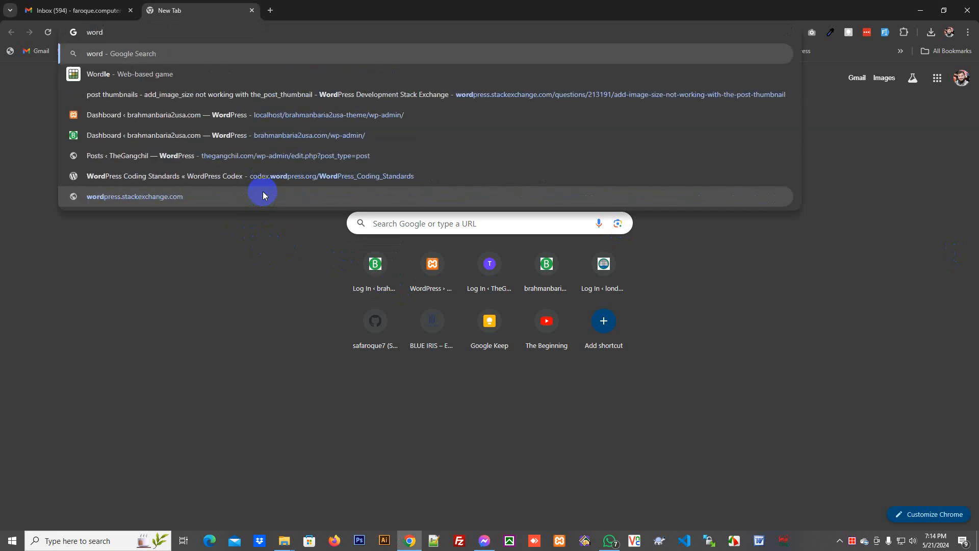
key("BackSpace")
key("BackSpace")
key("BackSpace")
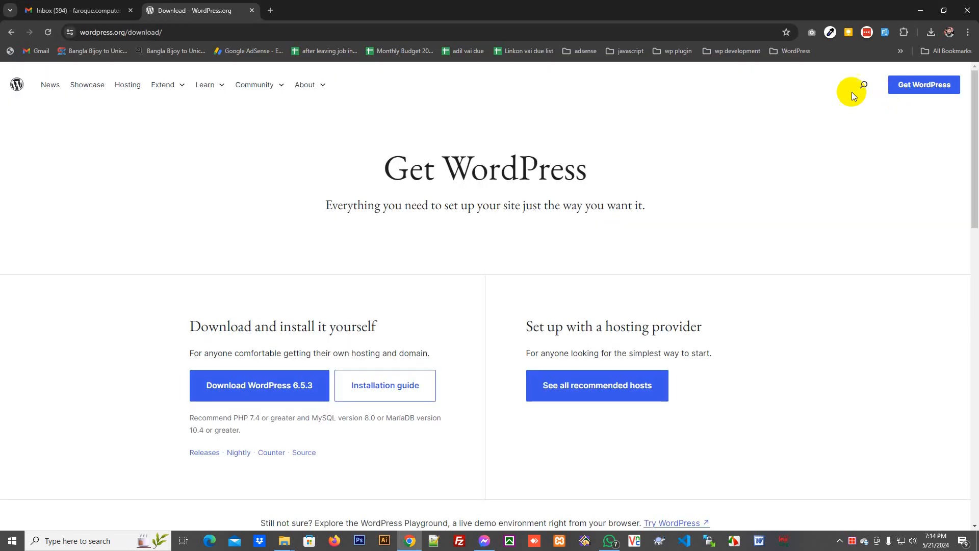
left_click(255, 403)
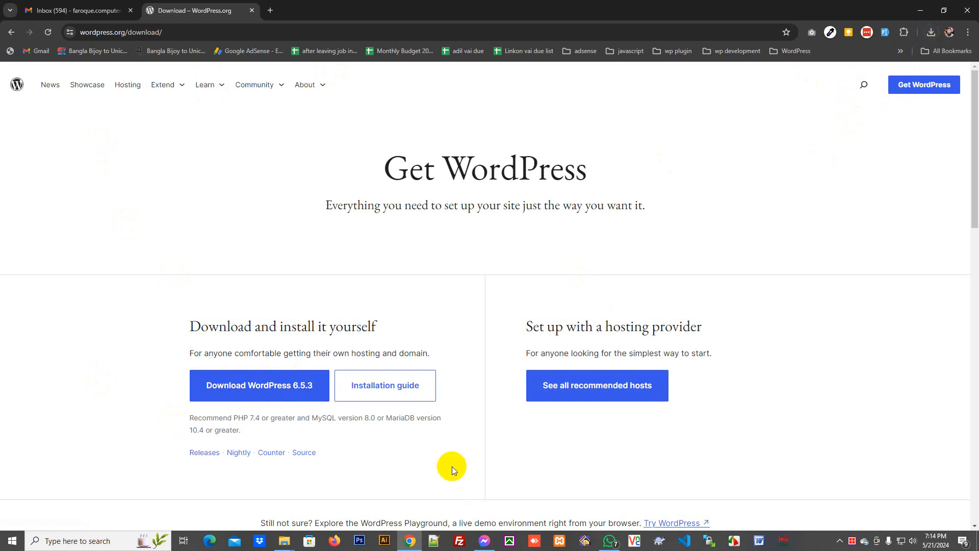
- Refresh the htdocs folder to show the downloaded wordpress-6.5.3.zip
mouse_move(284, 541)
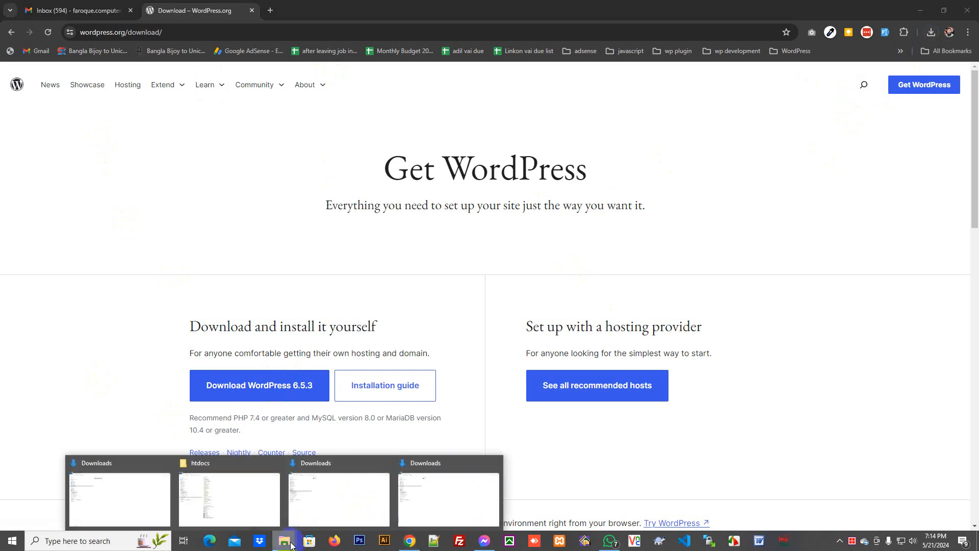
left_click(227, 500)
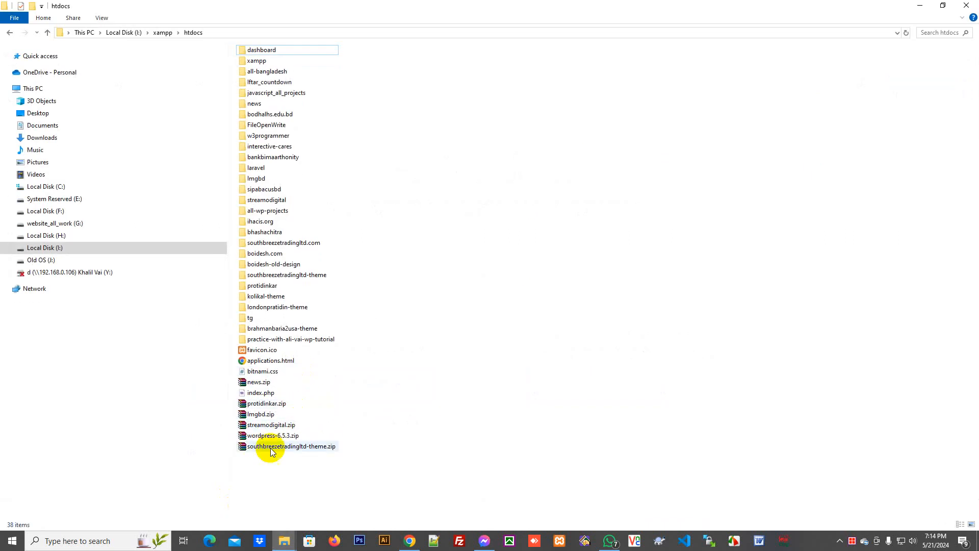
left_click(272, 437)
right_click(438, 214)
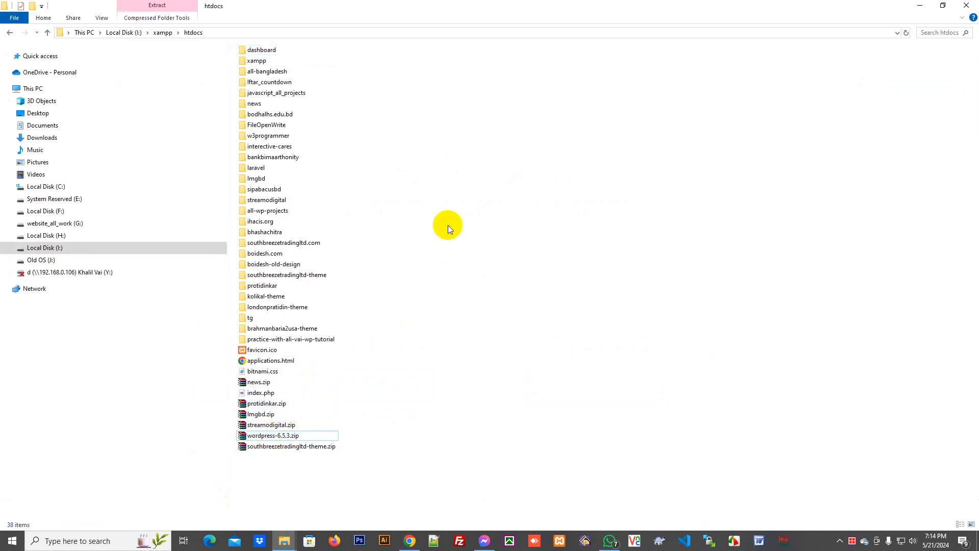
left_click(473, 268)
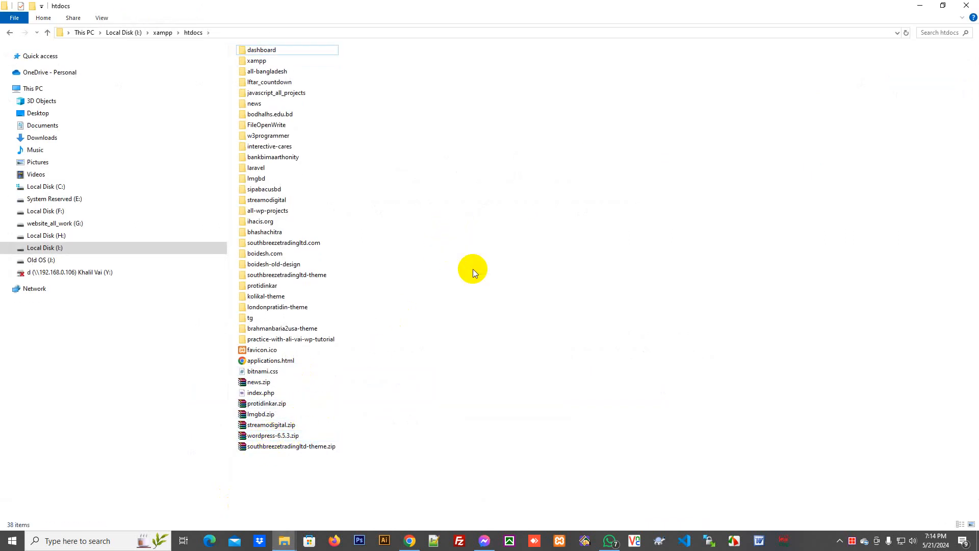
- Dismiss the folder menu and close the htdocs window
right_click(466, 258)
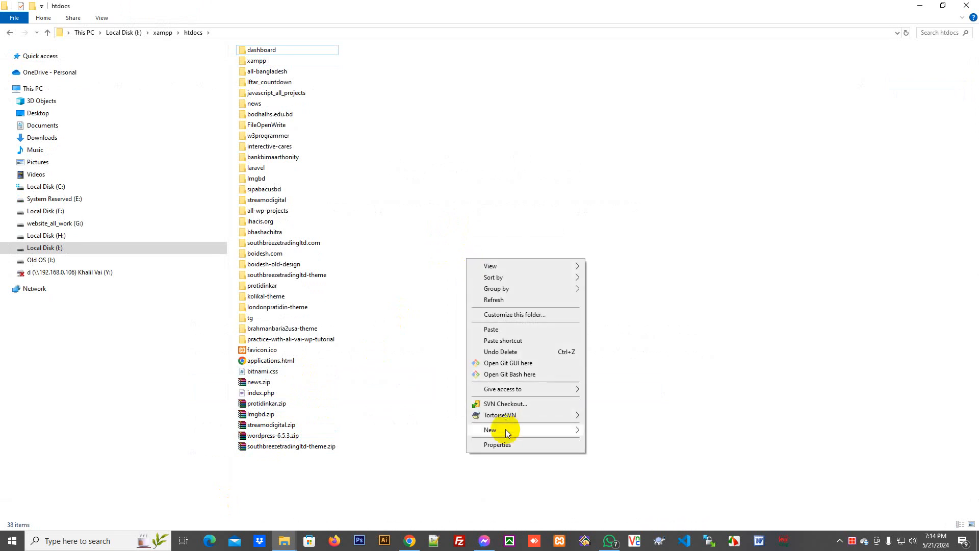
mouse_move(508, 436)
left_click(520, 185)
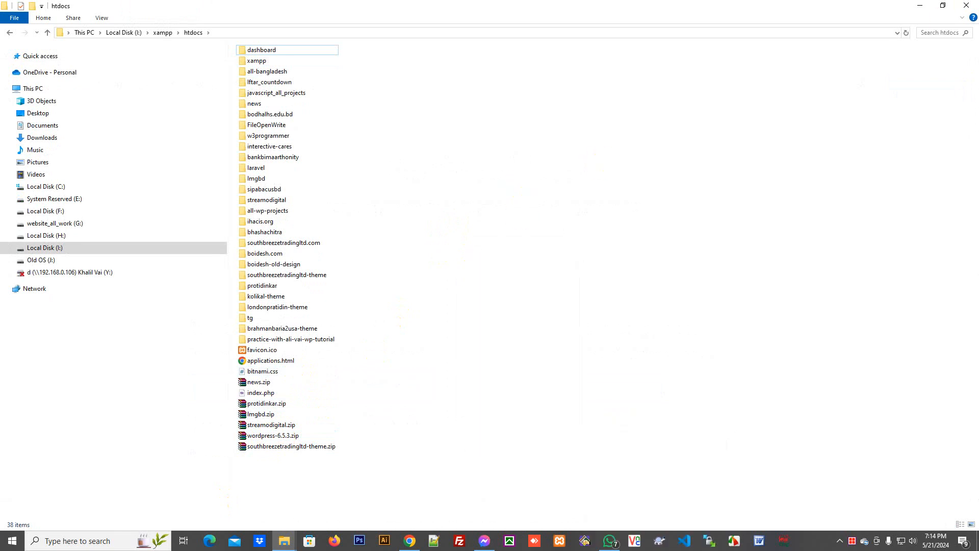
left_click(971, 7)
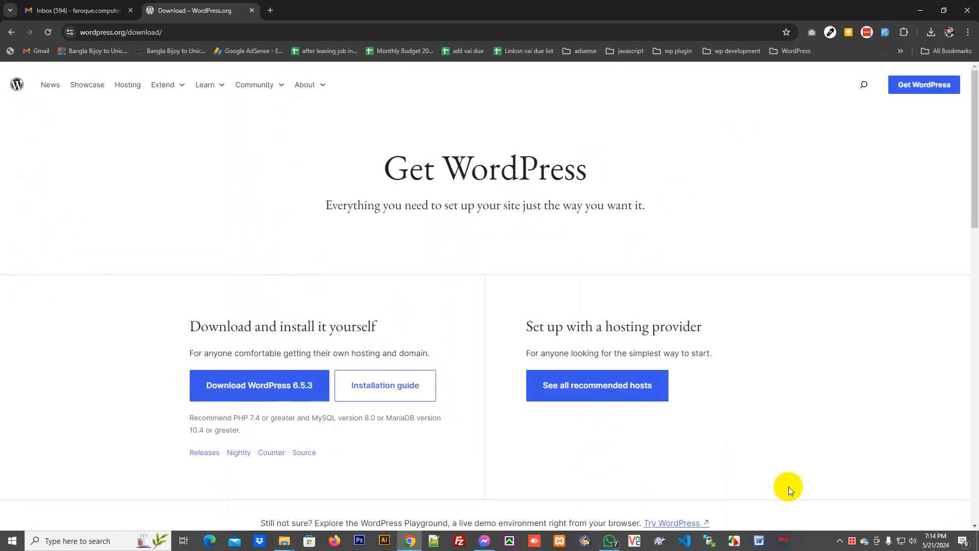
- Run XAMPP Control Panel as administrator and show the xampp folder in a maximized Explorer window
right_click(564, 544)
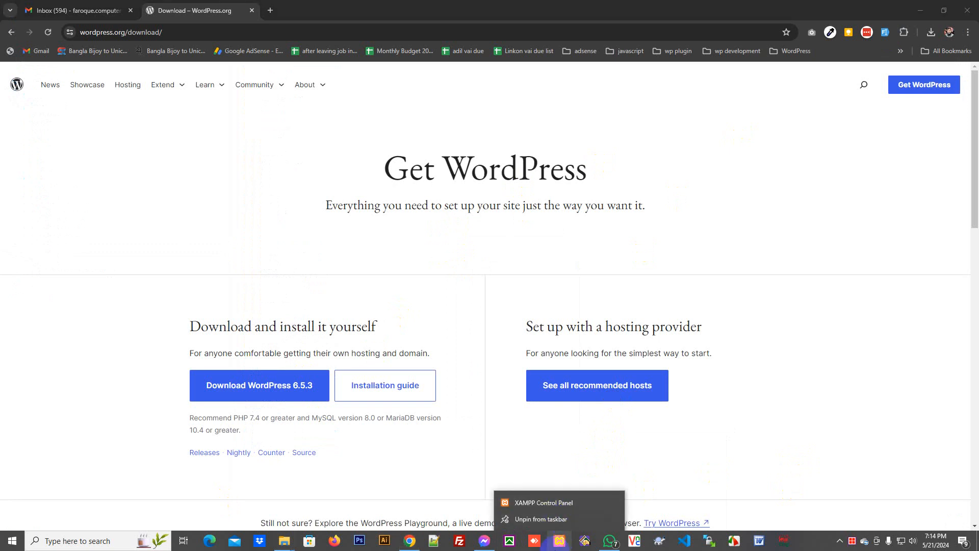
left_click(551, 504)
right_click(552, 505)
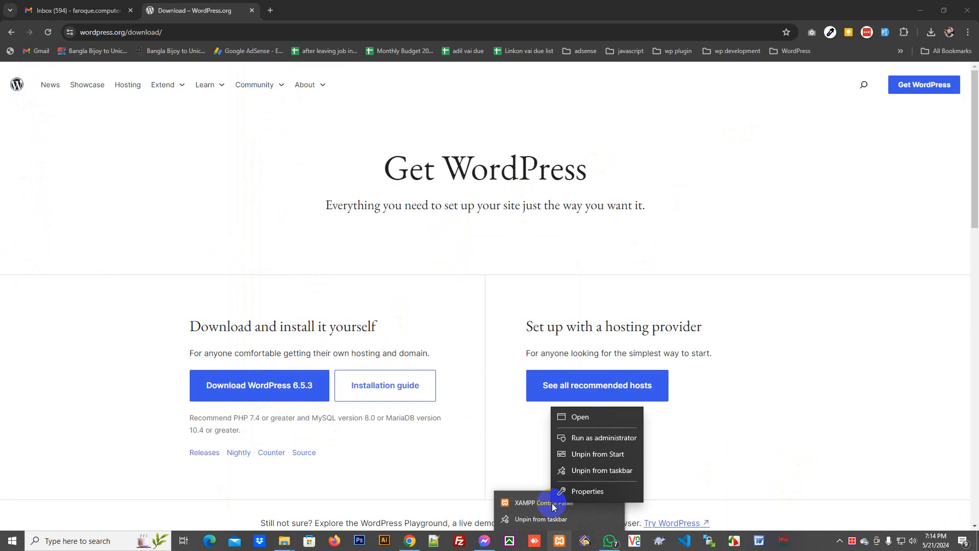
left_click(597, 444)
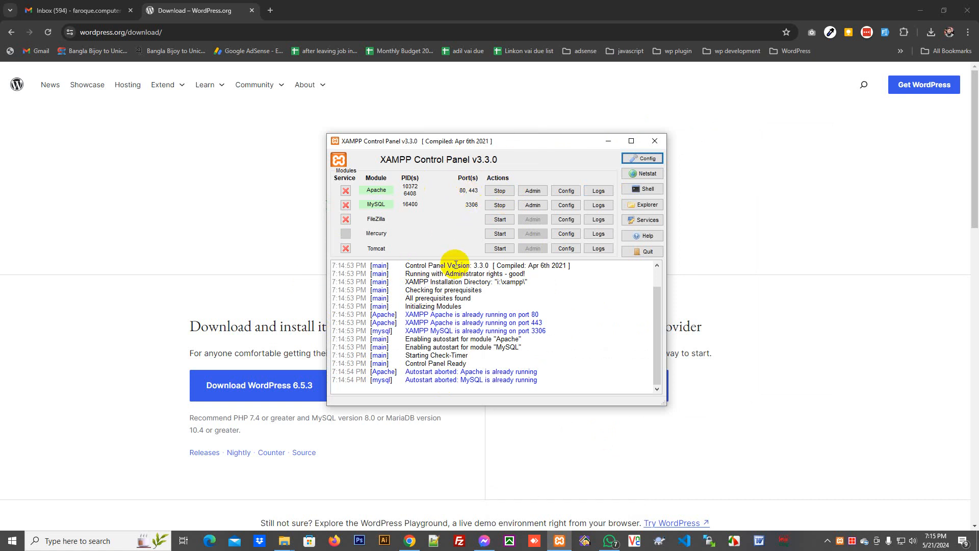
left_click(645, 204)
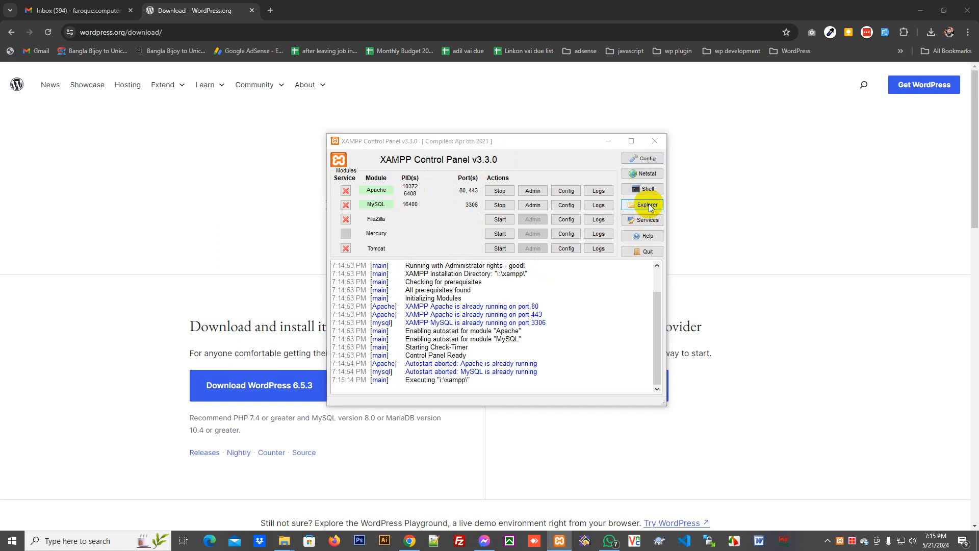
double_click(501, 126)
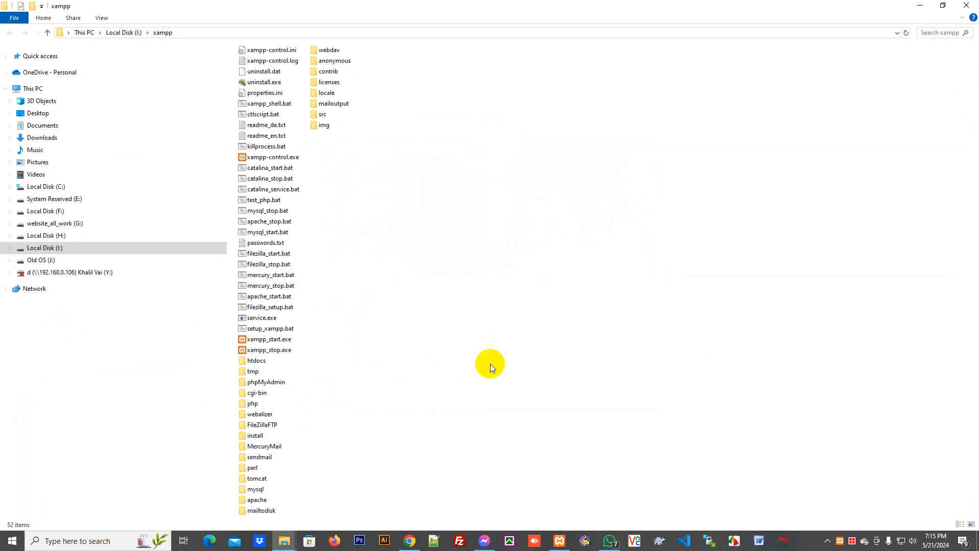
- Create a new folder named bangladesh inside htdocs
key("h")
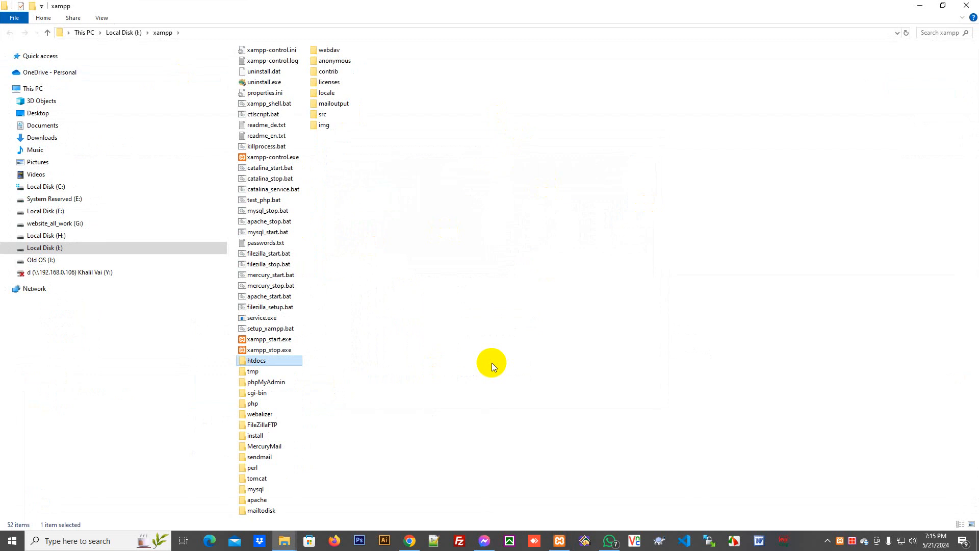
key("Return")
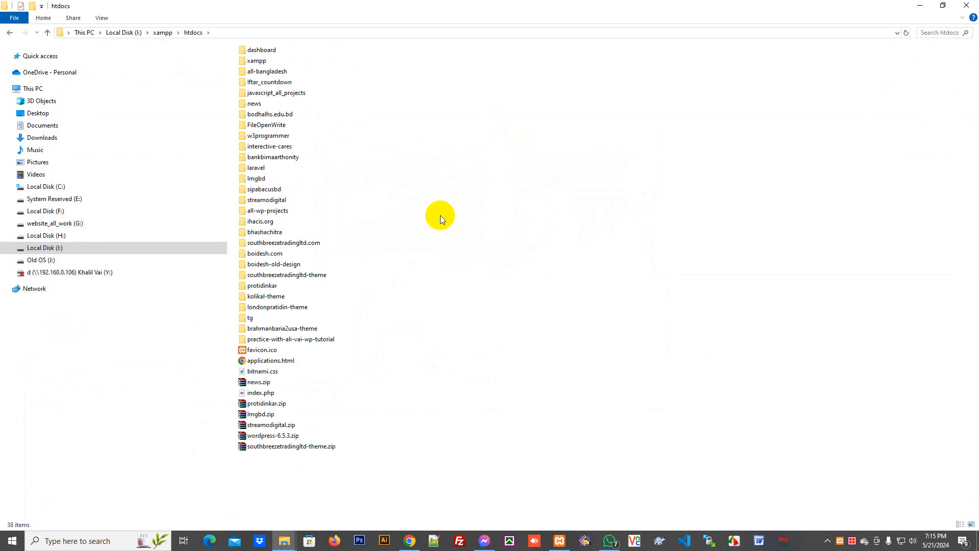
right_click(440, 203)
mouse_move(504, 372)
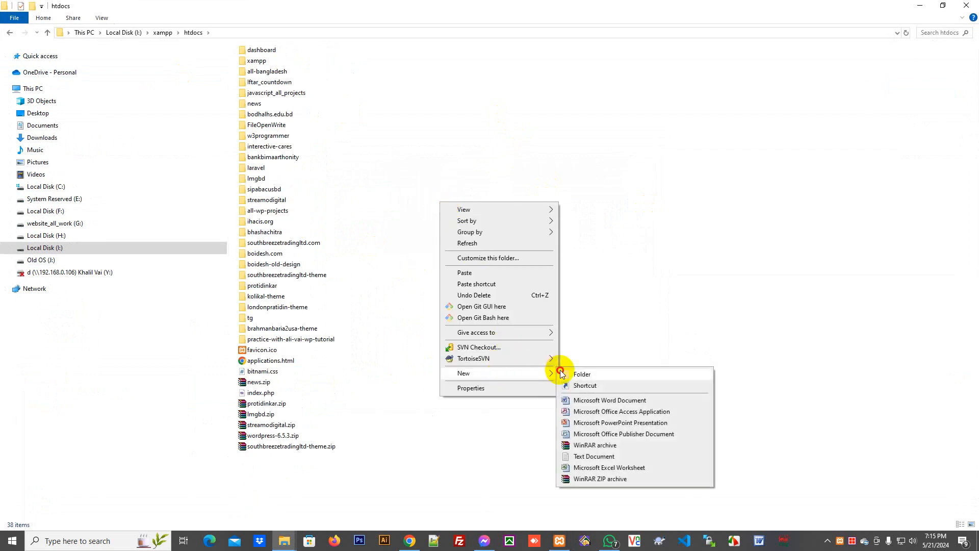
left_click(562, 371)
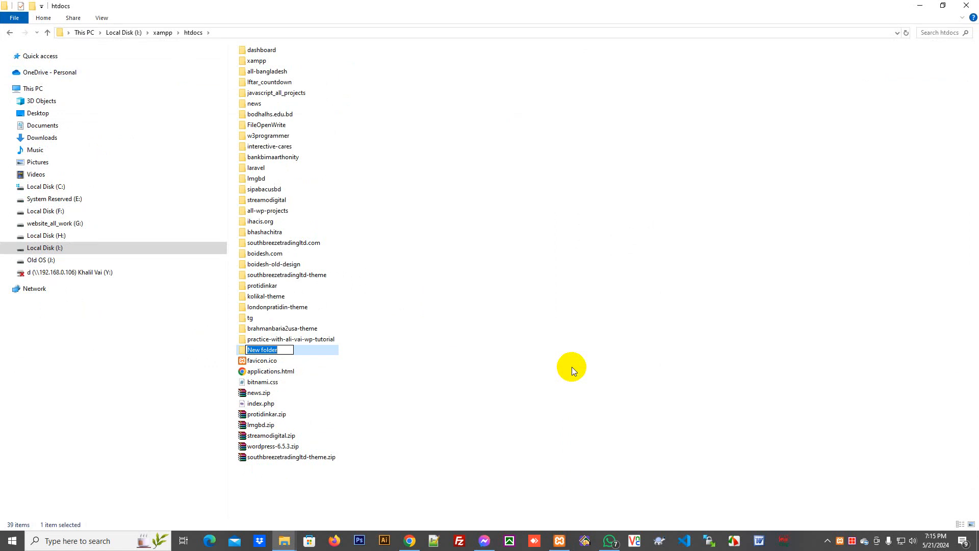
type("bangladesh")
key("Return")
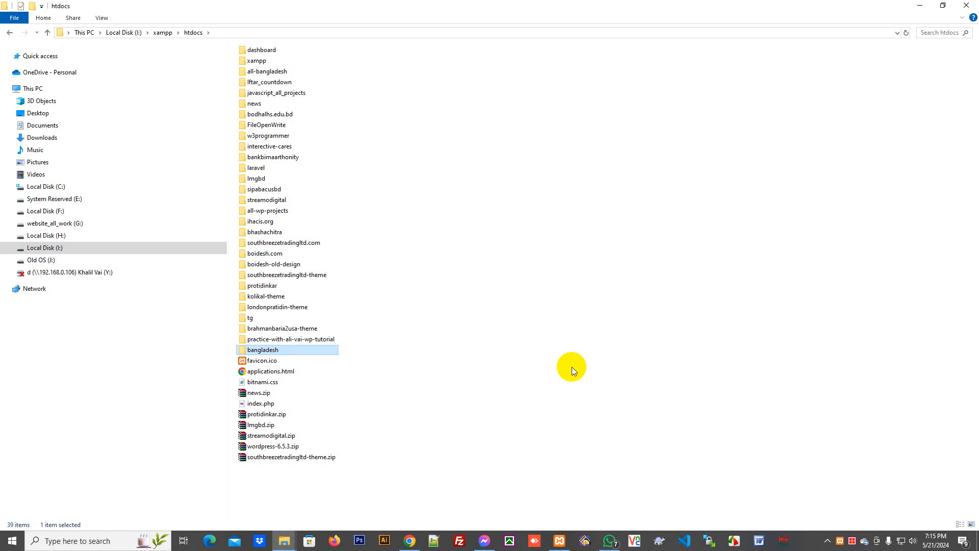
- Copy wordpress-6.5.3.zip and select the bangladesh folder
right_click(283, 446)
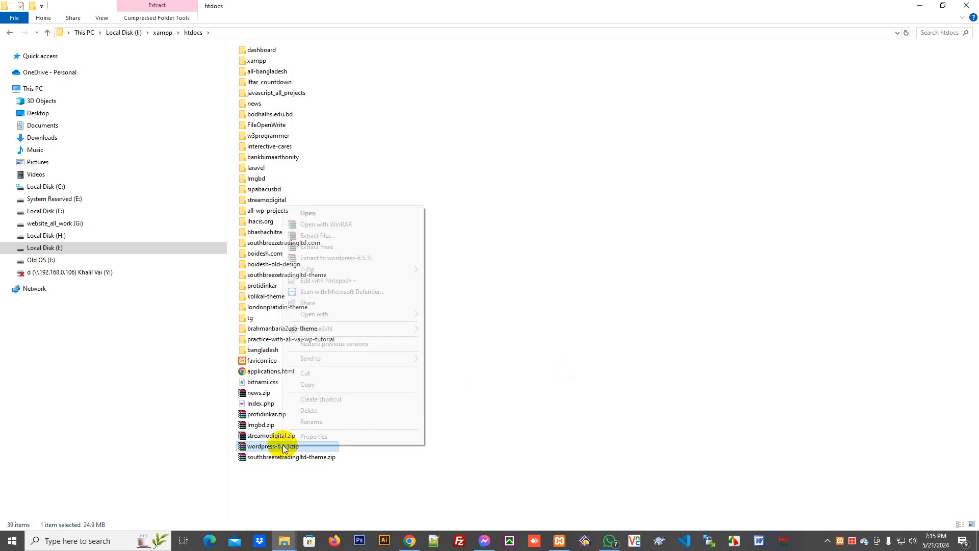
left_click(308, 385)
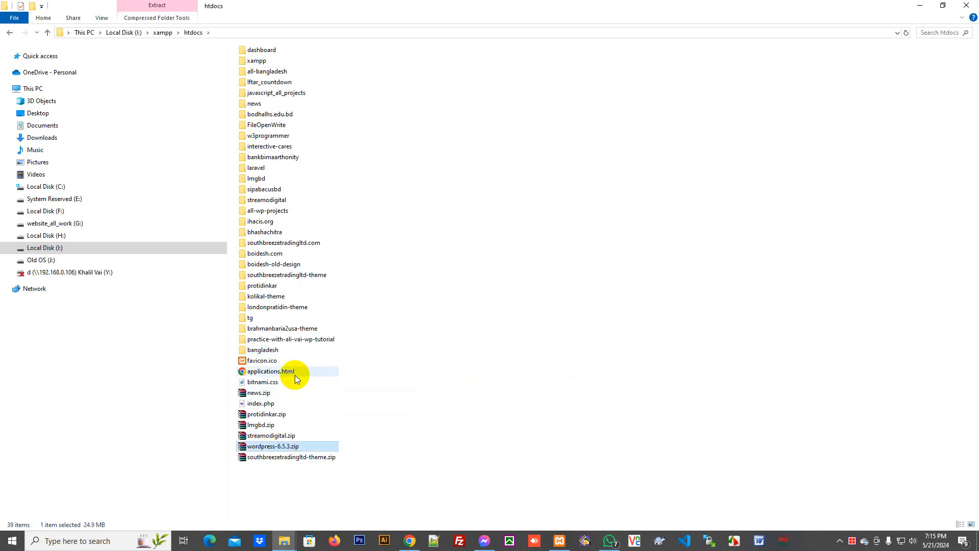
left_click(267, 352)
- Paste wordpress-6.5.3.zip into the bangladesh folder
double_click(265, 351)
right_click(345, 231)
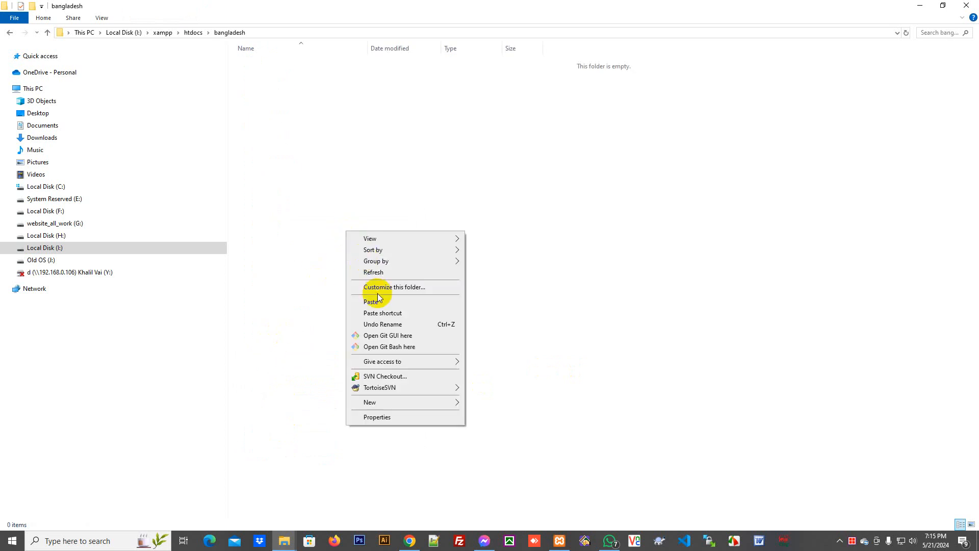
left_click(378, 300)
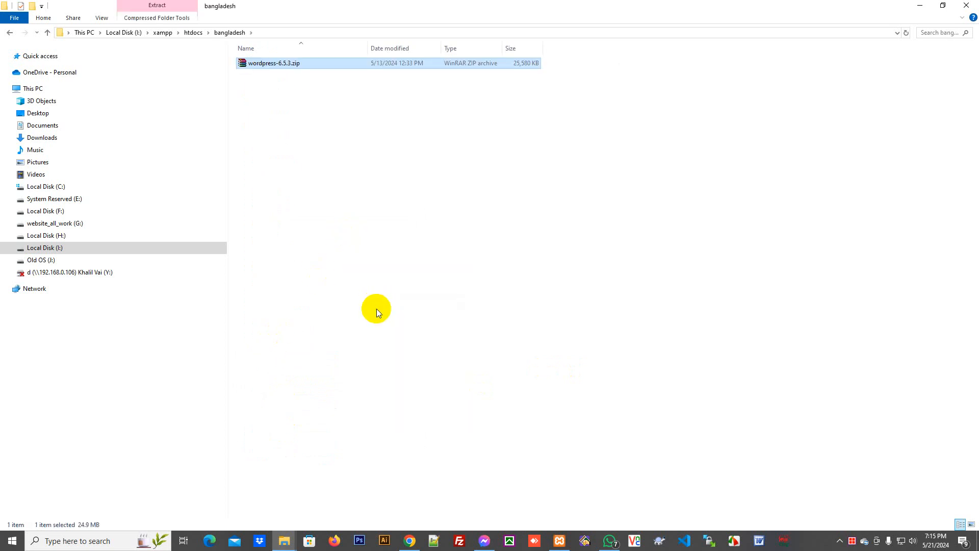
- Extract the archive in bangladesh and open the resulting wordpress folder
right_click(259, 67)
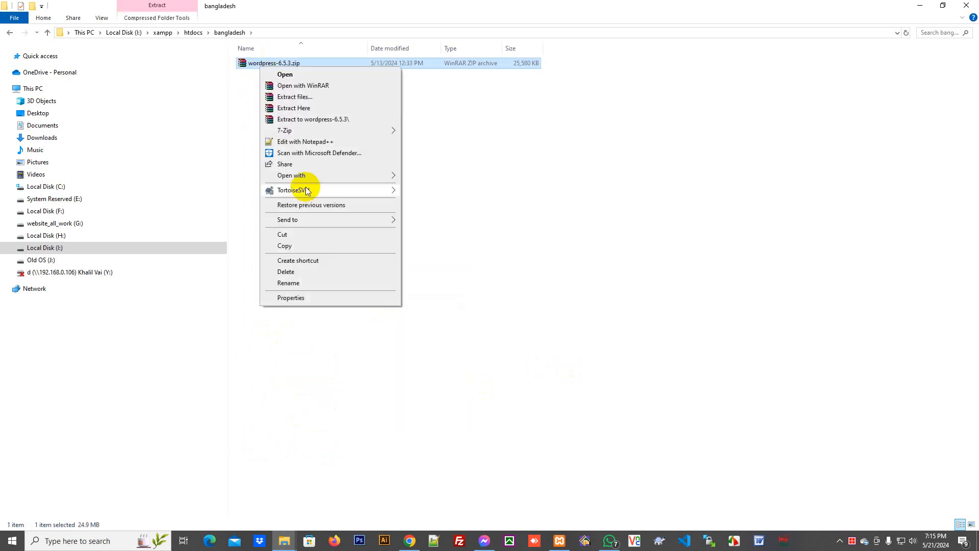
left_click(313, 109)
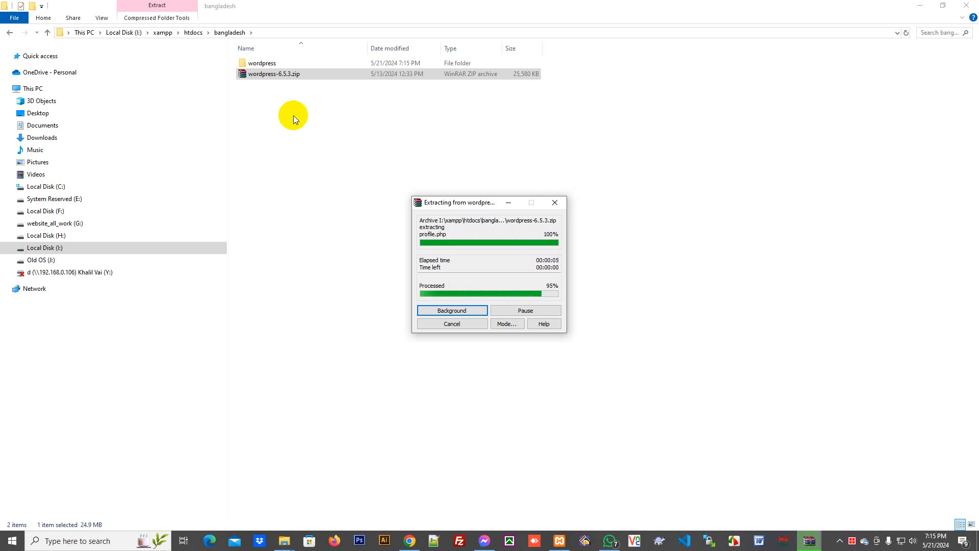
right_click(317, 136)
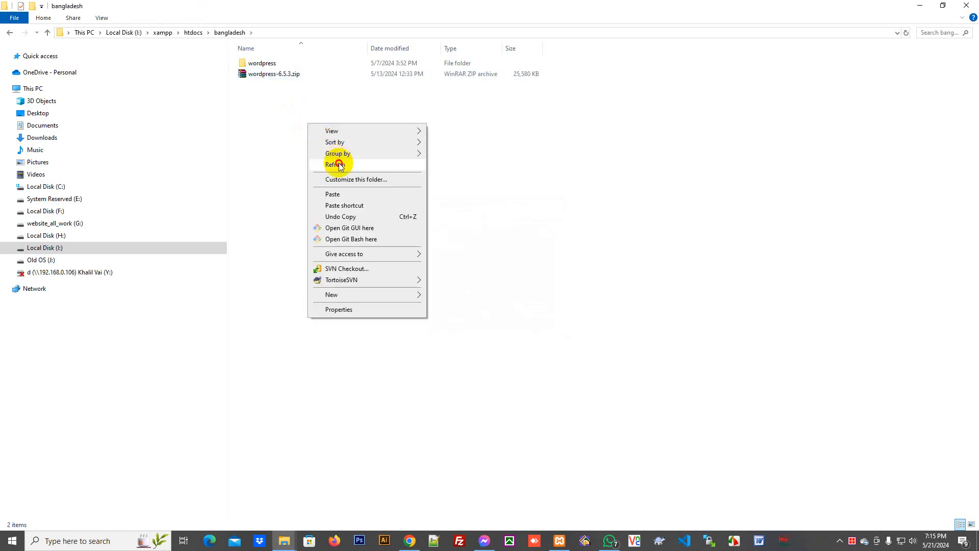
left_click(334, 161)
double_click(262, 63)
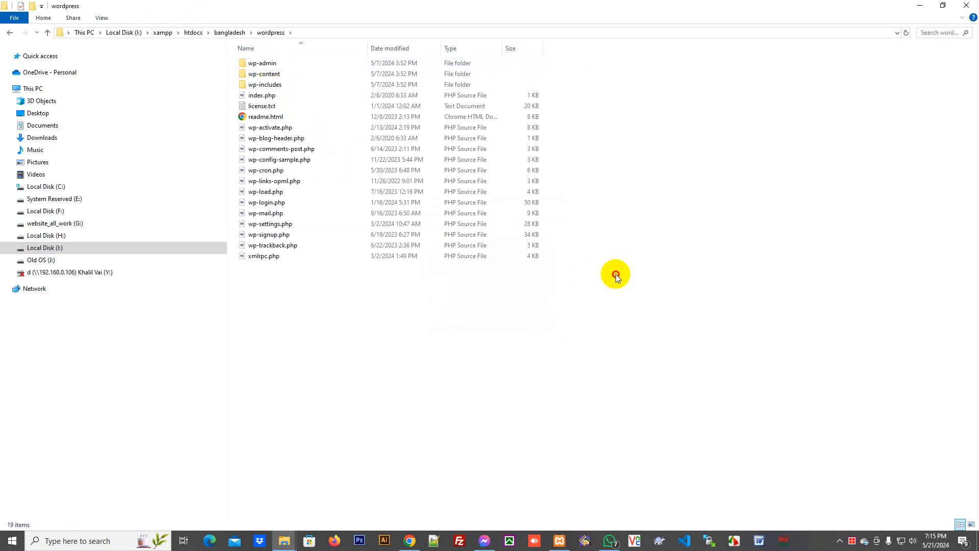
- Move all 19 WordPress files from the wordpress folder up into bangladesh
key("ctrl+a")
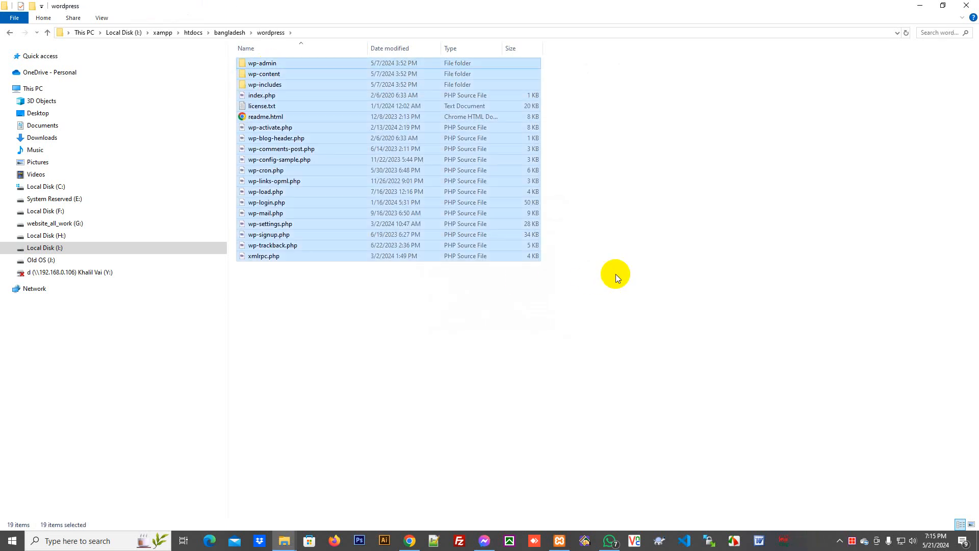
right_click(272, 184)
left_click(317, 347)
left_click(448, 339)
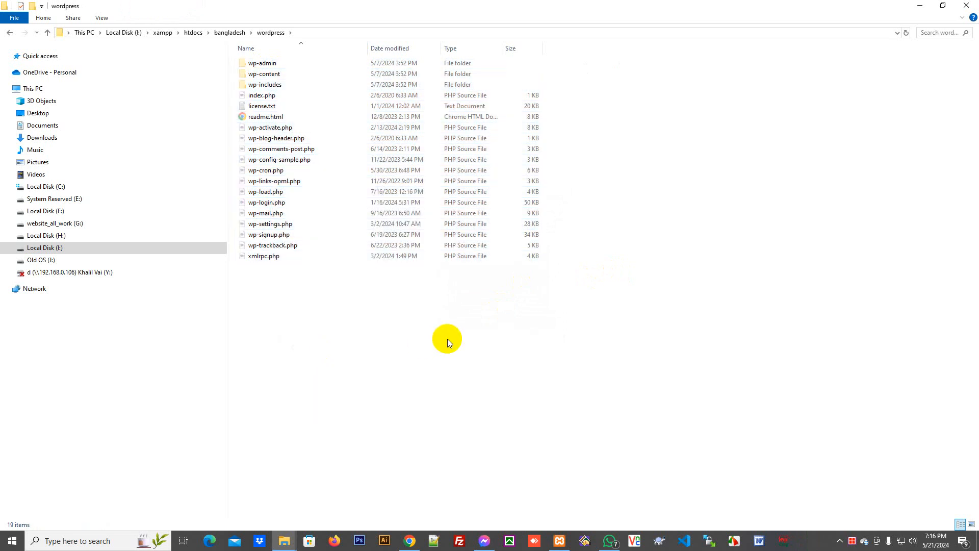
key("BackSpace")
right_click(336, 206)
left_click(366, 276)
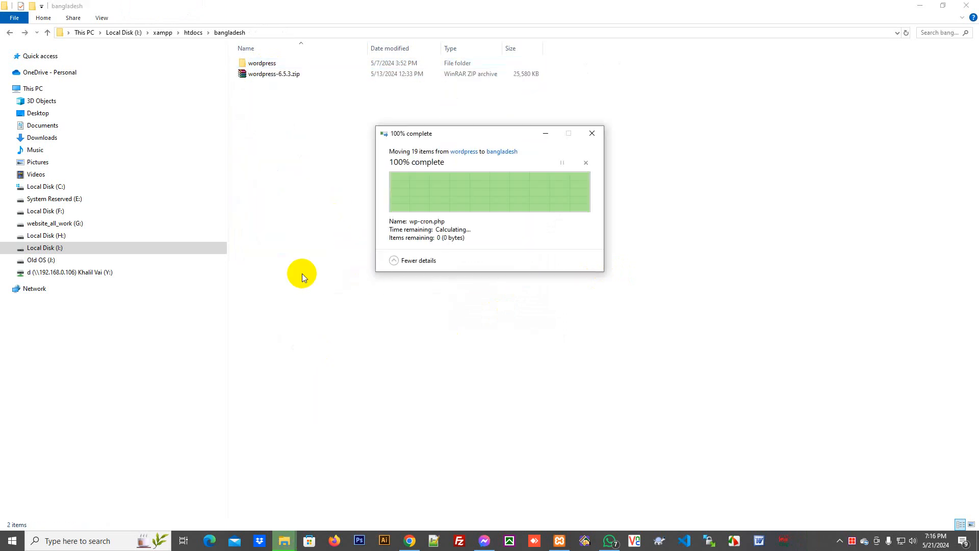
- Delete the empty wordpress folder and wordpress-6.5.3.zip, then refresh the listing
left_click(266, 137)
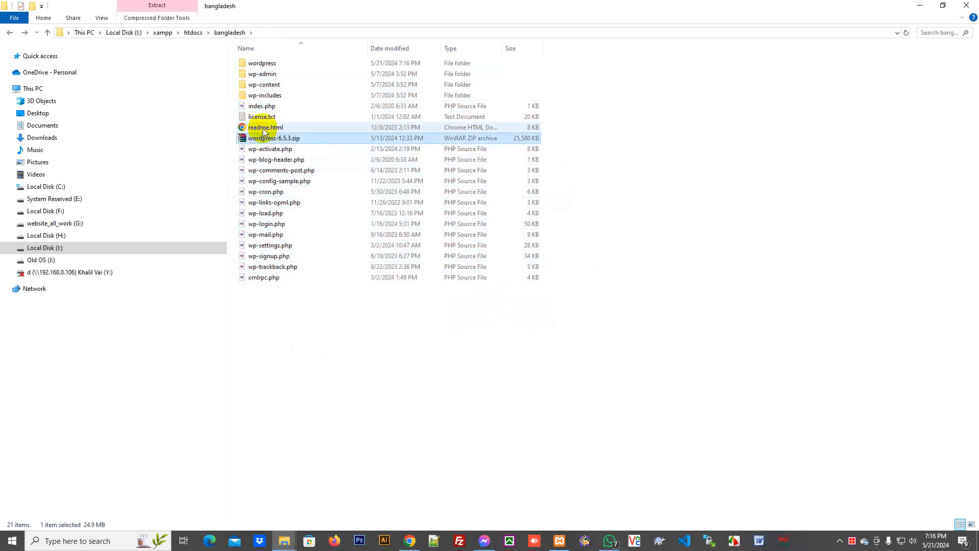
left_click(260, 64, "ctrl")
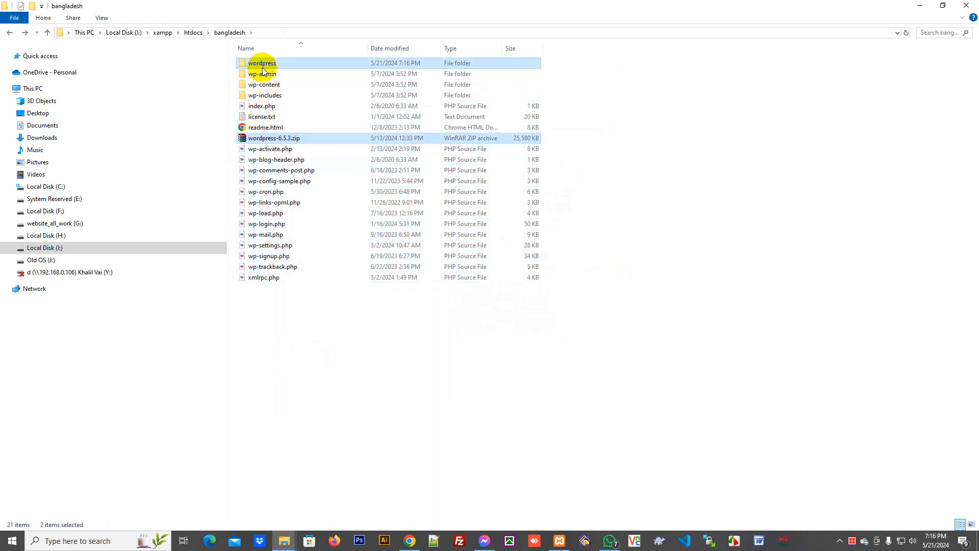
right_click(262, 65)
left_click(314, 287)
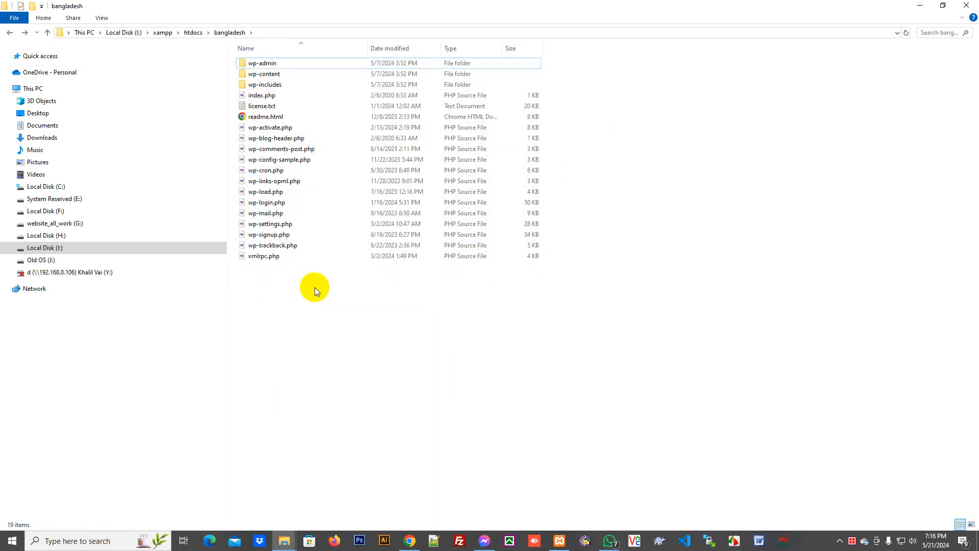
right_click(644, 152)
left_click(671, 193)
- Load localhost/phpmyadmin in a new Chrome tab and show the Databases page
left_click(409, 542)
left_click(272, 11)
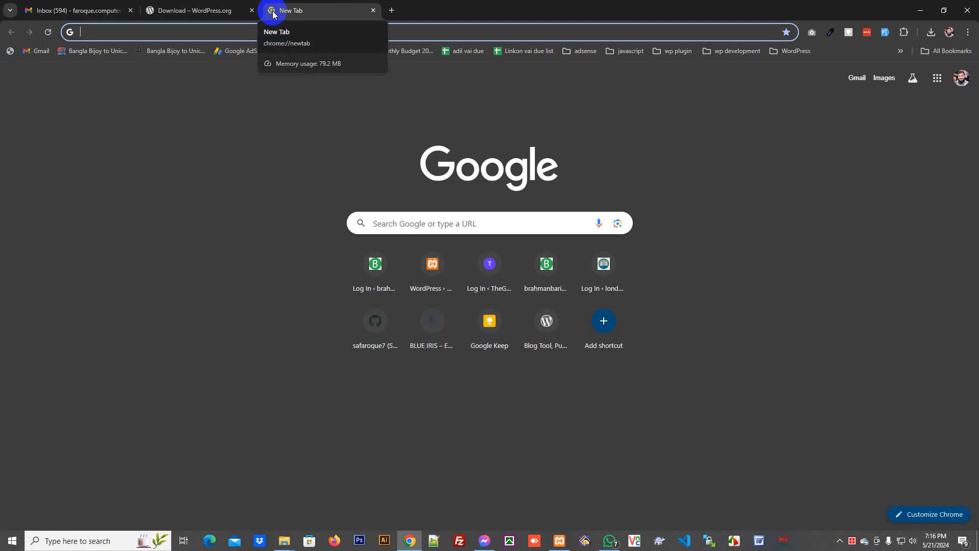
type("localhost")
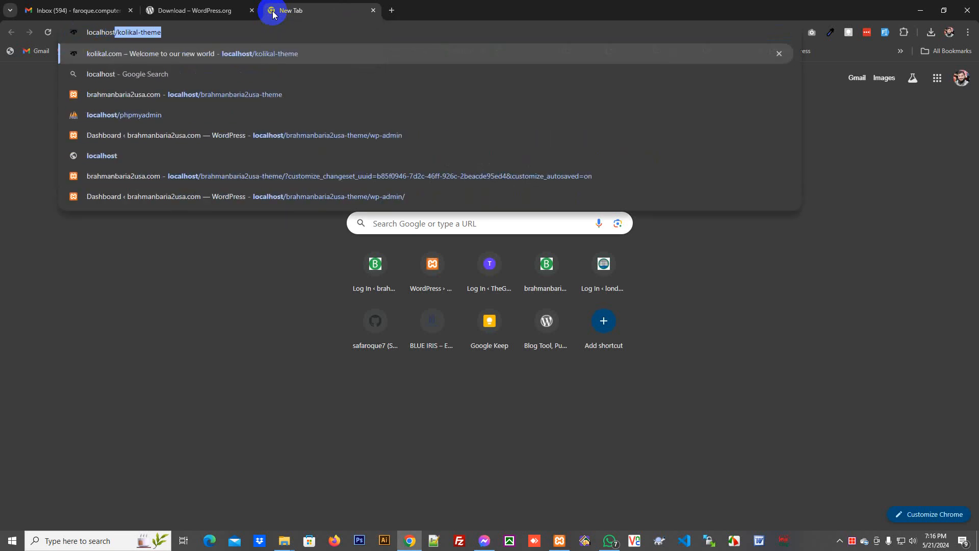
type("/phpmyadmin")
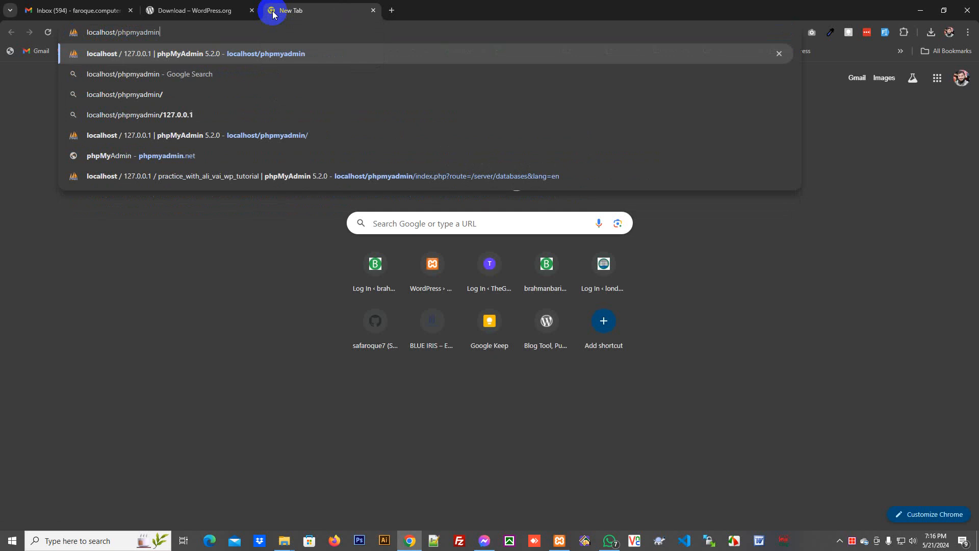
key("Return")
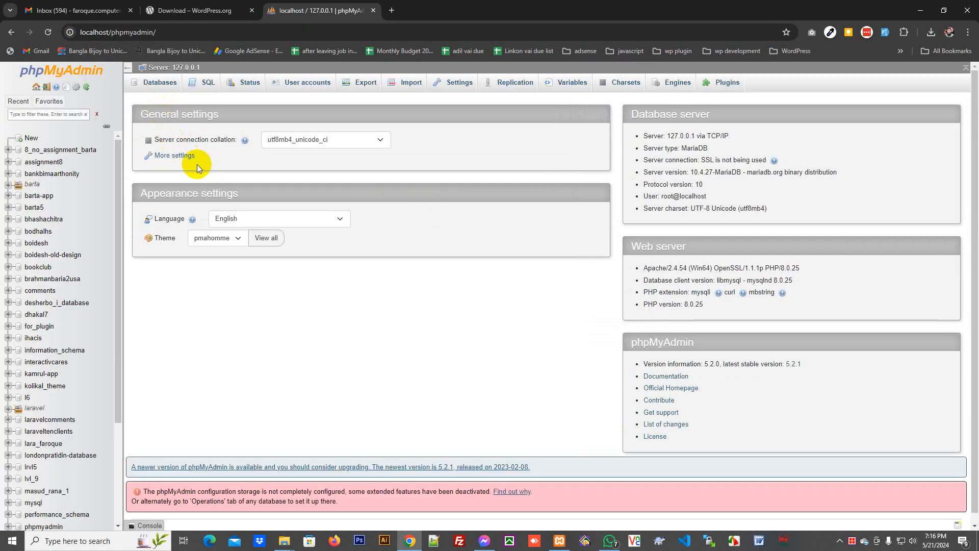
left_click(160, 84)
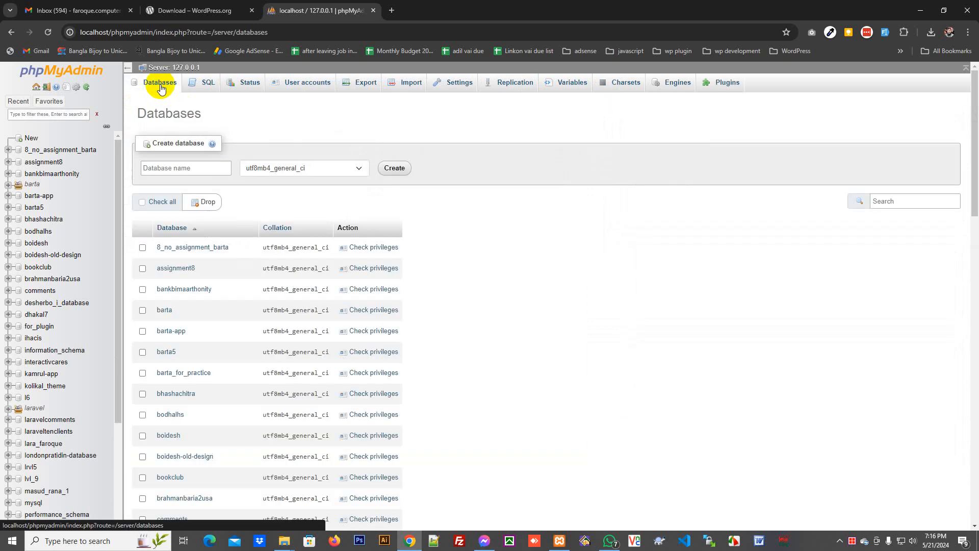
- Create the database bangladesh_database, copying its name for later use
left_click(180, 168)
type("bangladesh_database")
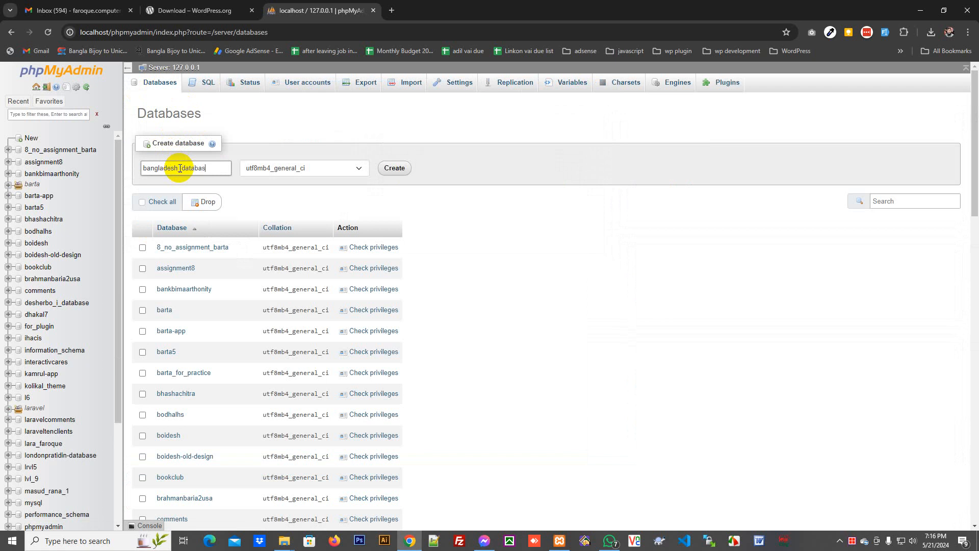
double_click(180, 169)
key("ctrl+c")
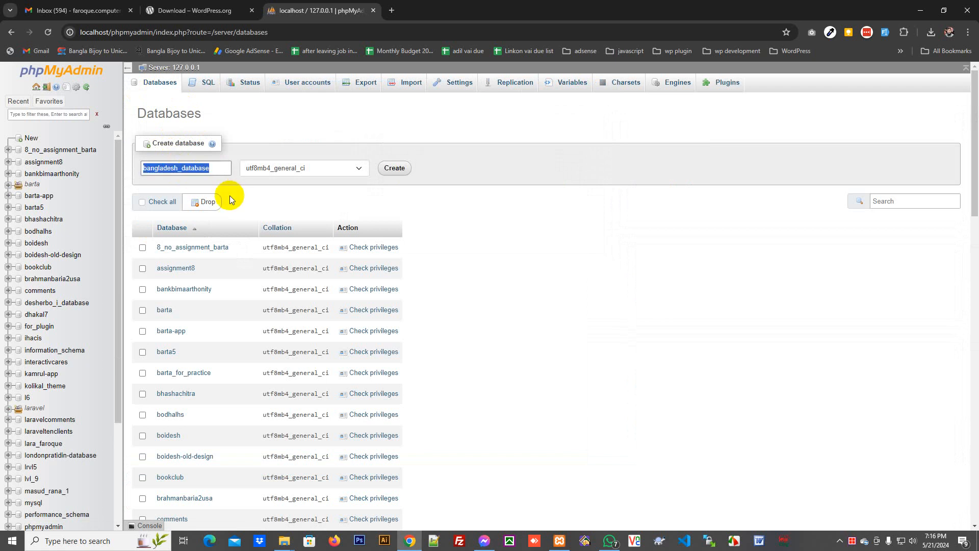
left_click(398, 167)
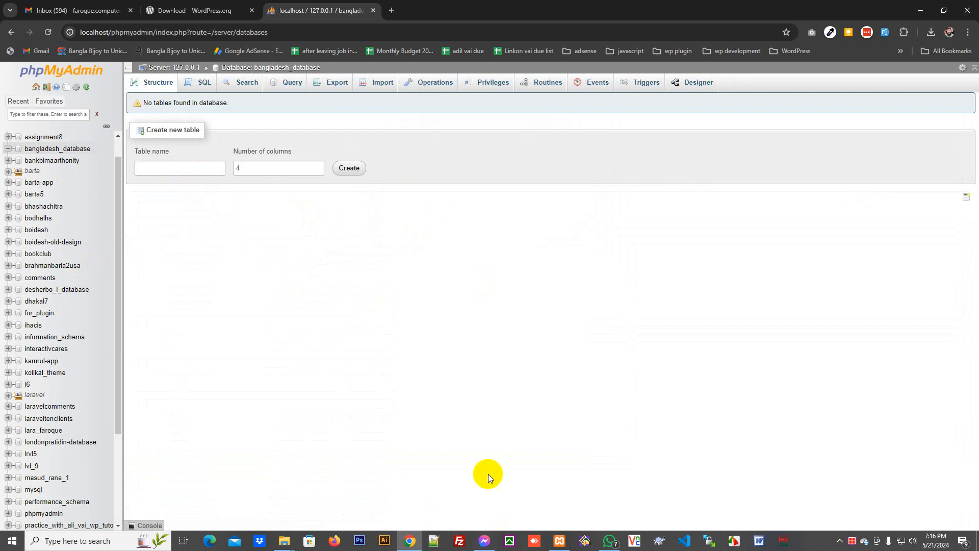
- Load localhost/bangladesh in a new Chrome tab to start the WordPress installer
mouse_move(285, 540)
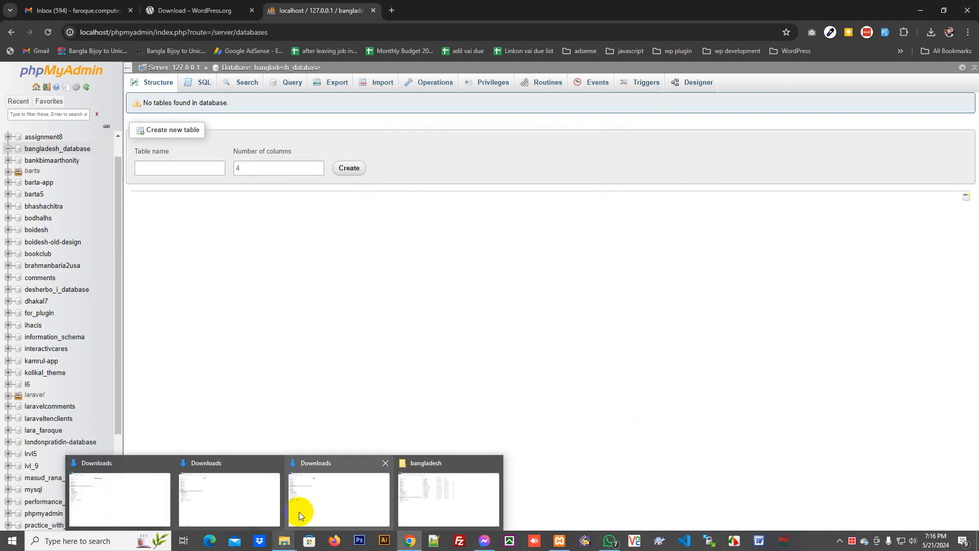
left_click(427, 495)
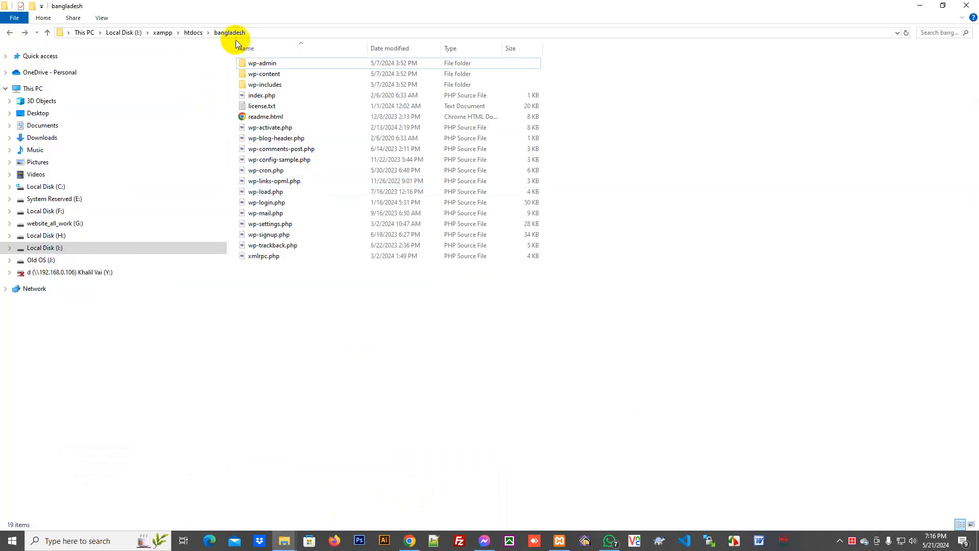
left_click(410, 541)
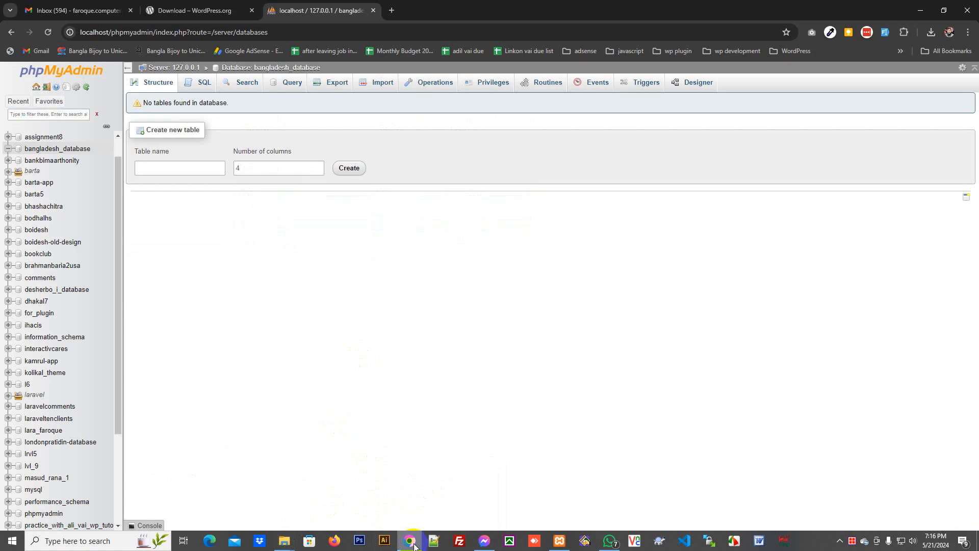
left_click(392, 10)
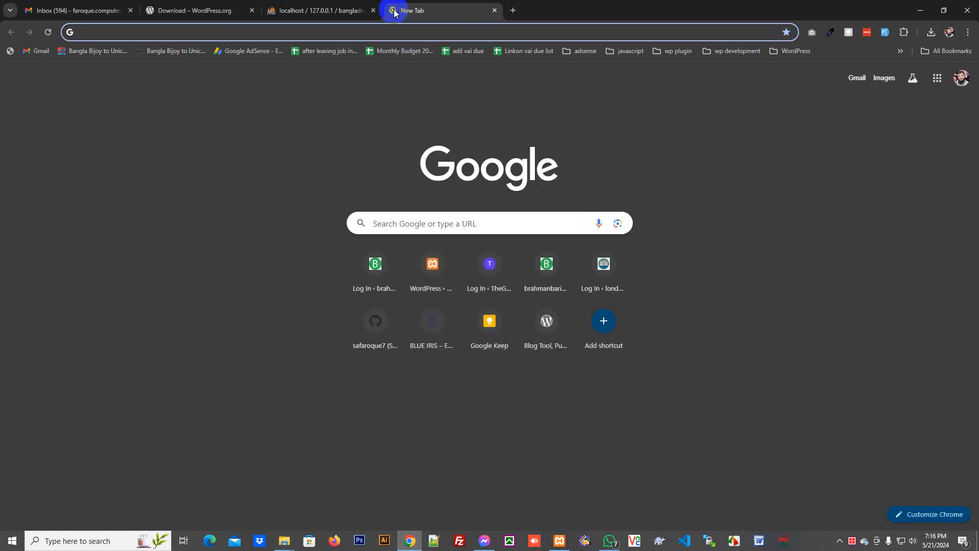
type("localhost/")
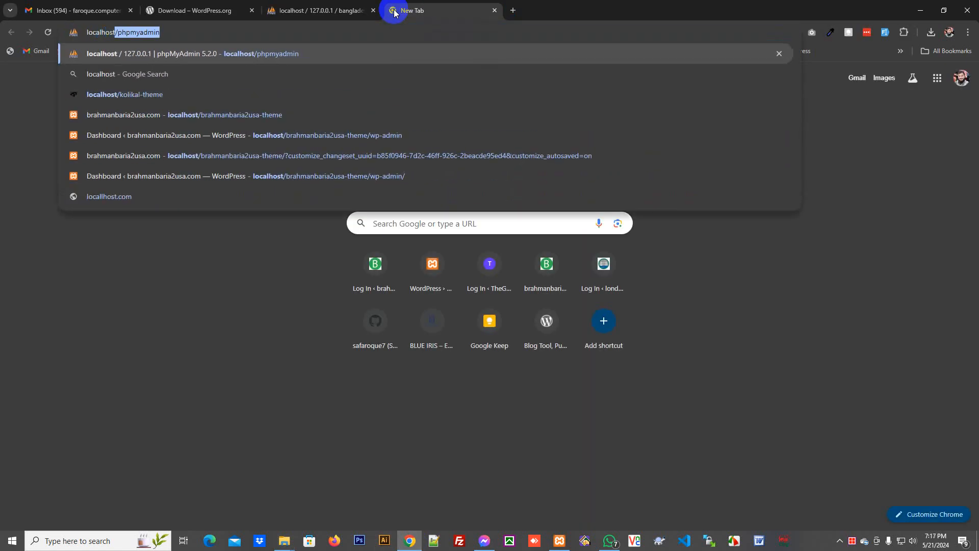
type("bangladesh")
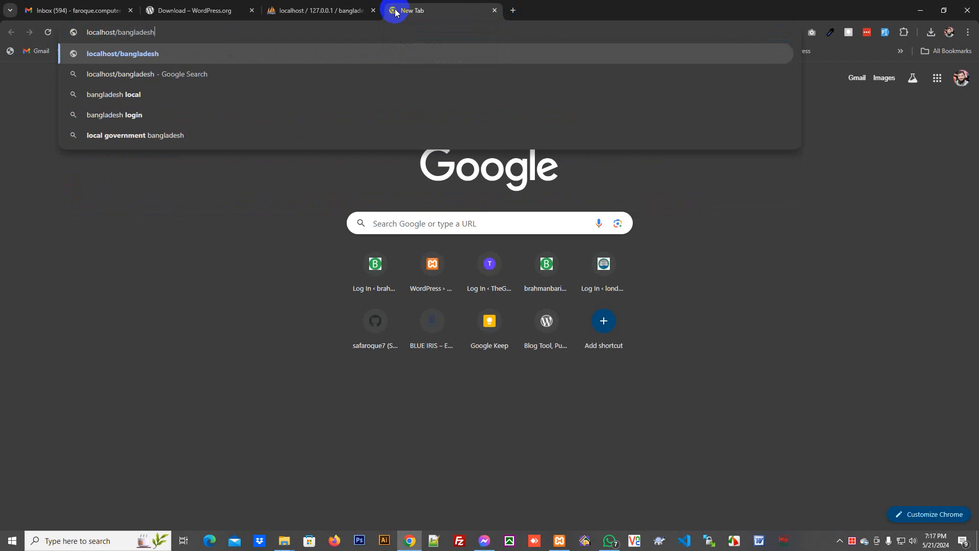
key("Return")
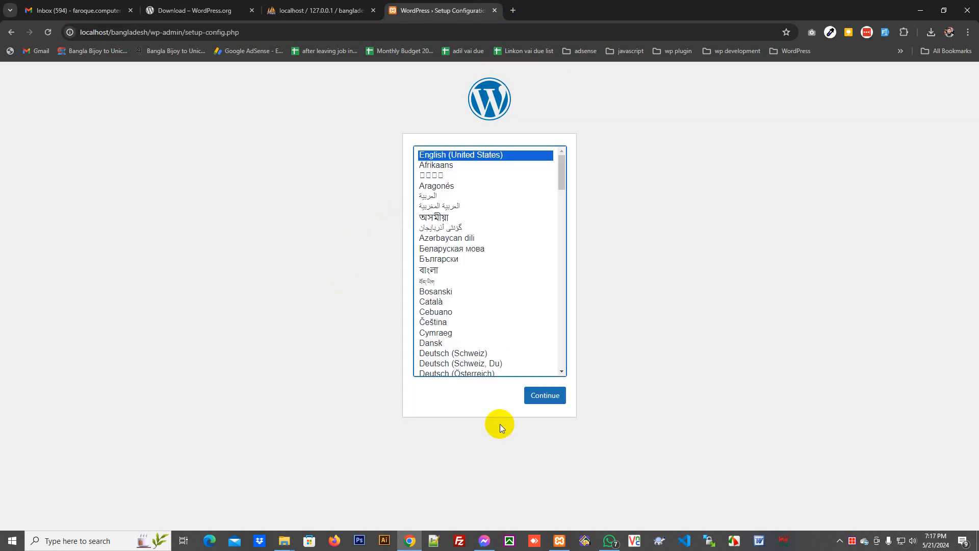
- Continue setup in English (United States) and review the required database details
left_click(556, 400)
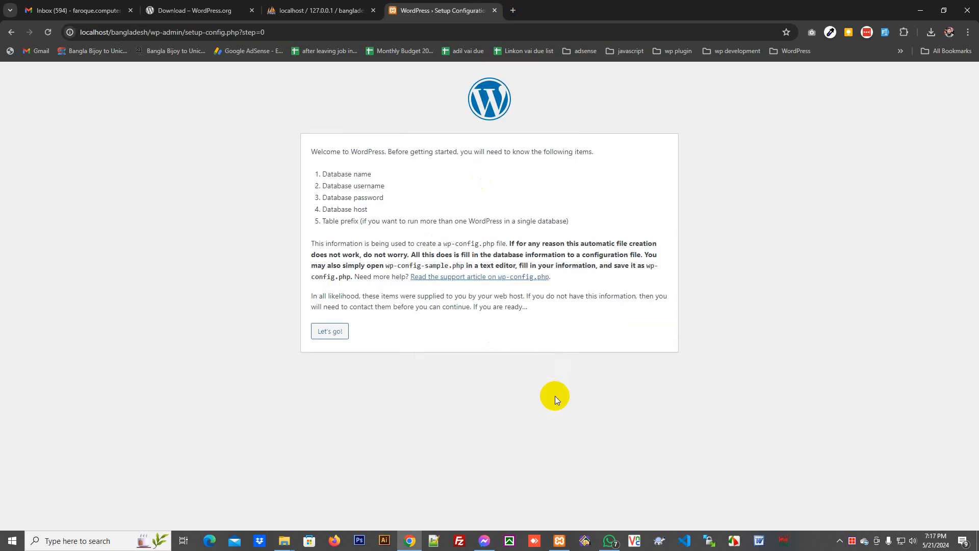
left_click_drag(328, 174, 395, 179)
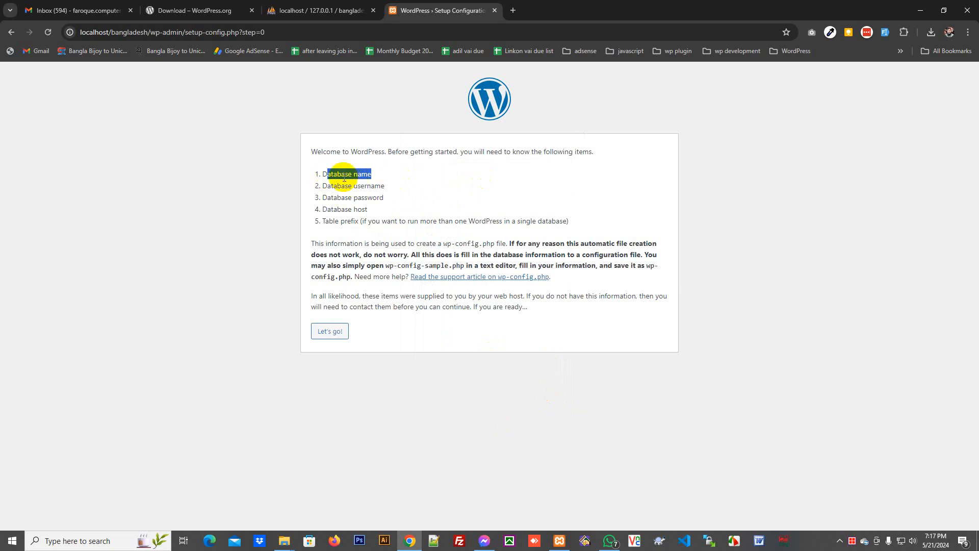
left_click_drag(334, 173, 360, 198)
left_click(417, 185)
left_click(384, 188)
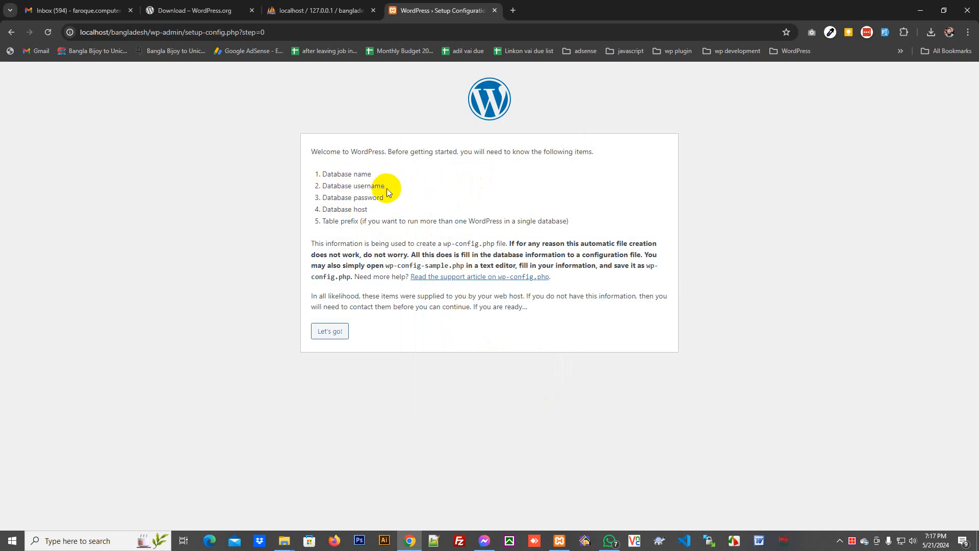
- Submit database bangladesh_database, username root and table prefix bd_
left_click(336, 332)
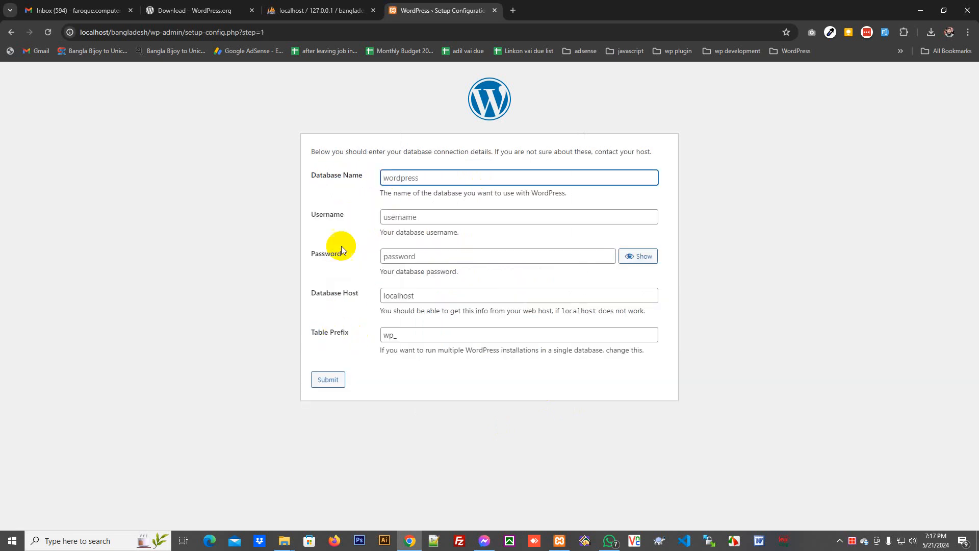
key("ctrl+v")
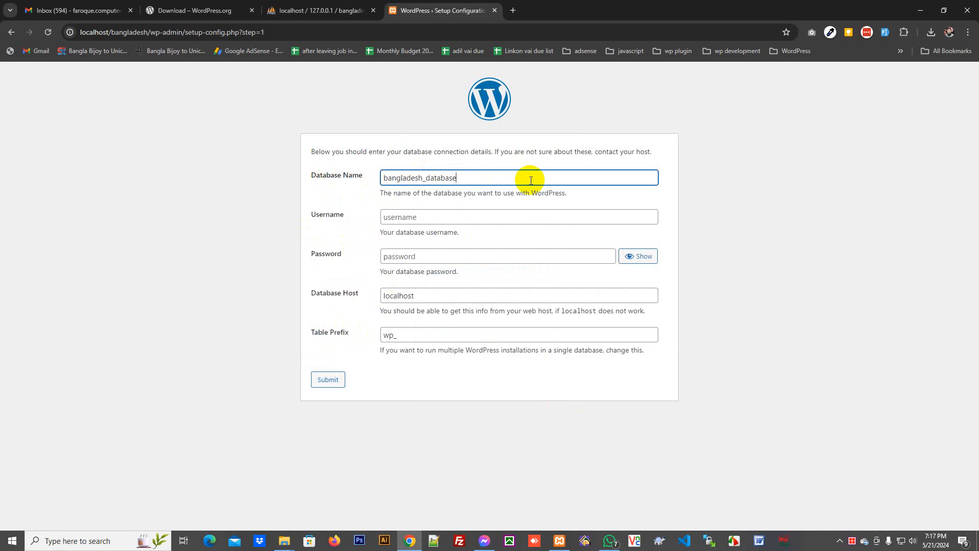
key("Tab")
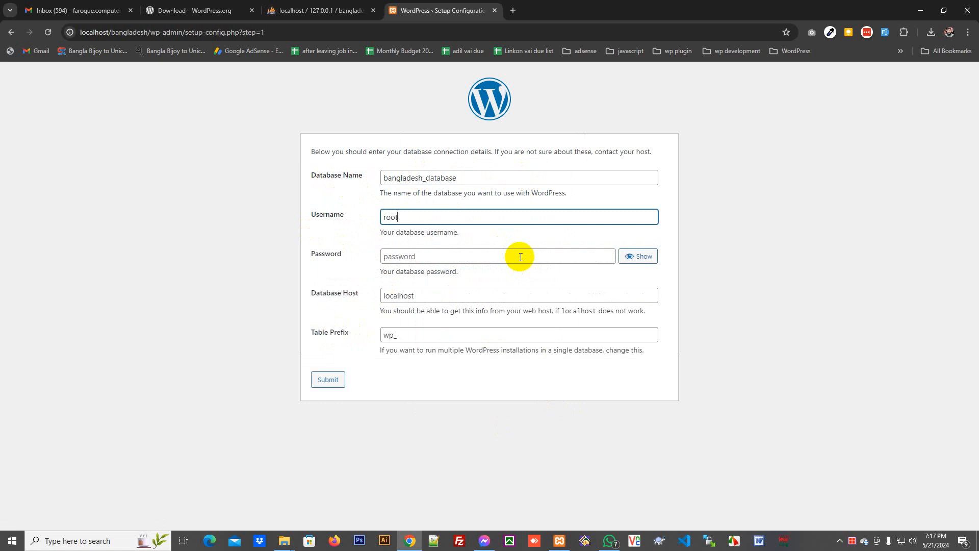
left_click(521, 257)
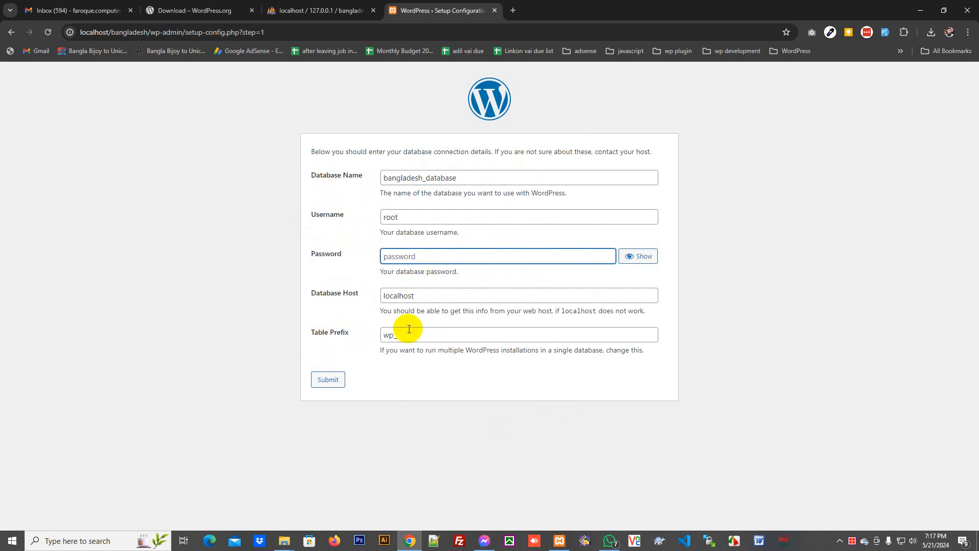
left_click_drag(394, 334, 332, 344)
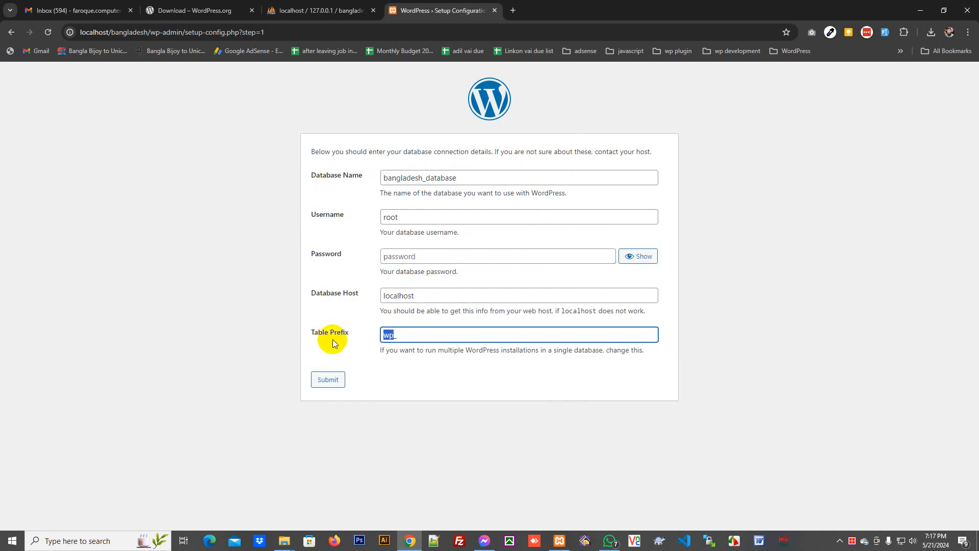
type("bd_")
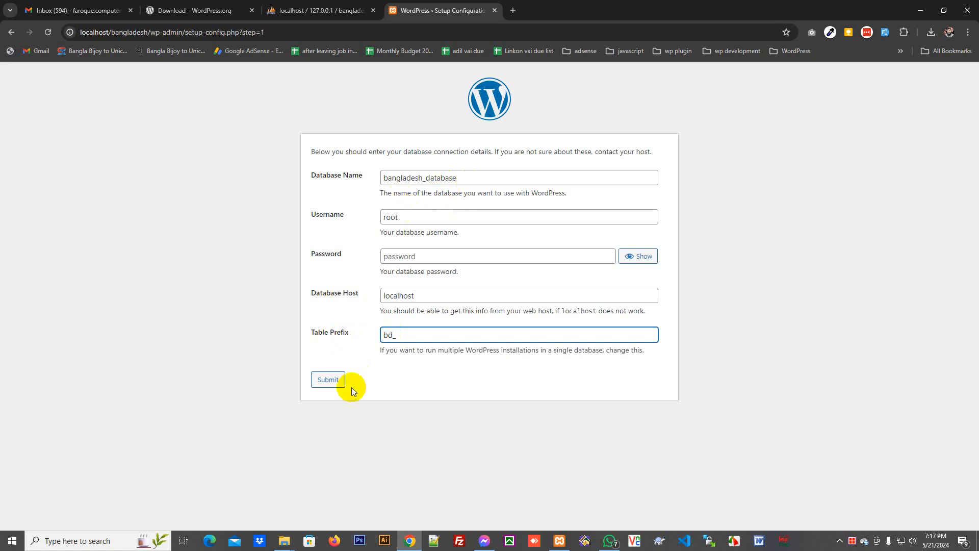
left_click(329, 379)
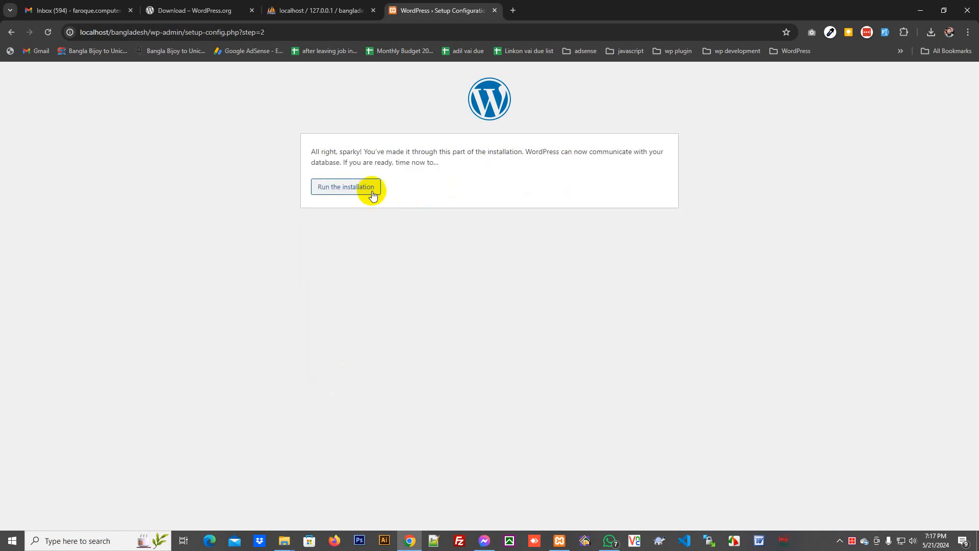
- Begin the installation with site title 'bangladesh', plus the admin username and password
left_click(343, 191)
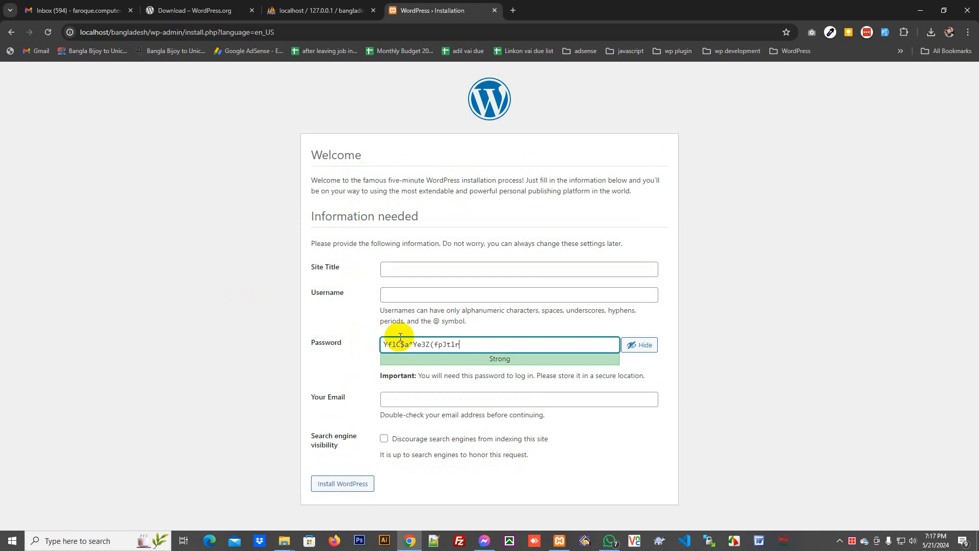
left_click(408, 267)
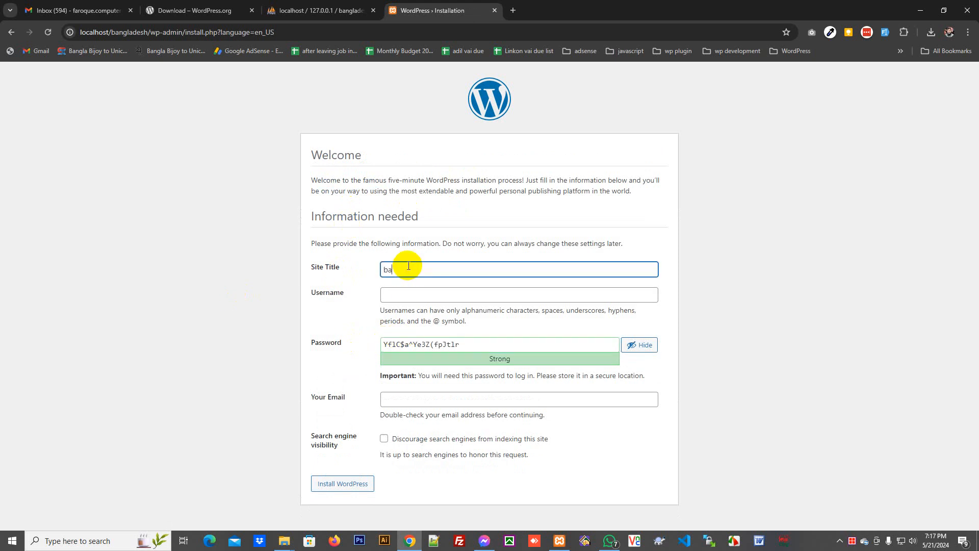
key("Tab")
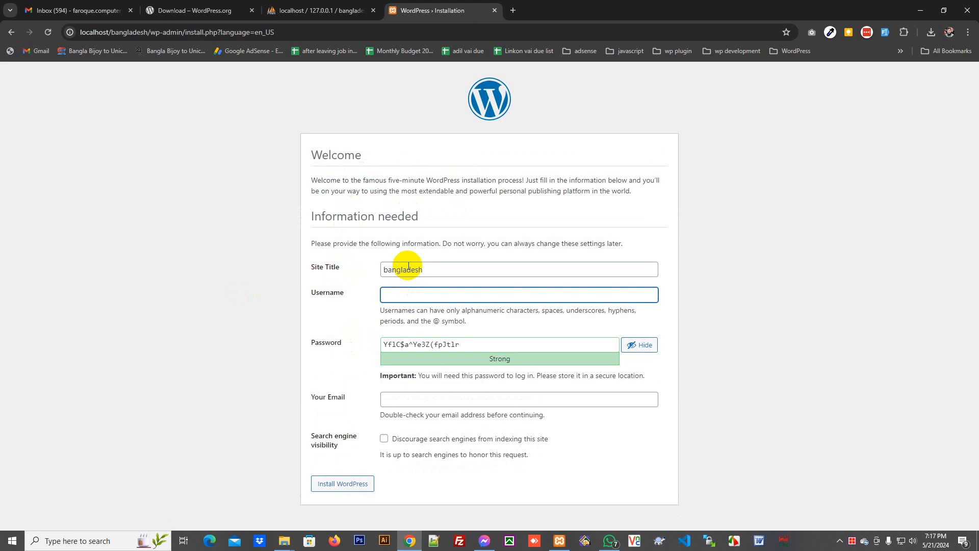
key("Tab")
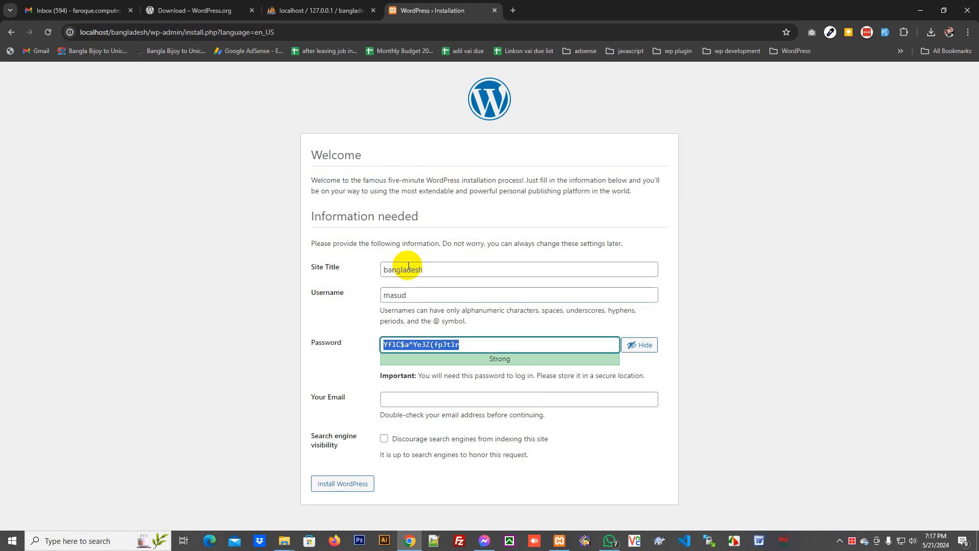
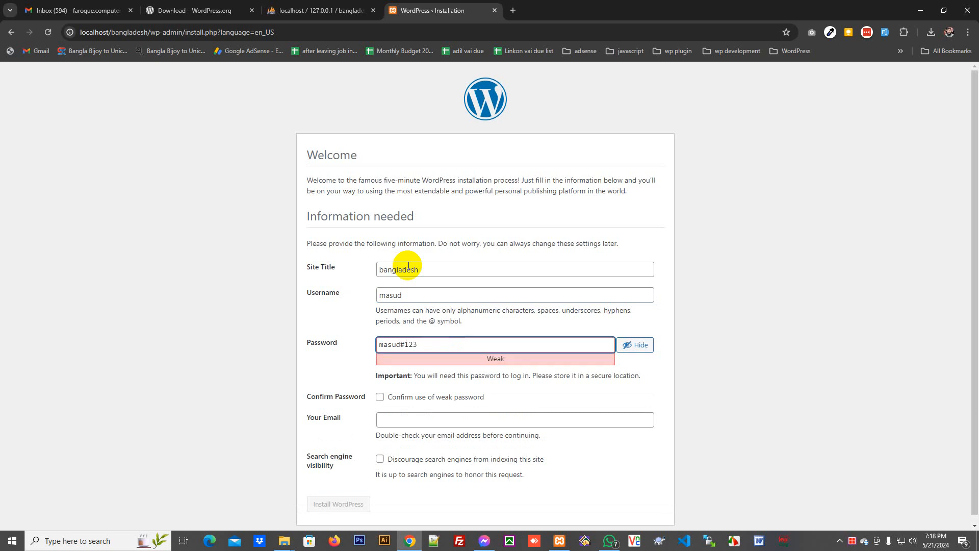
- Confirm the weak password, enter the admin e-mail, discourage search engines, and install WordPress
key("ctrl+a")
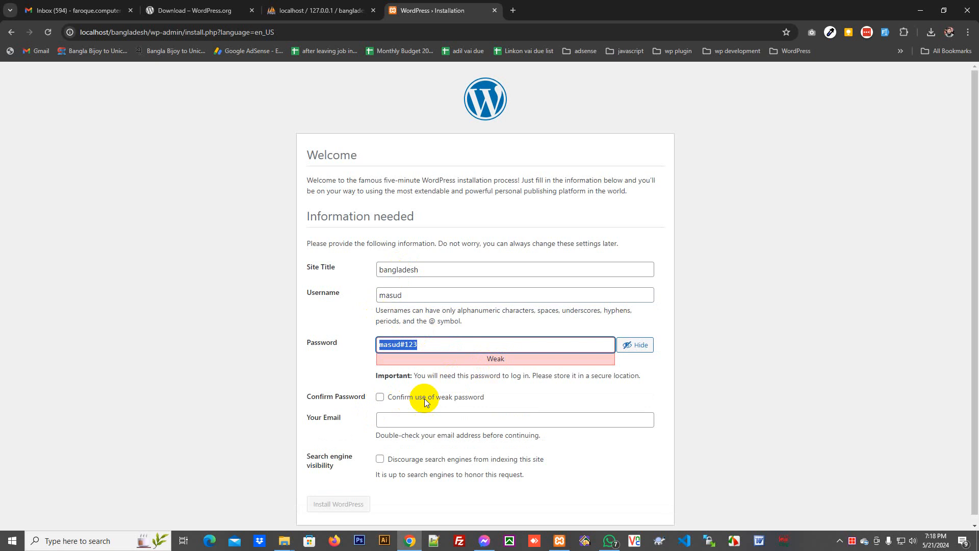
left_click(380, 397)
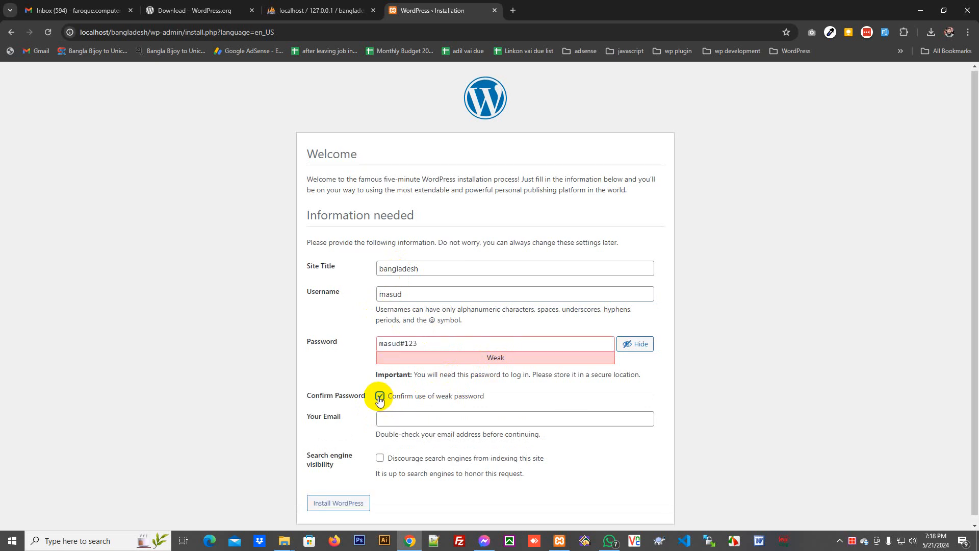
scroll(383, 401, "down", 1)
left_click(399, 415)
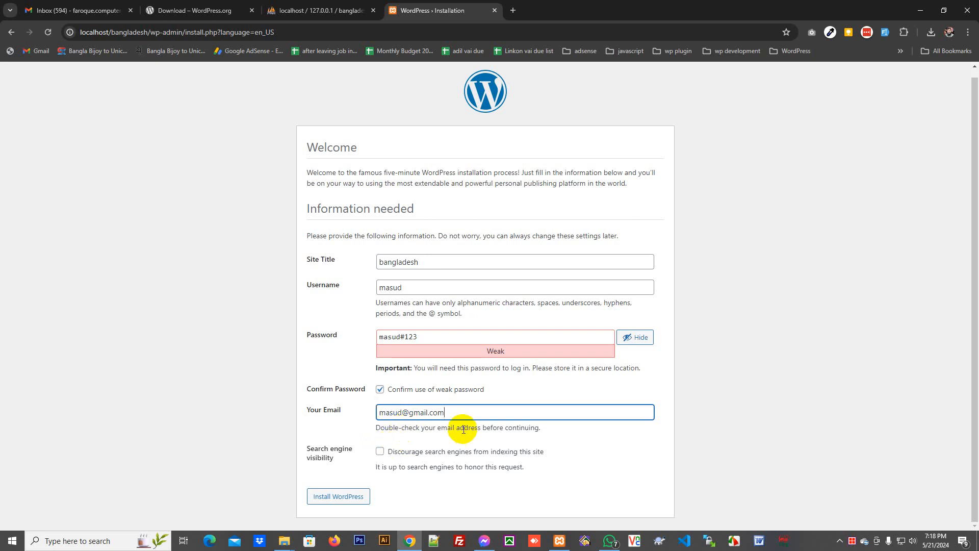
left_click(382, 455)
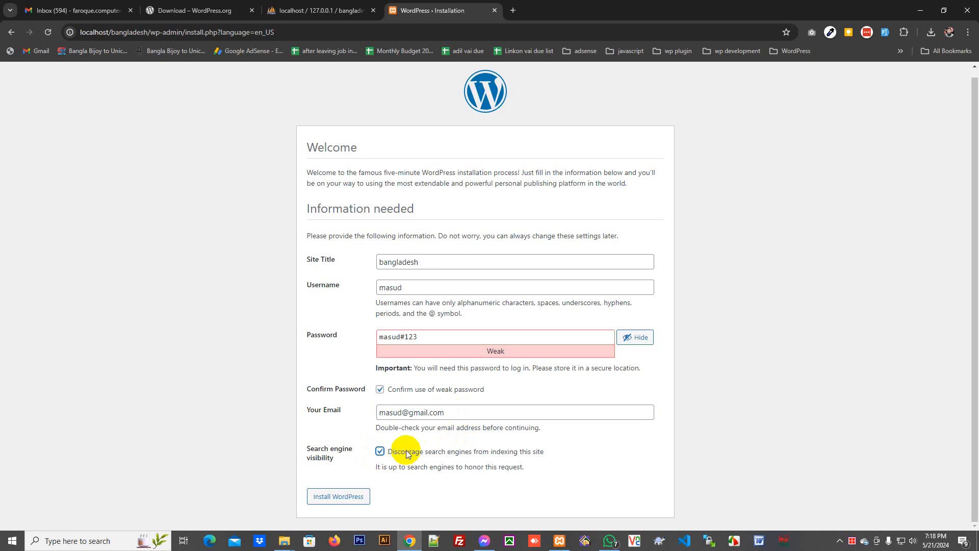
left_click_drag(385, 451, 564, 452)
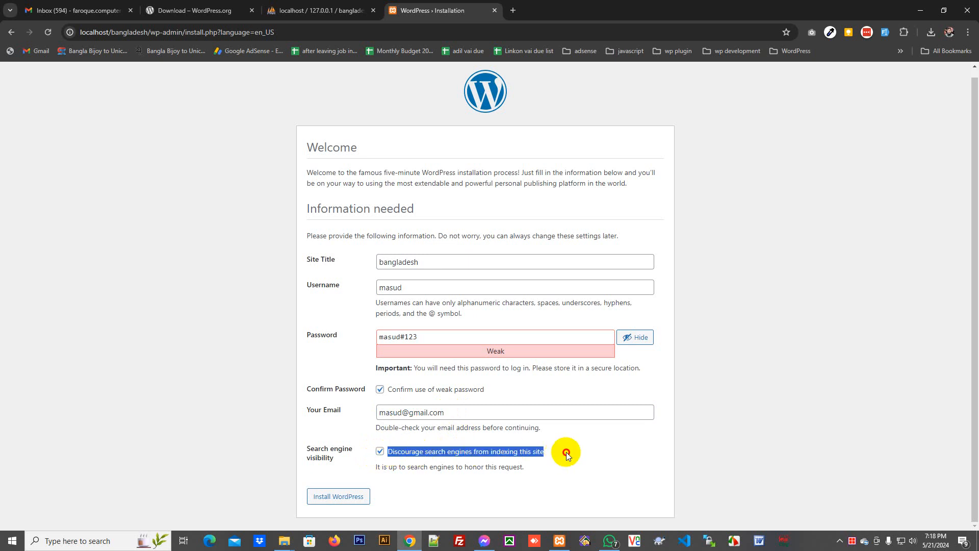
left_click(560, 452)
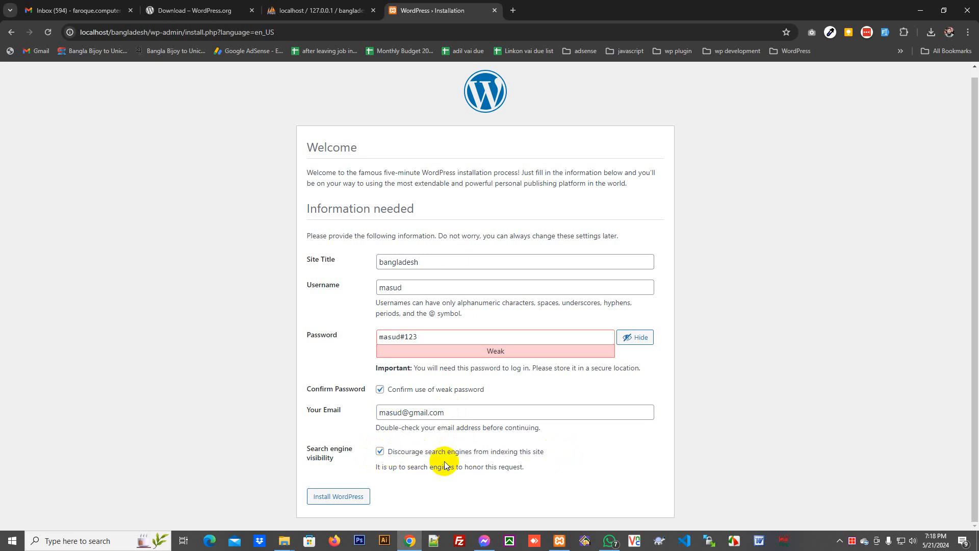
left_click(334, 497)
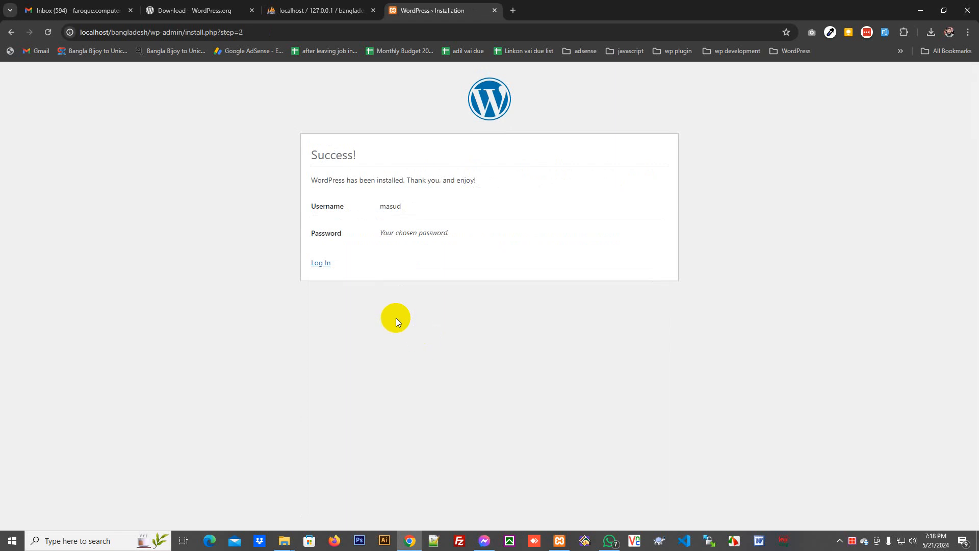
left_click(321, 263)
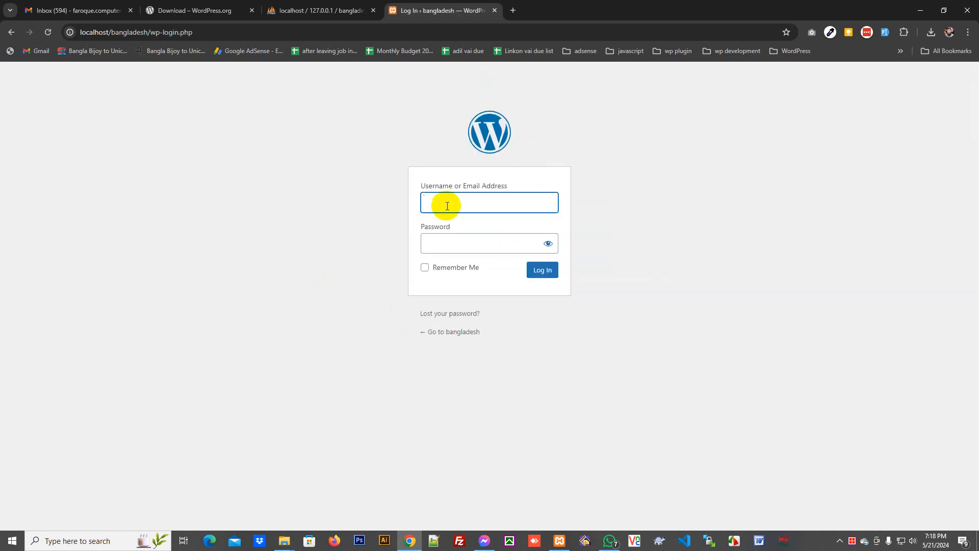
- Sign in with the new admin username and password to reach the Dashboard
type("masud")
key("Tab")
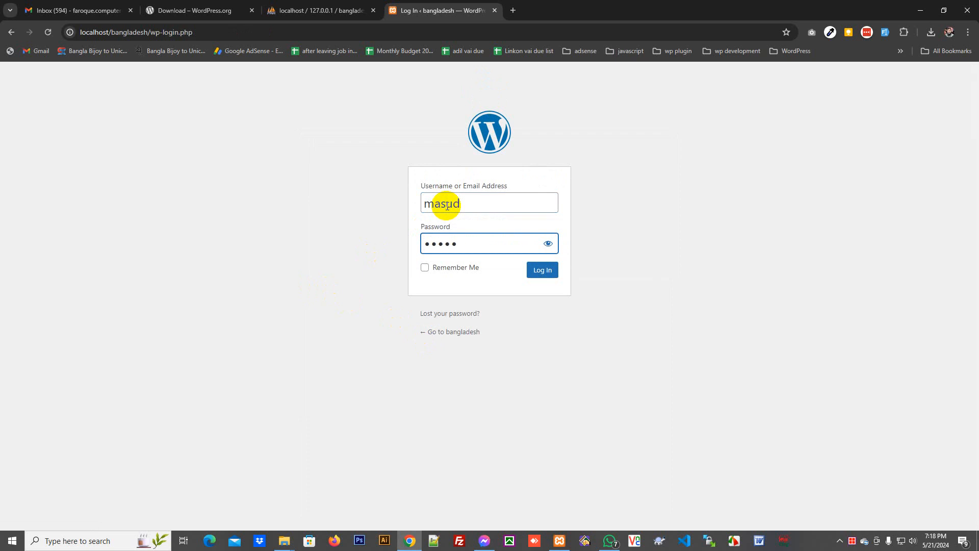
type("•••••••••")
key("Return")
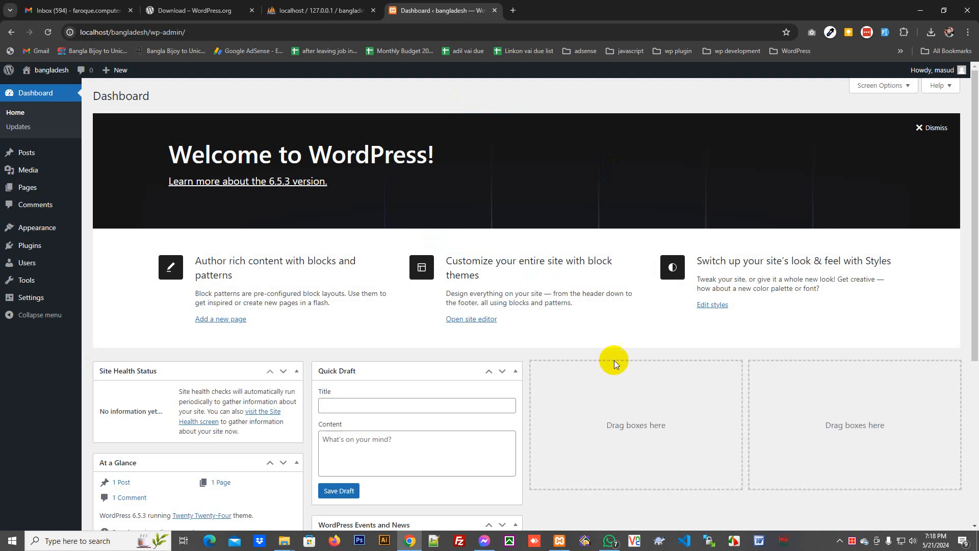
scroll(614, 360, "down", 5)
scroll(491, 343, "up", 5)
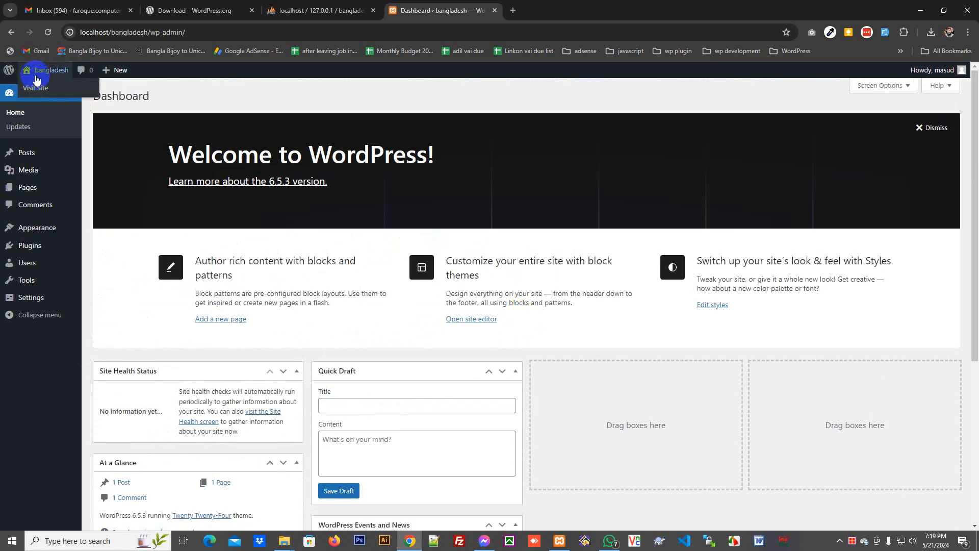
- Open the live site in a new tab and close the mail, WordPress.org and phpMyAdmin tabs
right_click(45, 91)
left_click(67, 100)
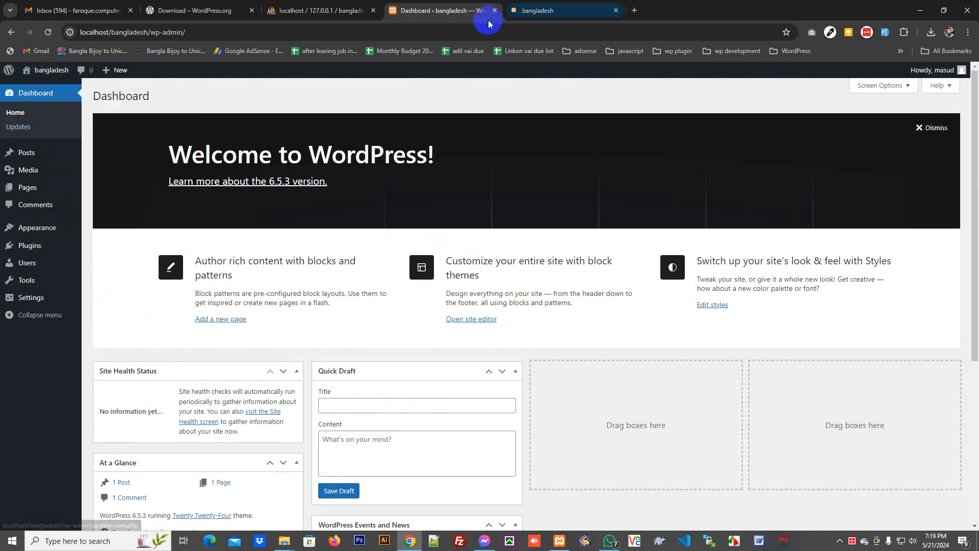
left_click(130, 10)
left_click(130, 10)
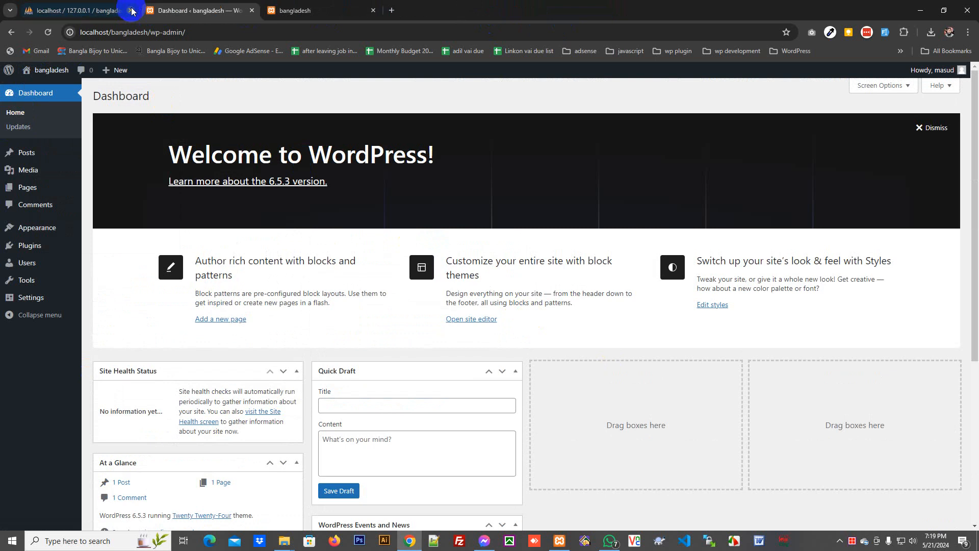
left_click(131, 10)
- Look over the live front page, then go back to the admin Themes page
left_click(179, 11)
scroll(694, 275, "down", 8)
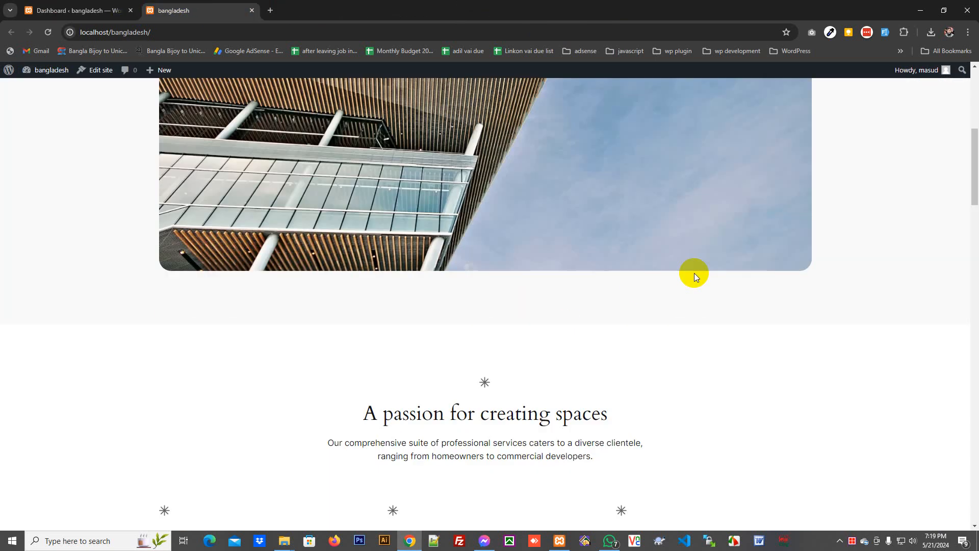
scroll(696, 278, "down", 15)
scroll(698, 301, "up", 10)
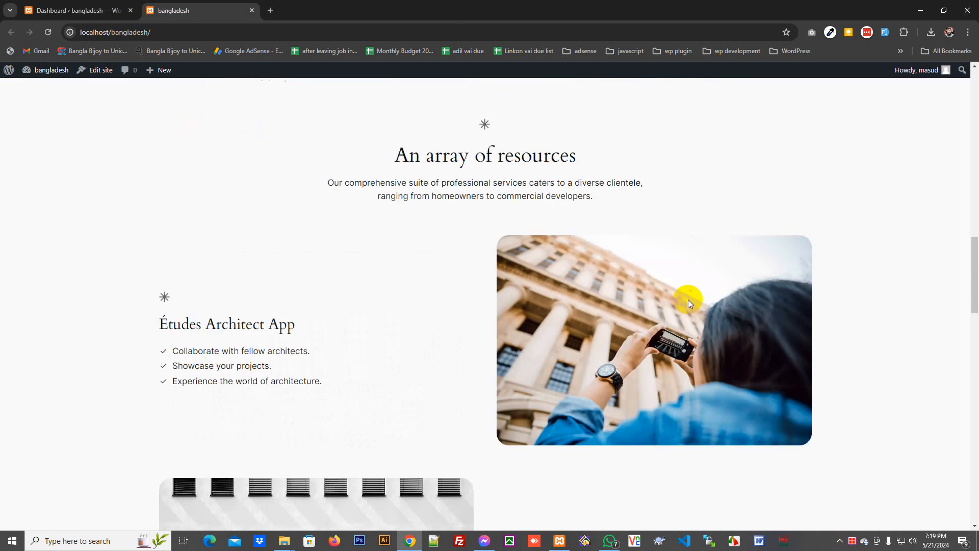
scroll(688, 298, "up", 12)
left_click(99, 8)
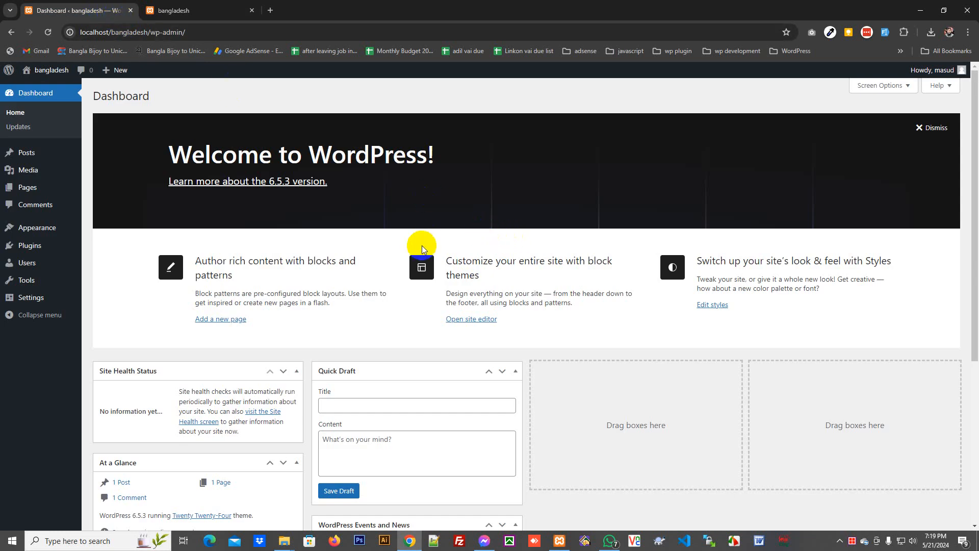
left_click(115, 235)
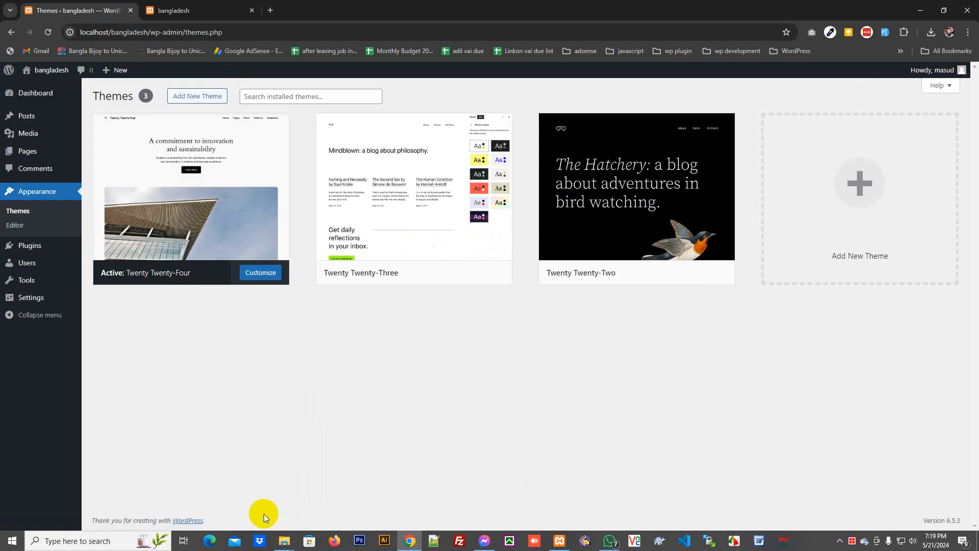
- Extract b2u.zip into the Downloads folder
mouse_move(280, 540)
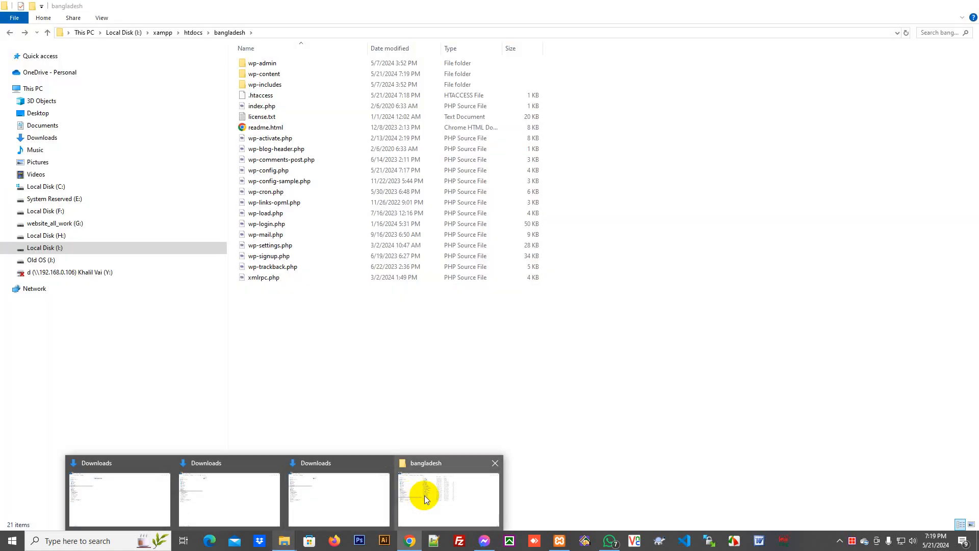
left_click(350, 497)
right_click(334, 98)
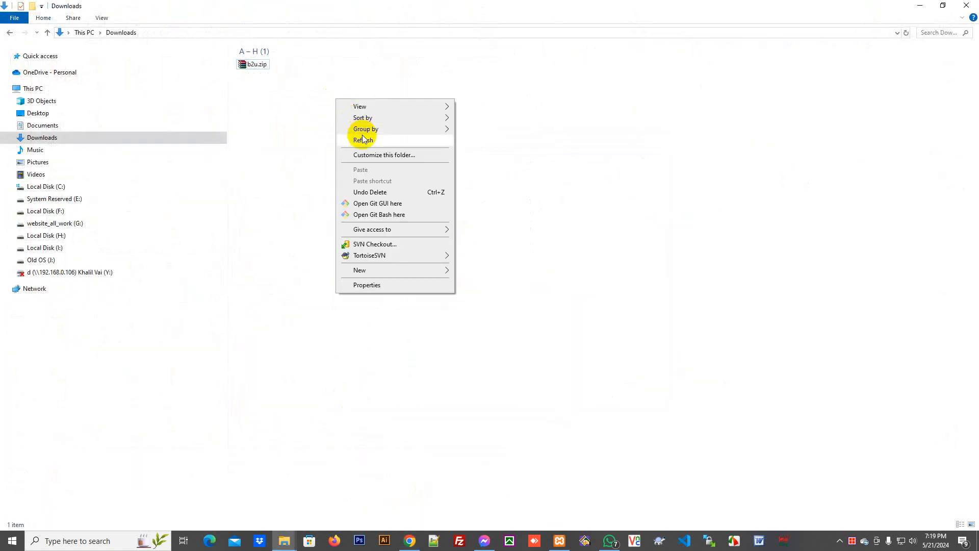
left_click(363, 138)
right_click(252, 68)
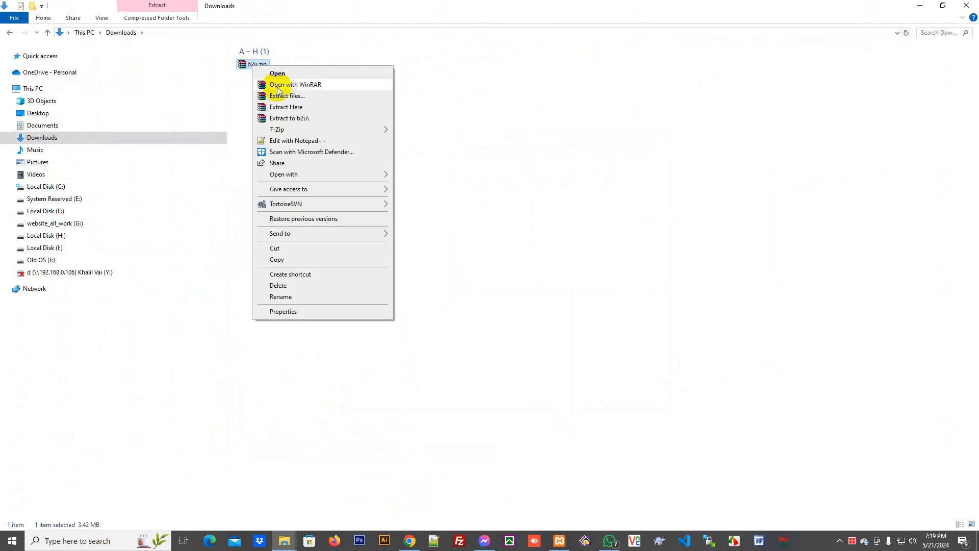
left_click(293, 105)
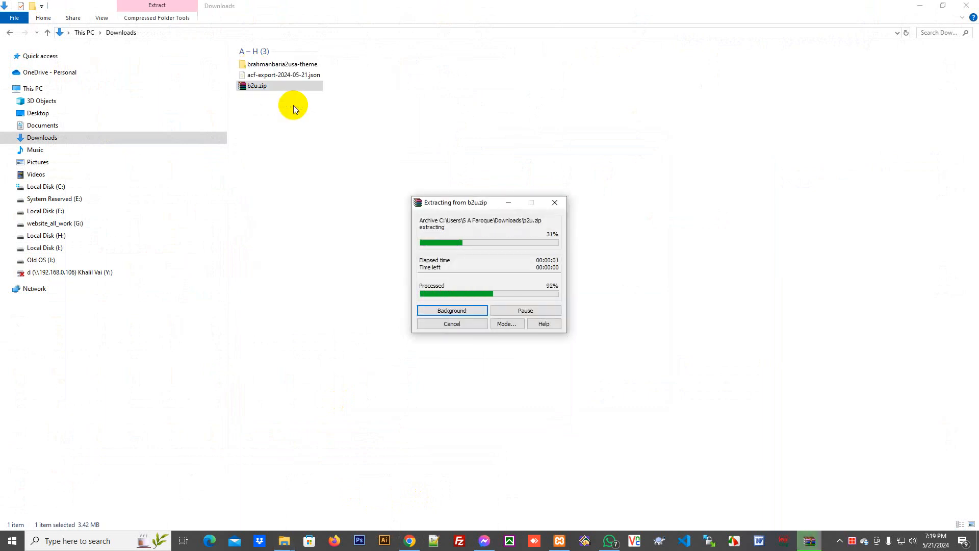
right_click(292, 158)
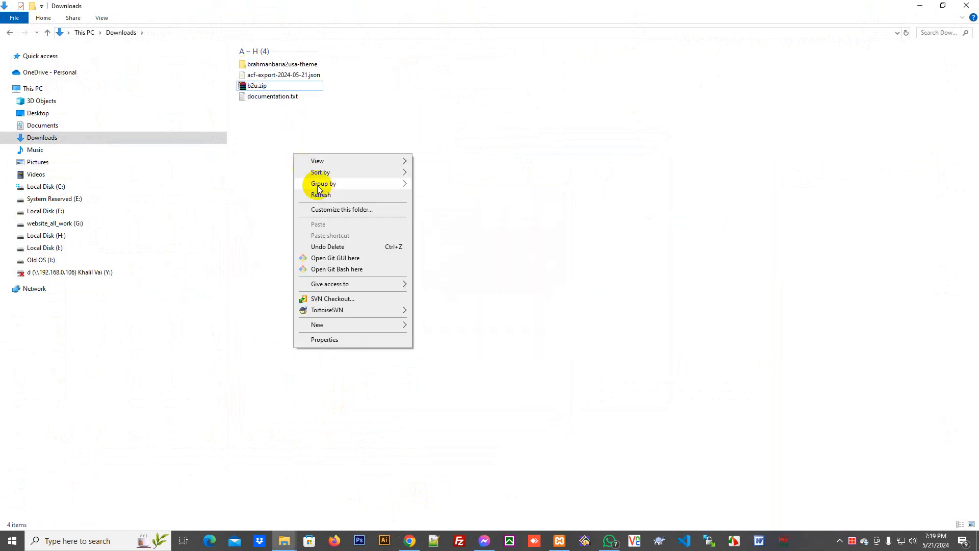
left_click(319, 194)
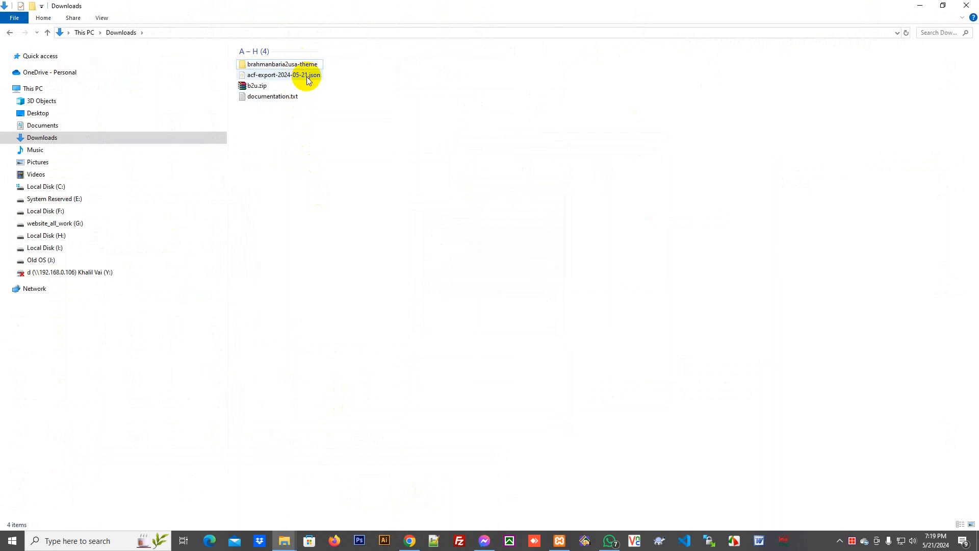
- Compress the brahmanbaria2usa-theme folder into a zip archive
left_click(300, 66)
right_click(300, 70)
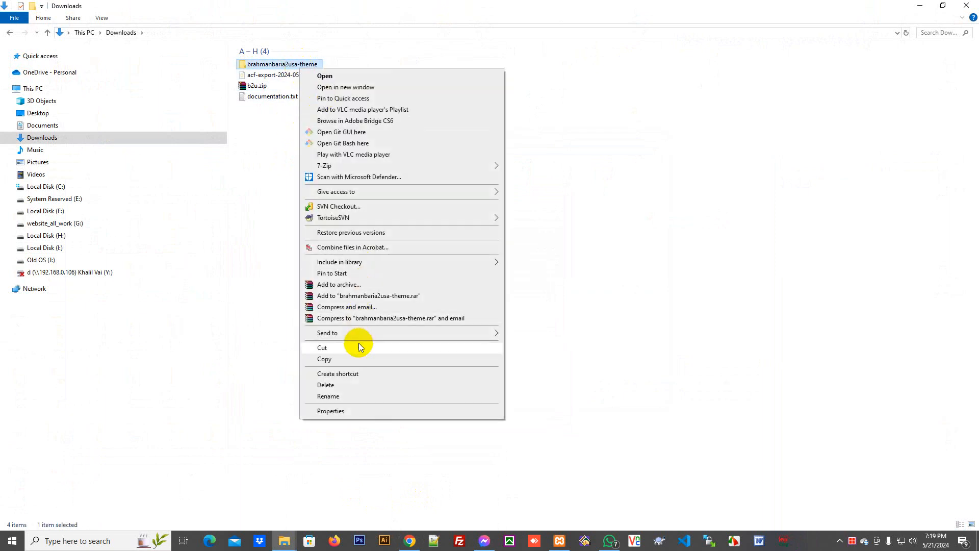
mouse_move(357, 334)
left_click(540, 346)
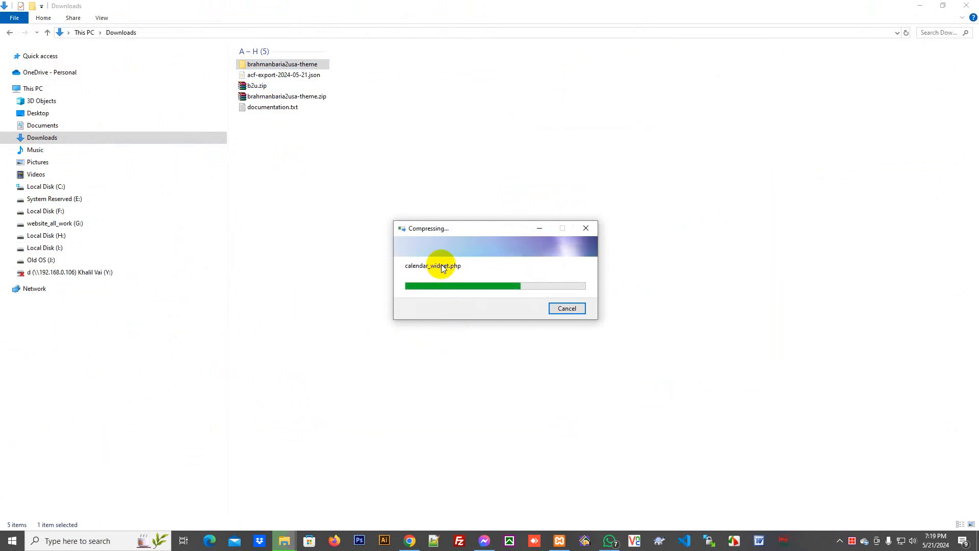
right_click(387, 172)
left_click(415, 214)
- Delete the original brahmanbaria2usa-theme folder and refresh the Downloads listing
right_click(275, 64)
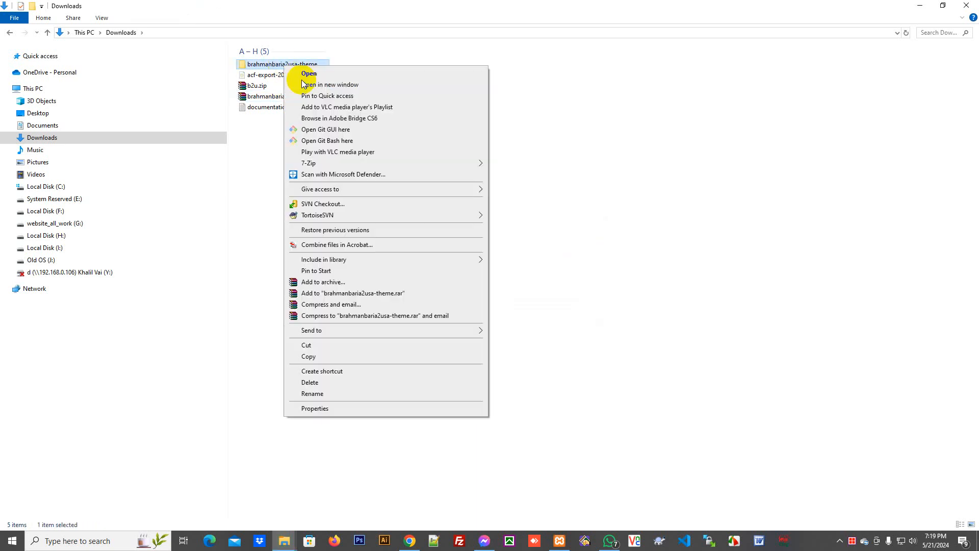
left_click(336, 382)
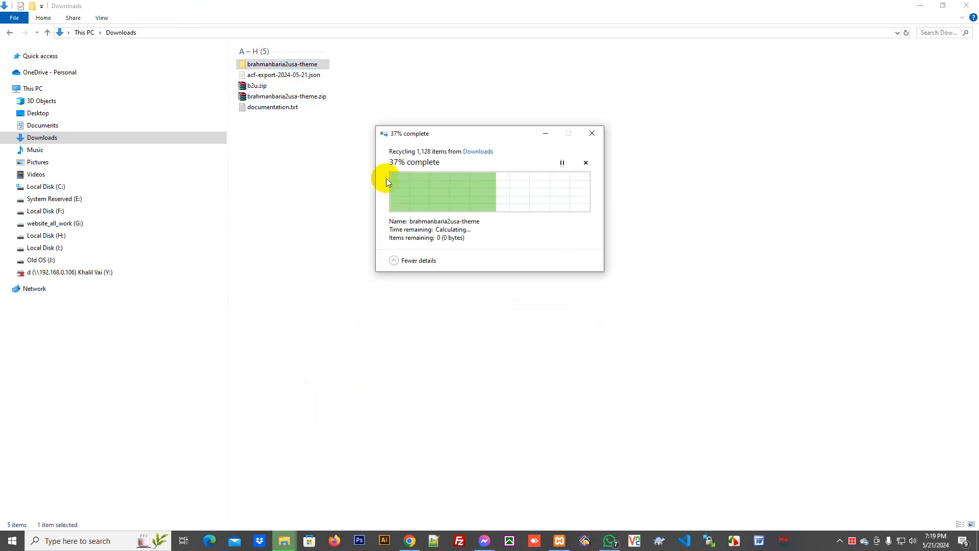
right_click(323, 188)
left_click(363, 232)
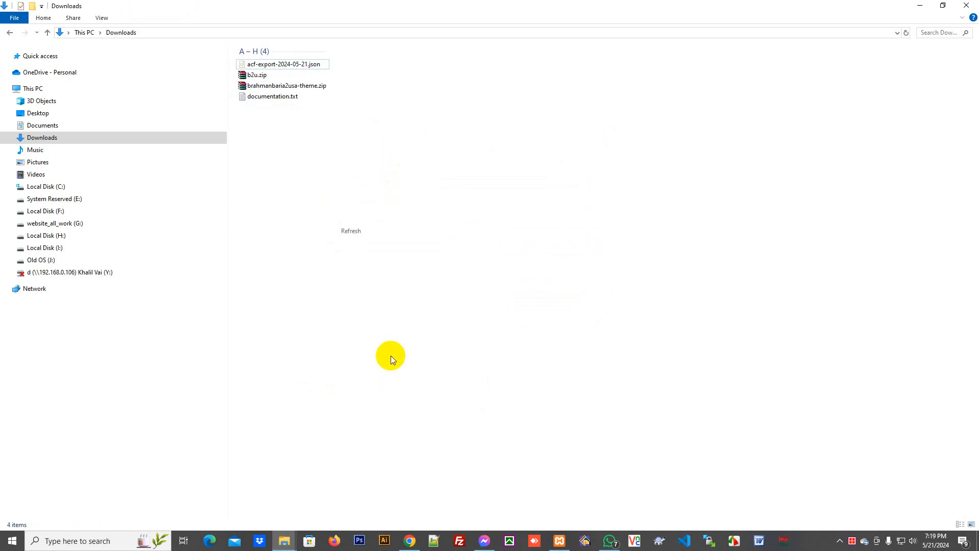
left_click(410, 541)
- Upload and install brahmanbaria2usa-theme.zip from Downloads as a new theme
left_click(197, 107)
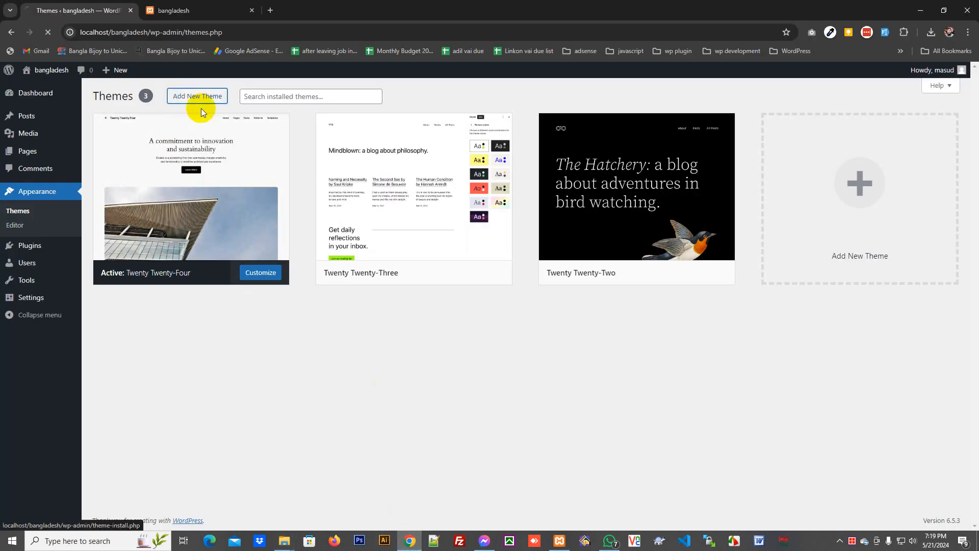
left_click(189, 97)
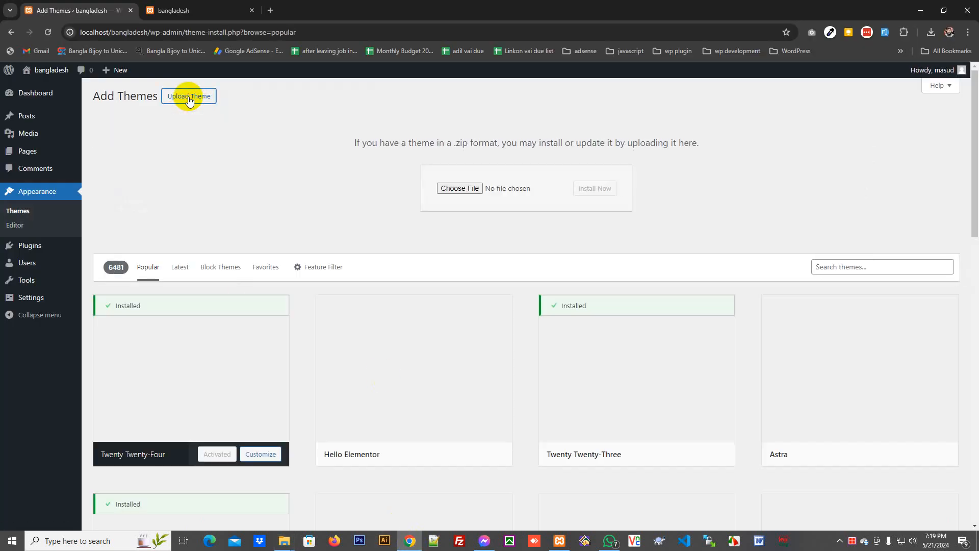
left_click(462, 188)
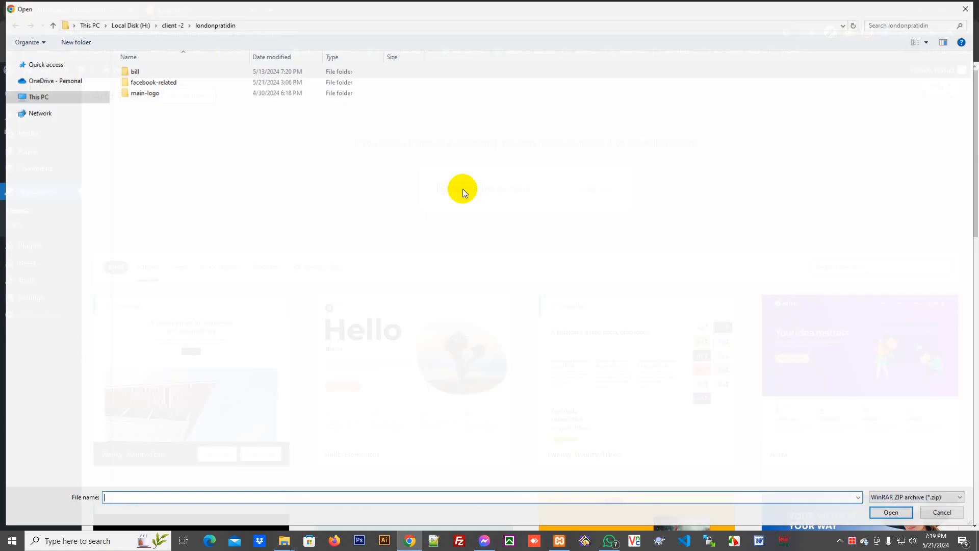
left_click(41, 146)
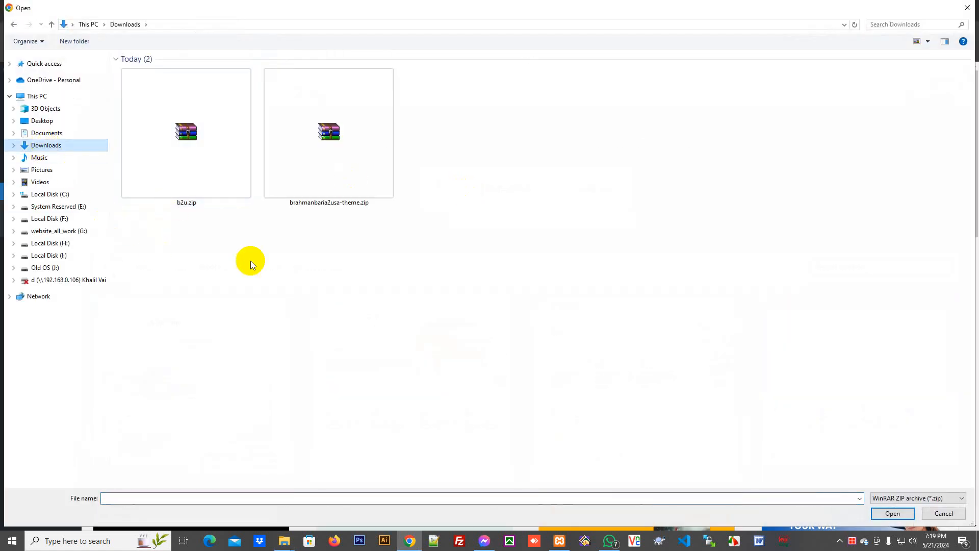
right_click(325, 234)
mouse_move(422, 240)
left_click(467, 286)
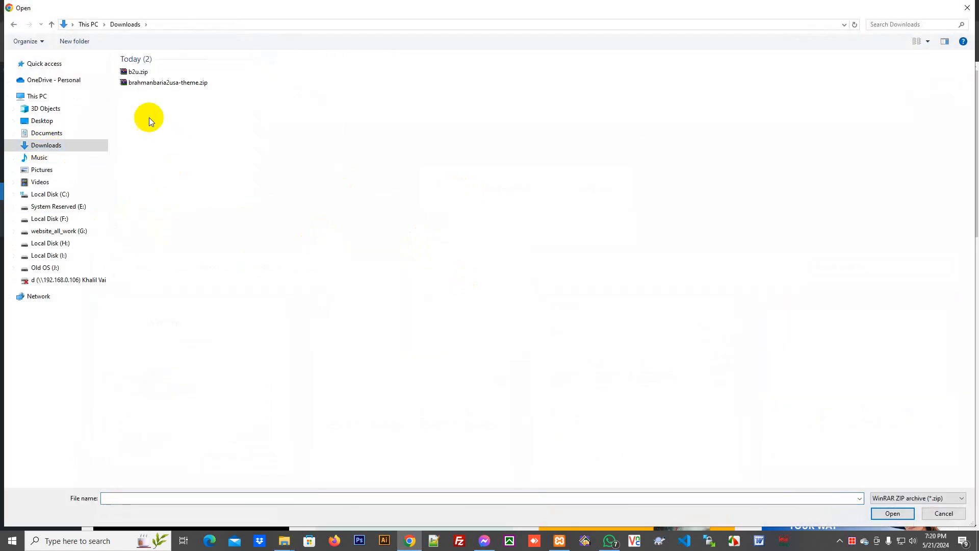
left_click(167, 83)
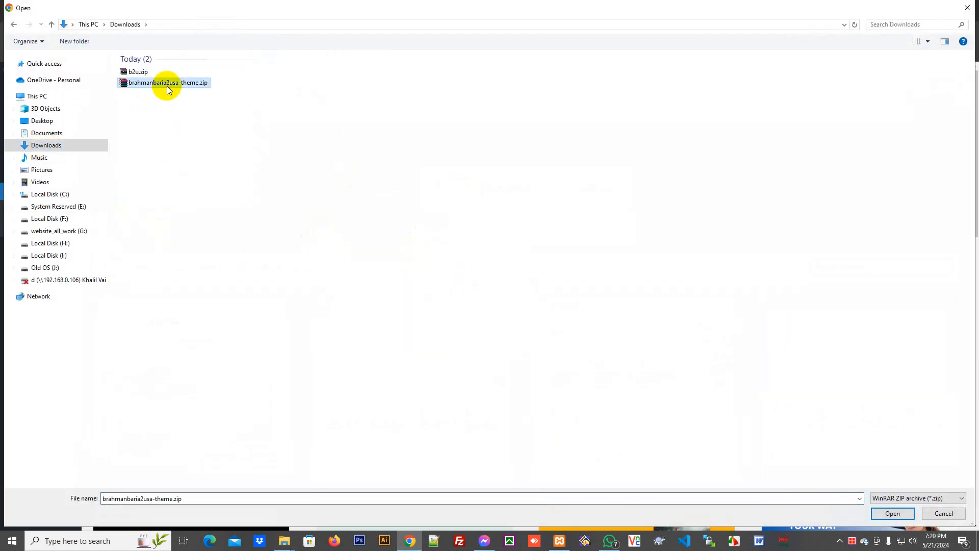
left_click(884, 513)
left_click(602, 188)
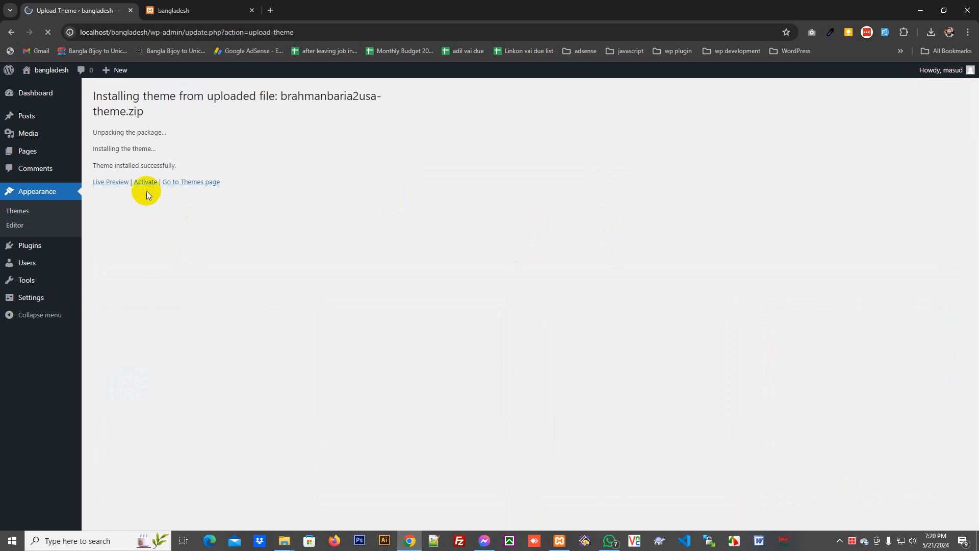
- Activate News Portal America and open the site front page in a new tab
left_click(147, 184)
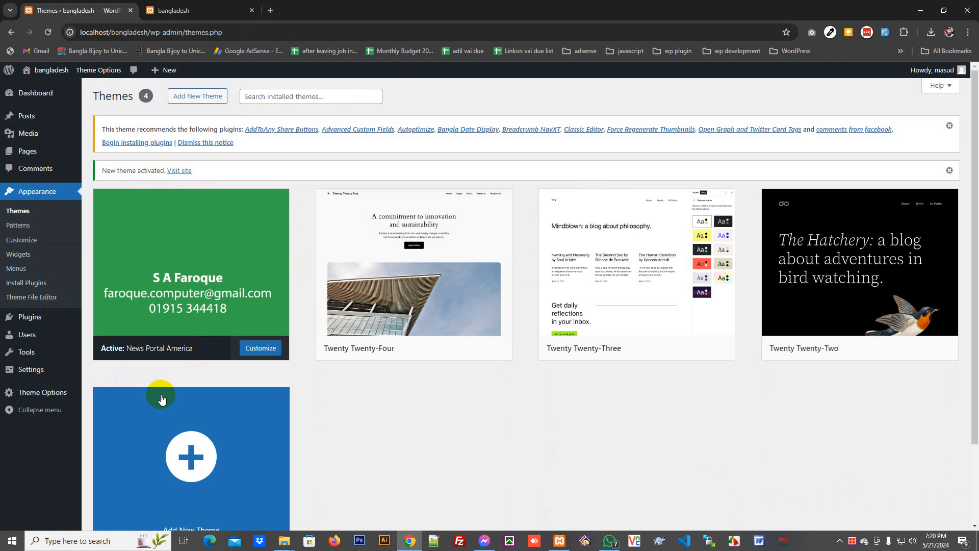
mouse_move(46, 70)
right_click(39, 89)
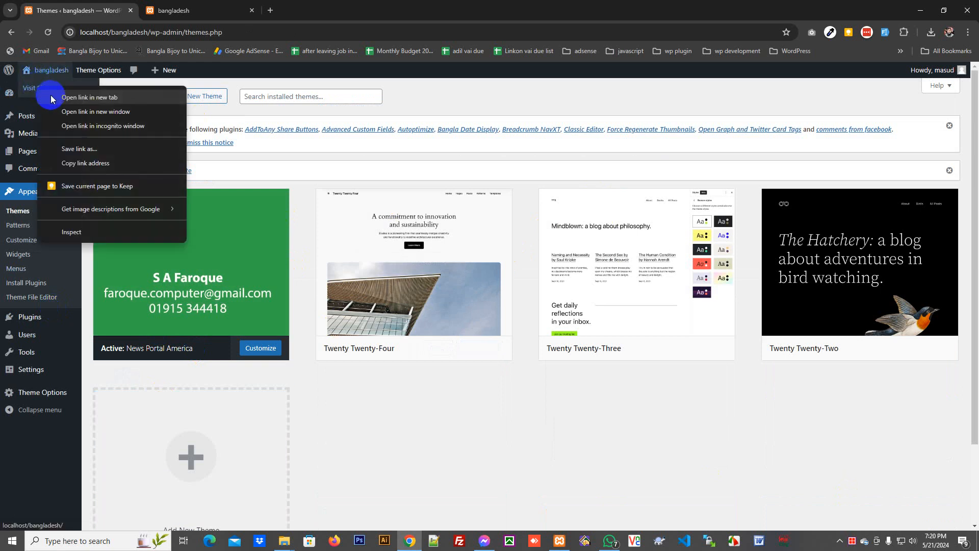
left_click(53, 99)
left_click(317, 9)
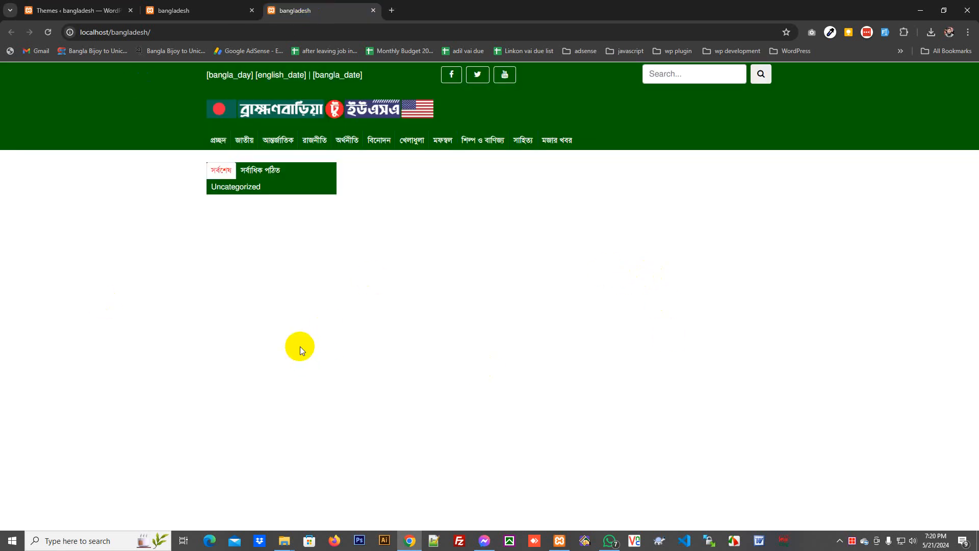
left_click(192, 10)
left_click(43, 10)
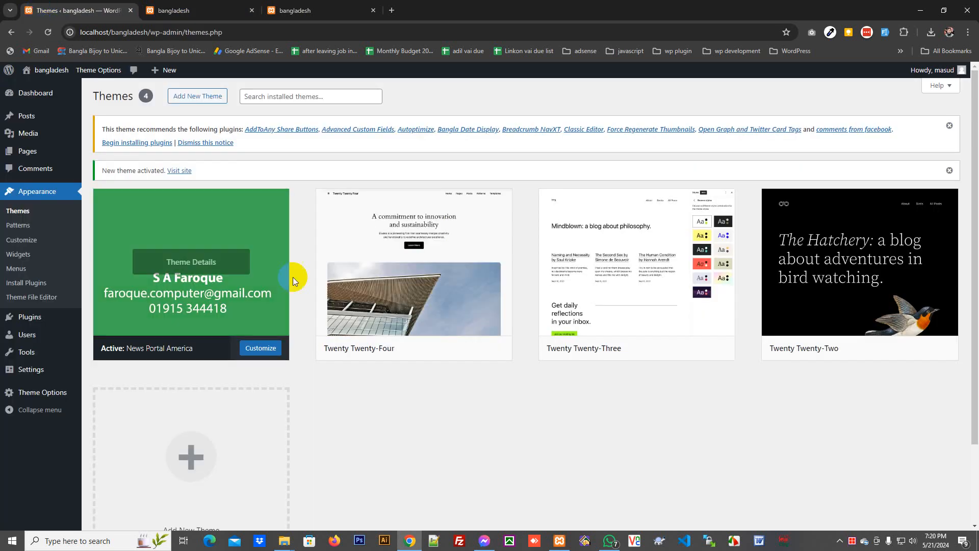
left_click(125, 143)
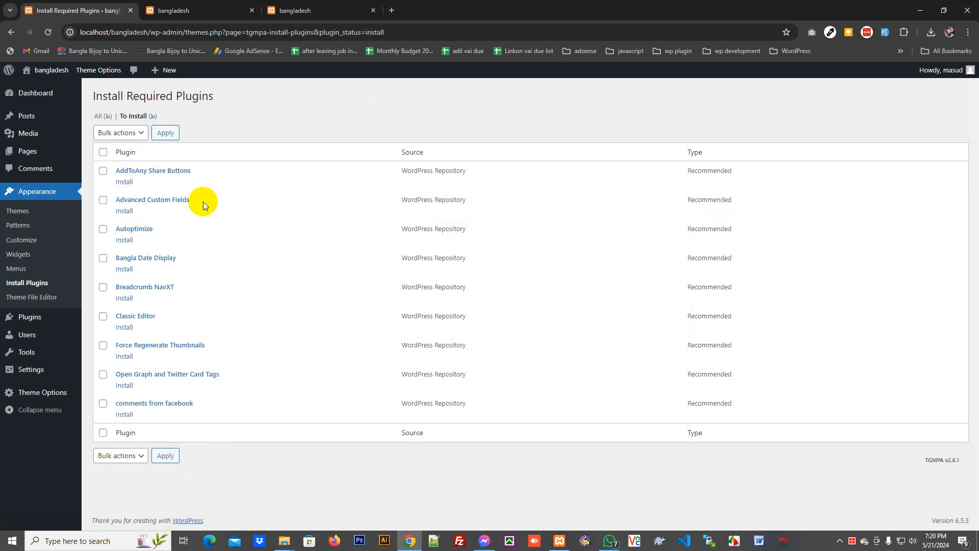
- Install and activate AddToAny Share Buttons, then install Advanced Custom Fields
left_click(125, 183)
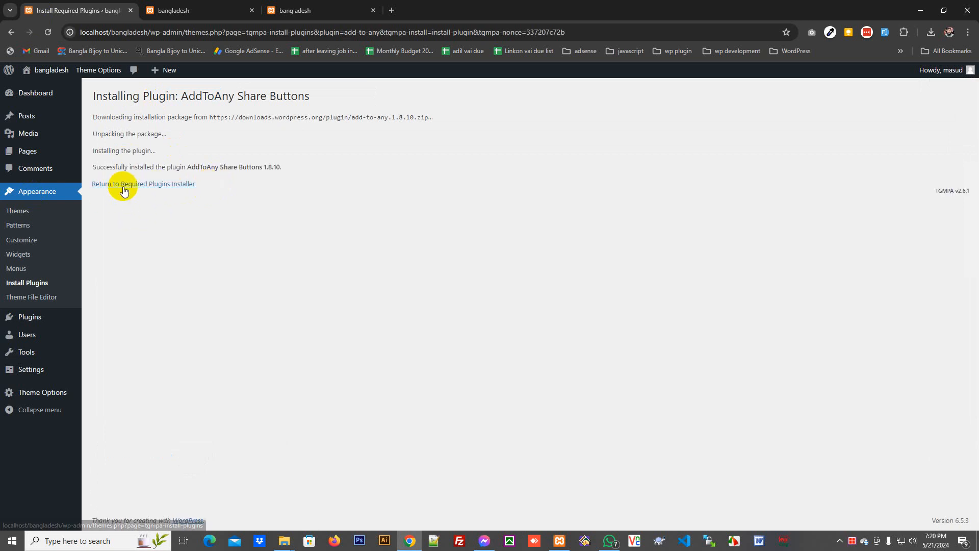
left_click(124, 187)
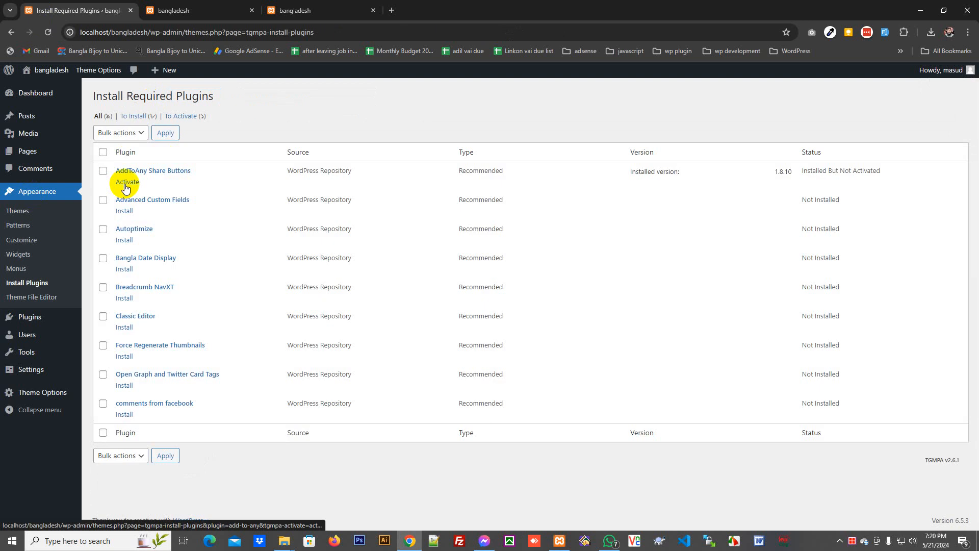
left_click(127, 183)
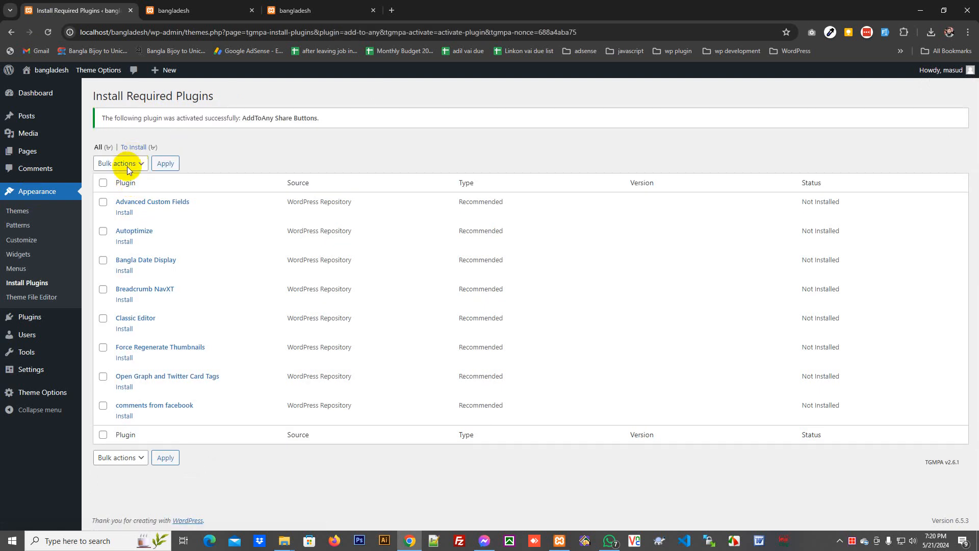
left_click(125, 214)
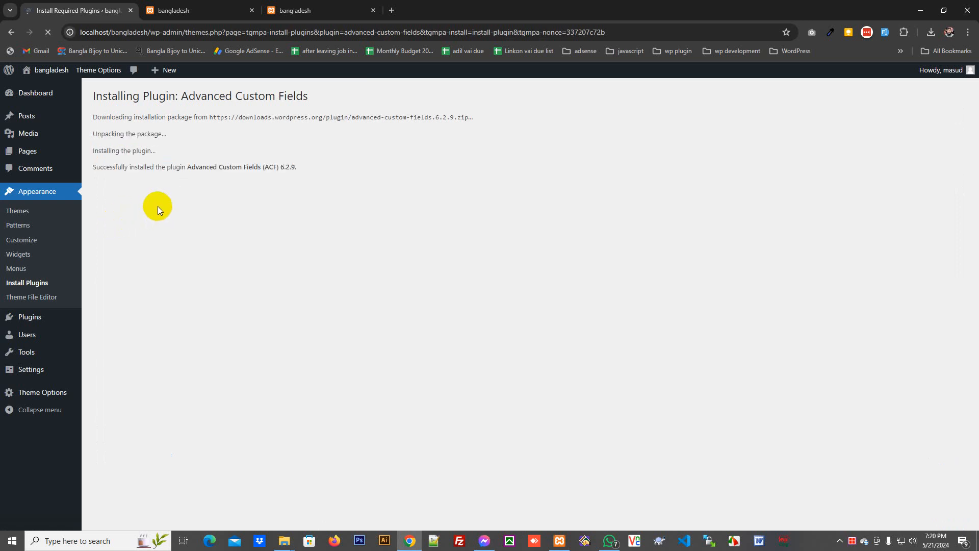
left_click(130, 184)
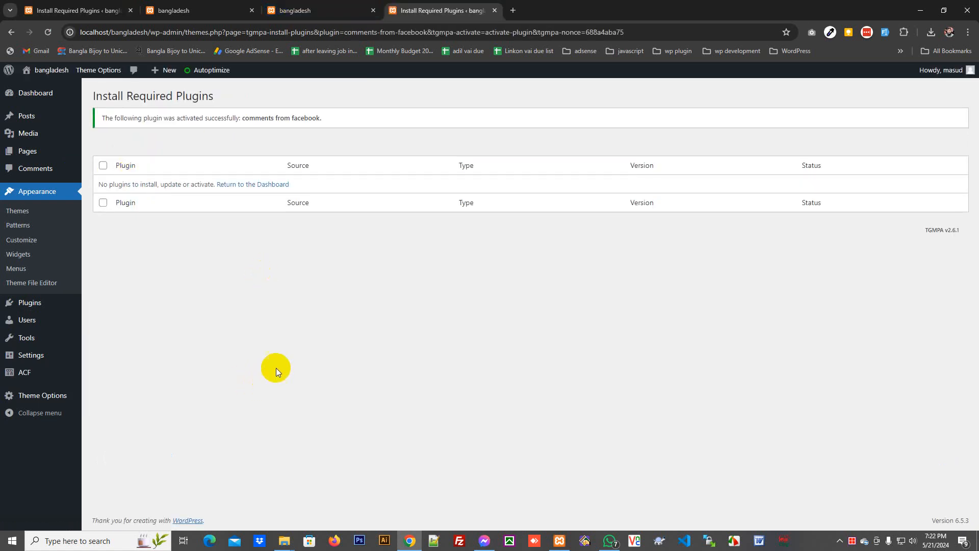
- Reload the front page tab to see the new theme applied
left_click(338, 9)
right_click(128, 144)
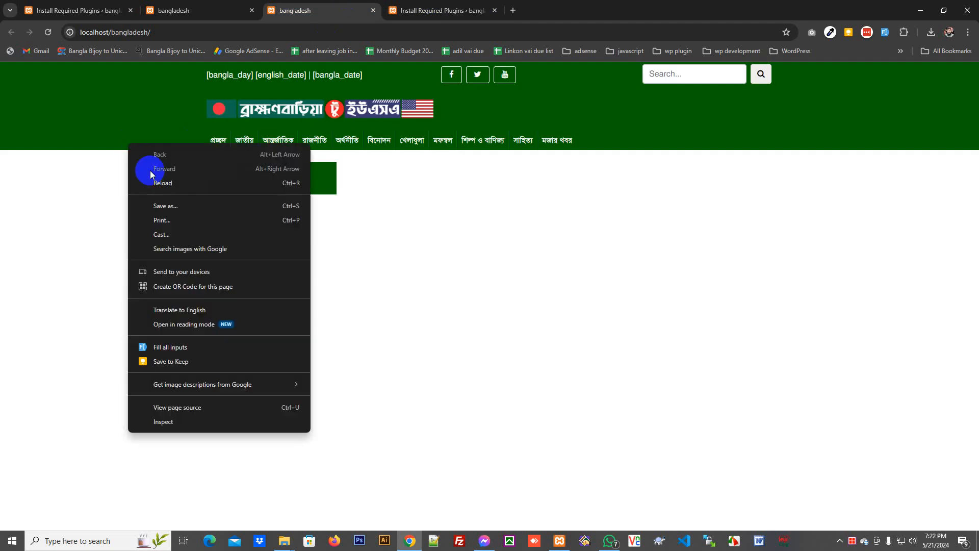
left_click(163, 184)
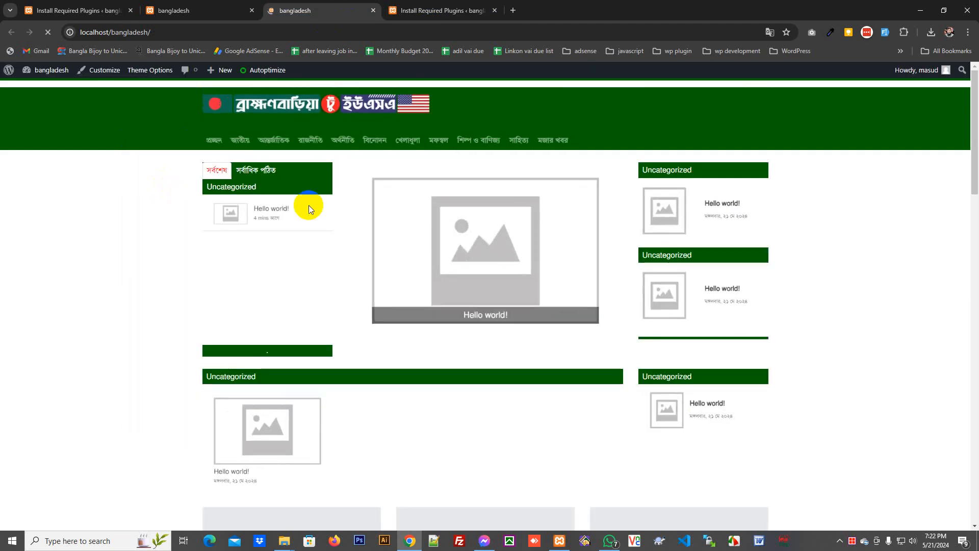
scroll(762, 342, "down", 15)
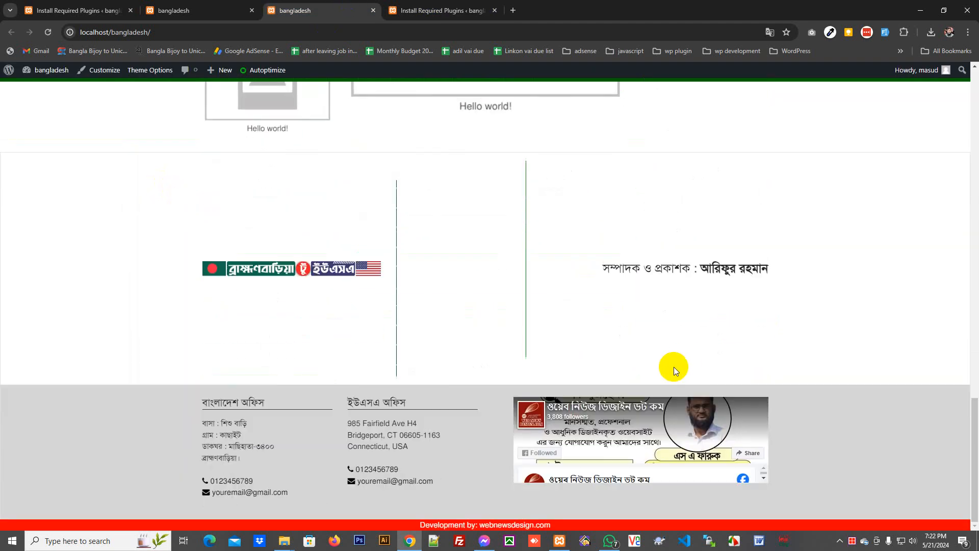
- Import acf-export-2024-05-21.json in ACF Tools, then reload the front page
left_click(479, 10)
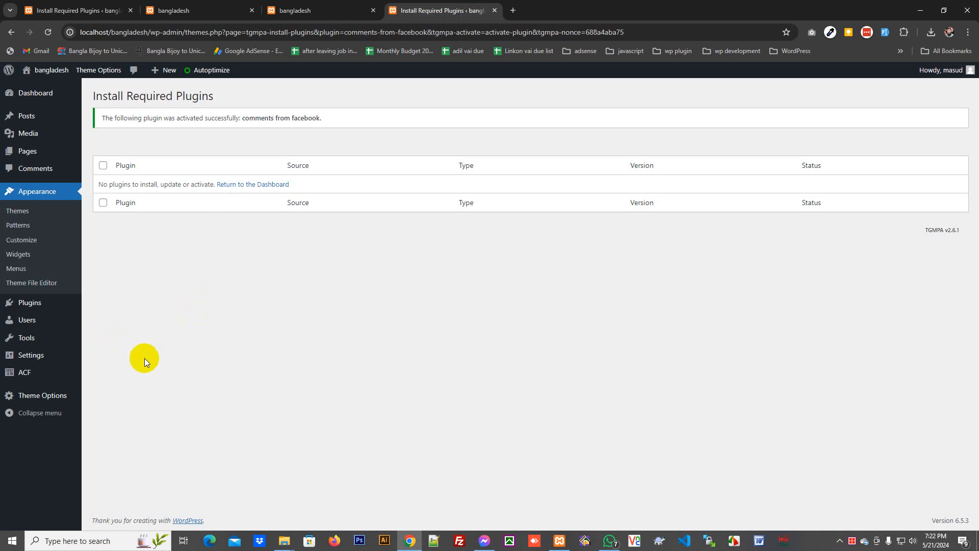
mouse_move(36, 371)
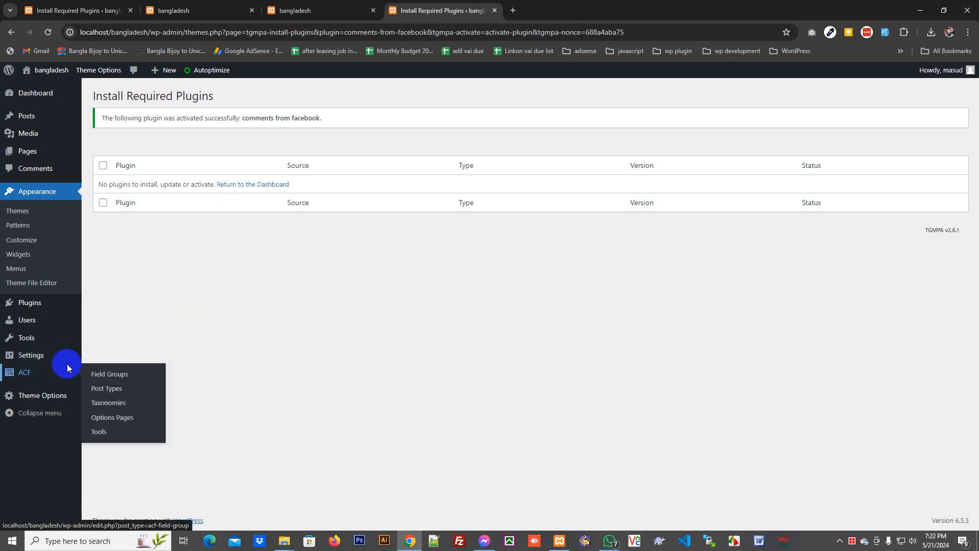
left_click(100, 433)
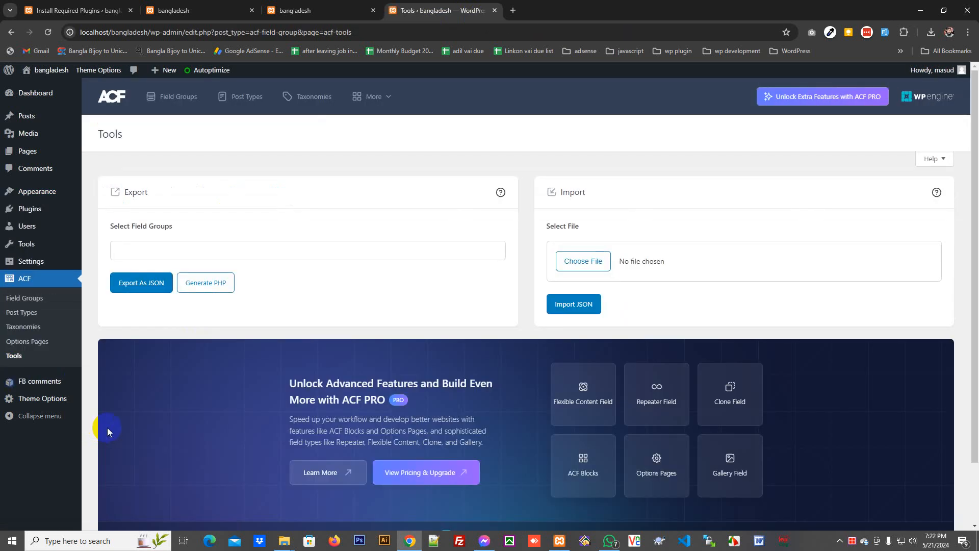
left_click(605, 266)
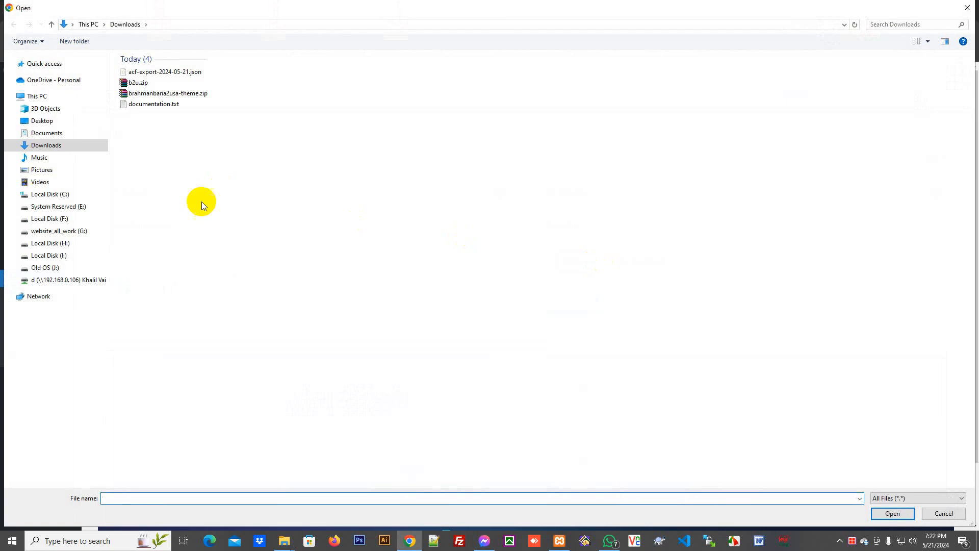
left_click(189, 72)
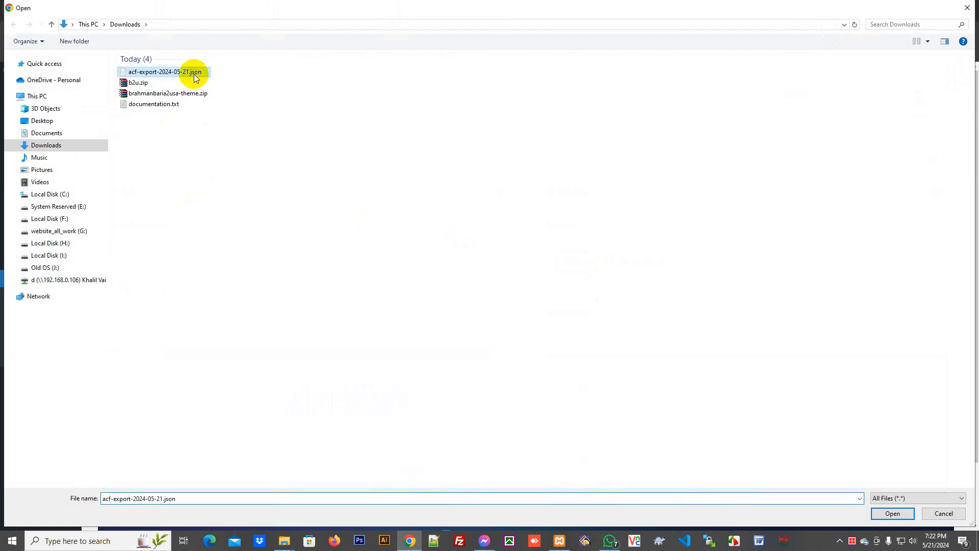
left_click(892, 513)
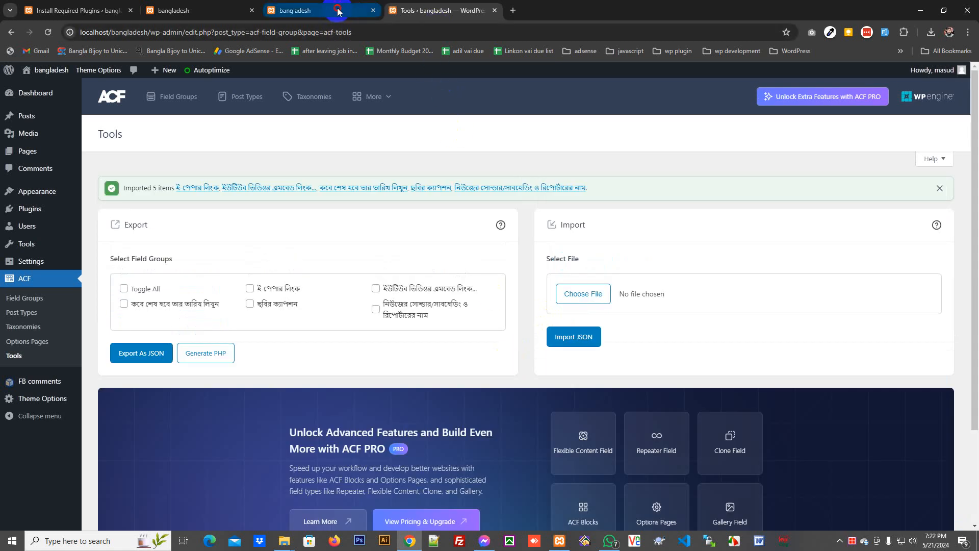
left_click(307, 11)
right_click(204, 147)
left_click(237, 184)
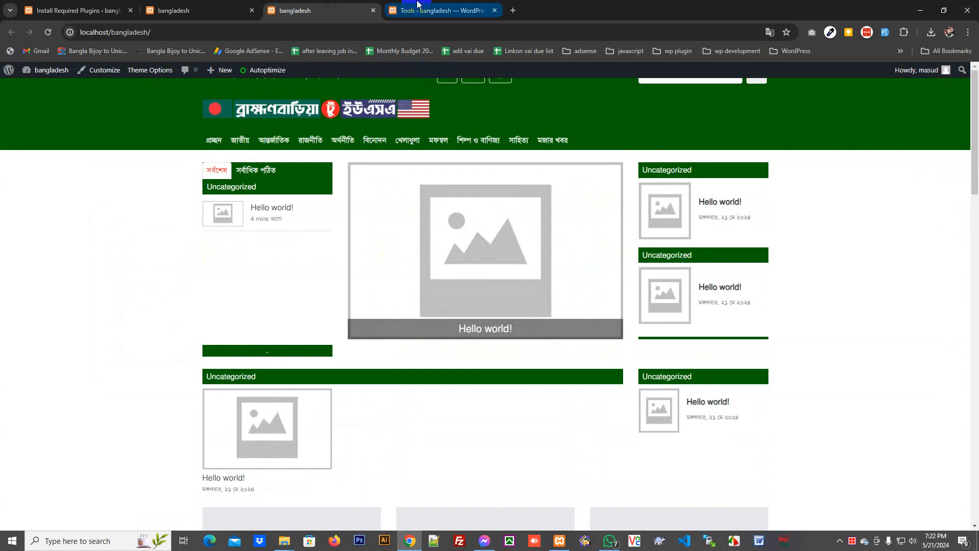
- Open documentation.txt from the Downloads folder with Notepad++
left_click(285, 540)
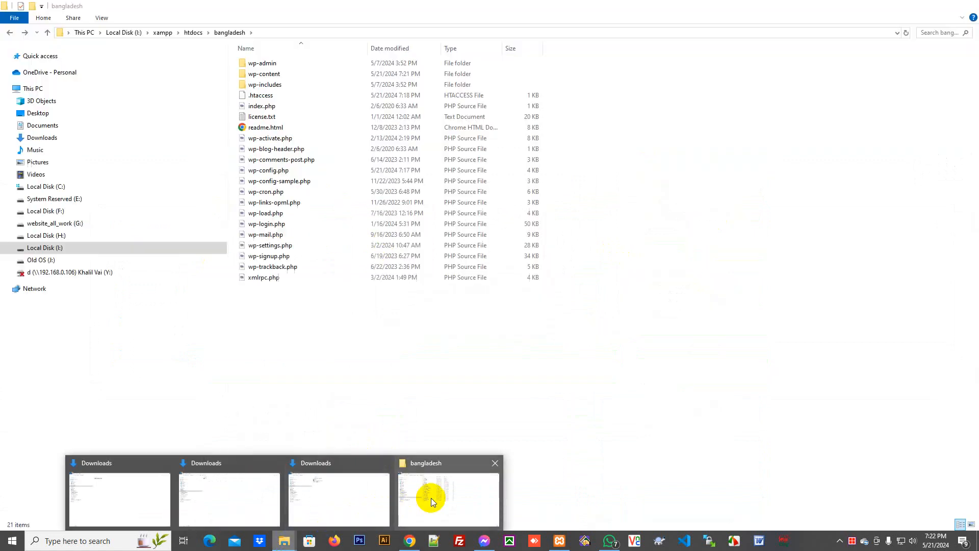
left_click(432, 497)
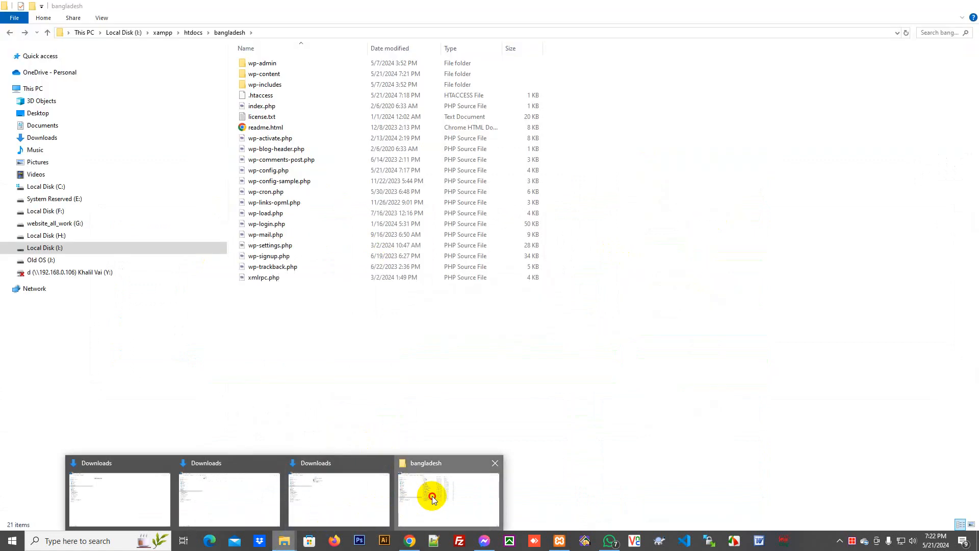
left_click(350, 499)
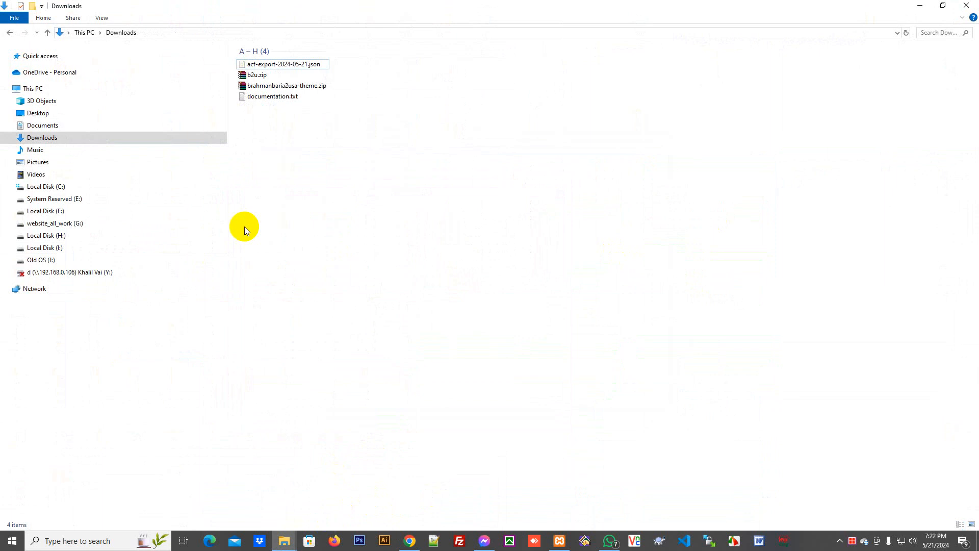
right_click(271, 96)
left_click(313, 186)
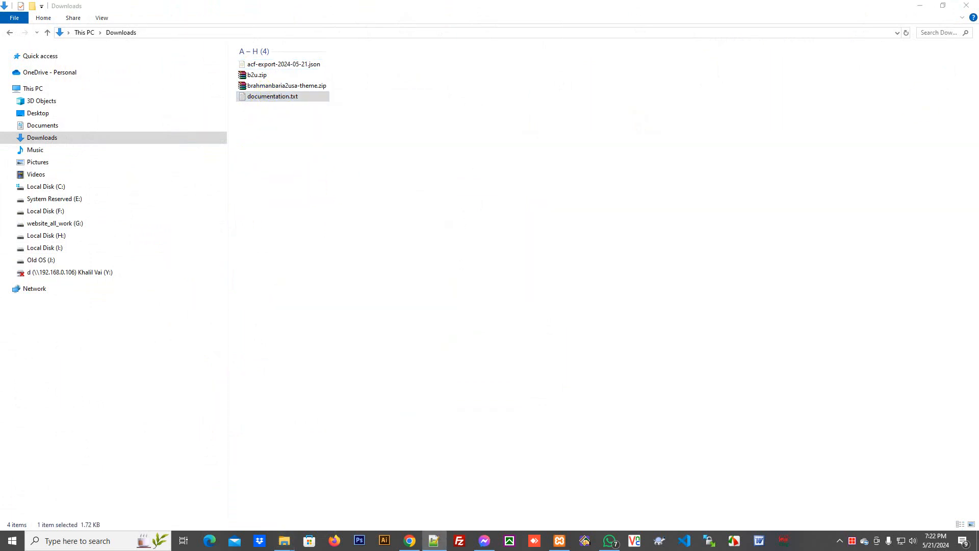
left_click(881, 127)
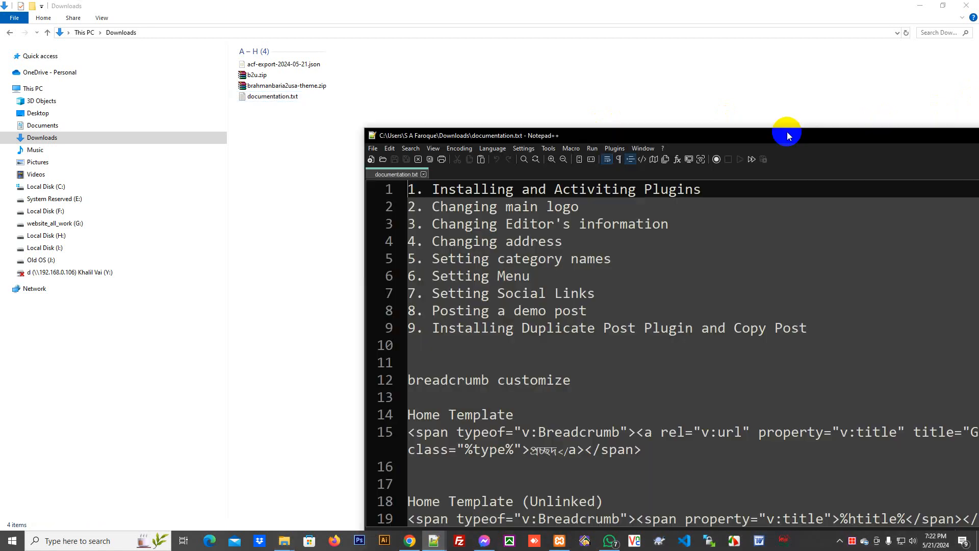
- Maximize documentation.txt to read the nine-step checklist, then return to Chrome
double_click(787, 131)
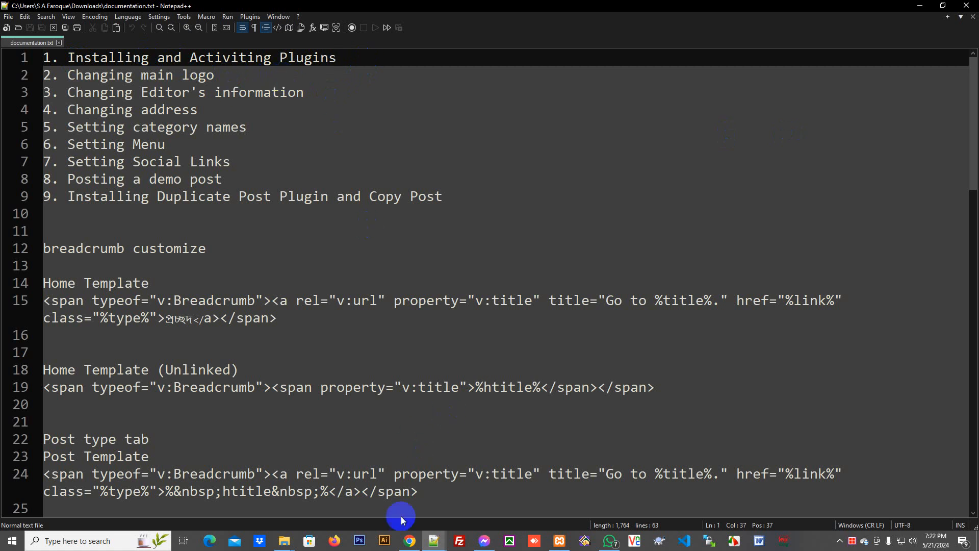
left_click(409, 541)
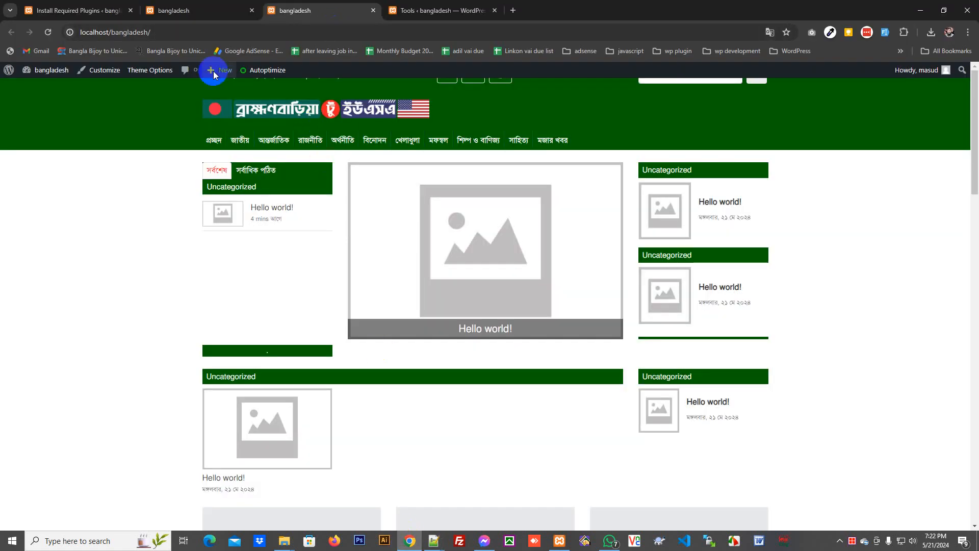
- Go to the Dashboard and open Appearance > Customize for News Portal America
mouse_move(33, 72)
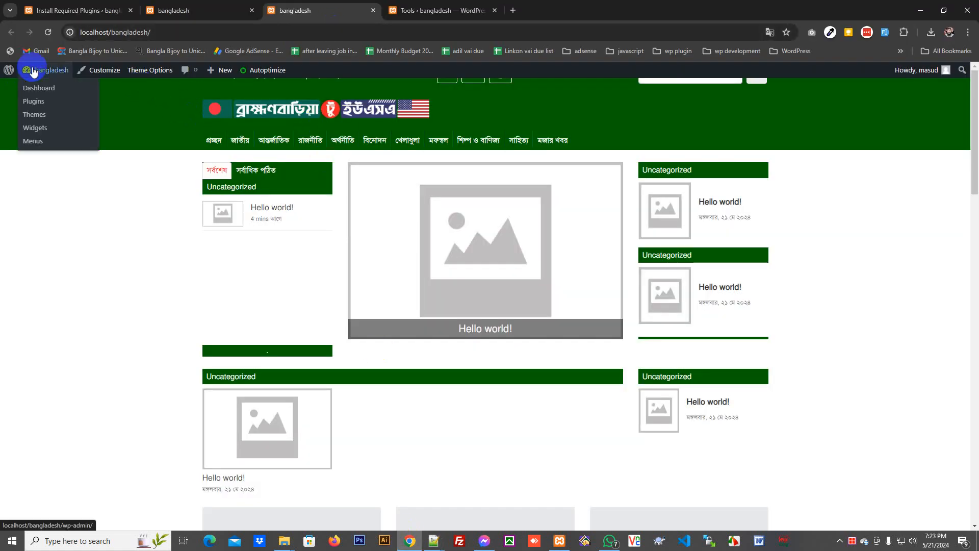
left_click(42, 91)
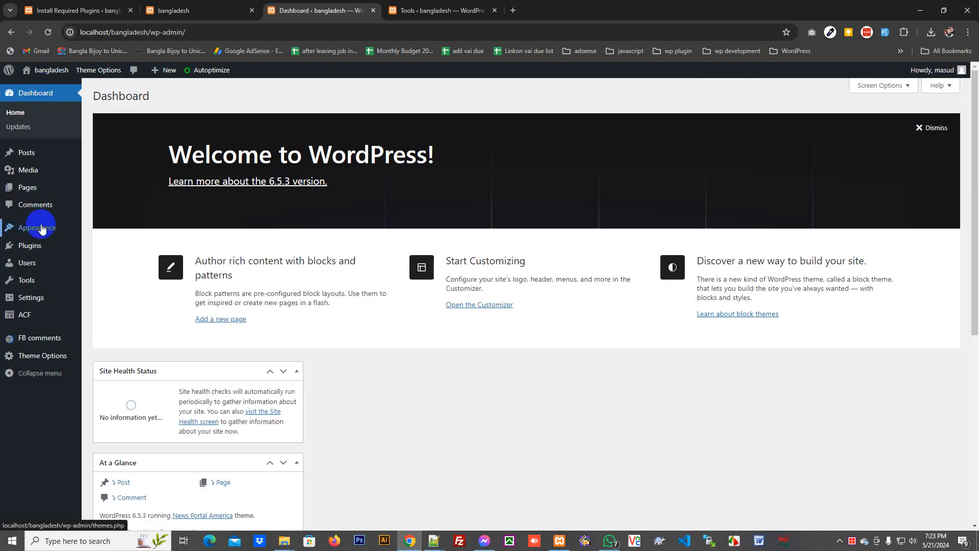
left_click(41, 229)
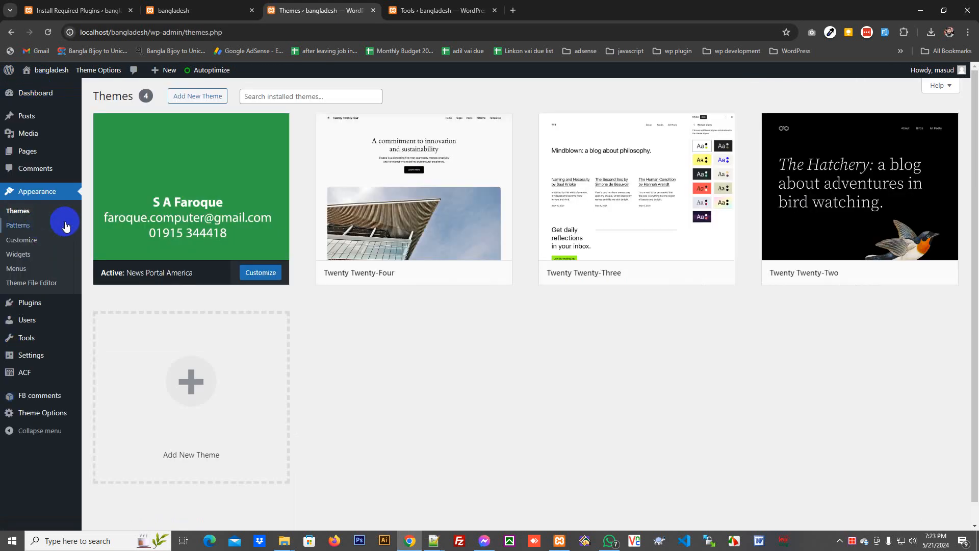
left_click(42, 243)
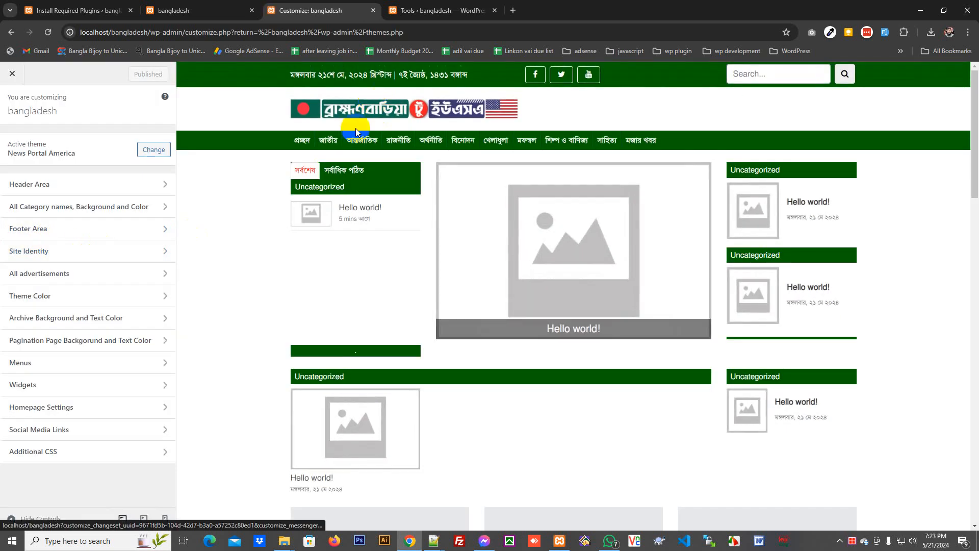
- Replace the Header Area main logo with ad2.png uploaded from the image_for_upload_php folder
left_click(32, 184)
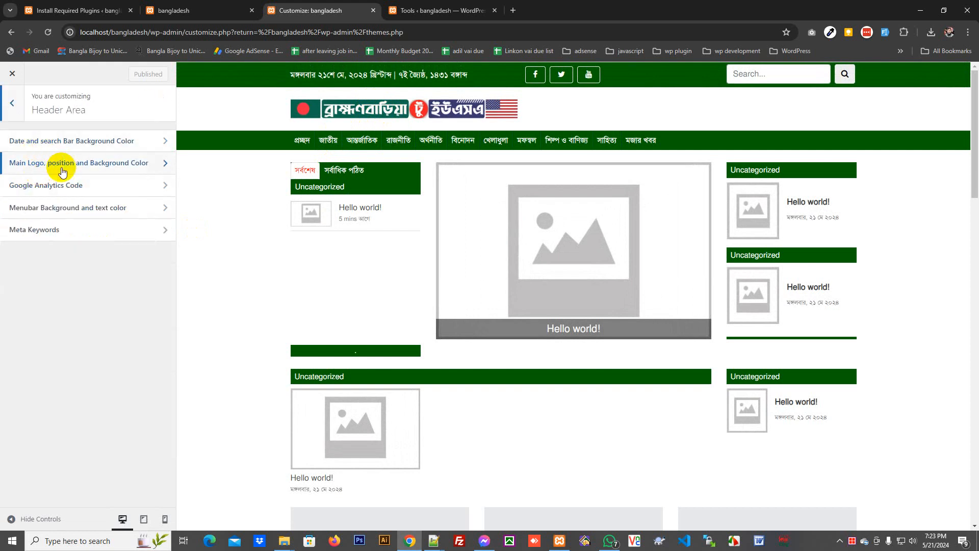
left_click(64, 165)
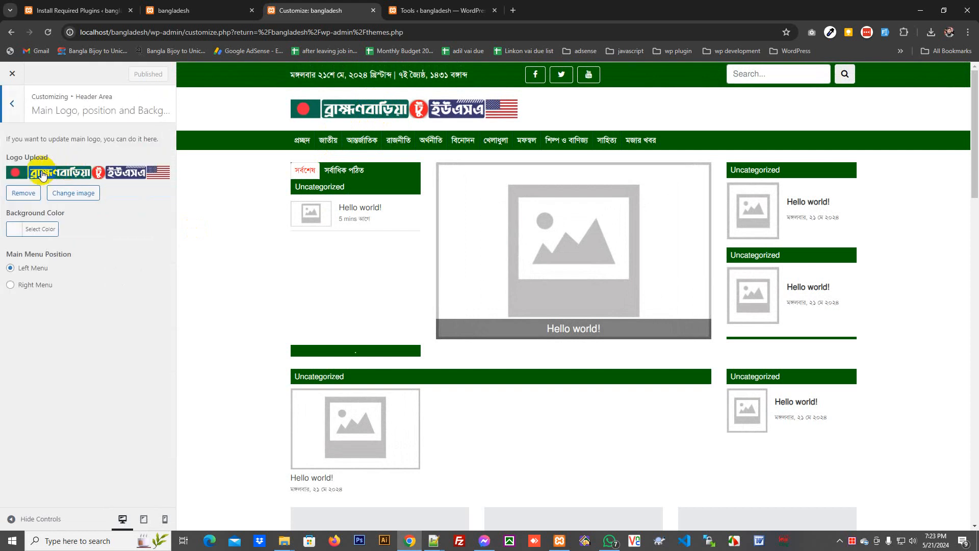
left_click(37, 198)
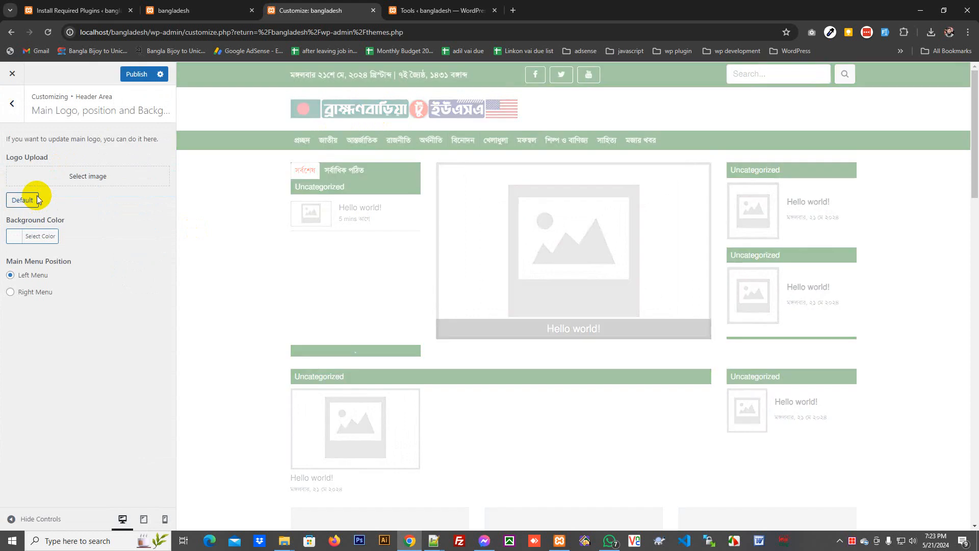
left_click(71, 176)
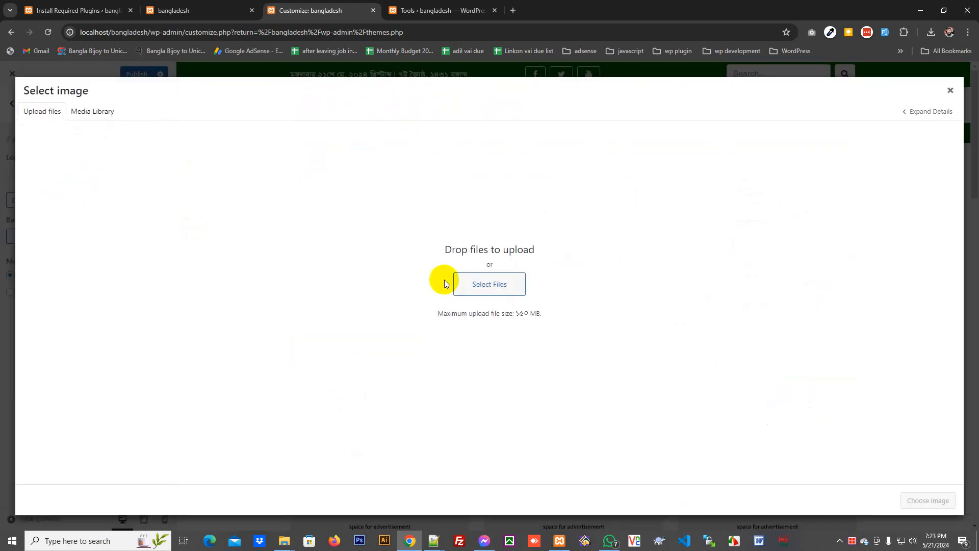
left_click(476, 280)
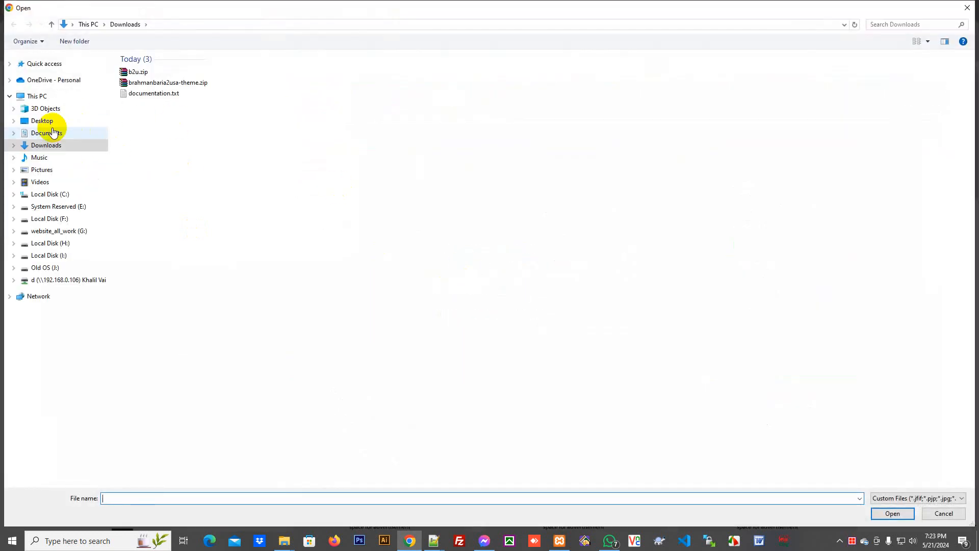
left_click(53, 133)
left_click(42, 121)
double_click(185, 153)
left_click(199, 99)
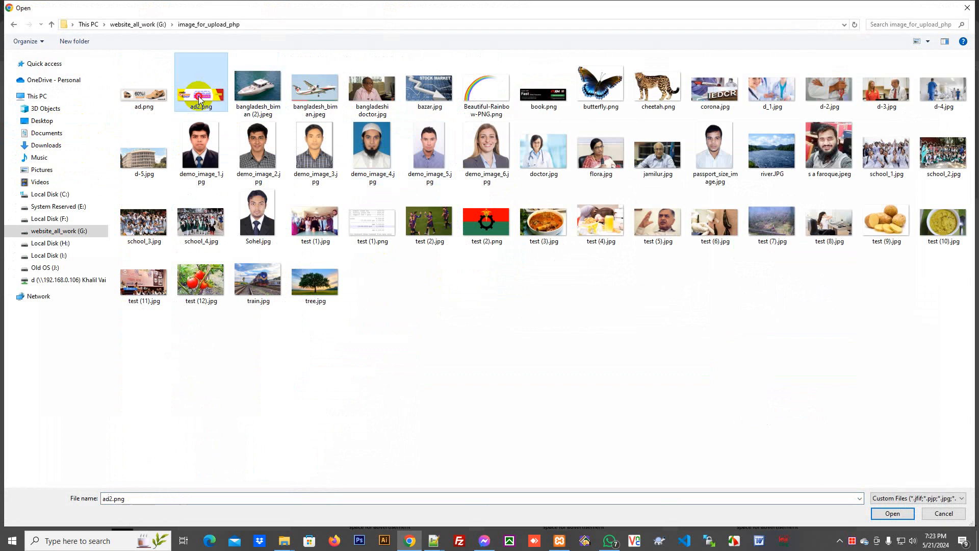
double_click(200, 99)
left_click(922, 499)
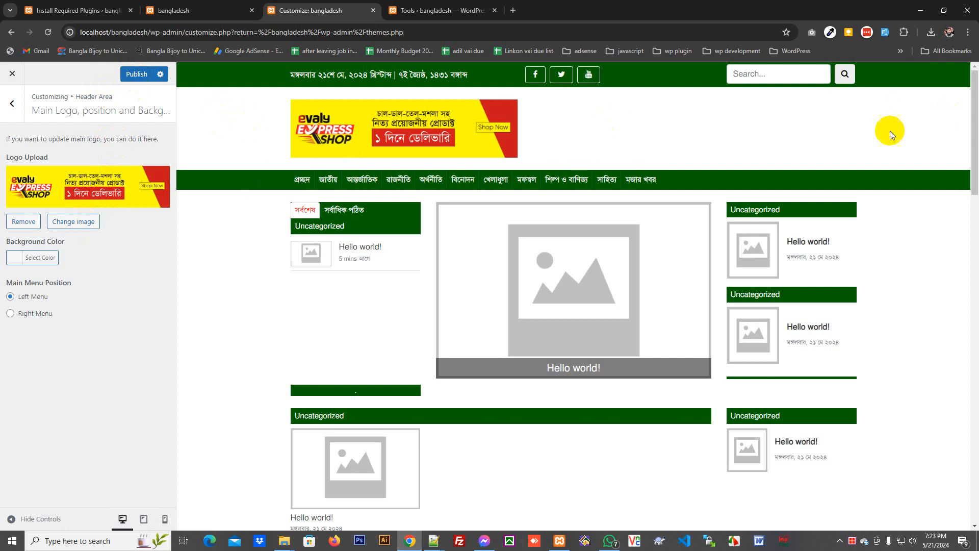
- Try orange and yellow header backgrounds, then clear the colour back to white
left_click(30, 260)
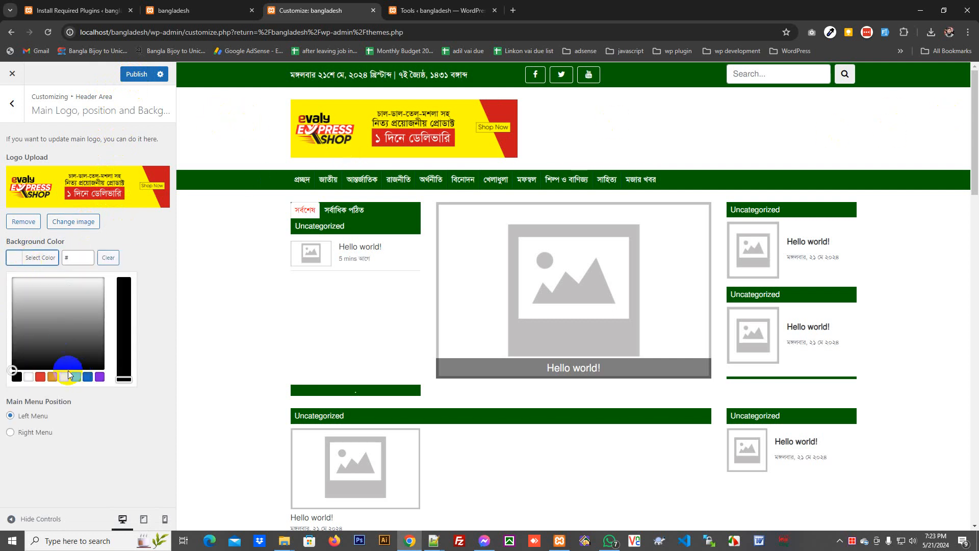
left_click(52, 377)
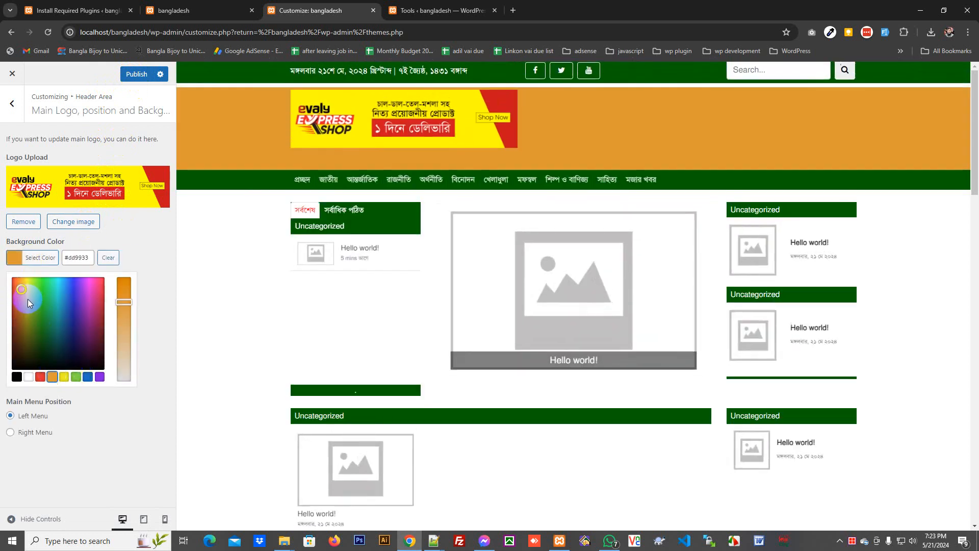
left_click(27, 278)
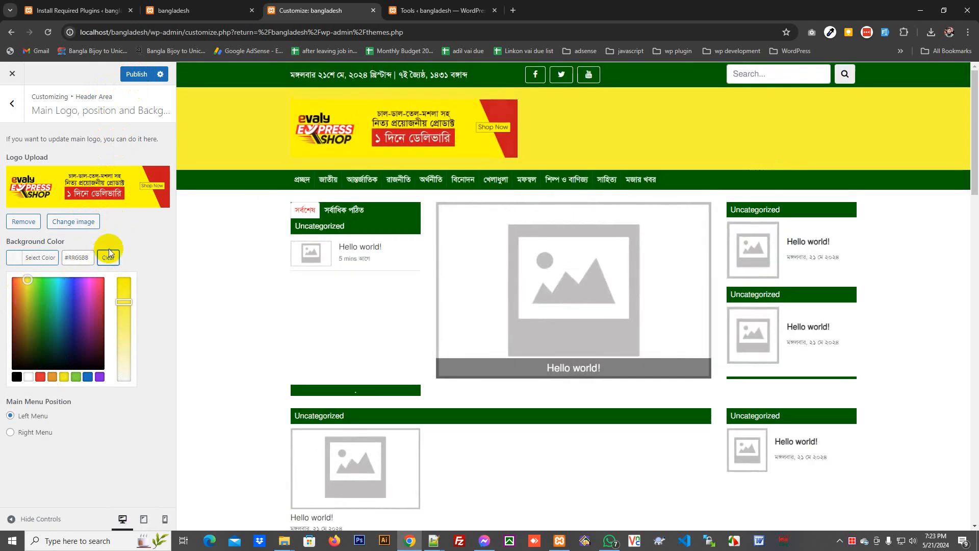
left_click(129, 74)
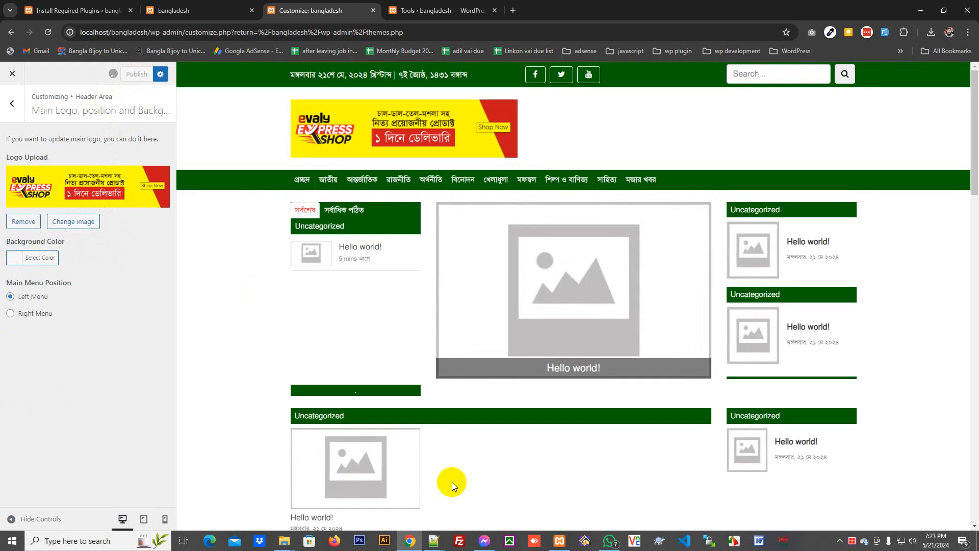
mouse_move(431, 540)
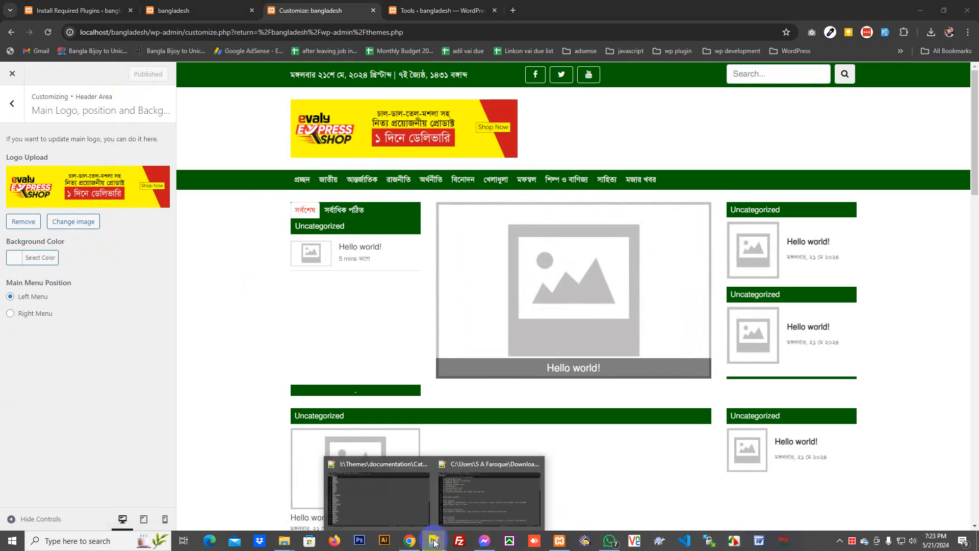
left_click(488, 505)
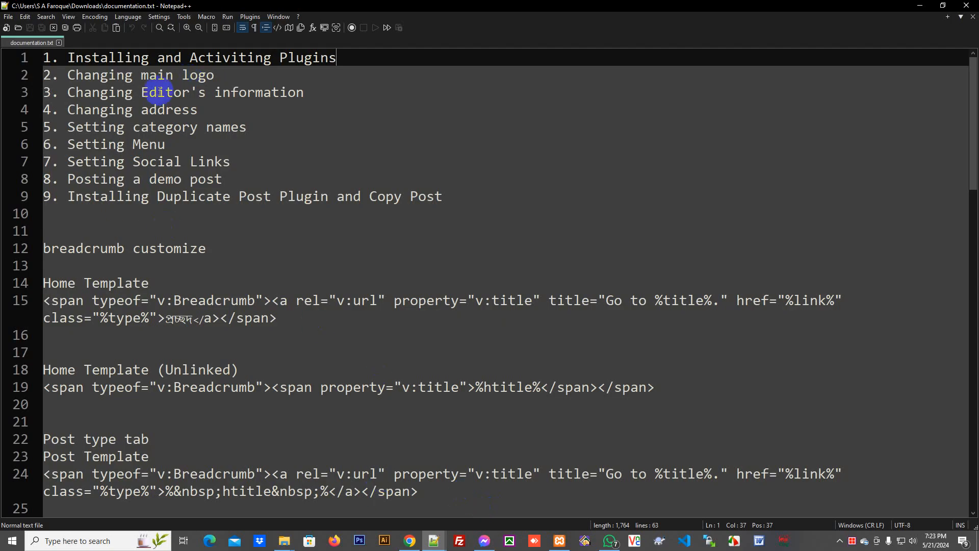
- Mark the editor's information task in the checklist and open Footer Area's Editor and Others Name settings
left_click_drag(348, 85, 85, 91)
key("alt+Tab")
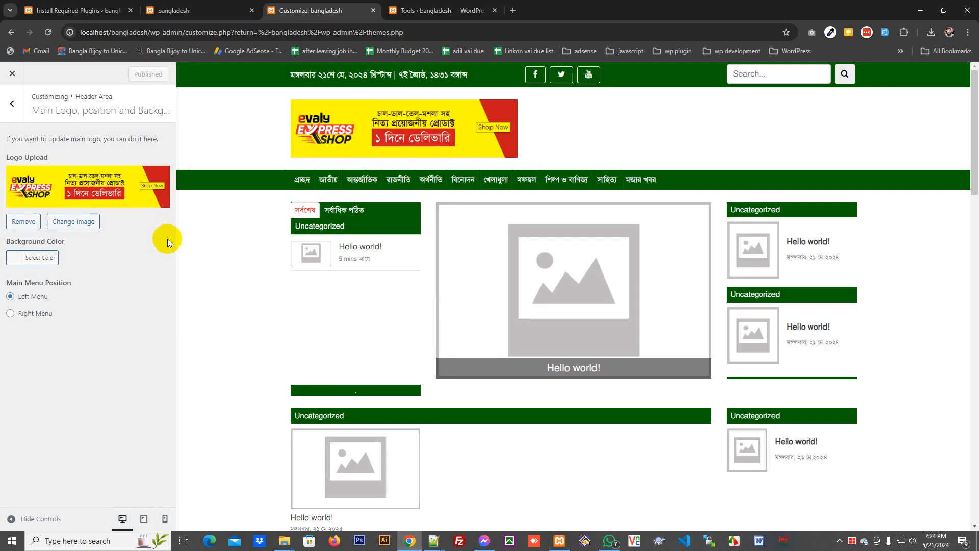
left_click(13, 98)
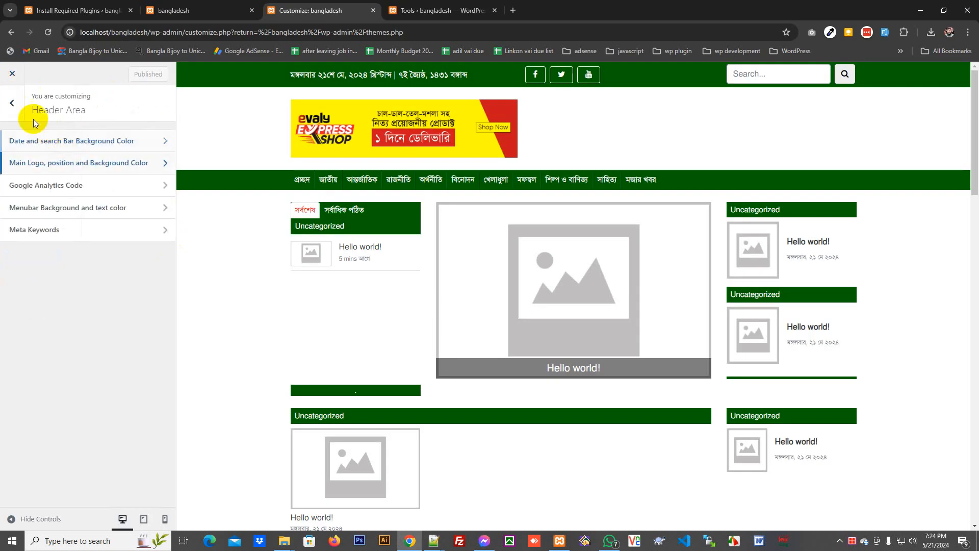
left_click(12, 105)
left_click(37, 226)
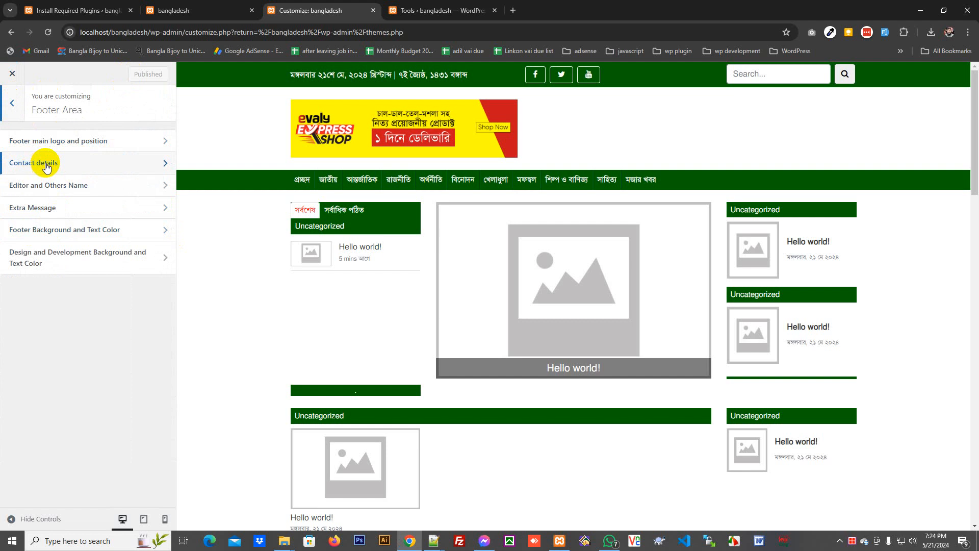
left_click(46, 164)
left_click(12, 105)
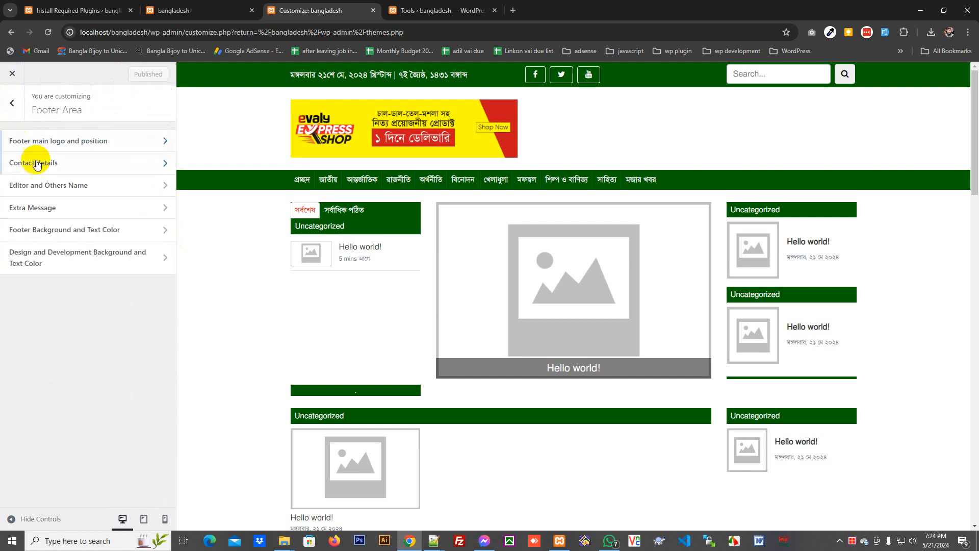
left_click(50, 190)
- Enter the editor's name for position 1, clear the second title and name, and publish
scroll(361, 247, "down", 15)
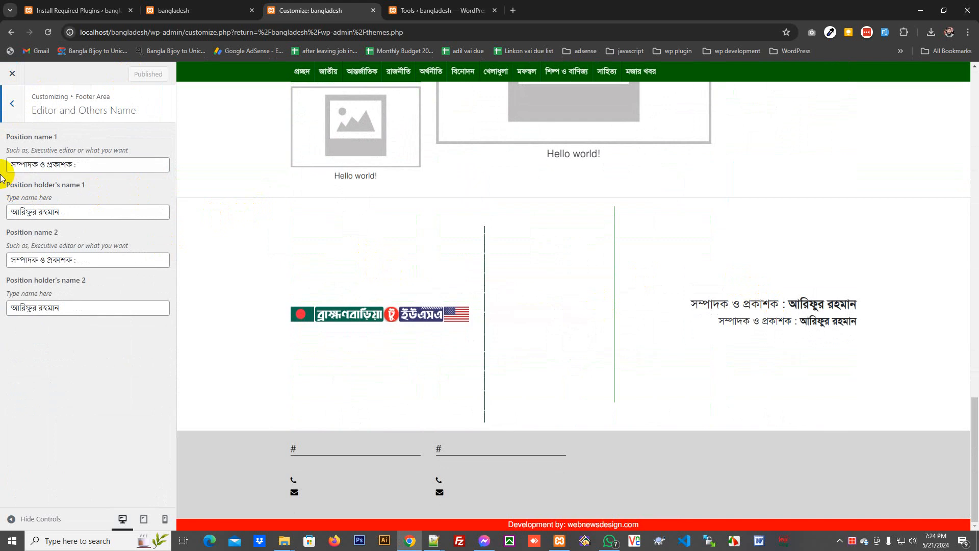
left_click_drag(100, 212, 8, 214)
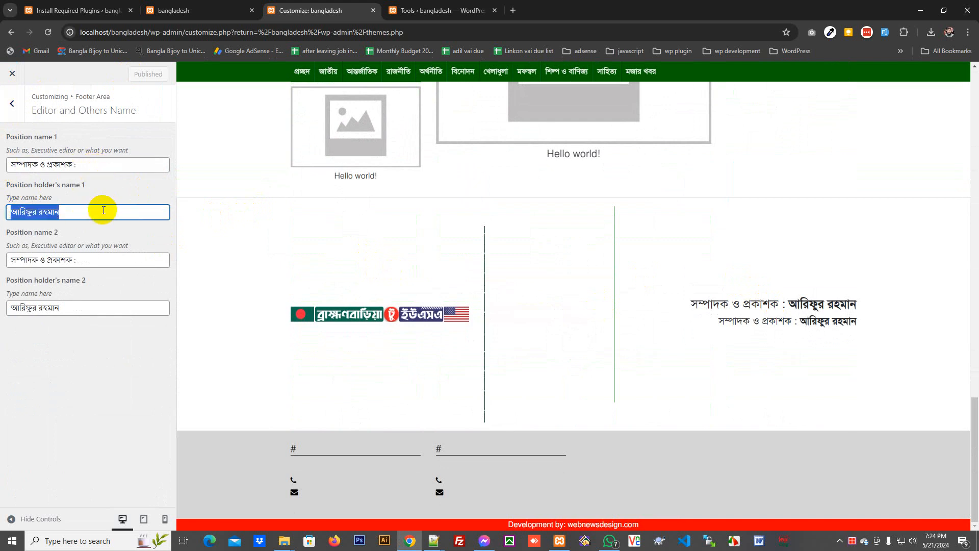
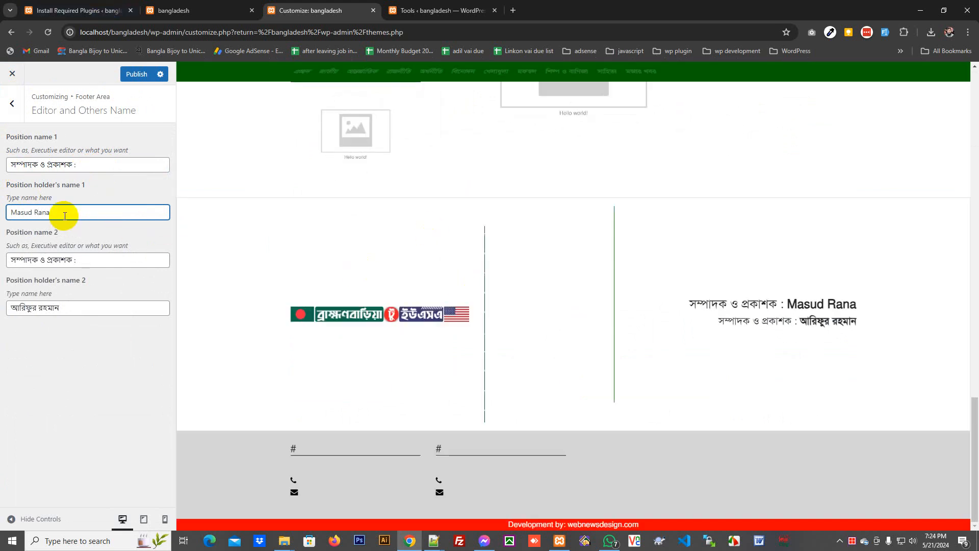
left_click_drag(158, 162, 21, 195)
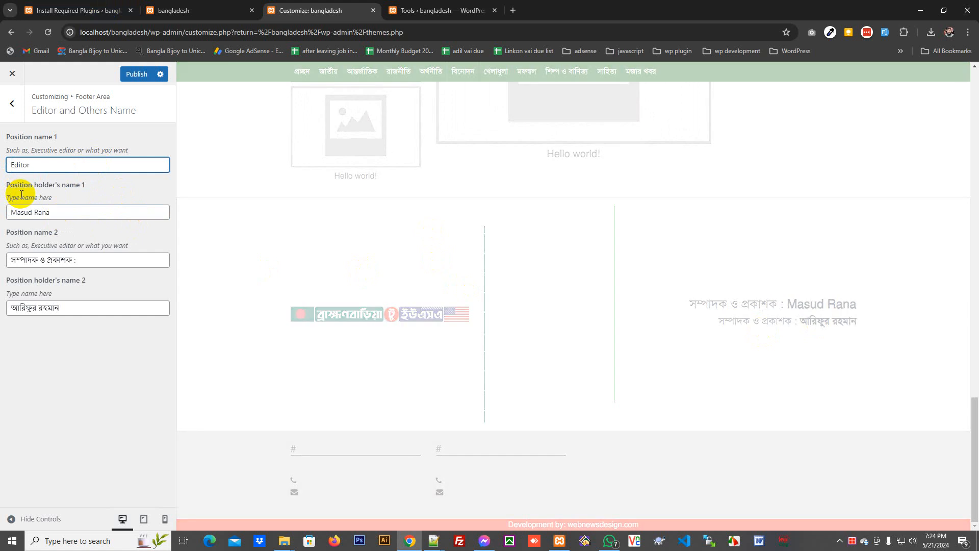
left_click_drag(112, 260, 4, 265)
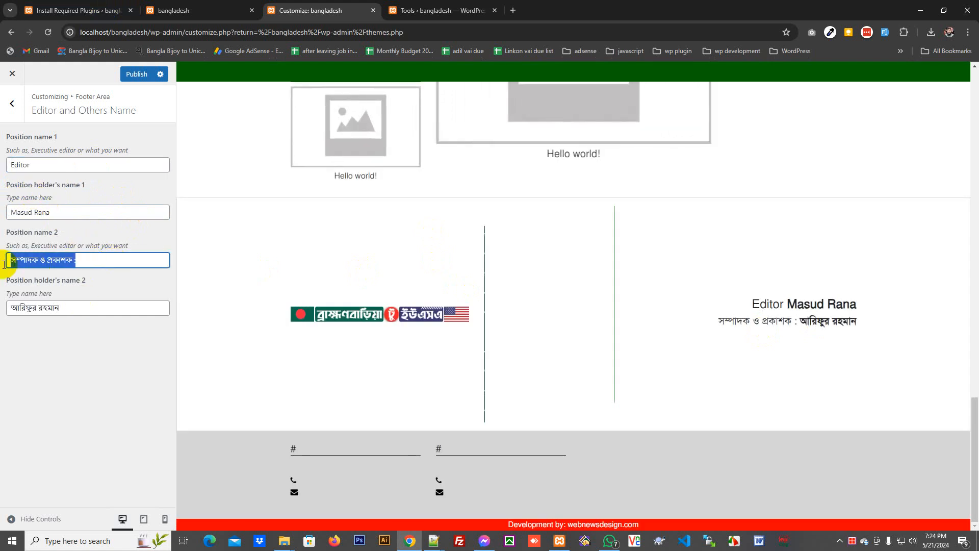
key("BackSpace")
key("Tab")
key("BackSpace")
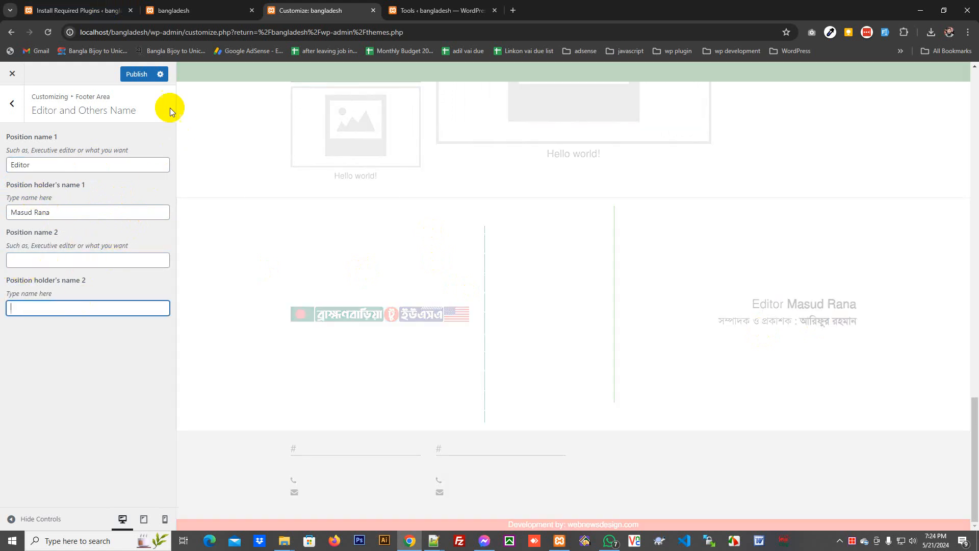
left_click(130, 76)
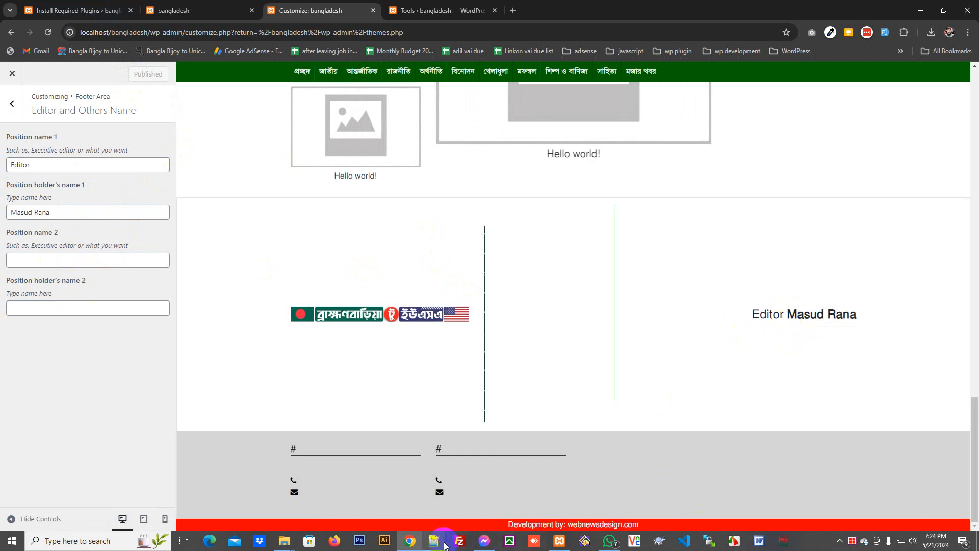
left_click(437, 542)
- Mark 'Changing address' in the checklist and open the footer contact details settings
left_click(464, 497)
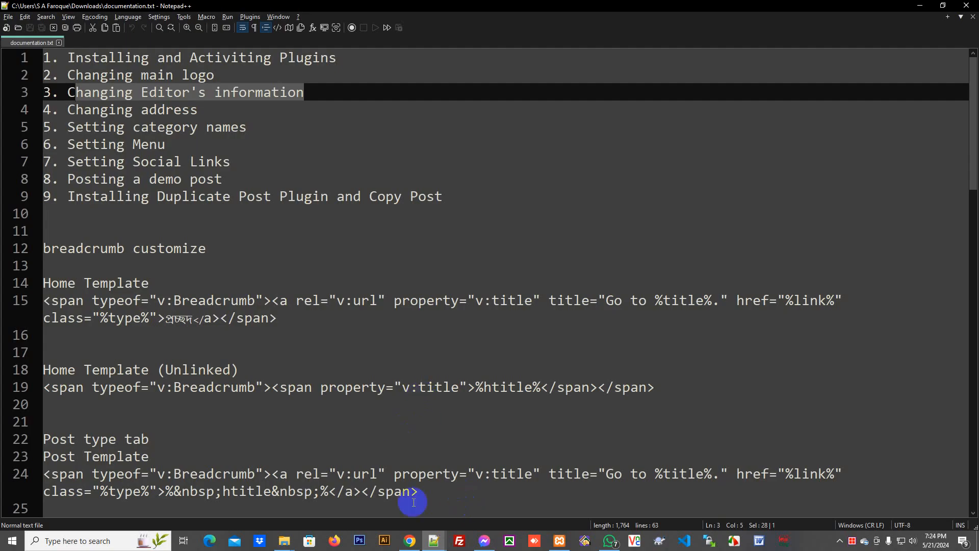
left_click(442, 538)
left_click(442, 537)
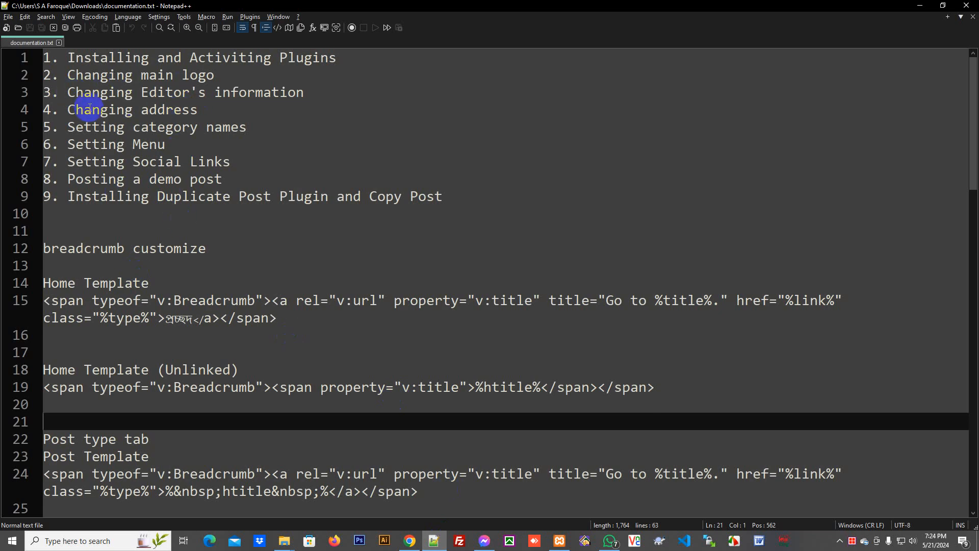
left_click_drag(67, 109, 225, 107)
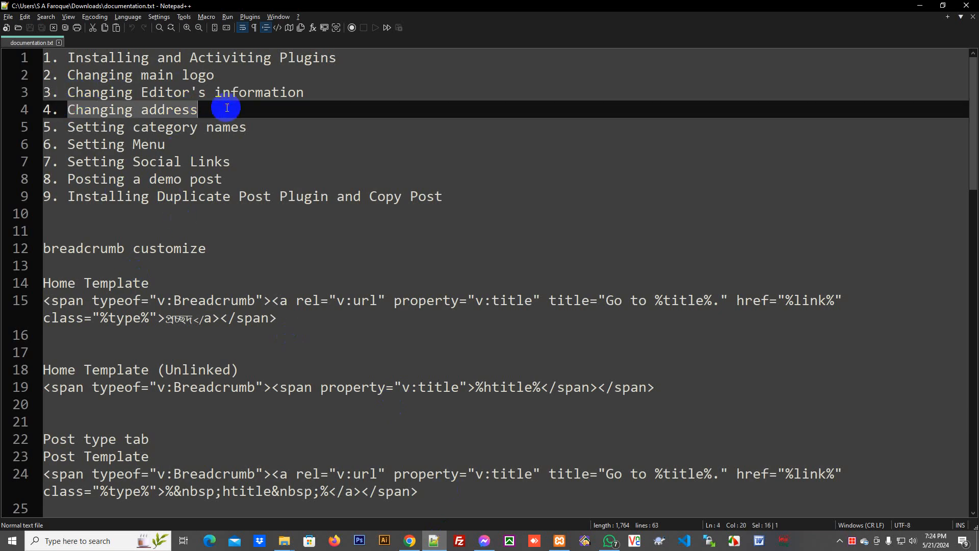
left_click(416, 542)
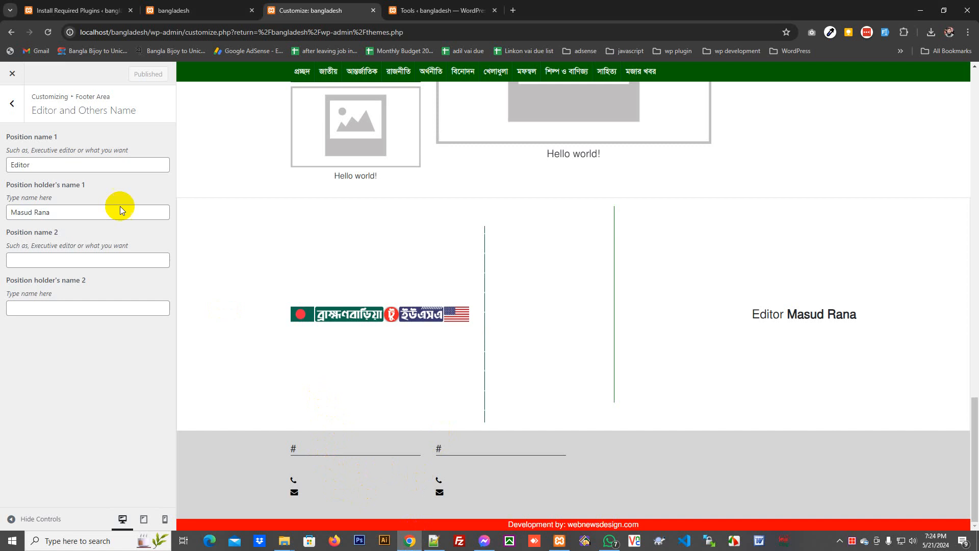
left_click(2, 113)
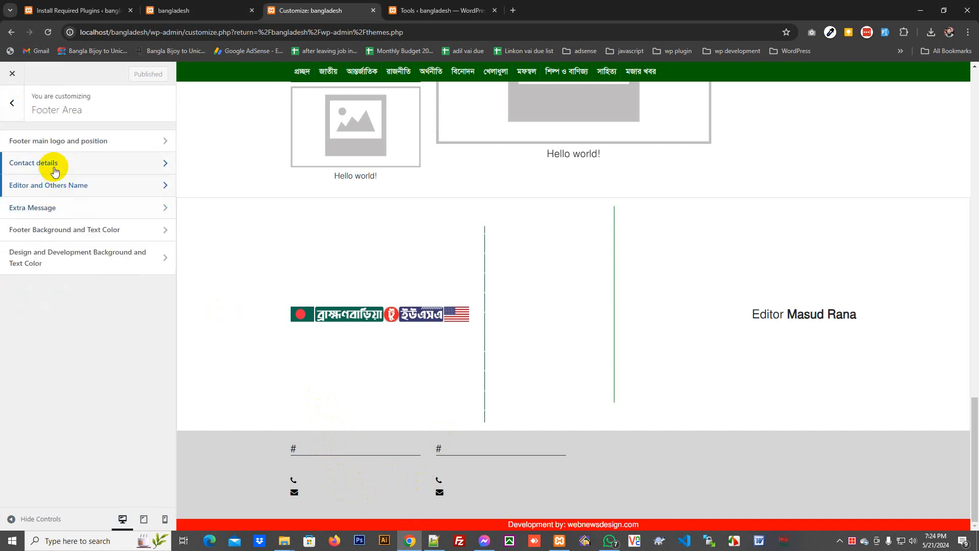
left_click(56, 167)
- Title the contacts 'Address 1' and 'Adderress 2', and fill in the address, phone and e-mail
left_click_drag(48, 164, 11, 164)
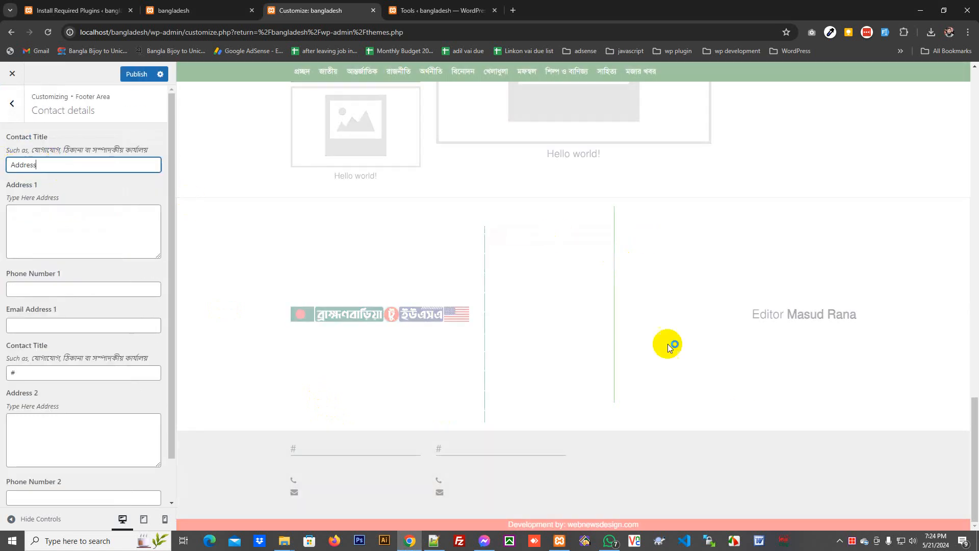
type("Address")
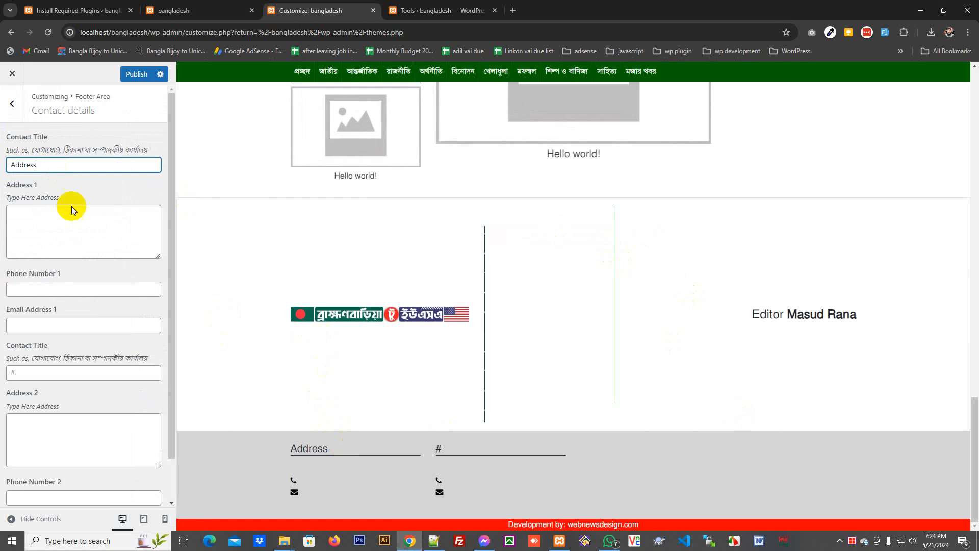
type(" 1")
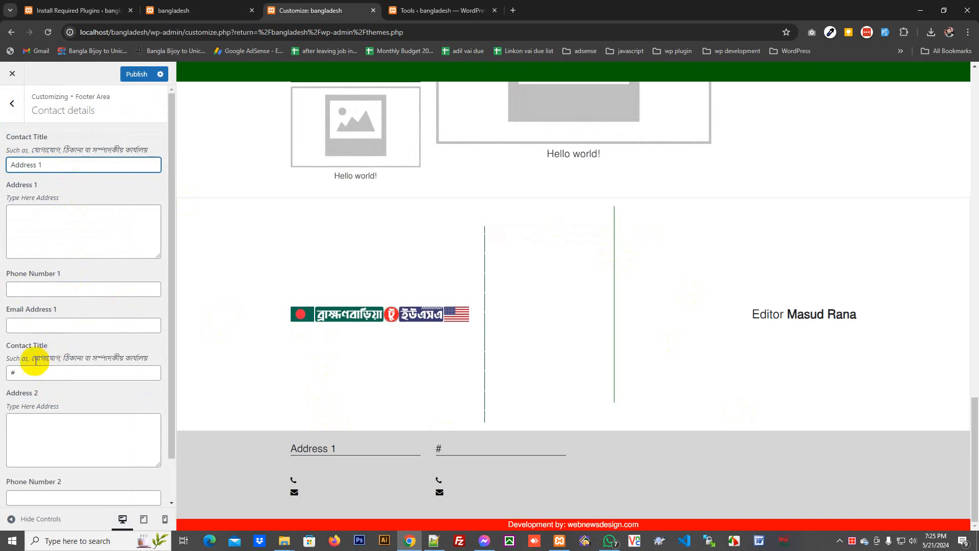
left_click_drag(39, 370, 2, 373)
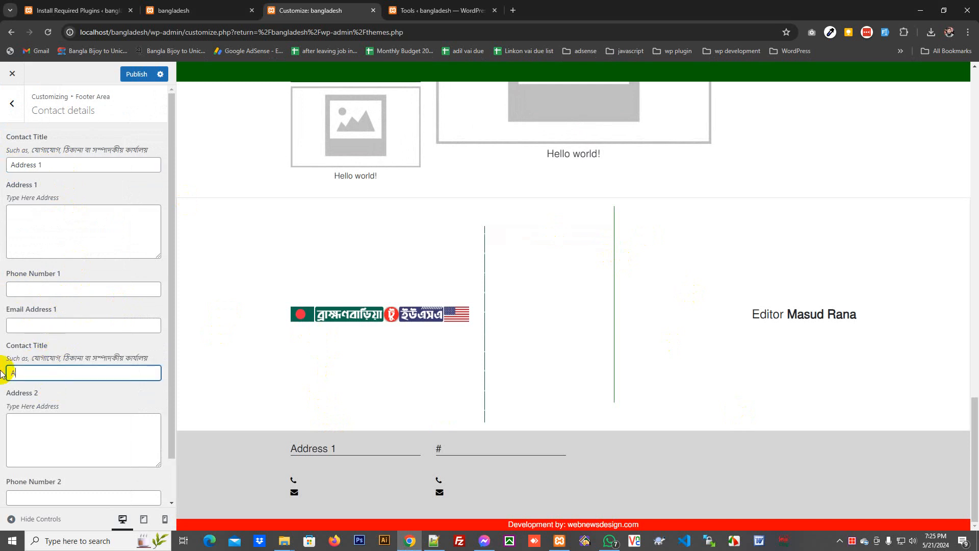
type("Adder")
type("ress 2")
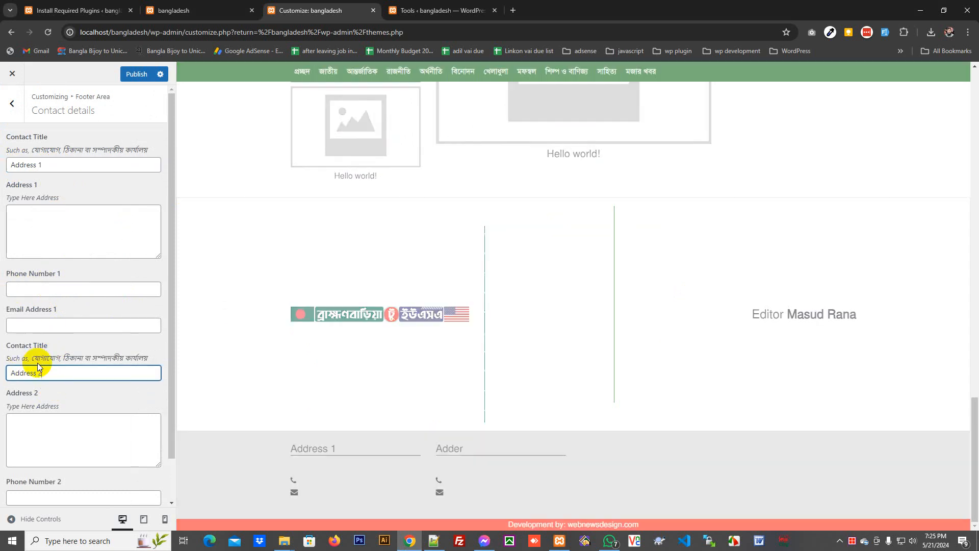
left_click(59, 205)
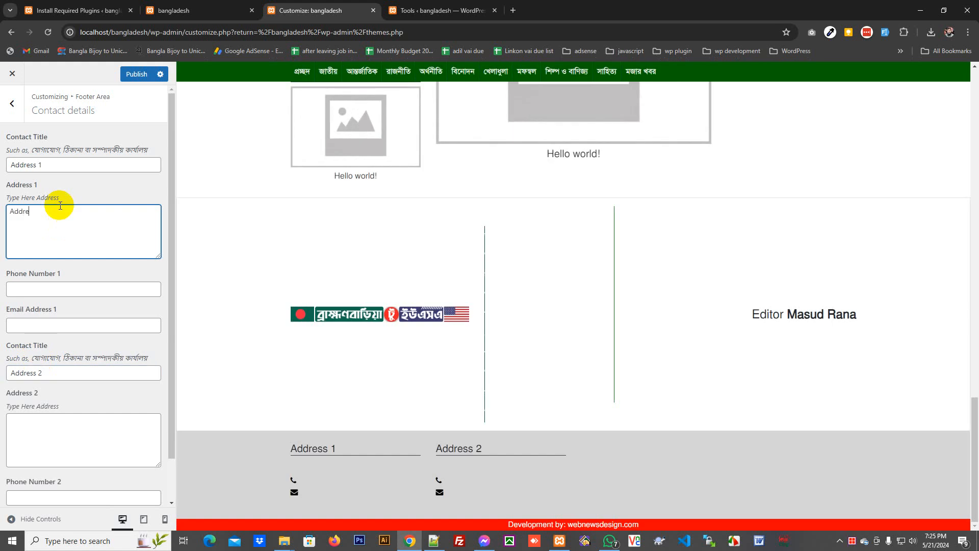
type("Address")
key("ctrl+a")
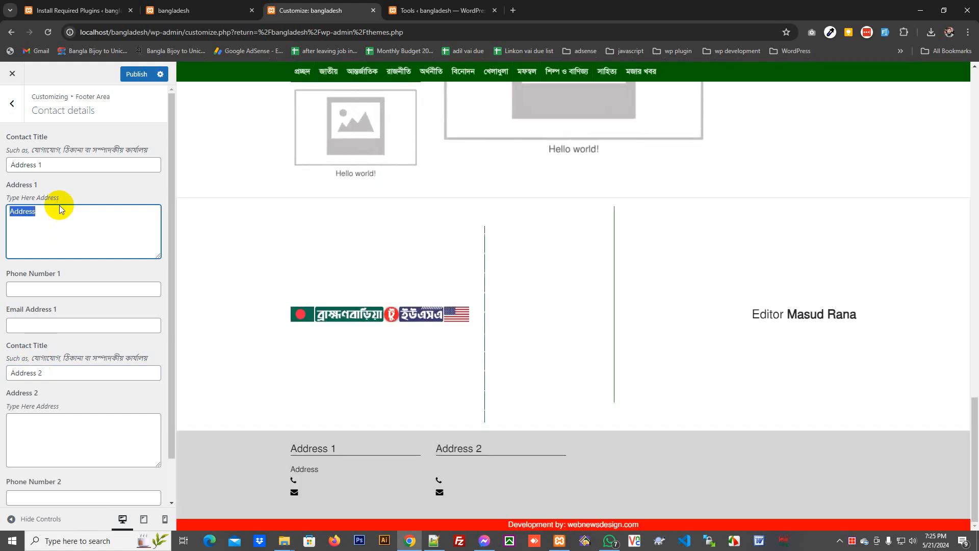
left_click(42, 290)
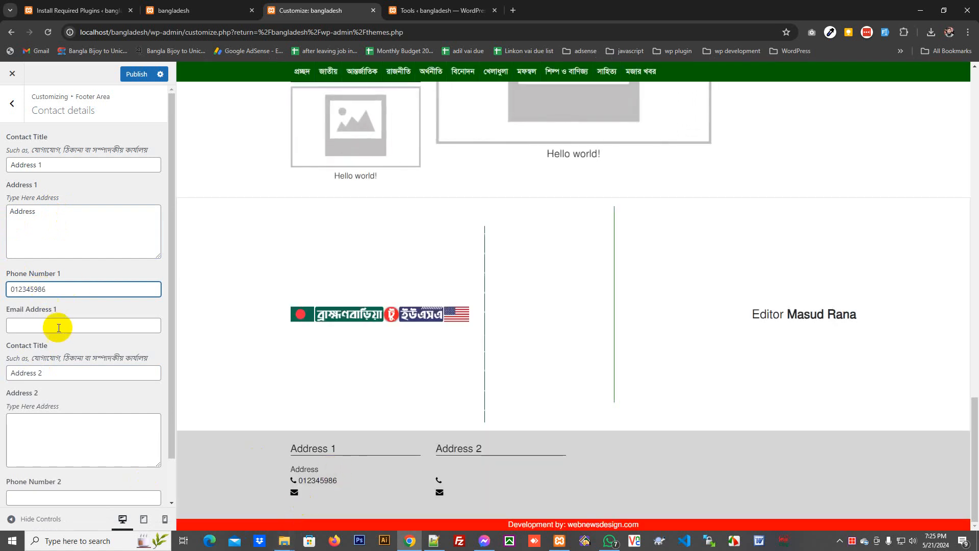
left_click(59, 327)
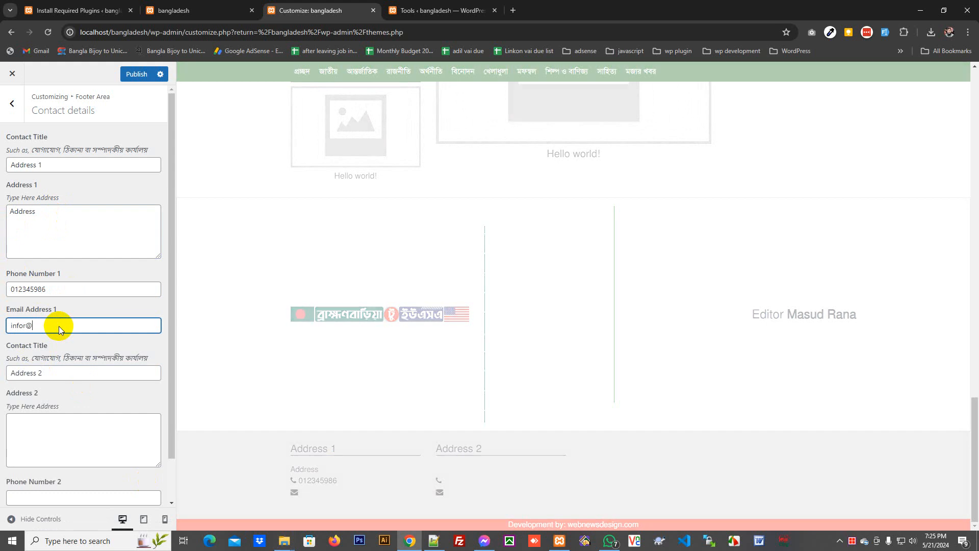
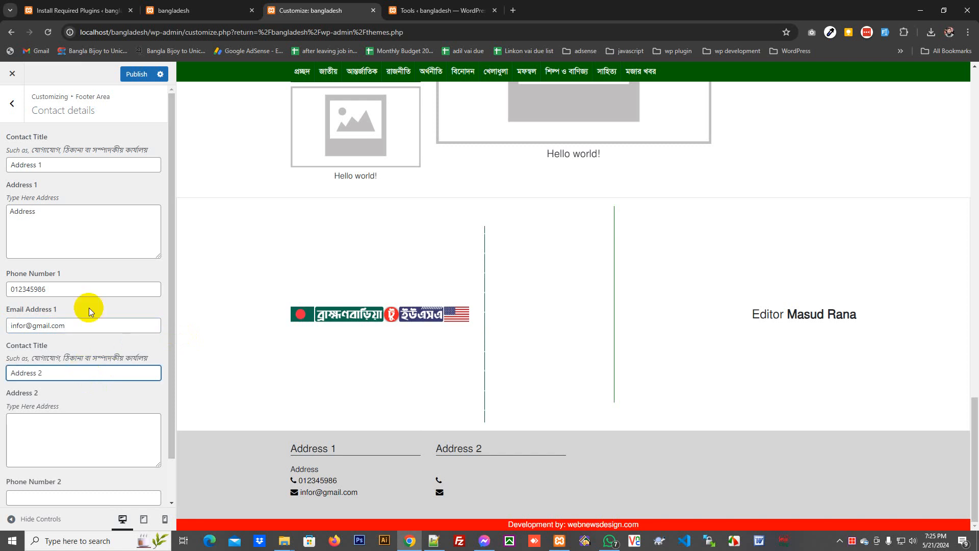
left_click(15, 113)
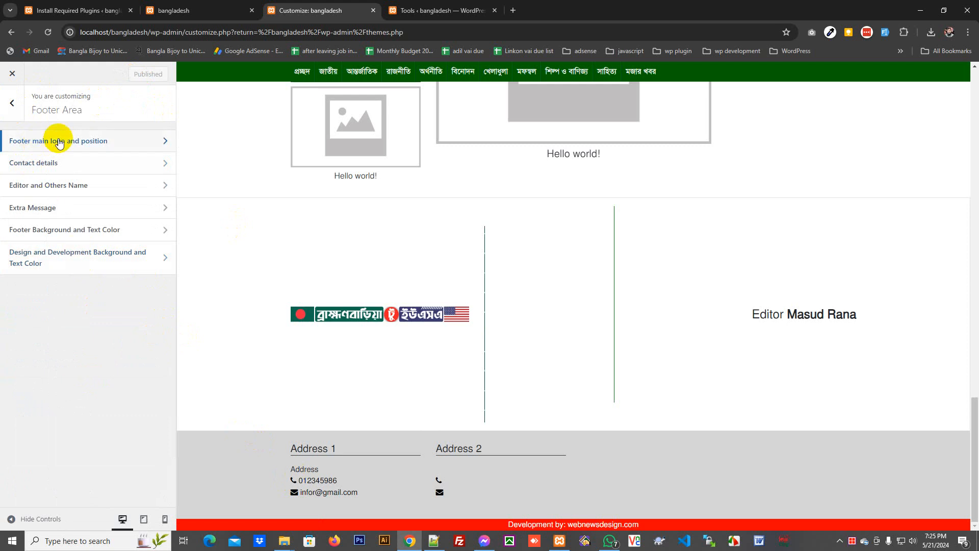
- Set the footer main logo to the Express Shop banner from the media library and publish it
left_click(59, 142)
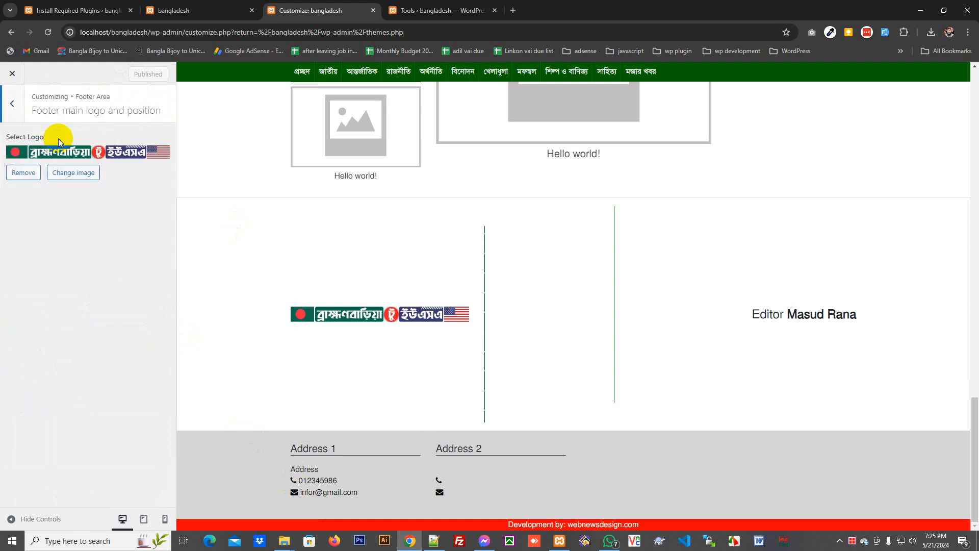
left_click(76, 172)
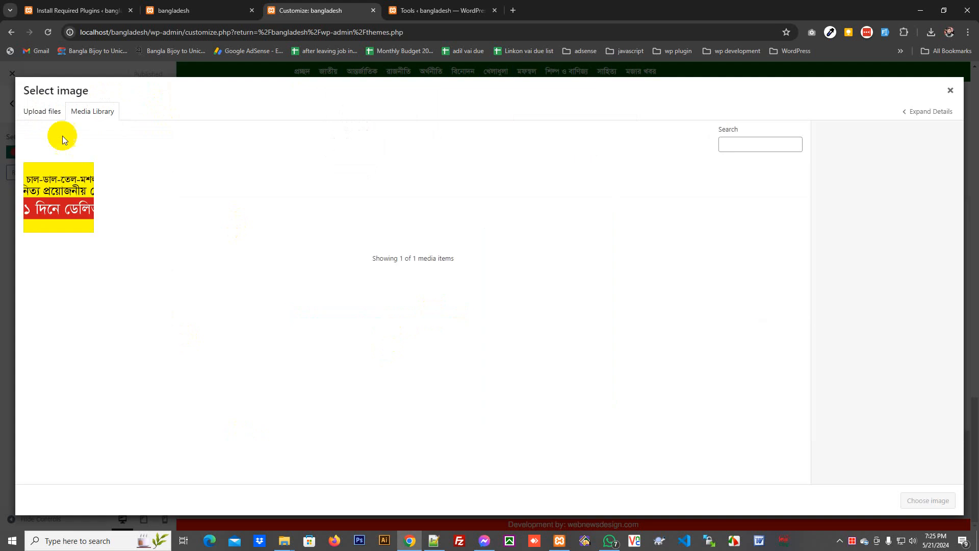
left_click(77, 194)
left_click(941, 502)
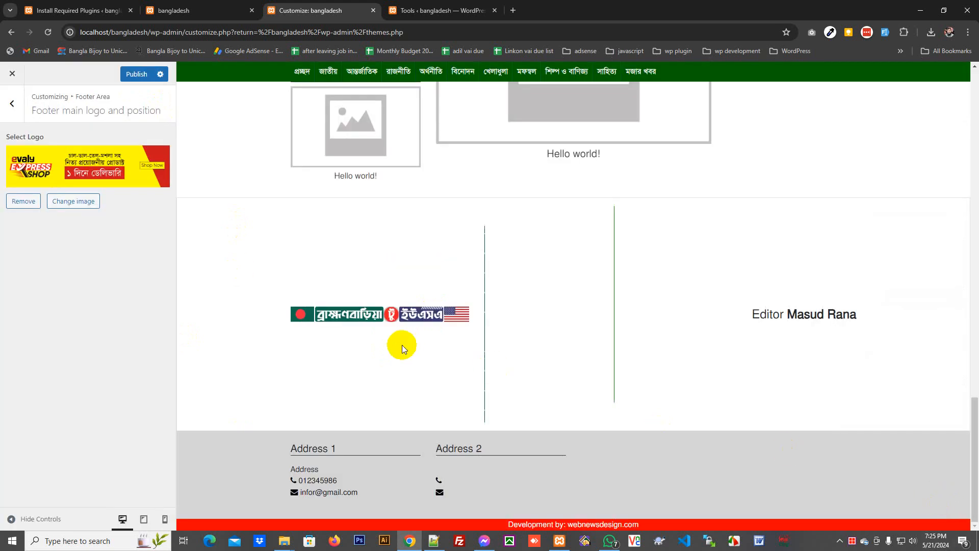
left_click(133, 74)
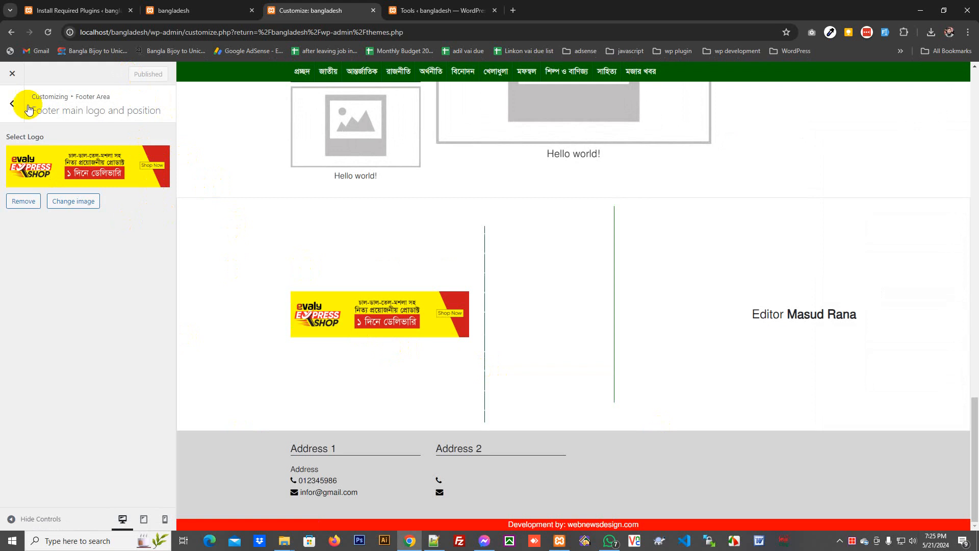
left_click(17, 104)
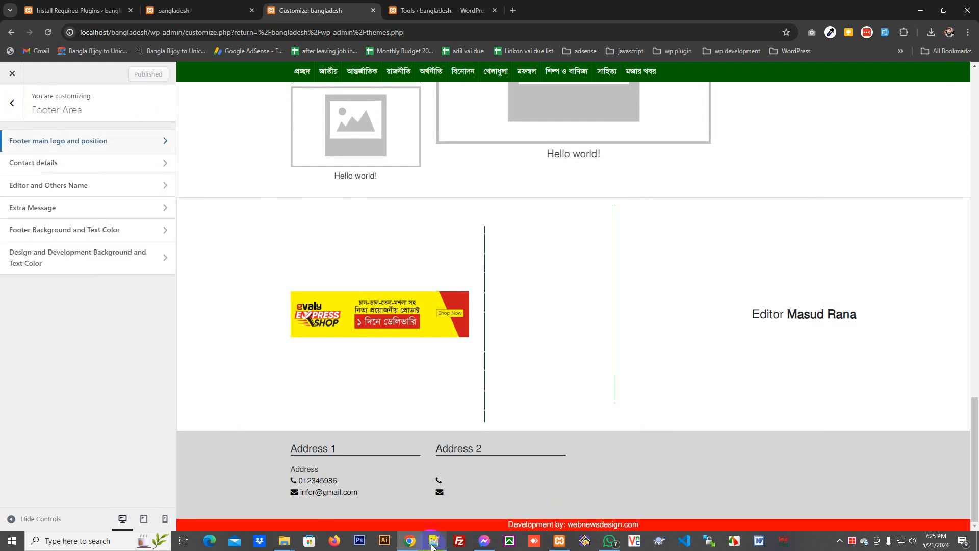
left_click(435, 541)
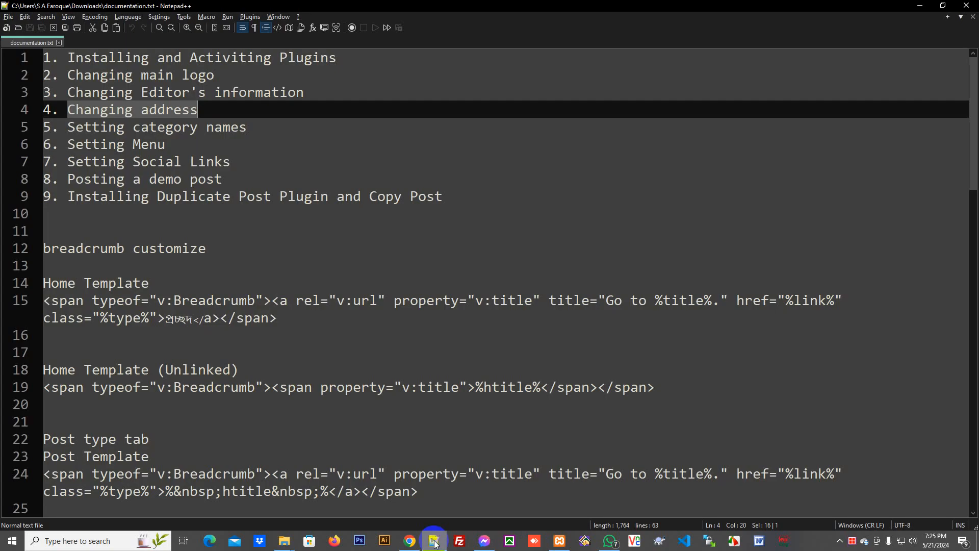
left_click(433, 540)
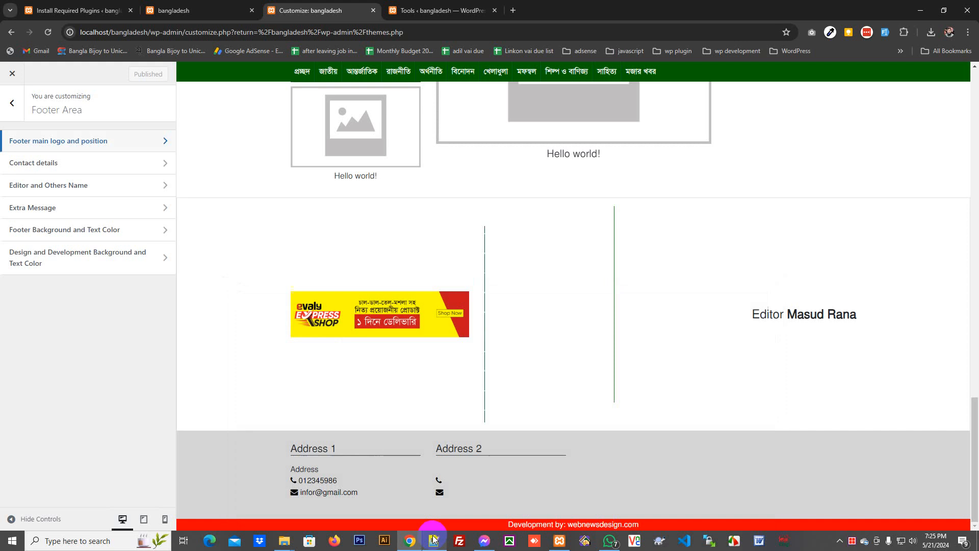
- Exit the Customizer, open the bangladesh front page in a new tab, and return to Themes
scroll(513, 131, "up", 5)
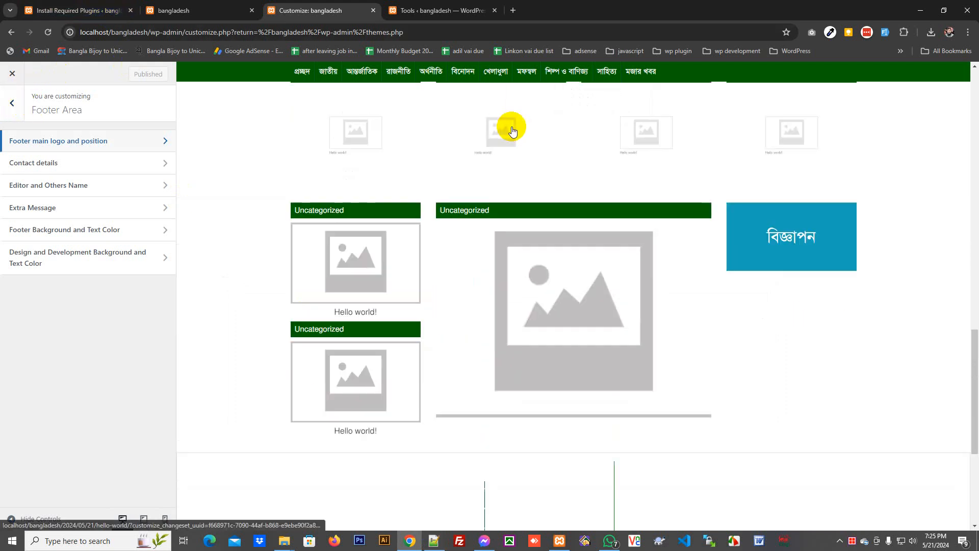
scroll(510, 131, "up", 8)
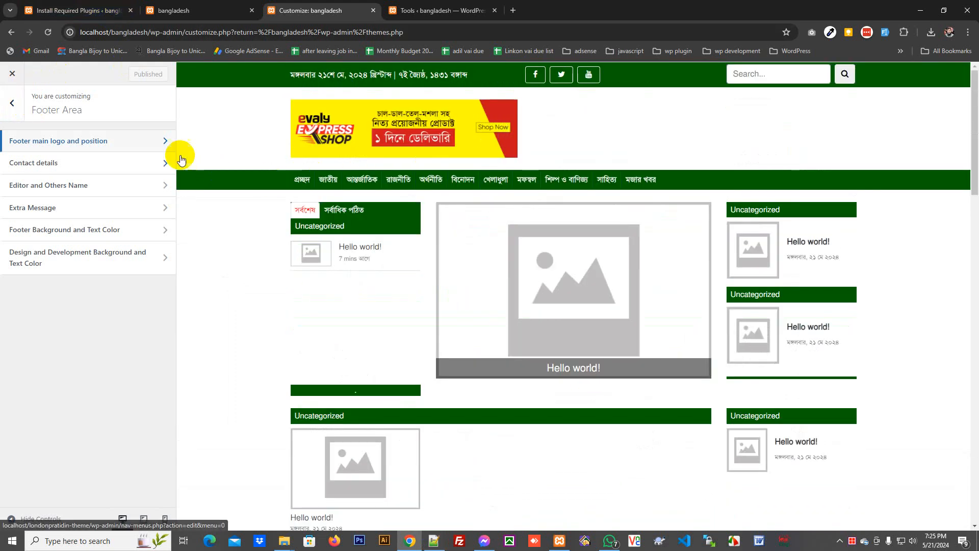
left_click(34, 85)
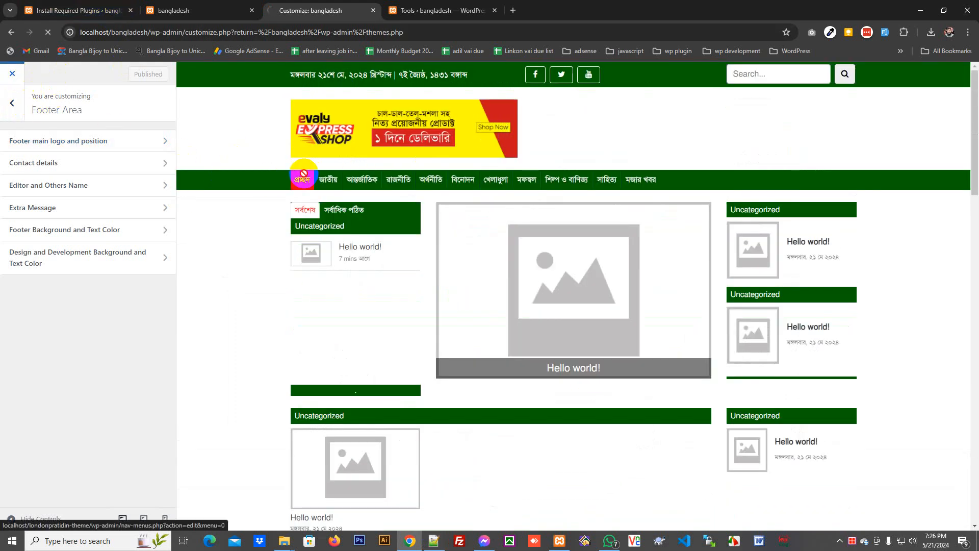
left_click(436, 10)
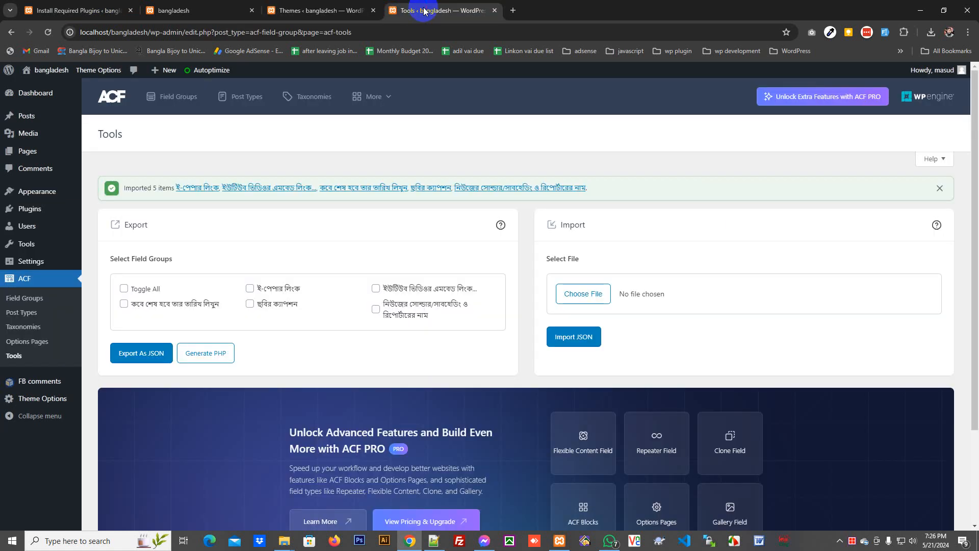
mouse_move(45, 71)
right_click(44, 89)
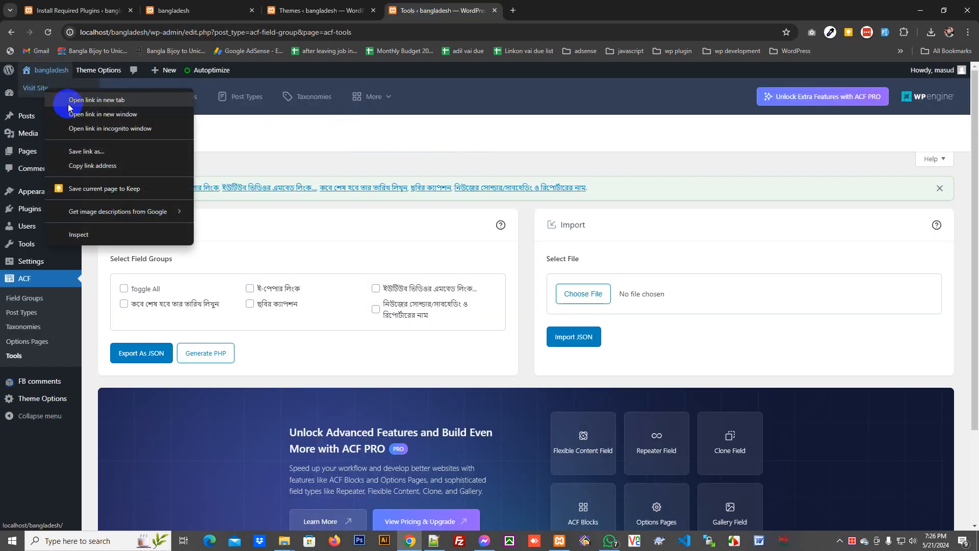
left_click(68, 101)
left_click(495, 11)
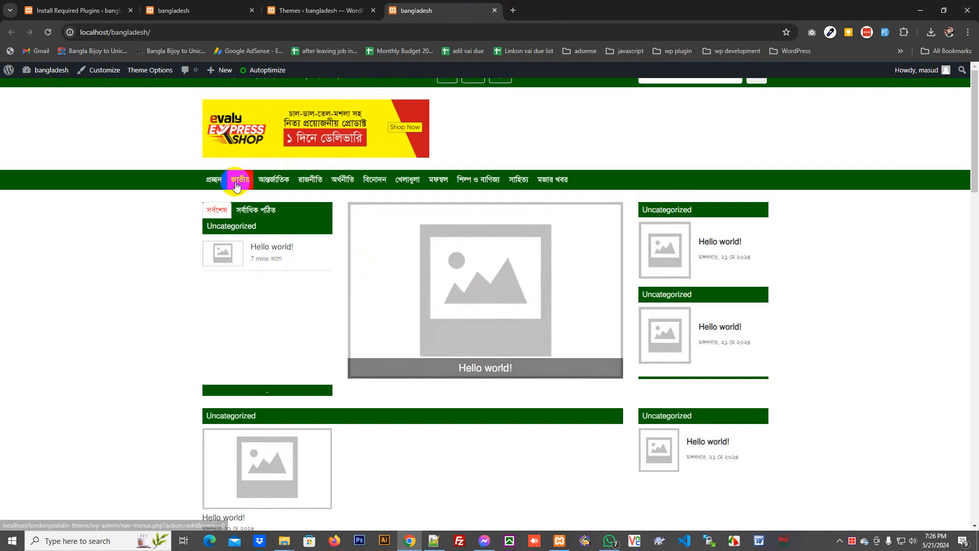
left_click_drag(236, 186, 175, 181)
left_click(320, 11)
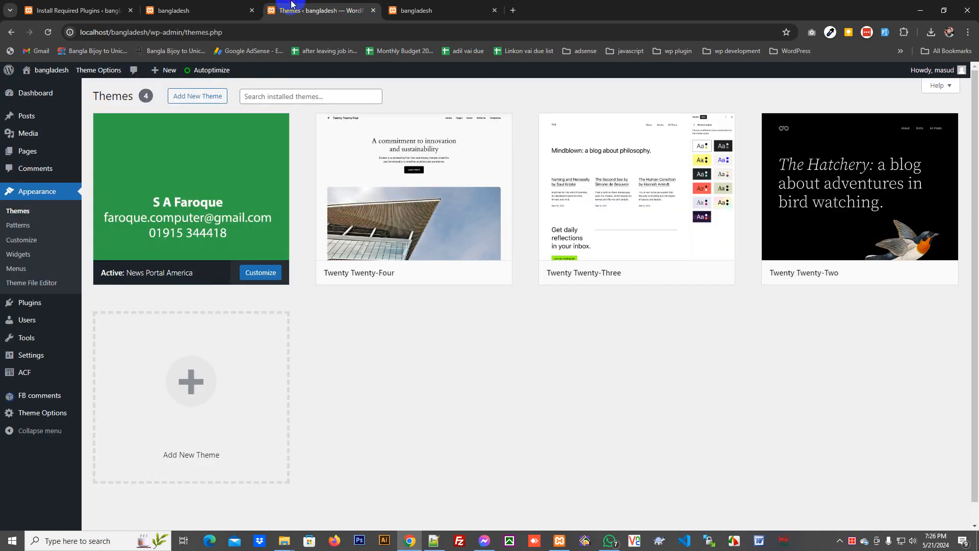
- Open Posts > Categories and copy the category name list from documentation.txt
left_click(122, 148)
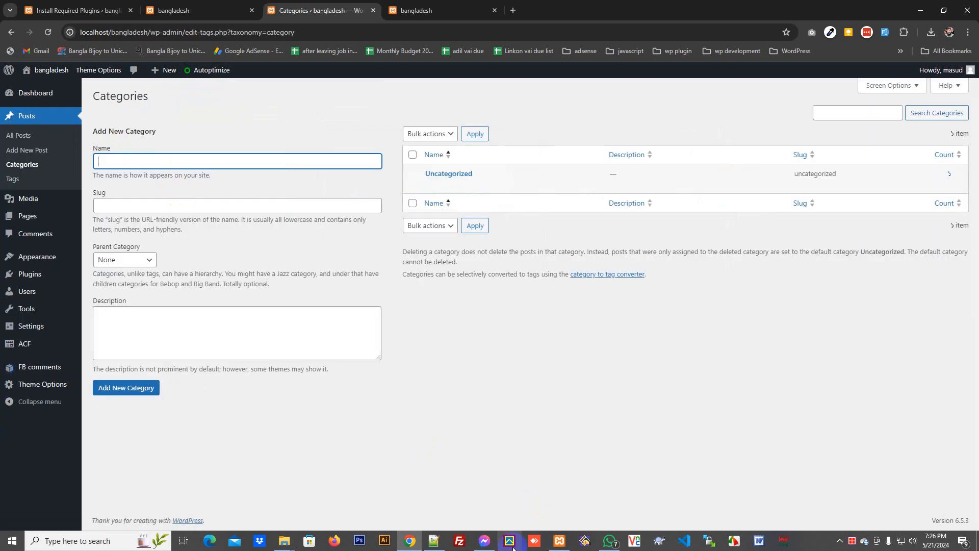
left_click(434, 540)
scroll(444, 334, "down", 11)
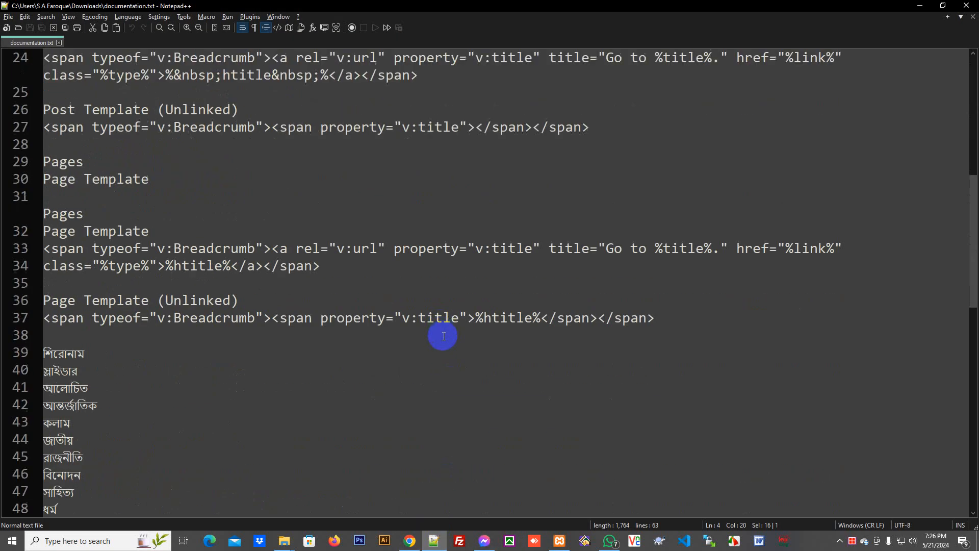
scroll(204, 398, "down", 3)
left_click(94, 375)
scroll(72, 186, "up", 6)
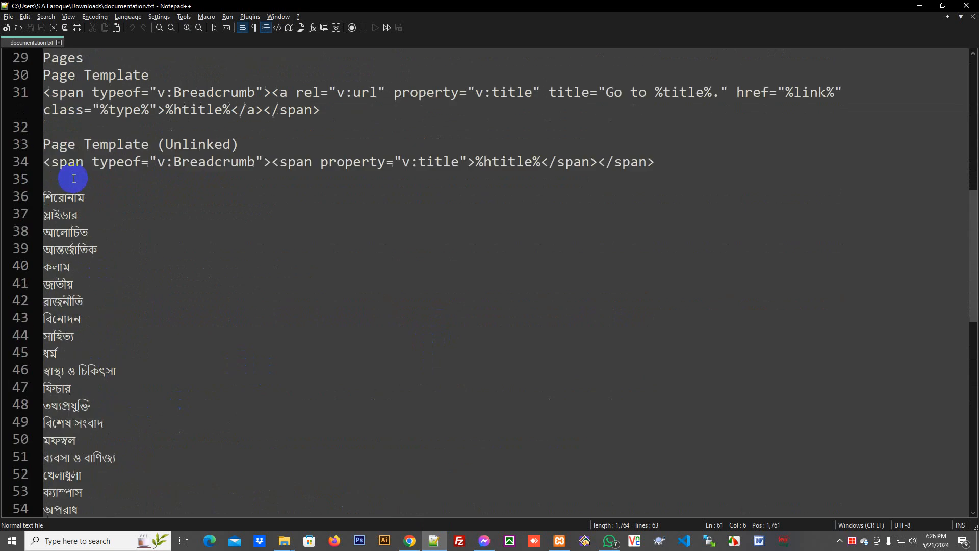
left_click(76, 250, "shift")
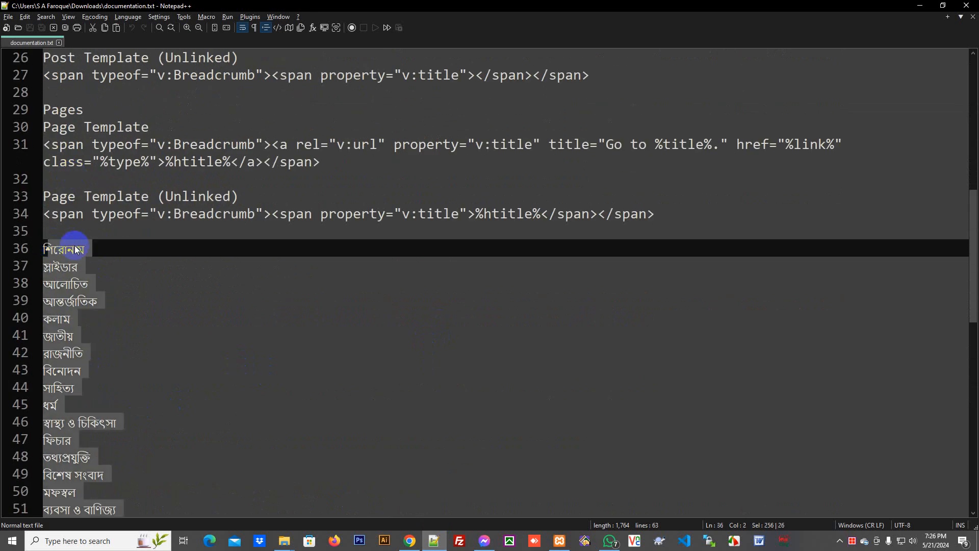
key("alt+Tab")
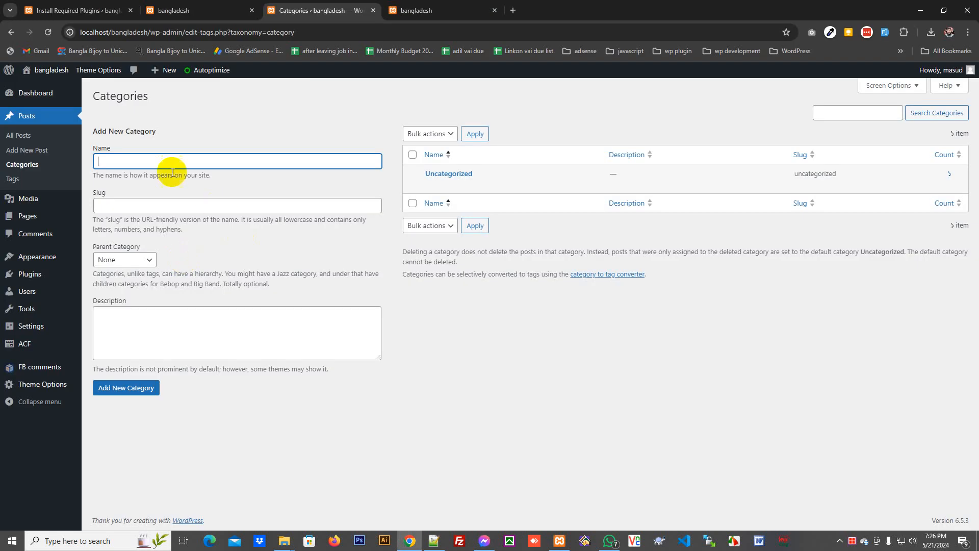
- Create the categories শিরোনাম, স্লাইডার, আলোচিত and All Bangladesh from the pasted list
key("ctrl+v")
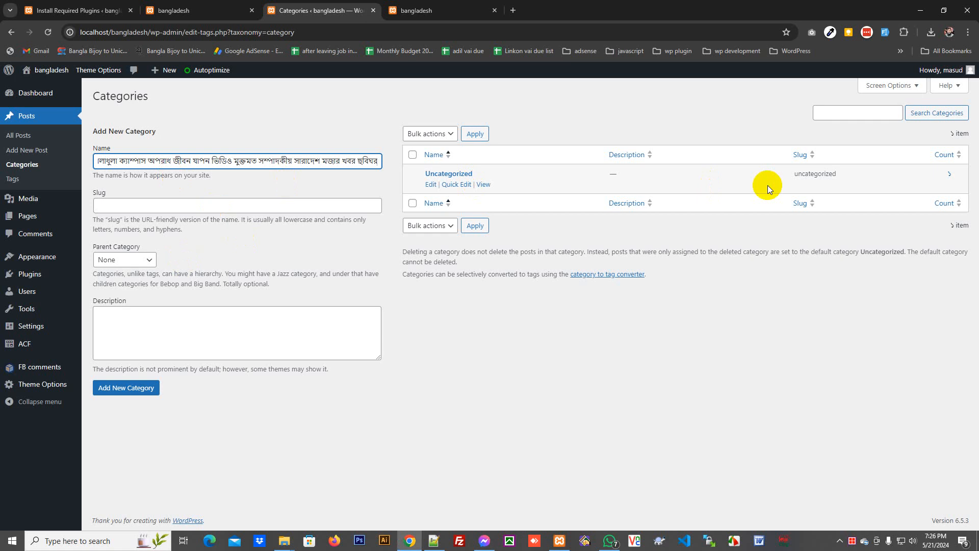
key("ctrl+a")
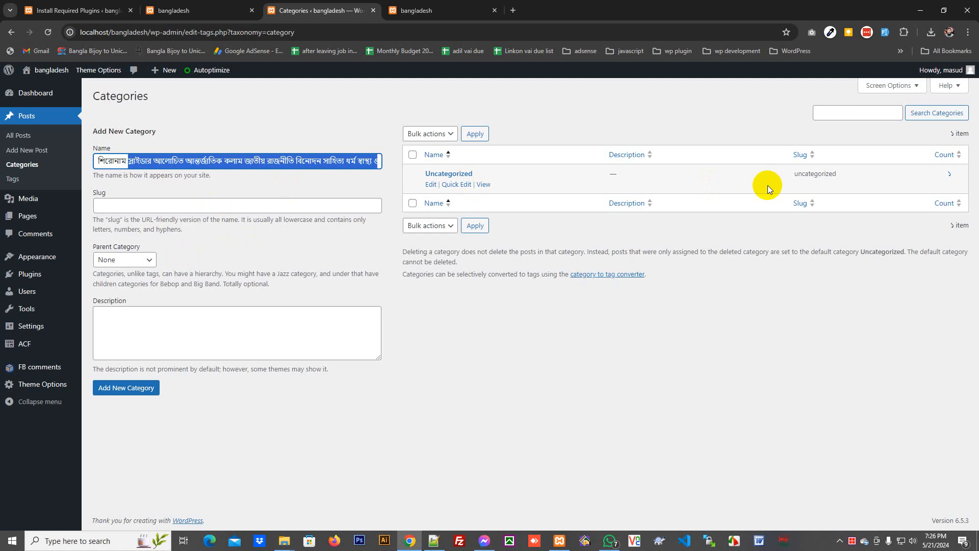
key("BackSpace")
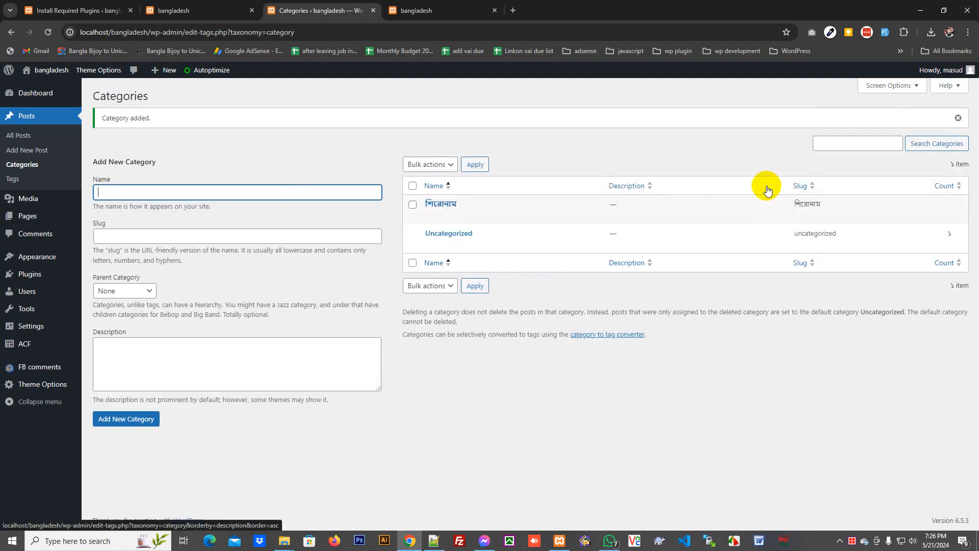
type("লাধুলা ক্যাম্পাস অপরাধ জীবন যাপন ভিডিও মুক্তমত সম্পাদকীয় সারাদেশ মজার খবর ছবিঘর")
key("shift+Home")
key("ctrl+shift+Right")
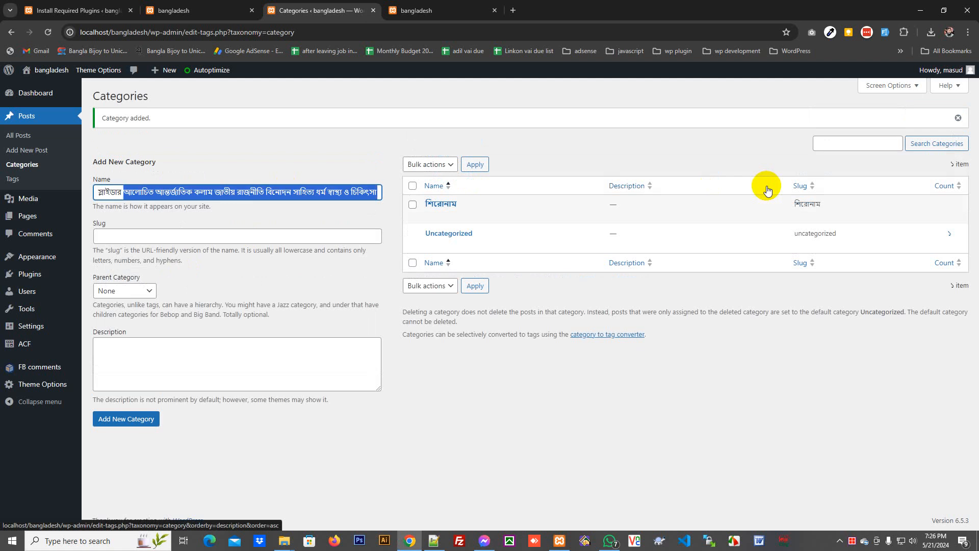
key("BackSpace")
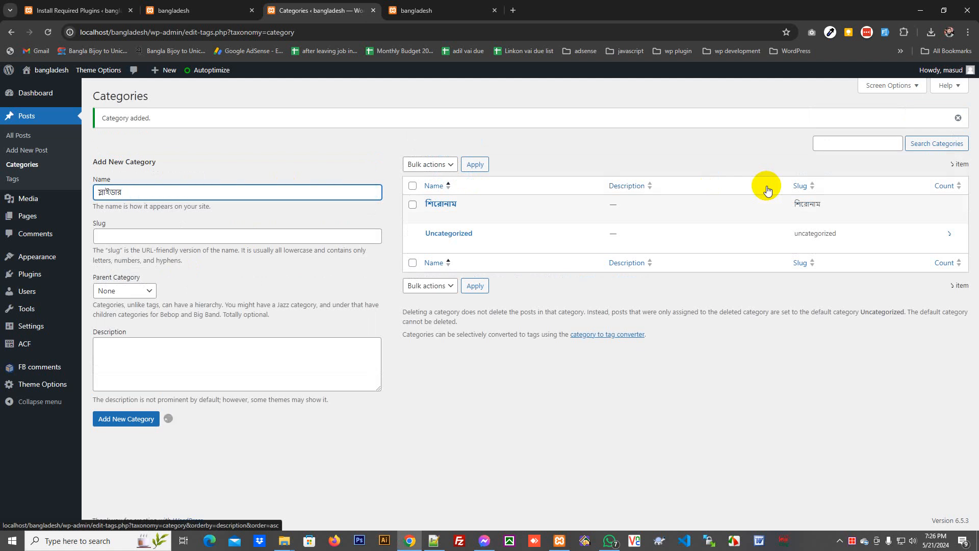
key("ctrl+v")
key("shift+Home")
key("ctrl+shift+Right")
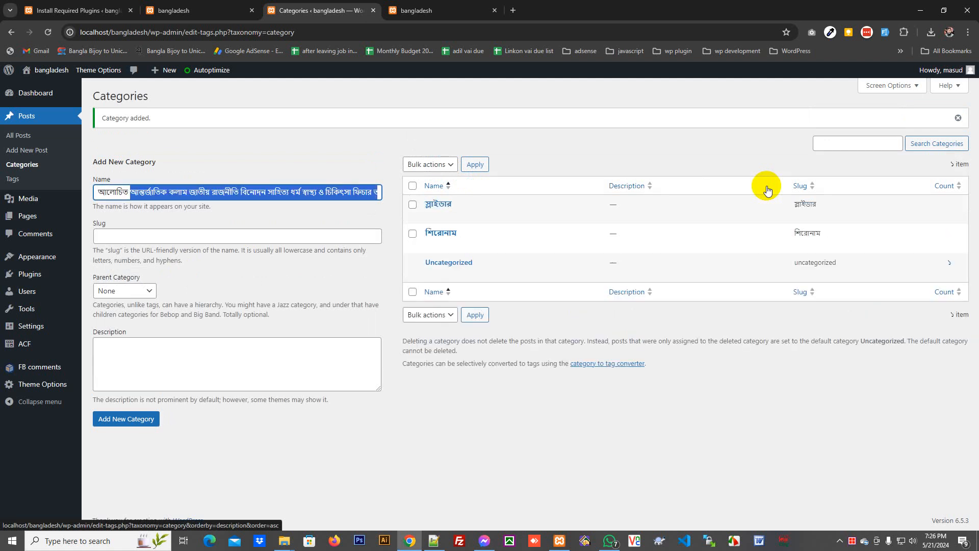
key("BackSpace")
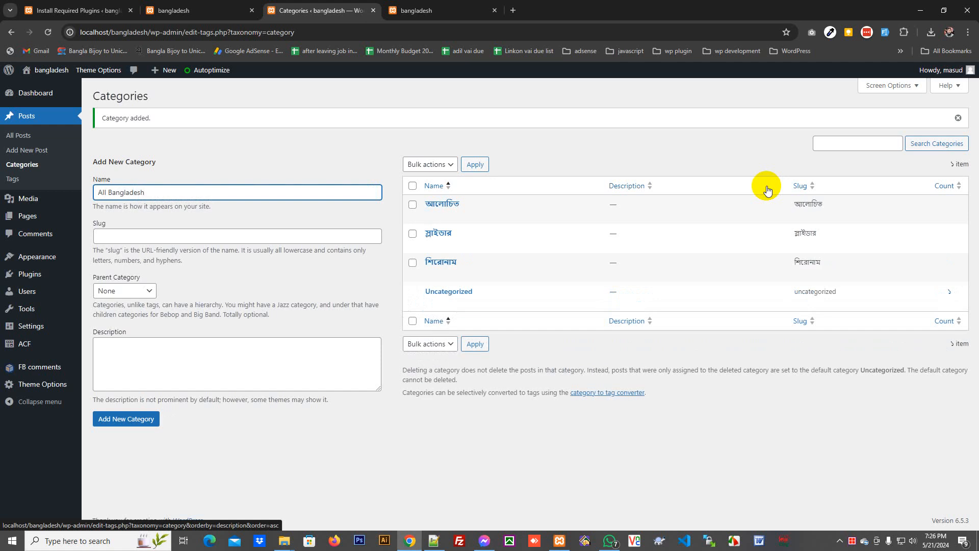
left_click(149, 416)
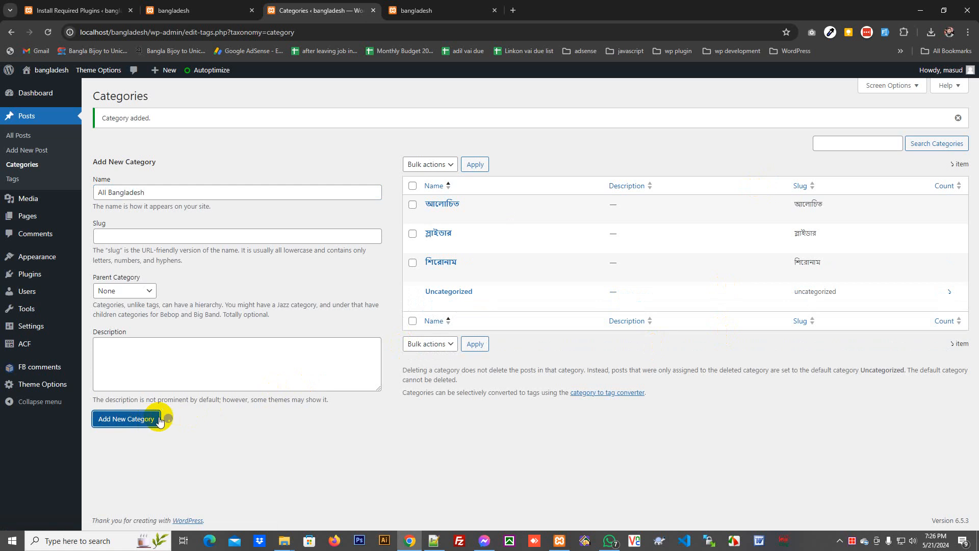
- Add the Dhaka category with All Bangladesh as its parent
left_click(170, 192)
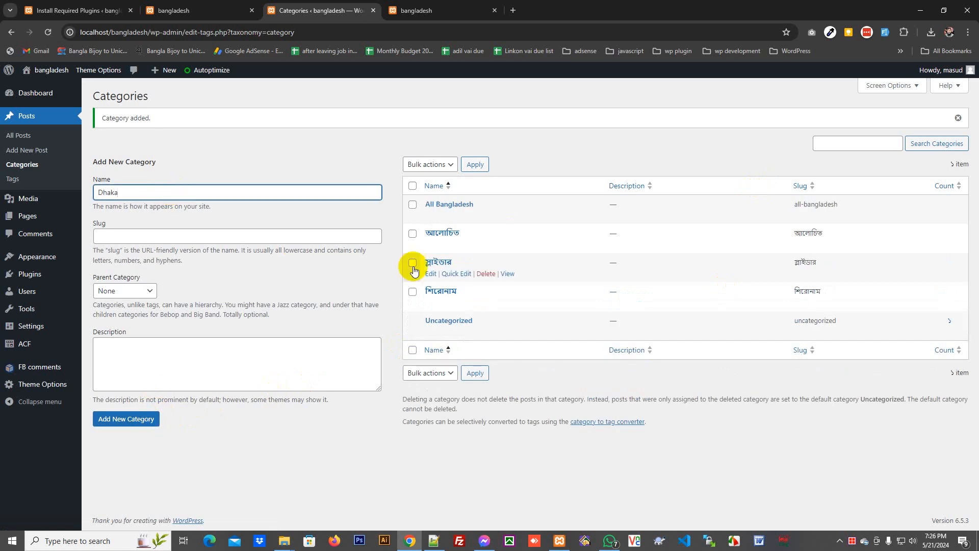
left_click(134, 292)
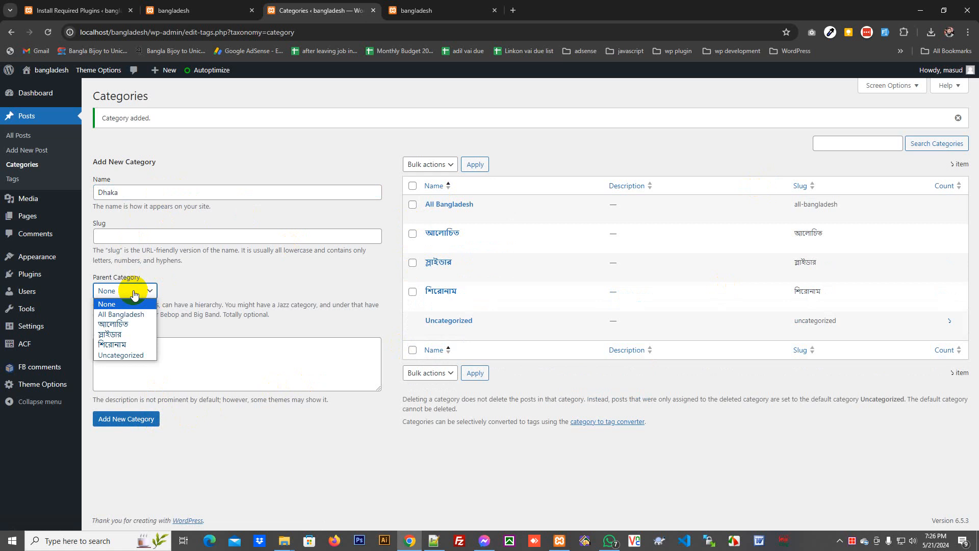
left_click(137, 315)
left_click(131, 418)
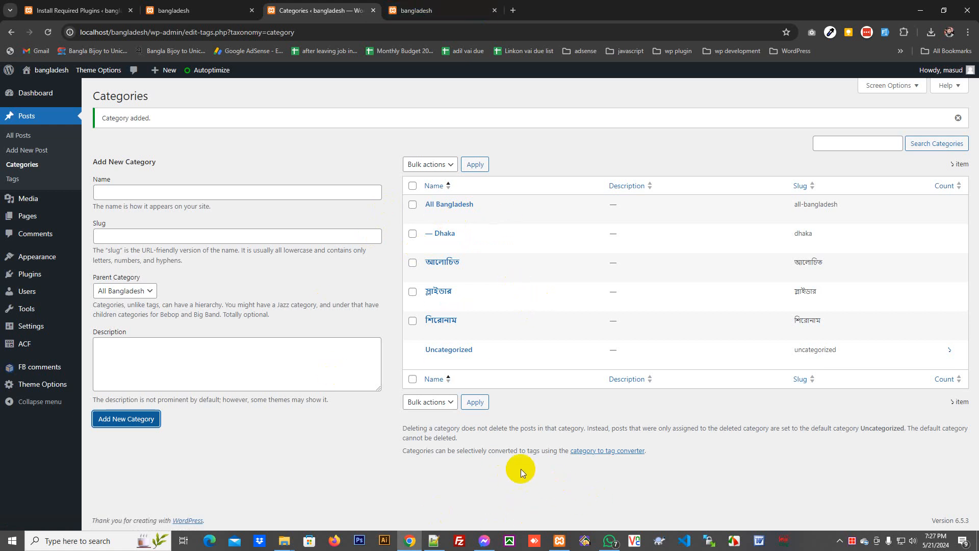
left_click(434, 542)
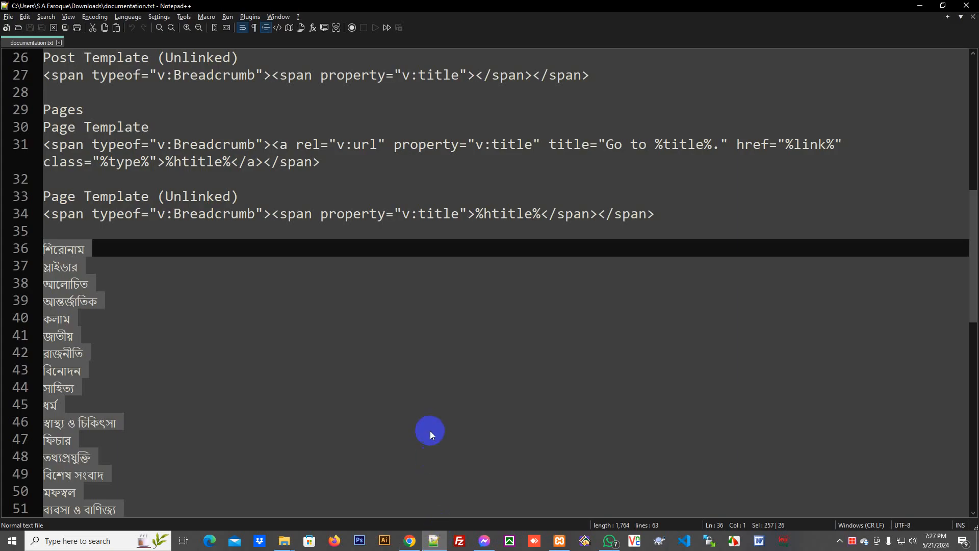
- Check off Setting Menu in documentation.txt, reload the front page, and return to the admin tab
scroll(430, 428, "up", 9)
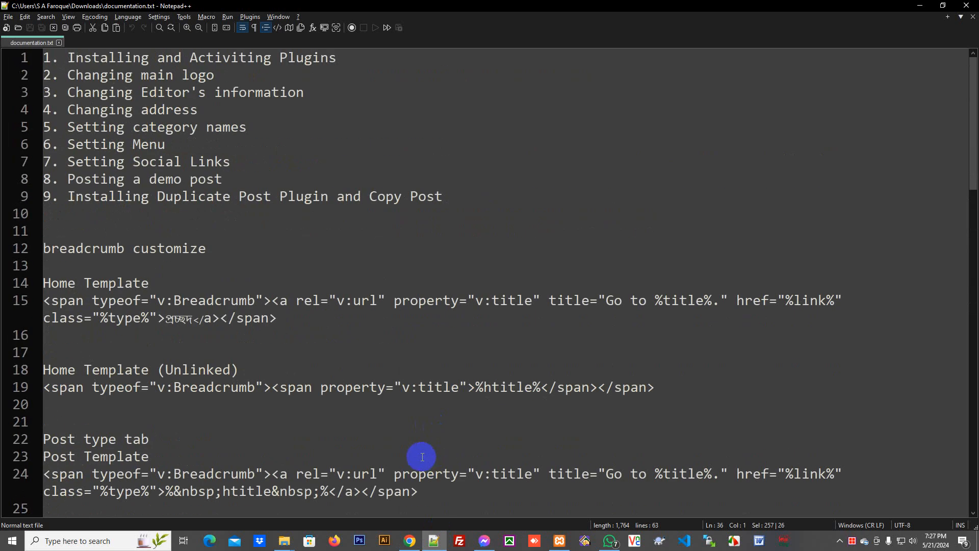
left_click(186, 143)
key("alt+Tab")
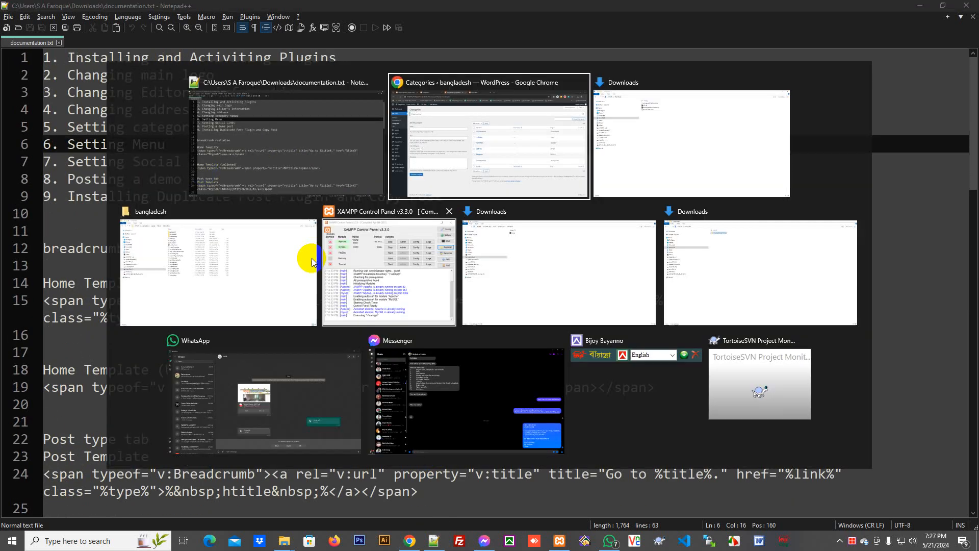
left_click(433, 11)
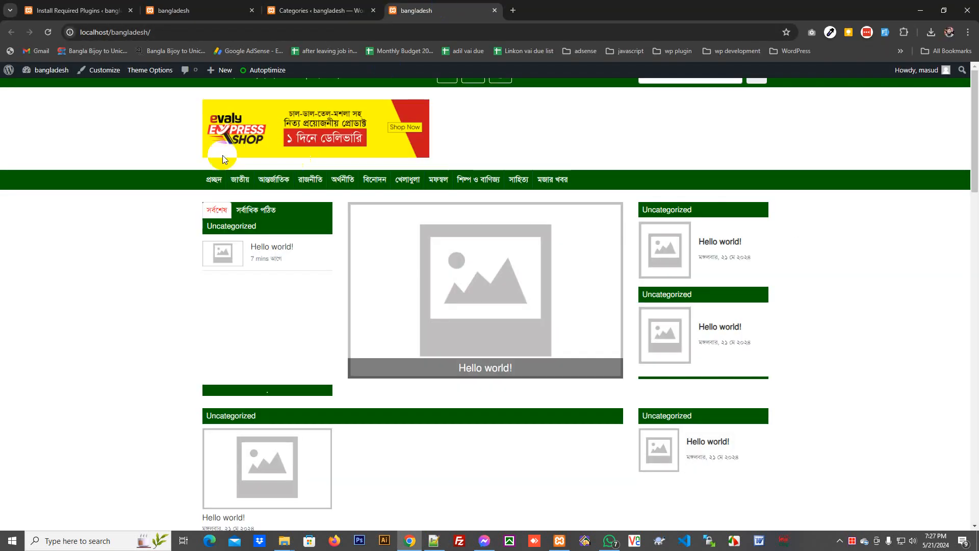
right_click(127, 116)
left_click(167, 163)
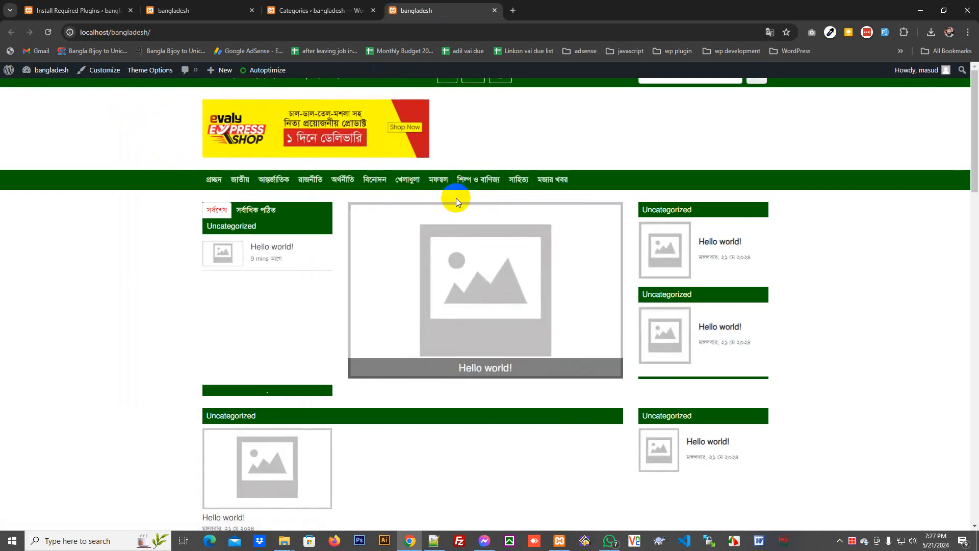
left_click(322, 12)
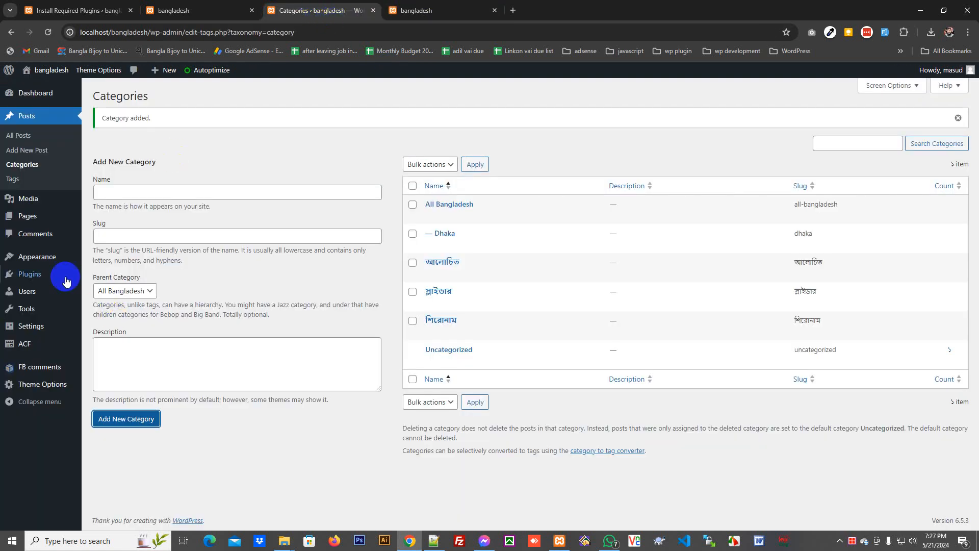
- Create an empty menu named 'Top Menu' on the Menus page
mouse_move(48, 257)
left_click(104, 319)
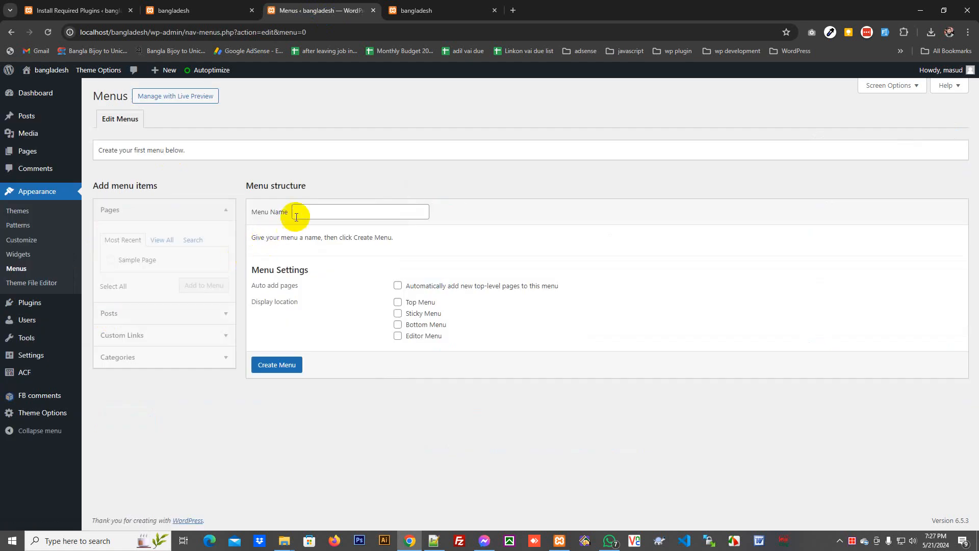
left_click(311, 212)
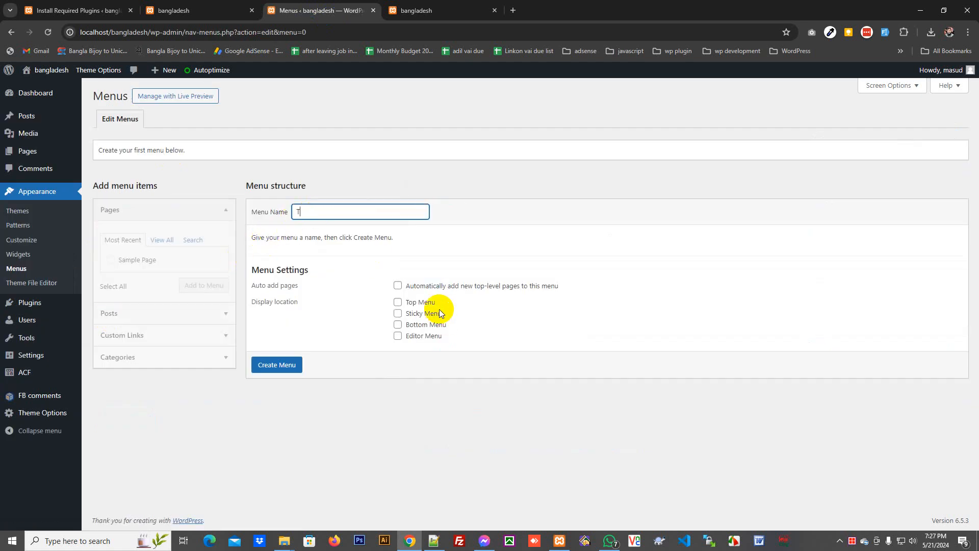
type("Top Menu")
left_click(289, 367)
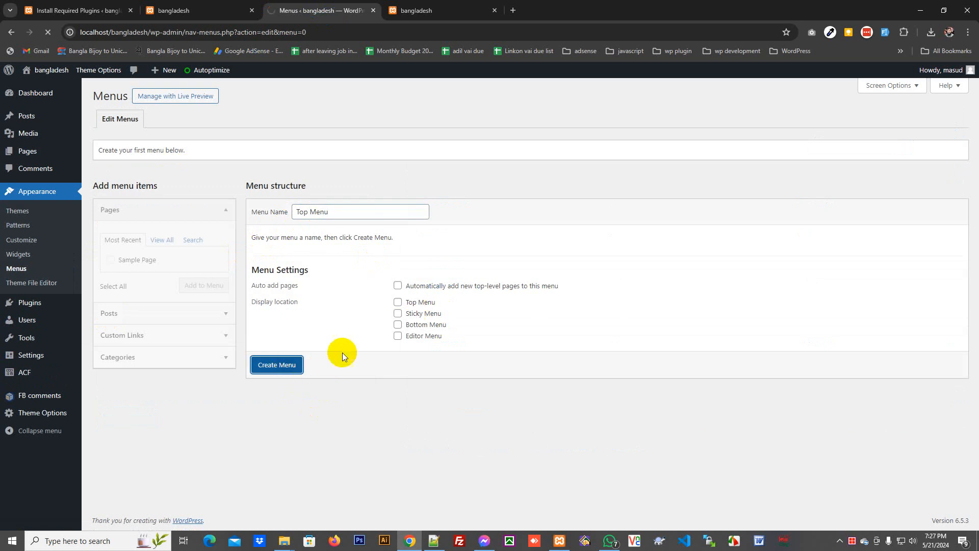
- Create two more empty menus, 'Sticky Menu' and 'Editor's Menu'
left_click(208, 152)
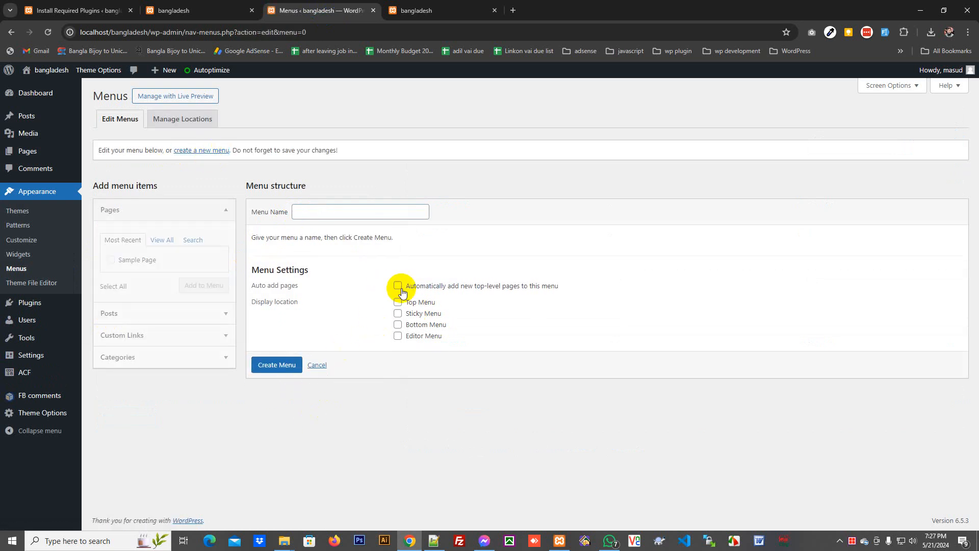
left_click(322, 211)
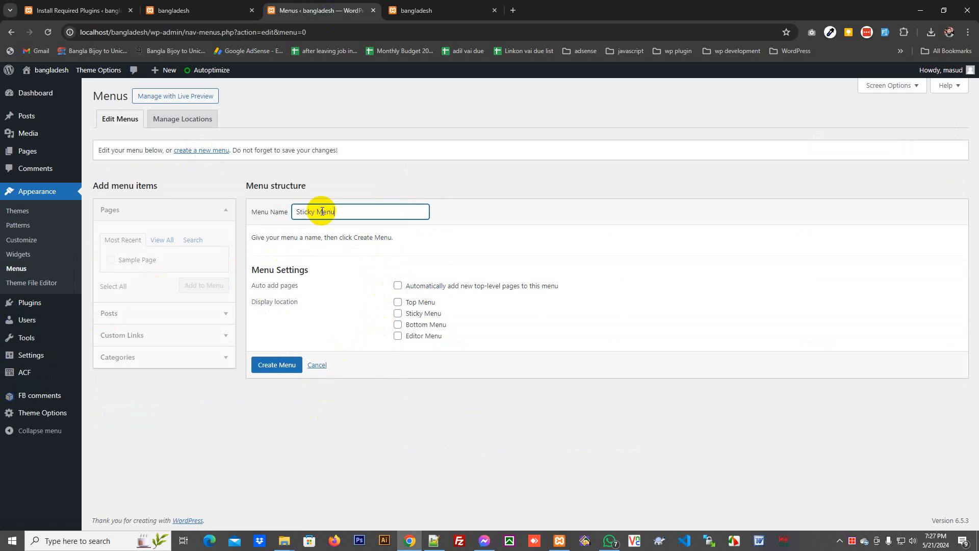
left_click(268, 365)
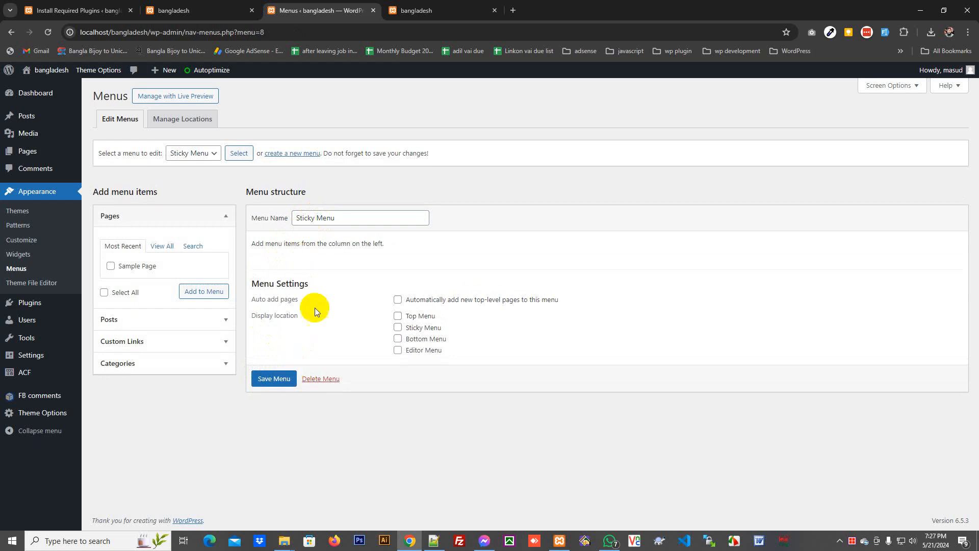
left_click(280, 157)
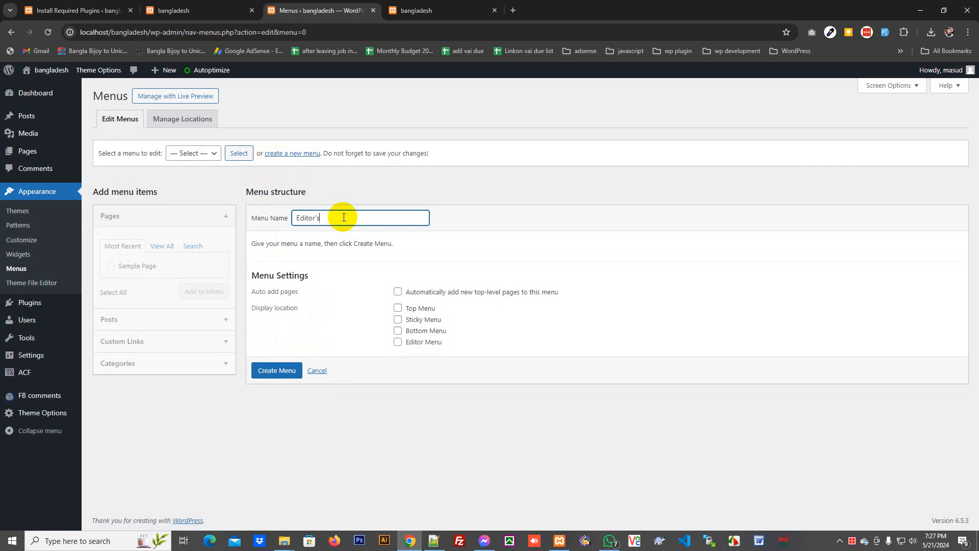
left_click(283, 377)
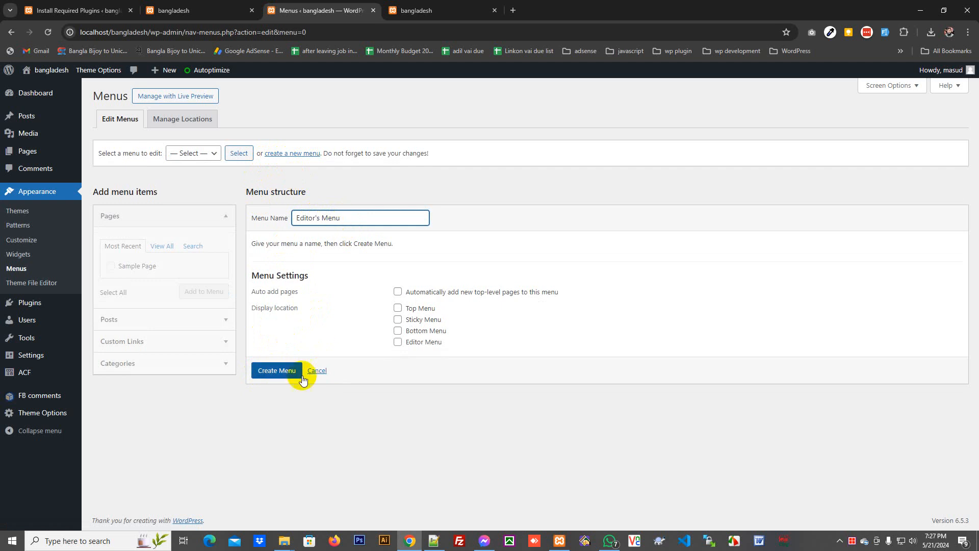
left_click(400, 10)
left_click(319, 15)
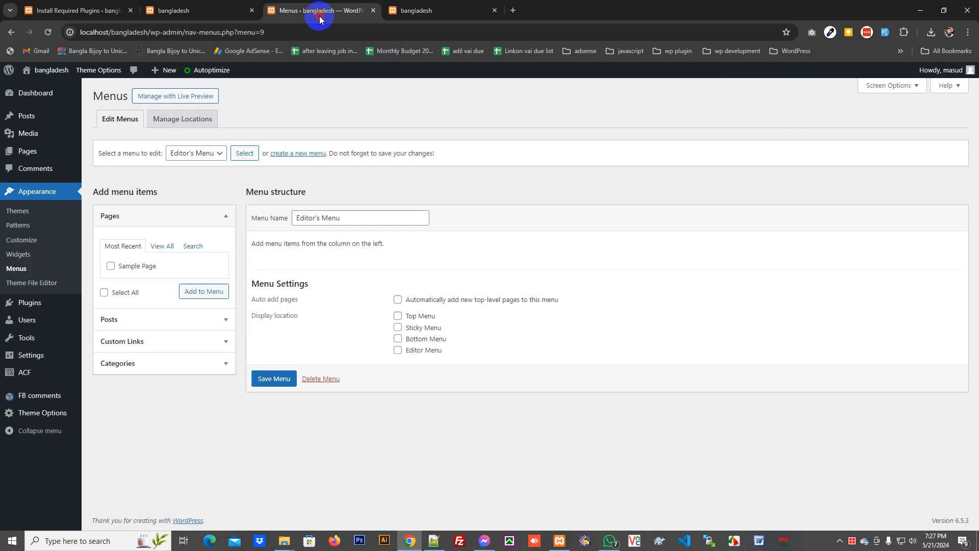
- Add all categories except Uncategorized to Top Menu, assign the Top Menu location, and save
left_click(214, 152)
left_click(202, 187)
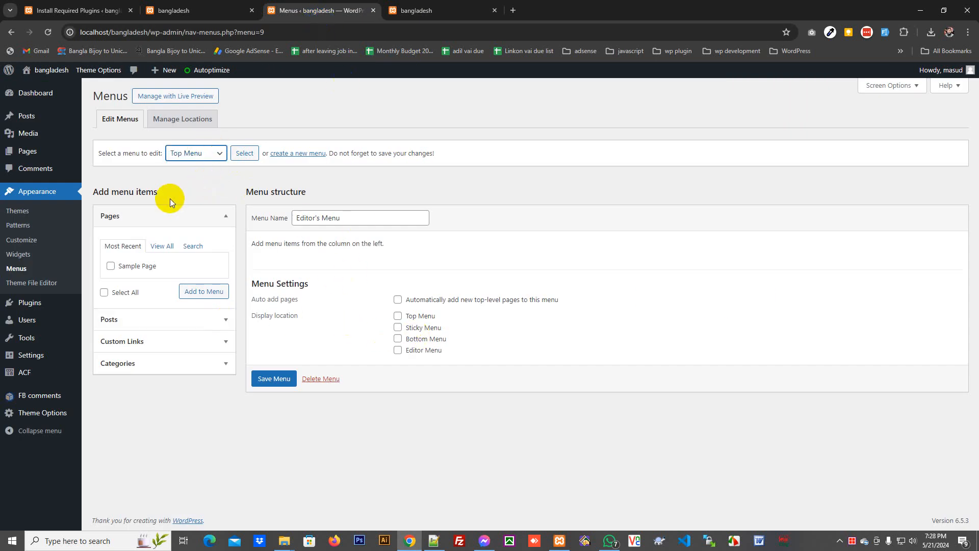
left_click(253, 152)
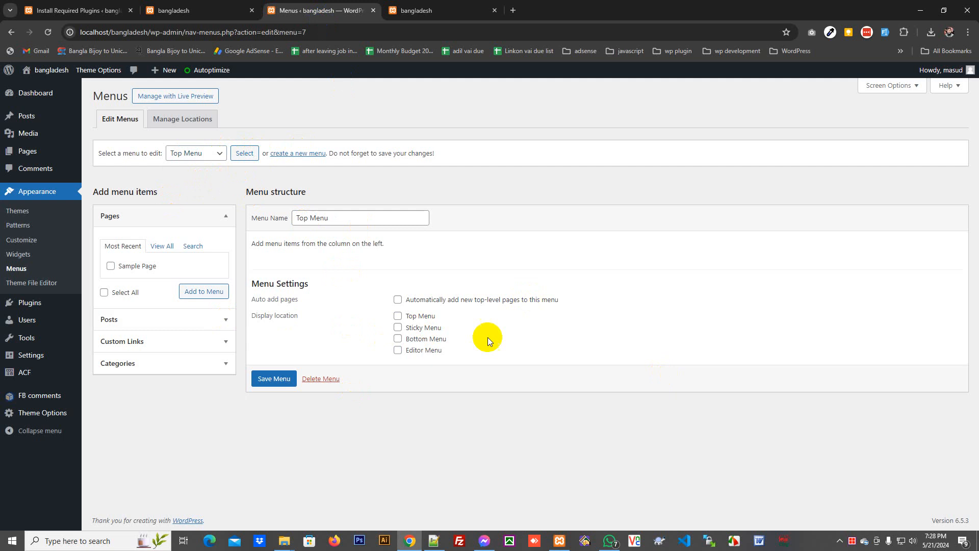
left_click(210, 368)
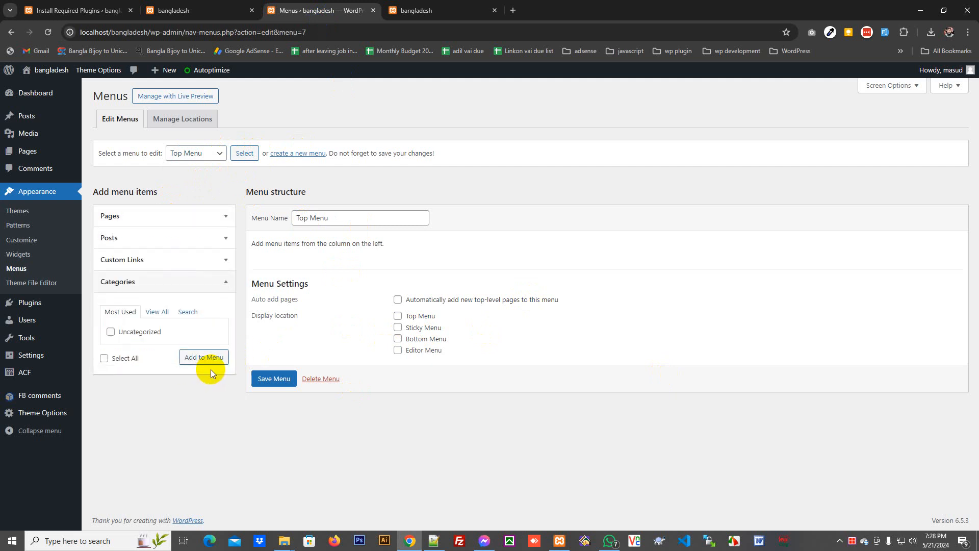
left_click(157, 312)
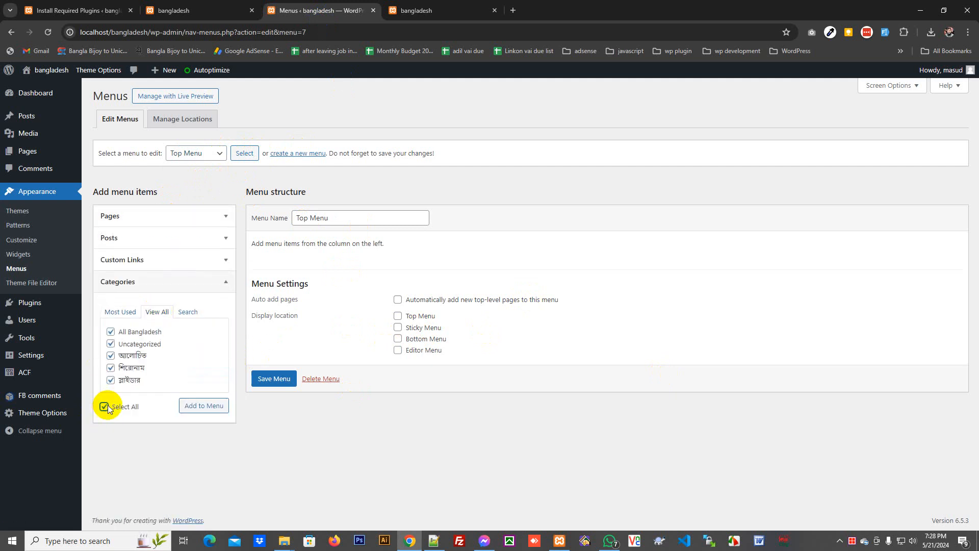
left_click(110, 343)
left_click(213, 412)
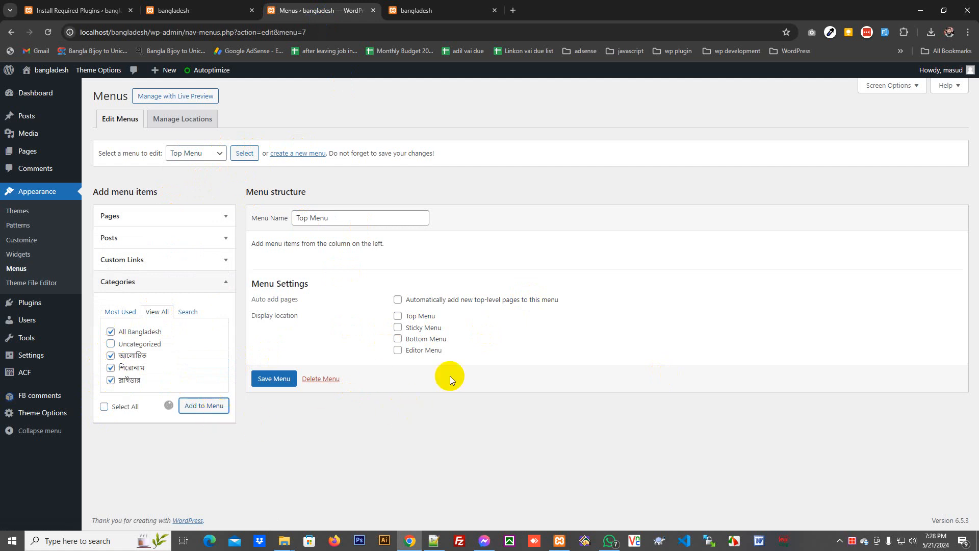
scroll(464, 377, "down", 2)
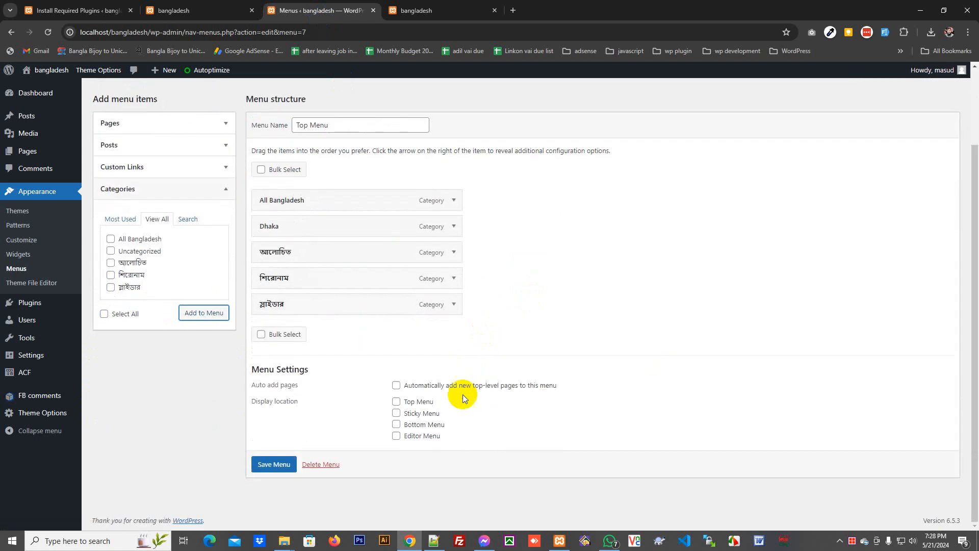
left_click(396, 401)
left_click(274, 463)
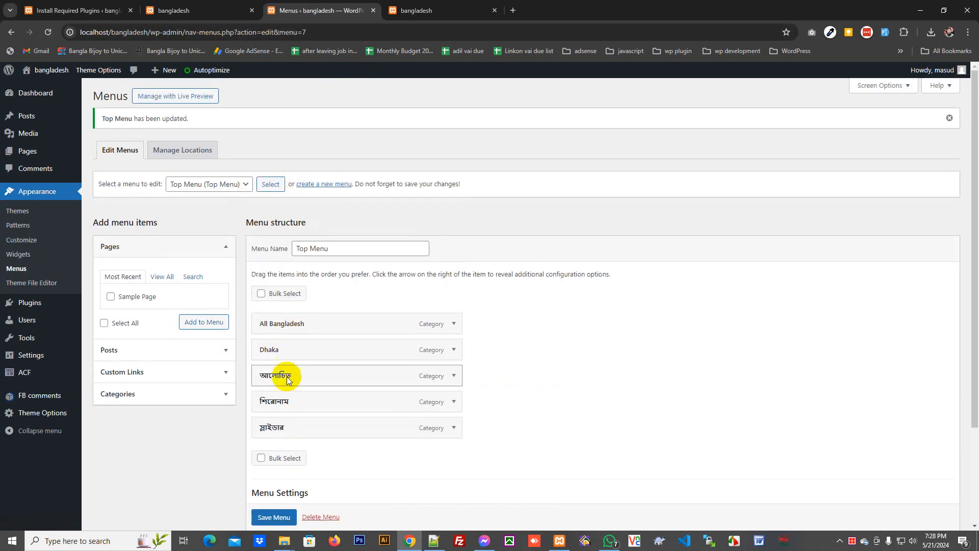
- Reload the site's front page to check the new Top Menu
left_click(416, 10)
right_click(107, 143)
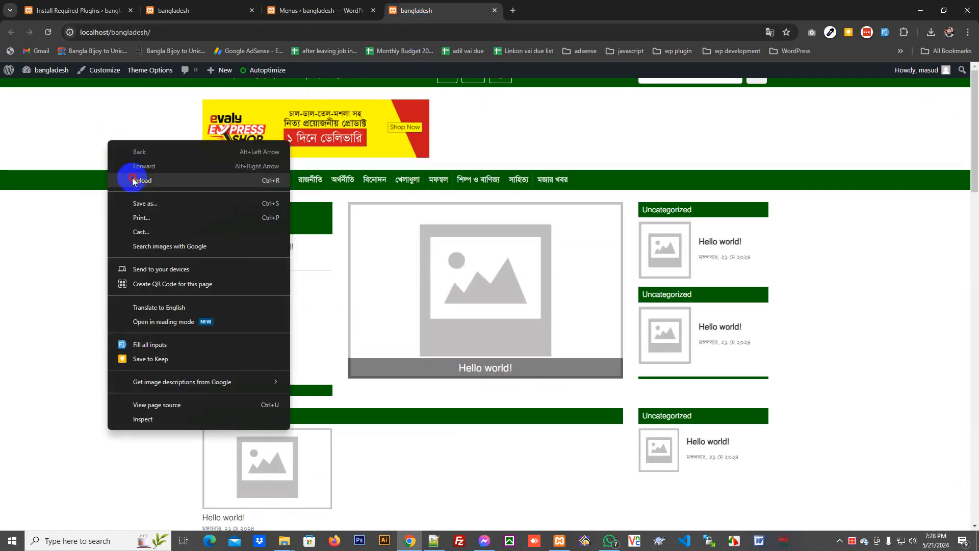
left_click(133, 183)
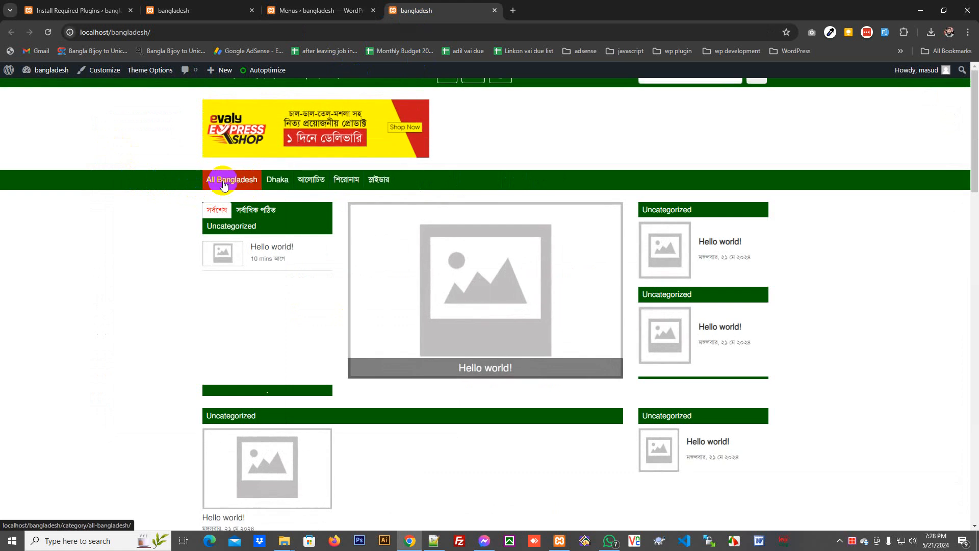
left_click(357, 10)
left_click(152, 376)
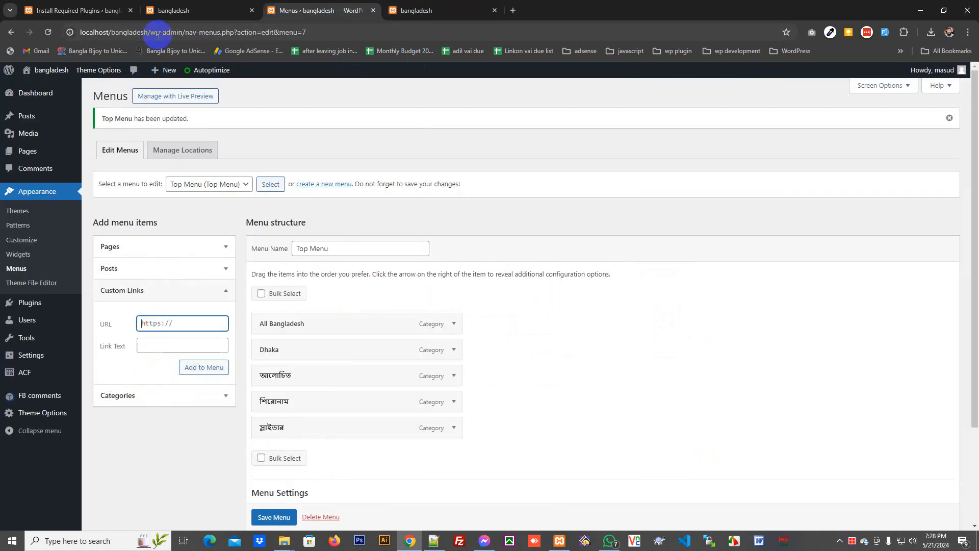
- Add a custom link labelled প্রচ্ছদ, pointing to the site's base URL, to Top Menu
left_click_drag(149, 31, 77, 31)
key("ctrl+c")
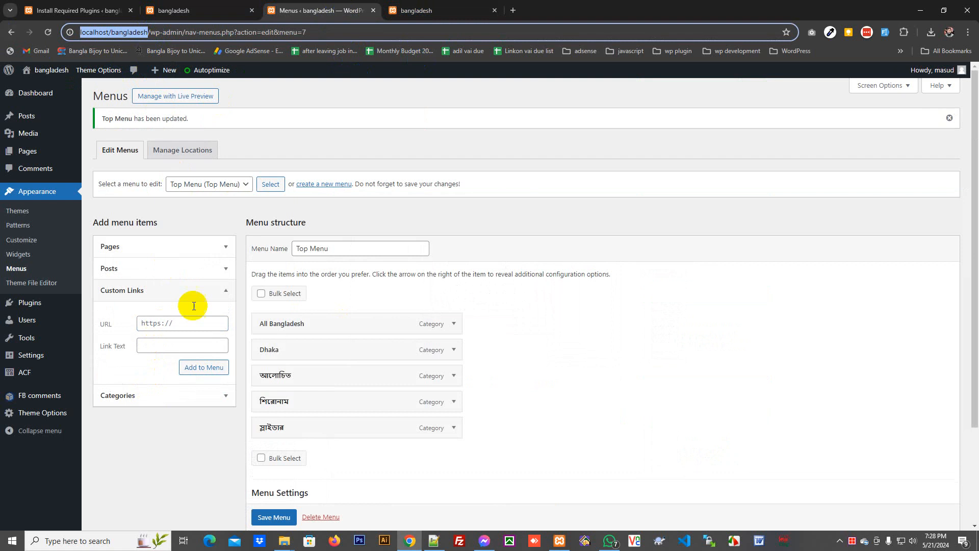
left_click(180, 323)
key("ctrl+v")
left_click(181, 345)
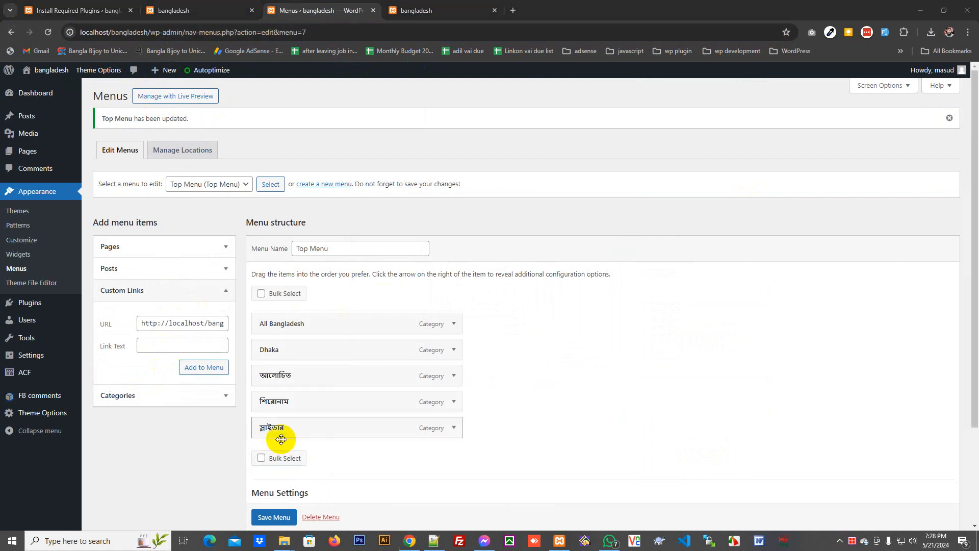
left_click(175, 345)
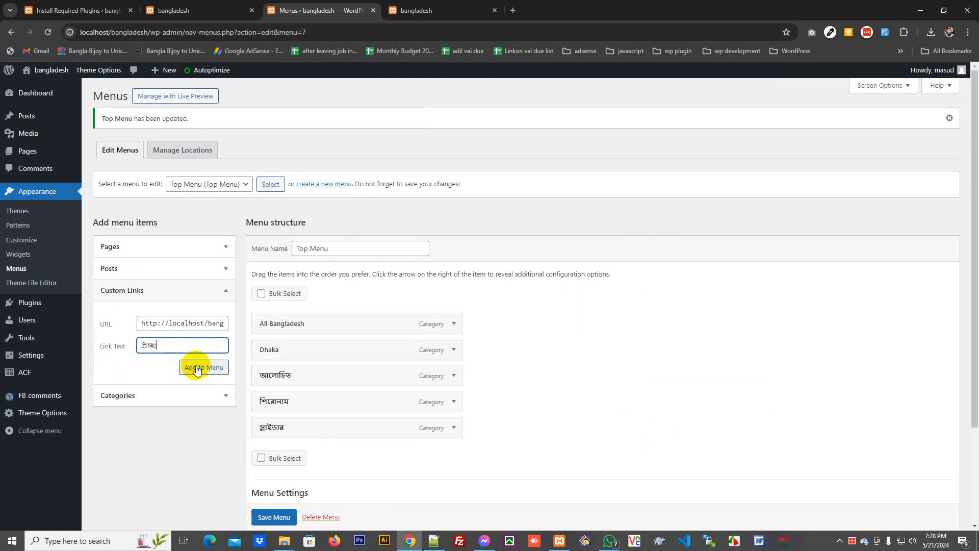
left_click(197, 369)
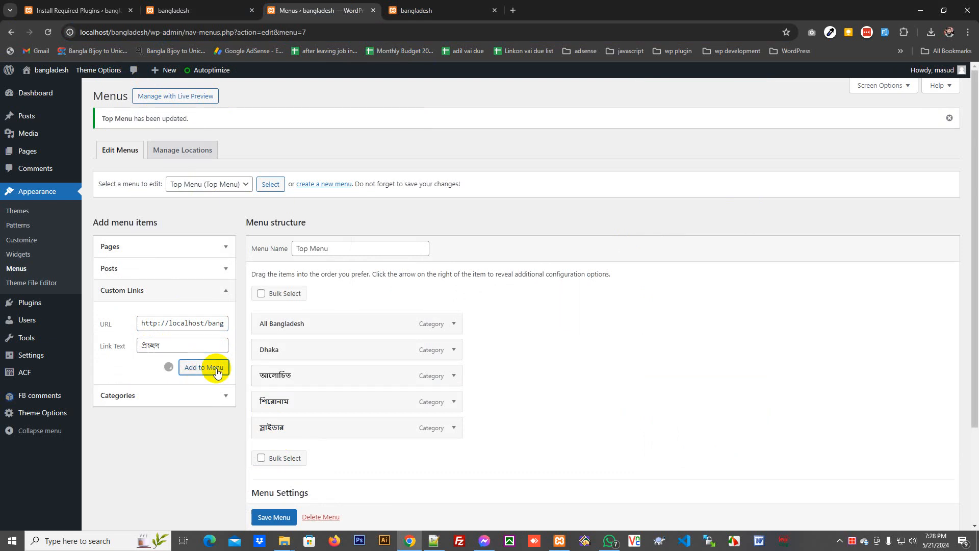
- Order প্রচ্ছদ first and আলোচিত second, save the menu, and reload the front page
left_click_drag(284, 453, 287, 328)
left_click_drag(287, 404, 287, 346)
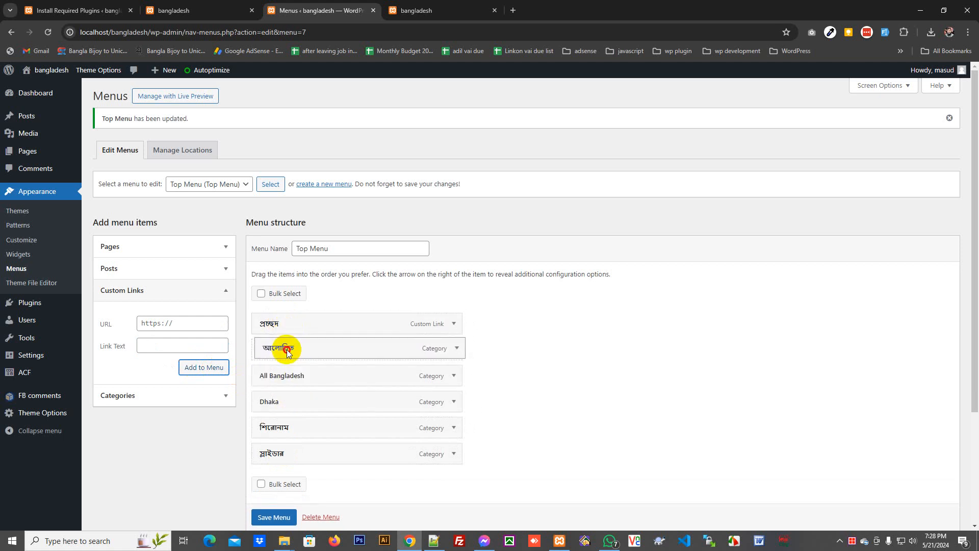
left_click(276, 517)
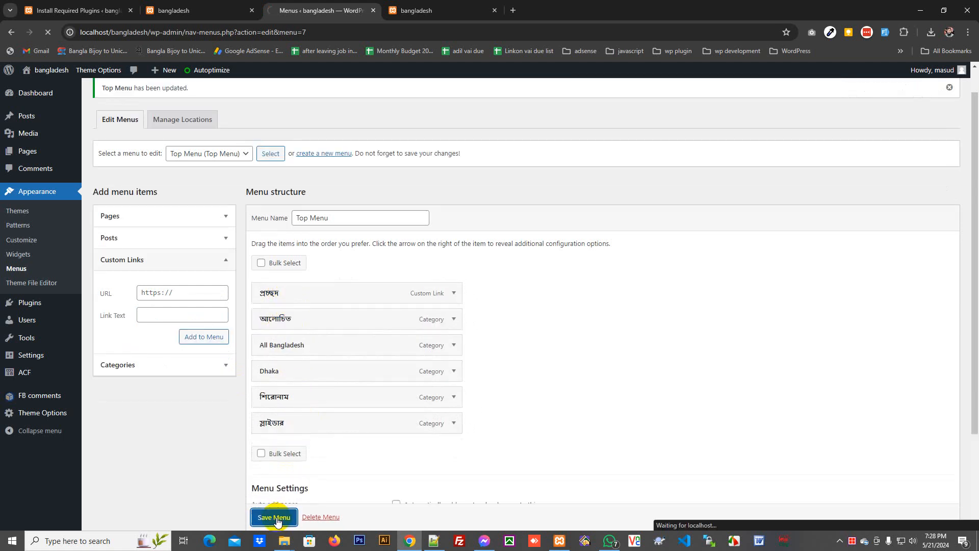
left_click(430, 9)
right_click(99, 147)
left_click(115, 186)
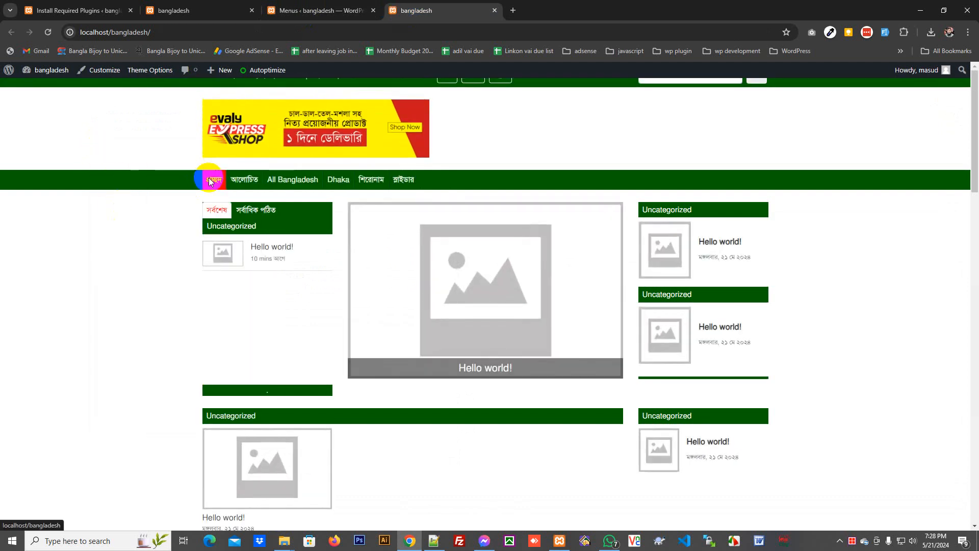
left_click(434, 541)
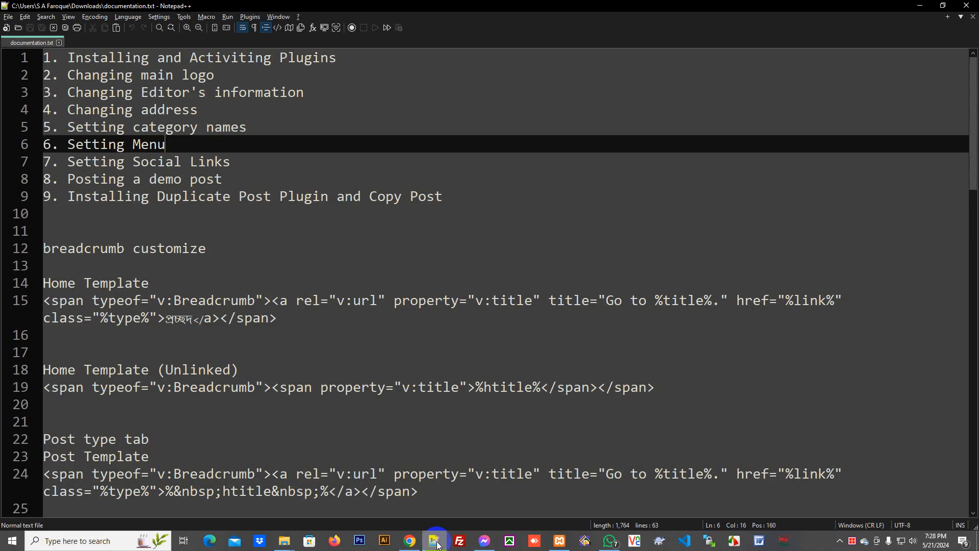
left_click_drag(235, 161, 68, 161)
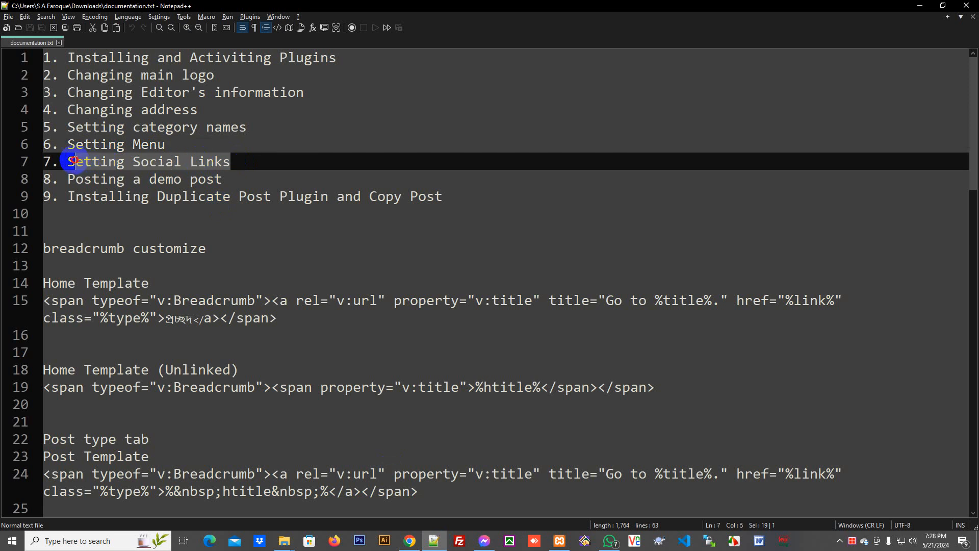
left_click(410, 540)
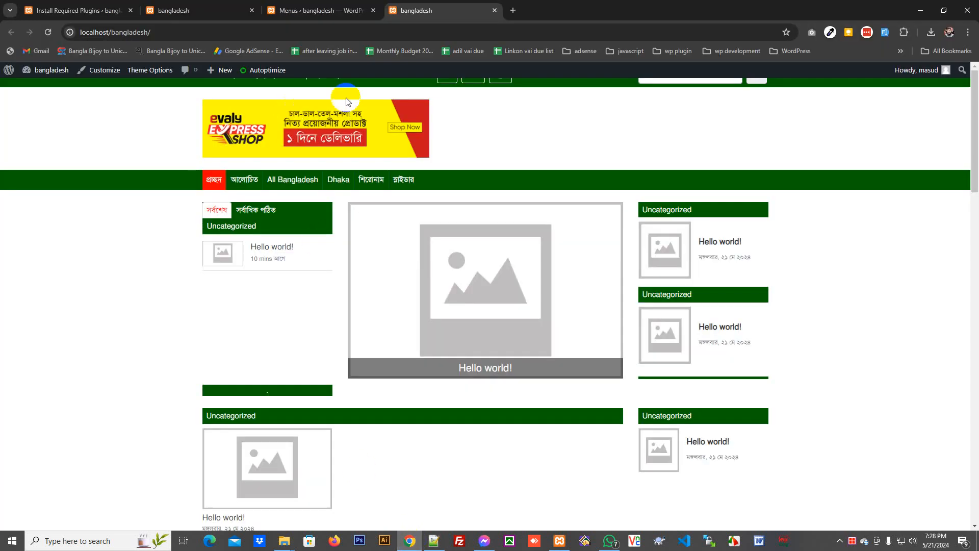
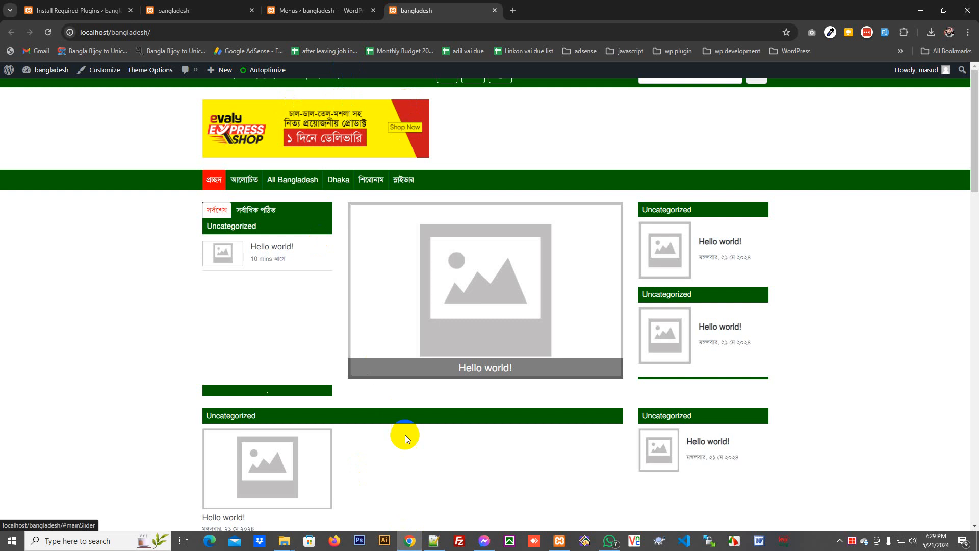
- Add the step '8. Setting Category Names' to documentation.txt in Notepad++
left_click(433, 541)
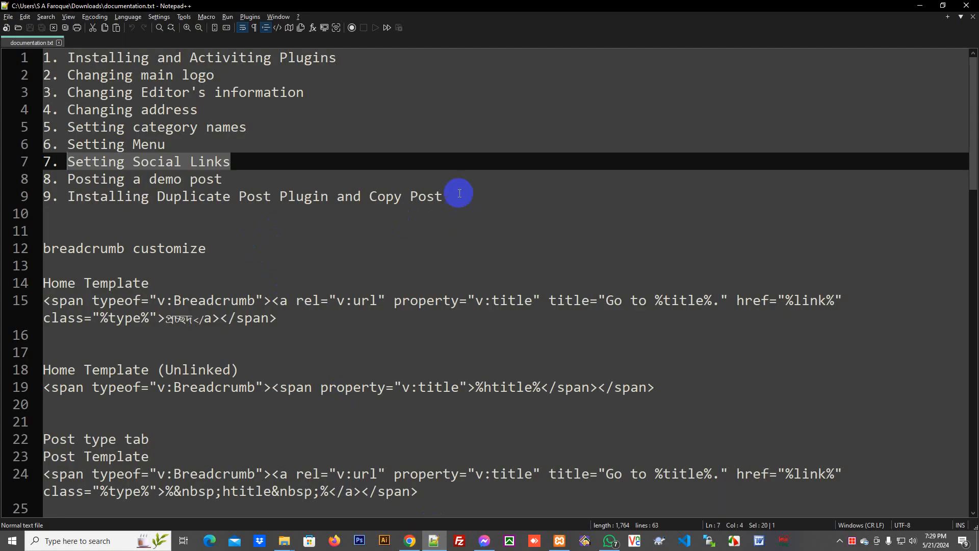
left_click(272, 156)
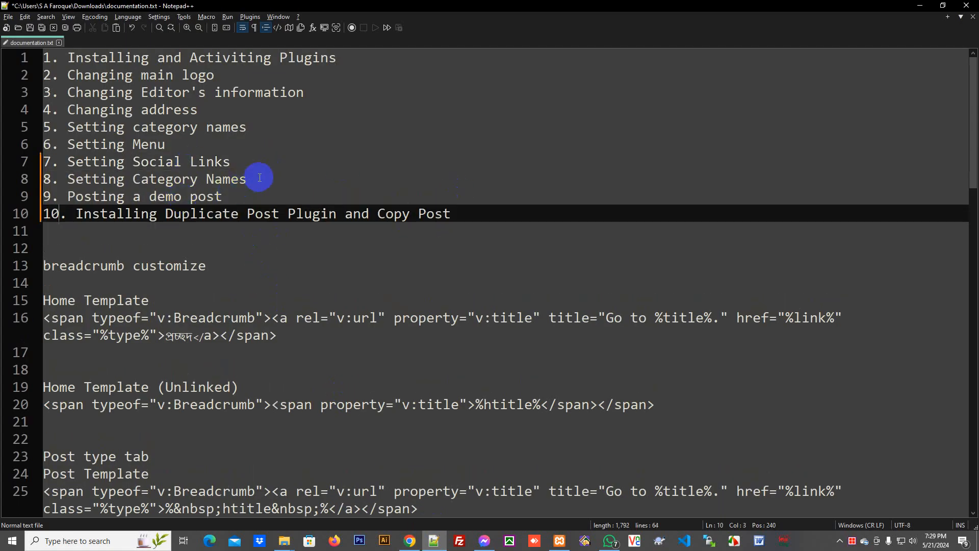
left_click_drag(259, 178, 75, 176)
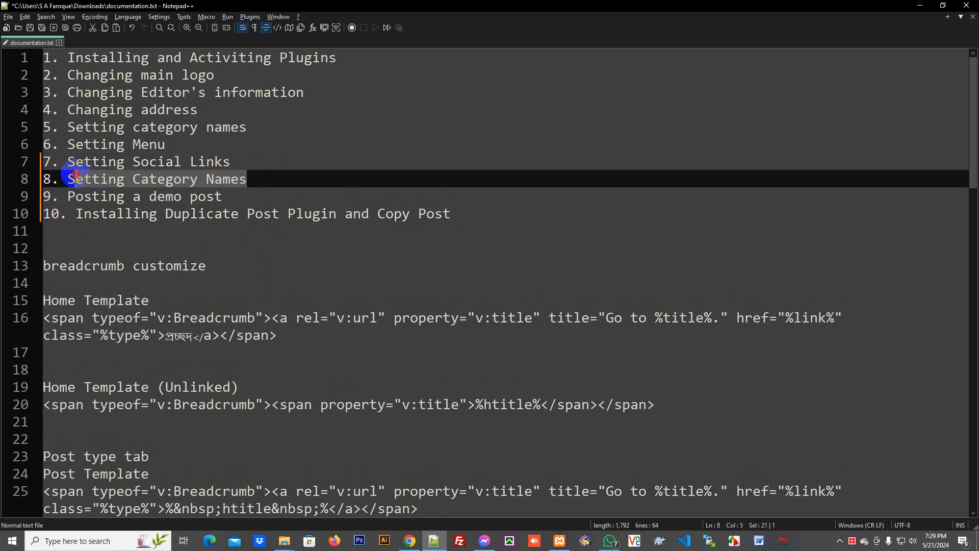
- Back in Chrome, move between the front-page and Menus tabs and open the theme Customizer
left_click(409, 539)
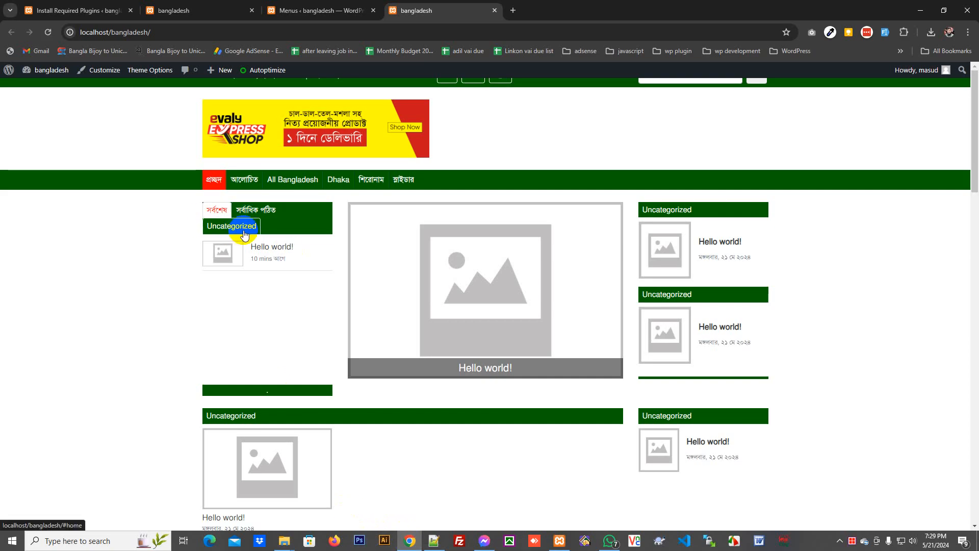
left_click(347, 10)
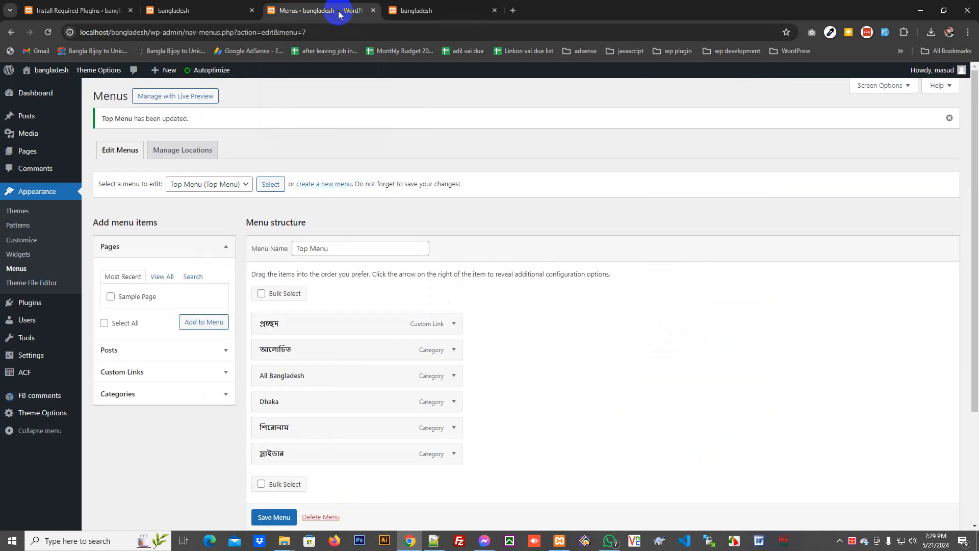
left_click(426, 5)
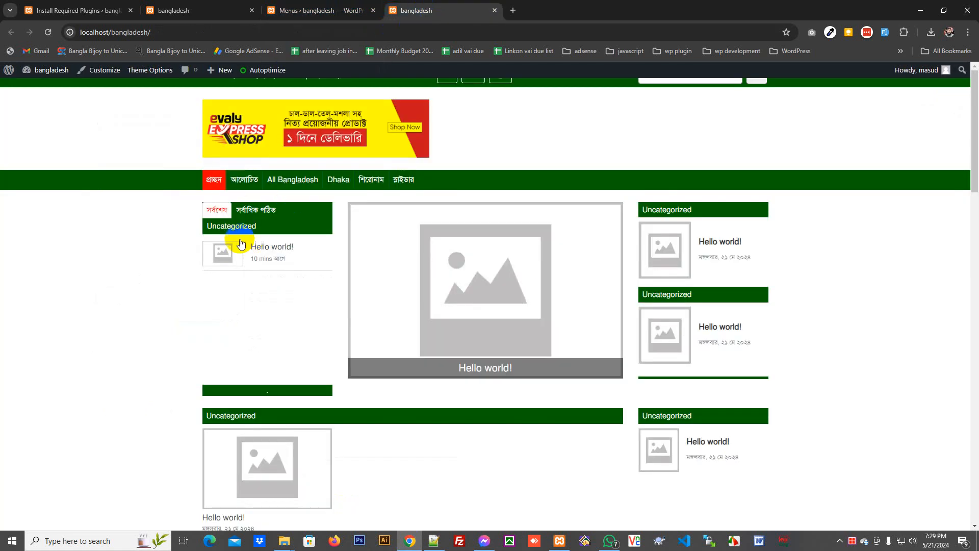
left_click(336, 12)
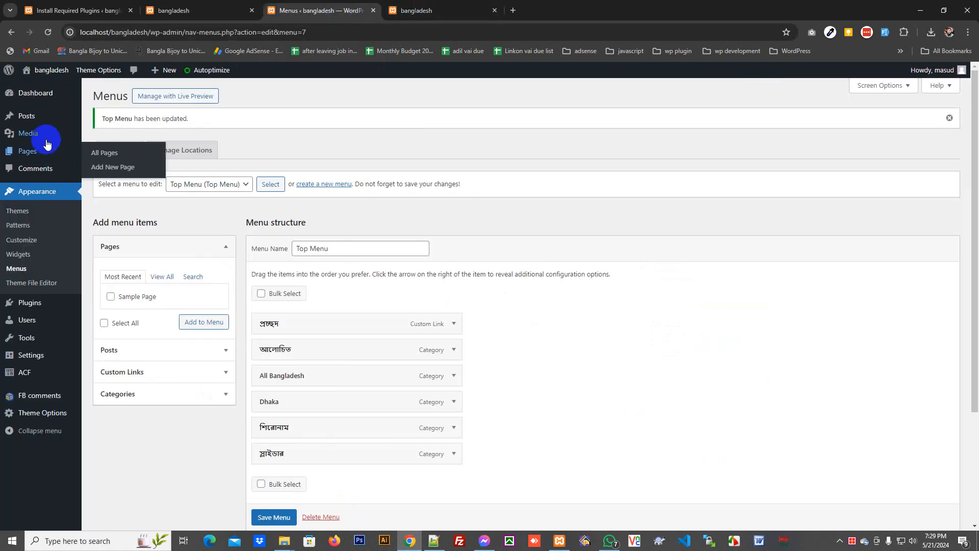
left_click(30, 242)
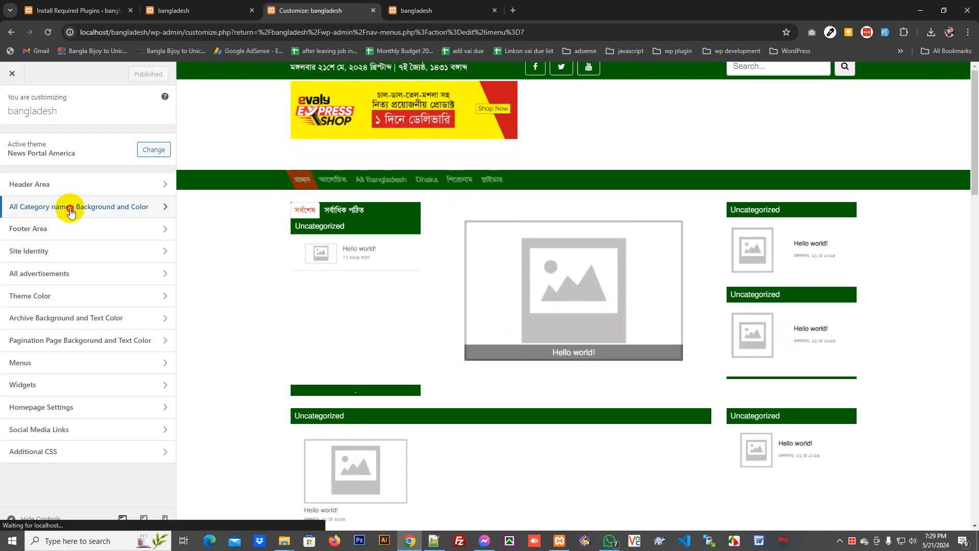
left_click(68, 207)
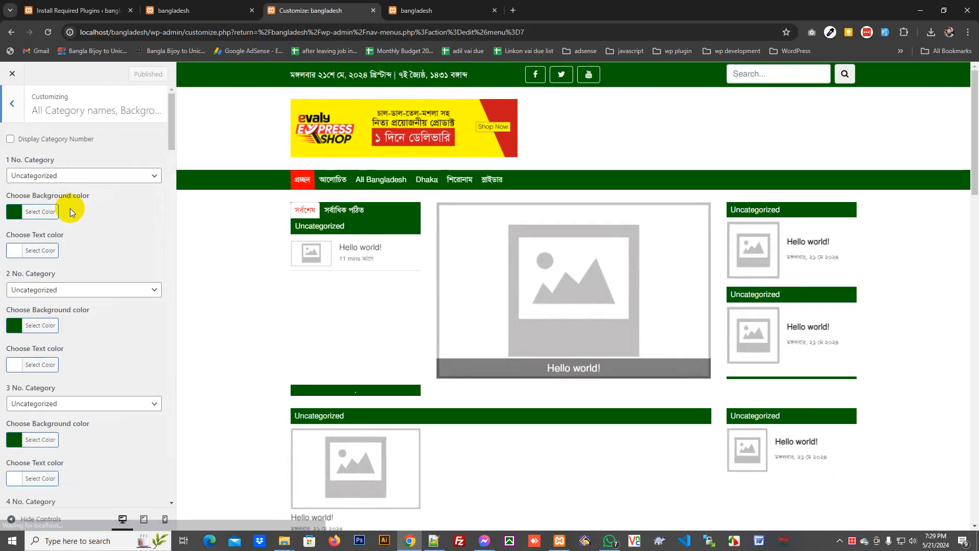
left_click(57, 175)
left_click(58, 175)
left_click(57, 176)
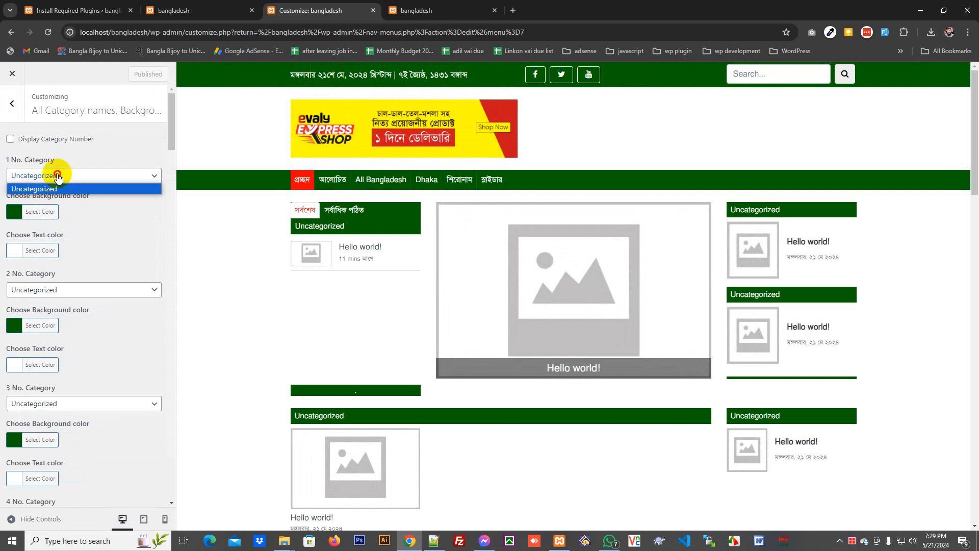
left_click(57, 177)
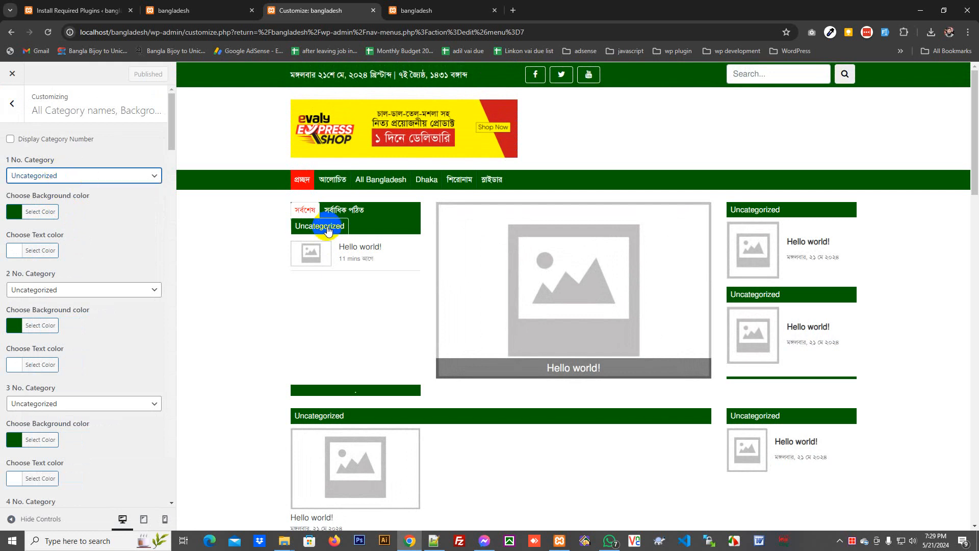
left_click(59, 177)
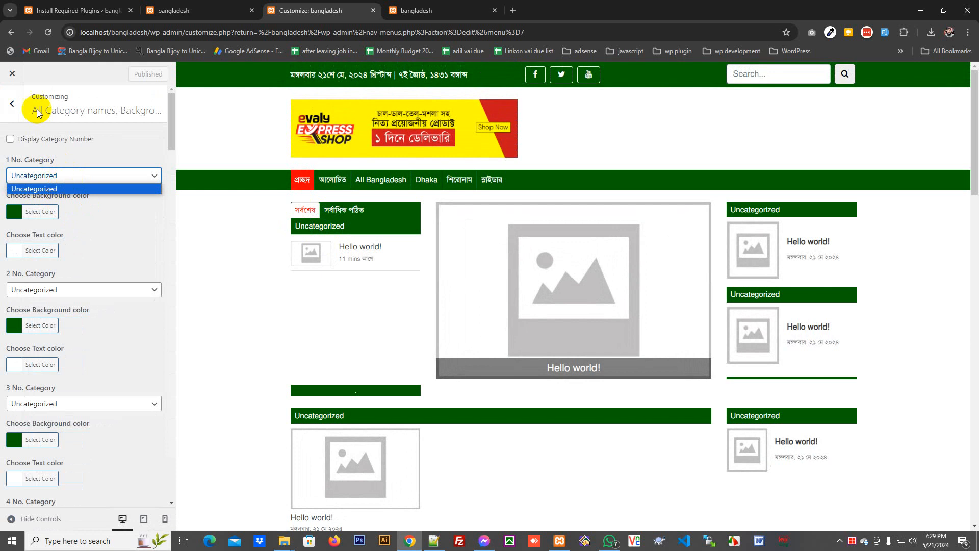
left_click(14, 75)
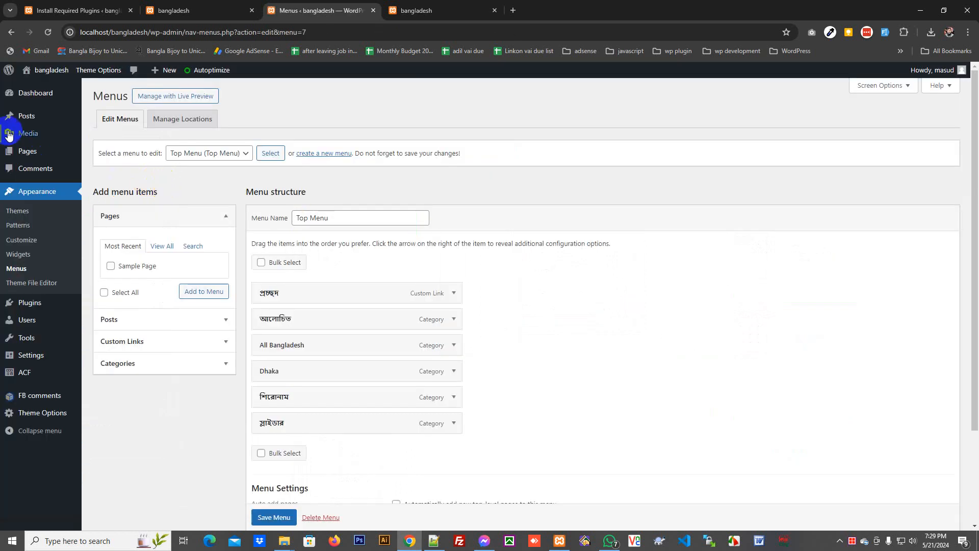
- Open the WordPress Posts list, then load jugantor.com in a new tab
left_click(24, 116)
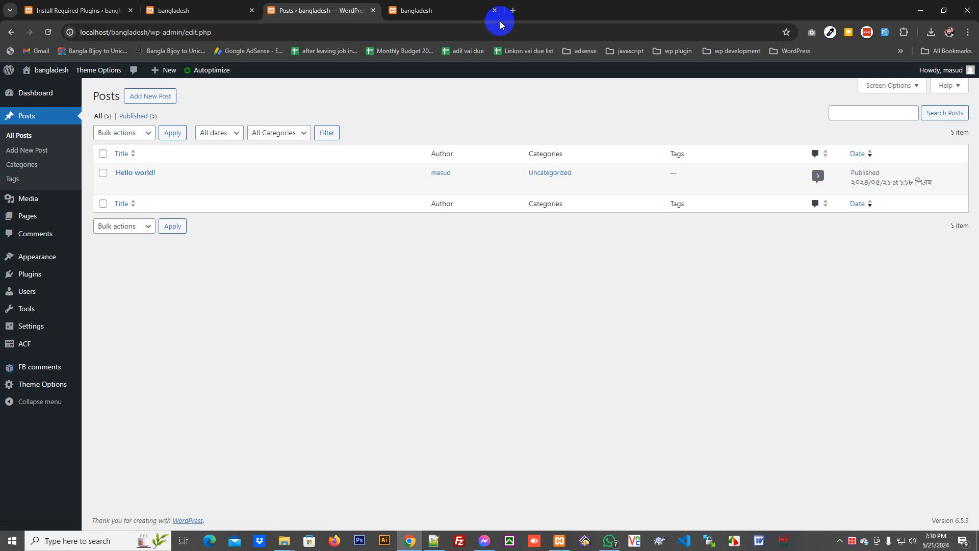
left_click(512, 10)
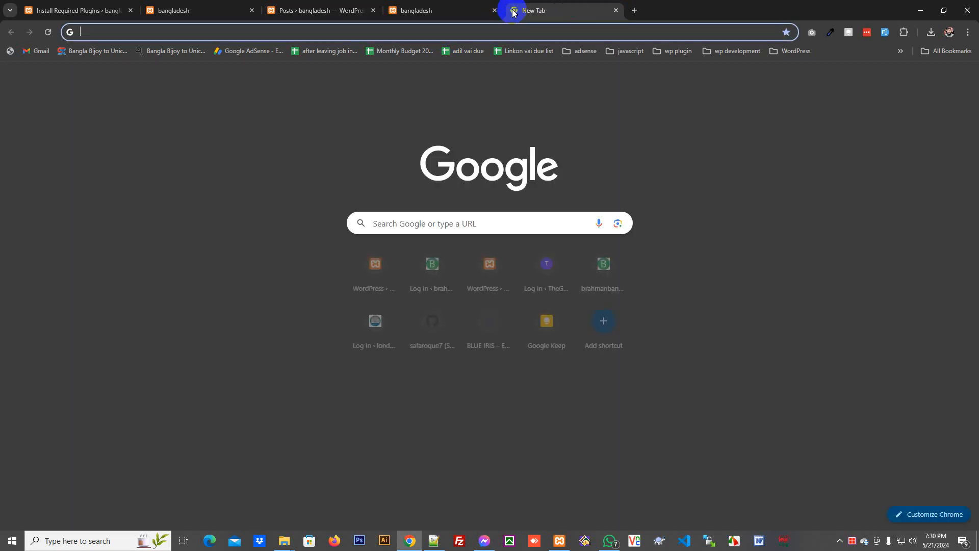
type("jug")
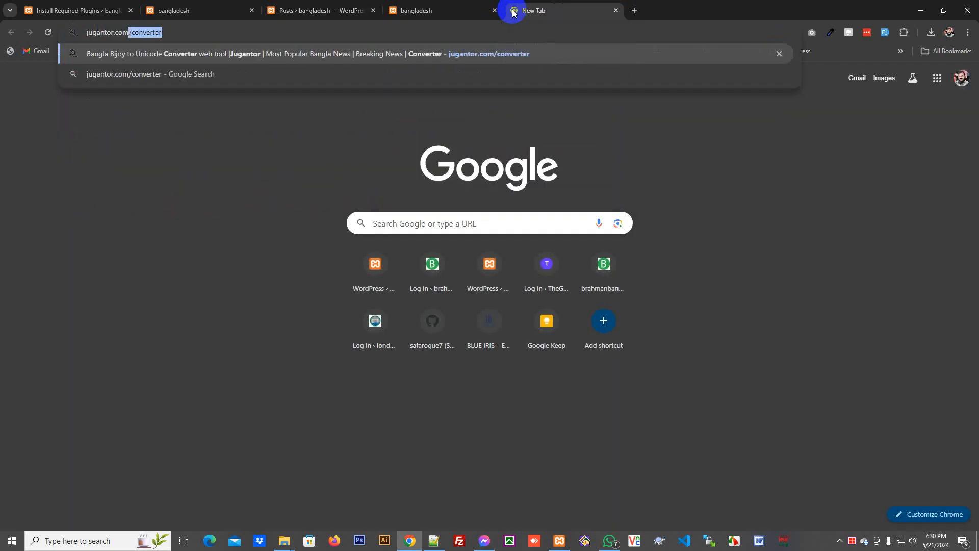
type("antor.com")
key("Delete")
key("Return")
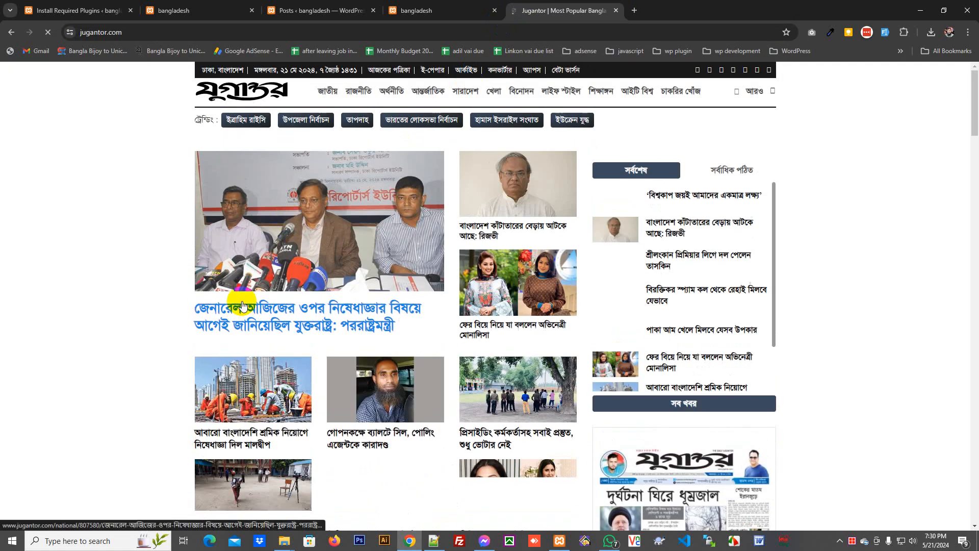
- Open Jugantor's lead story, copy its headline, and return to the Posts list
left_click(245, 305)
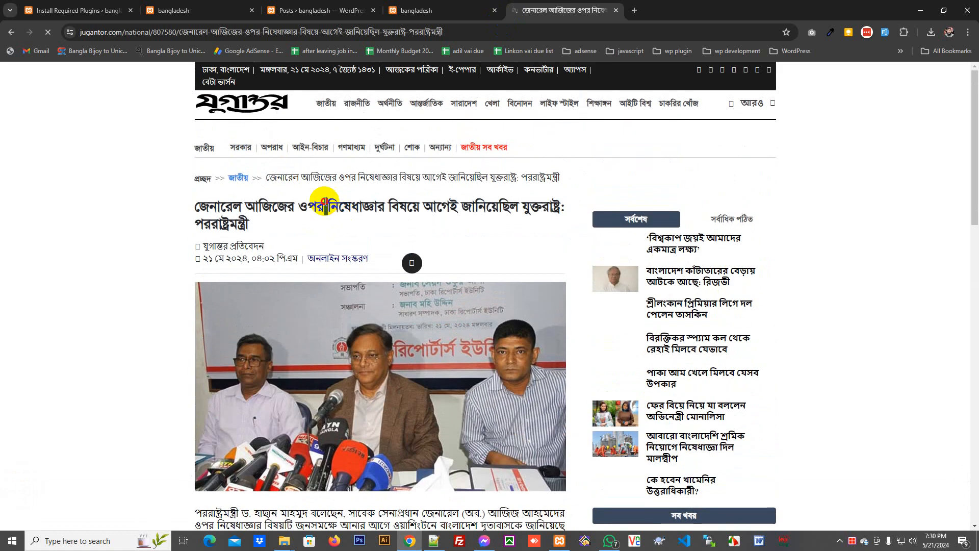
triple_click(325, 204)
key("ctrl+c")
right_click(325, 204)
right_click(290, 284)
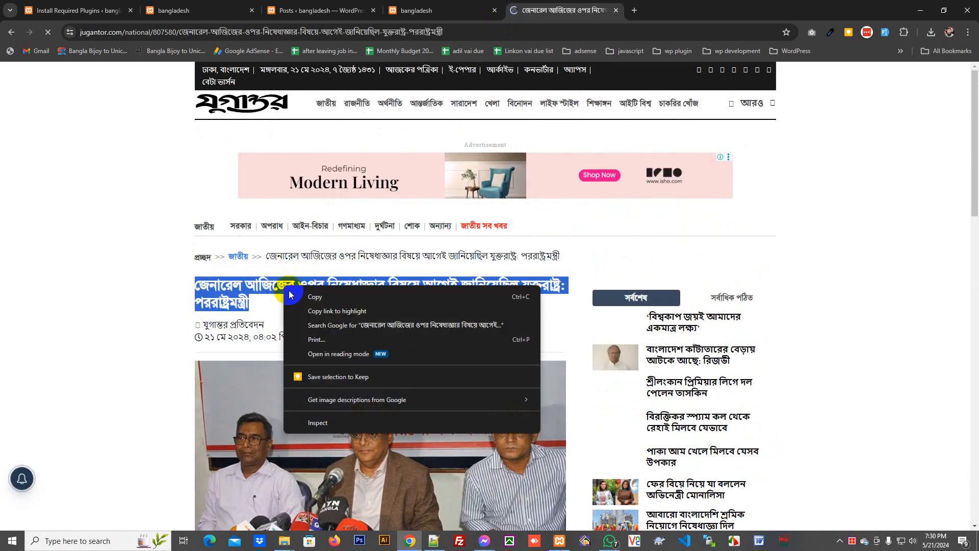
left_click(306, 296)
left_click(345, 3)
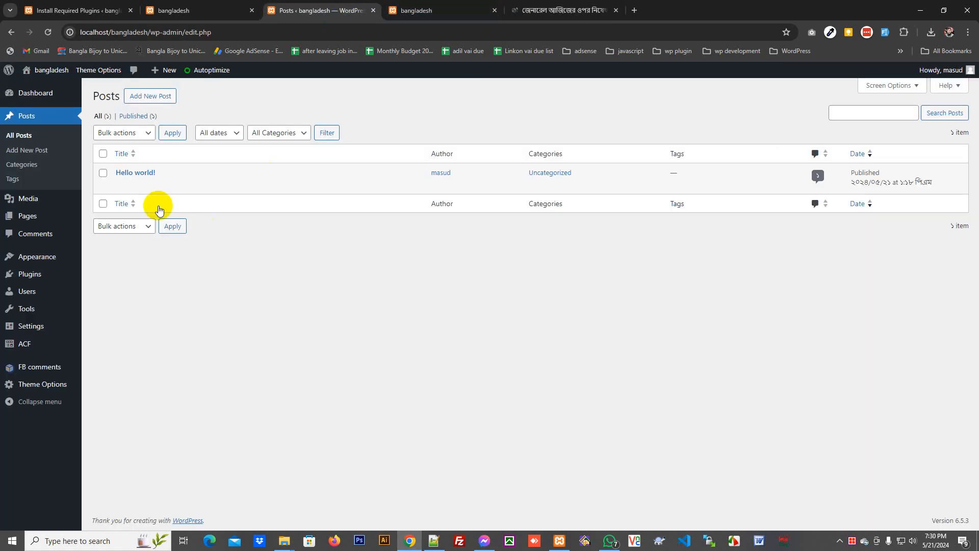
- Create a new post and paste the copied Jugantor headline as its title
left_click(154, 105)
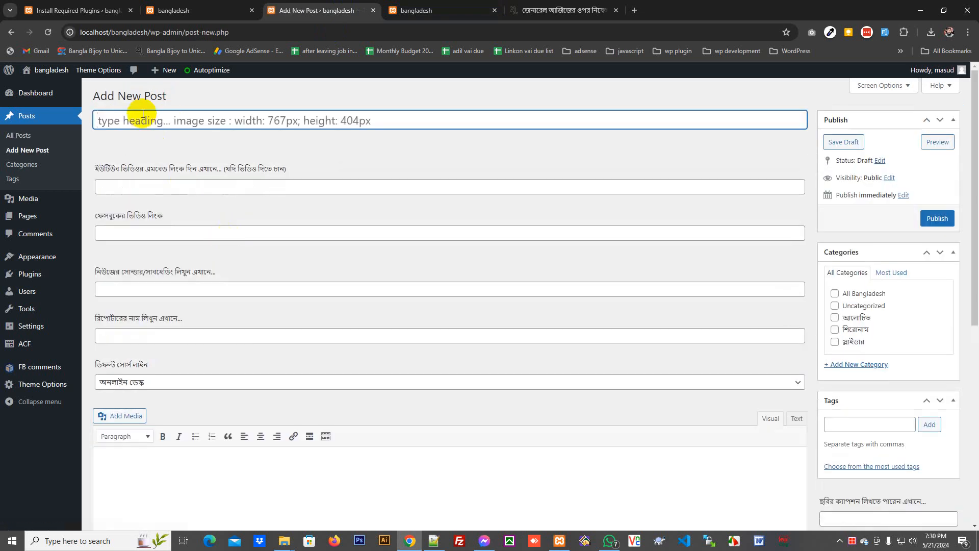
right_click(147, 120)
left_click(199, 216)
- Dismiss Jugantor's ad and notification prompt, then save the article photo to Downloads
left_click(561, 11)
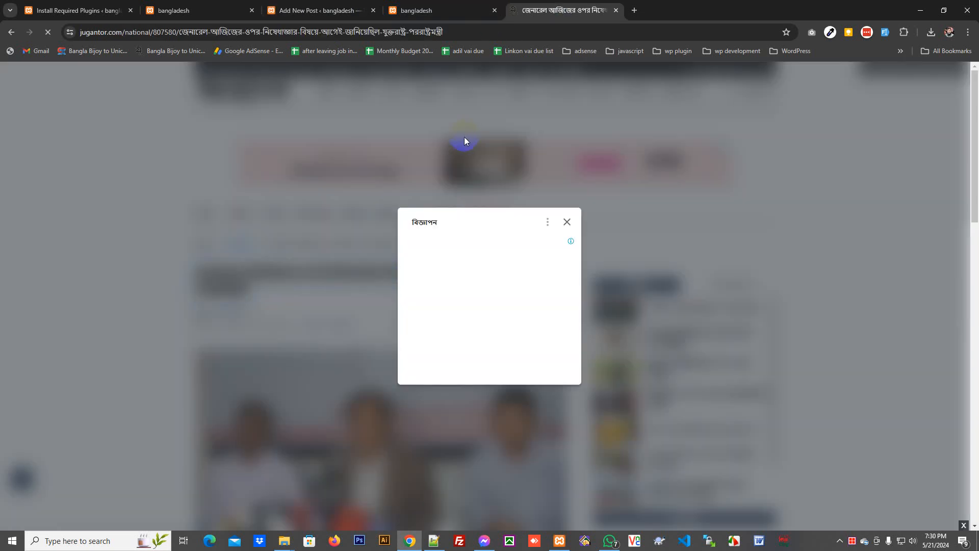
left_click(567, 222)
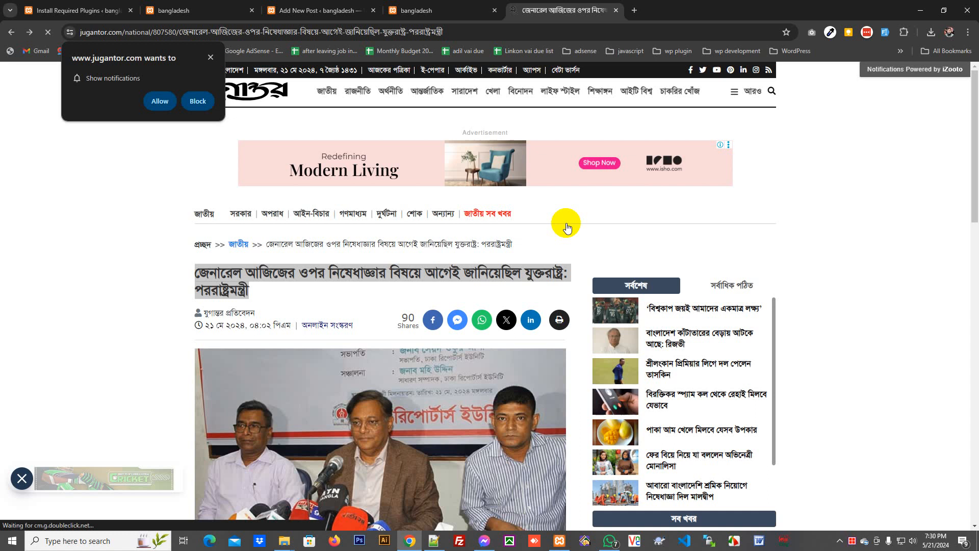
left_click(195, 100)
scroll(221, 224, "down", 3)
right_click(332, 228)
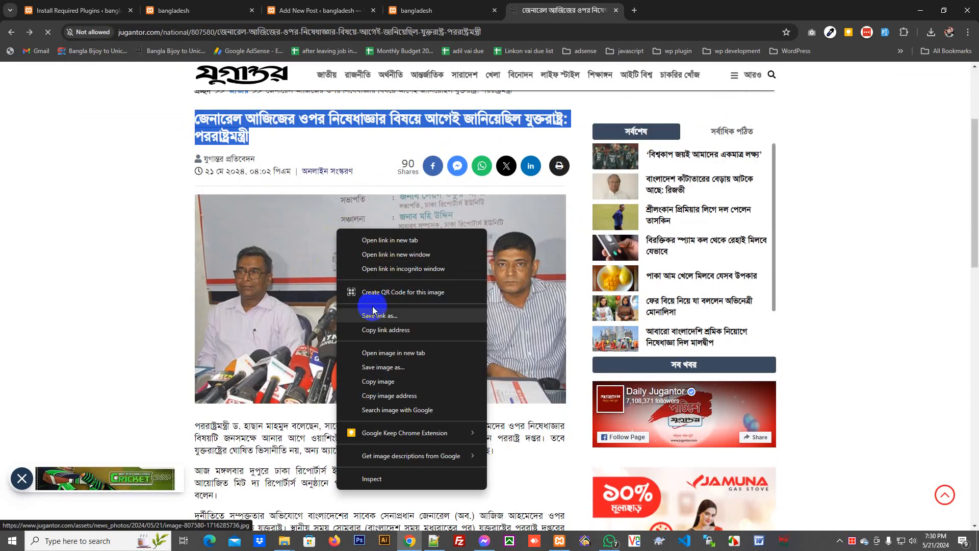
left_click(391, 364)
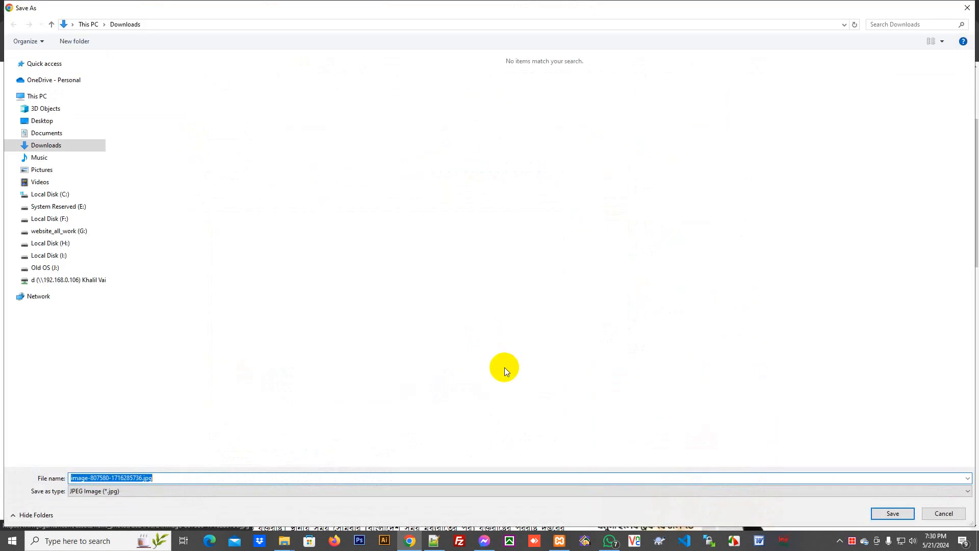
key("Return")
- Copy the full Jugantor article body text and return to the new post
scroll(284, 284, "down", 3)
scroll(284, 283, "down", 1)
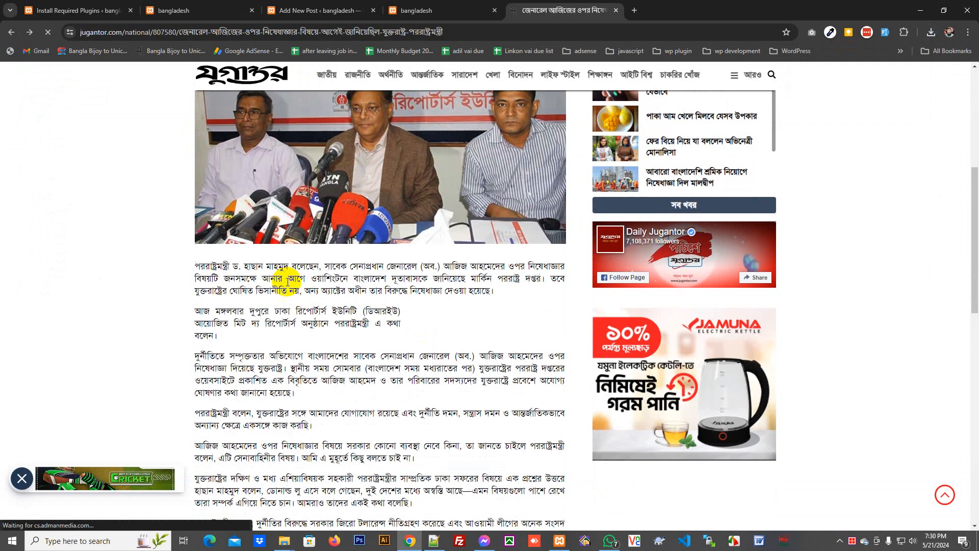
triple_click(253, 220)
scroll(280, 252, "down", 7)
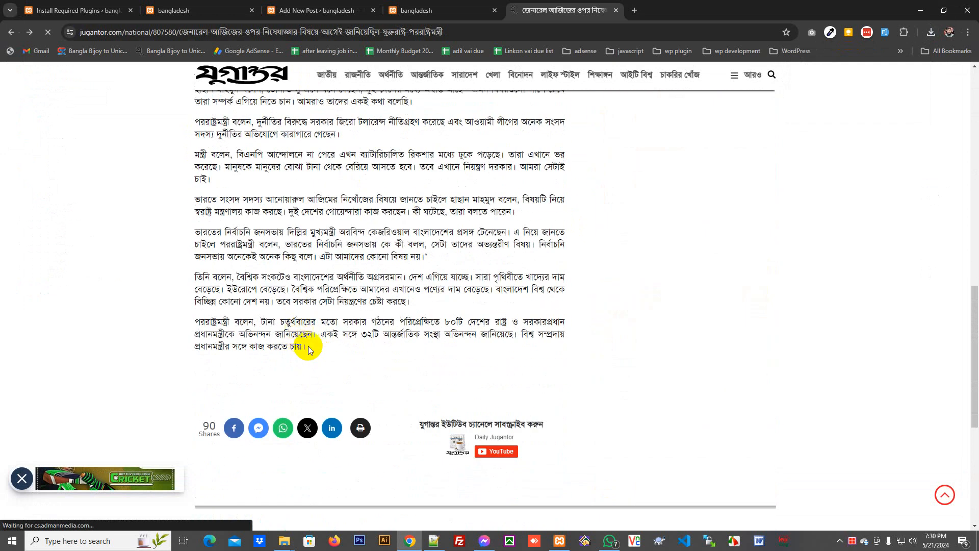
left_click_drag(306, 348, 220, 199)
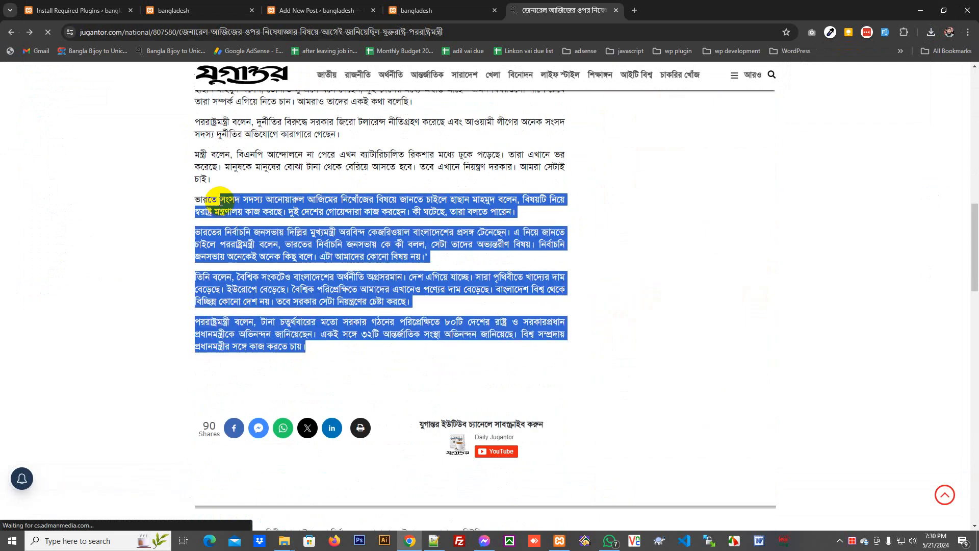
scroll(219, 199, "up", 5)
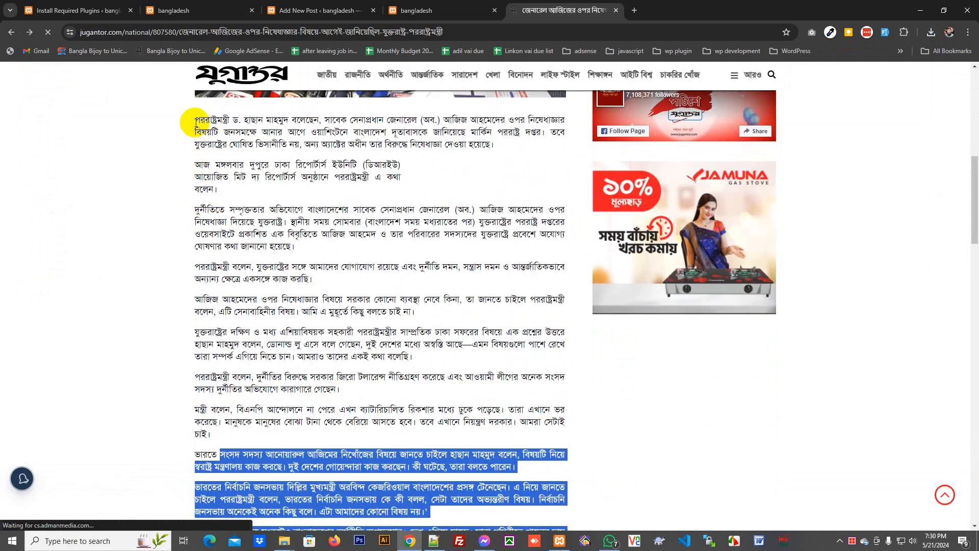
left_click(196, 122)
left_click_drag(196, 123, 374, 466)
scroll(374, 466, "down", 4)
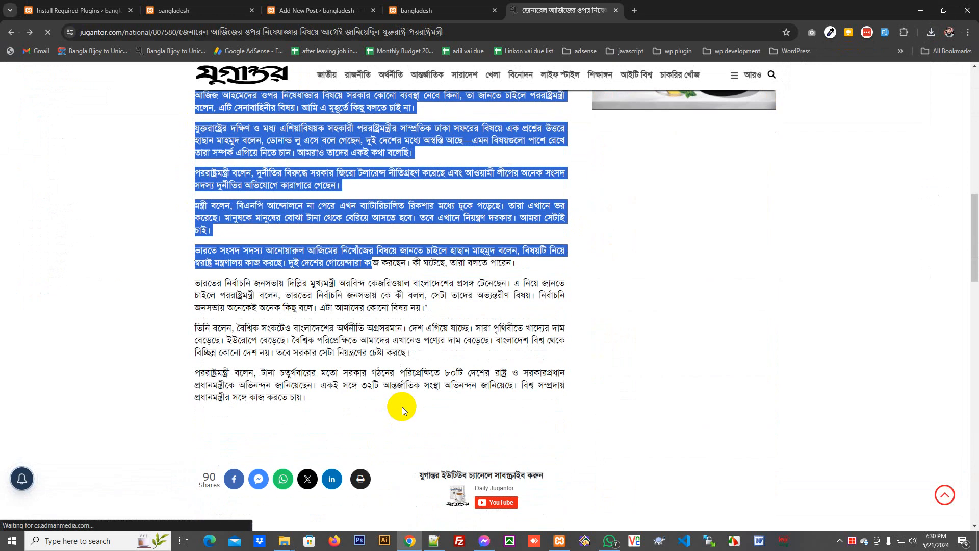
left_click(305, 396, "shift")
right_click(304, 392)
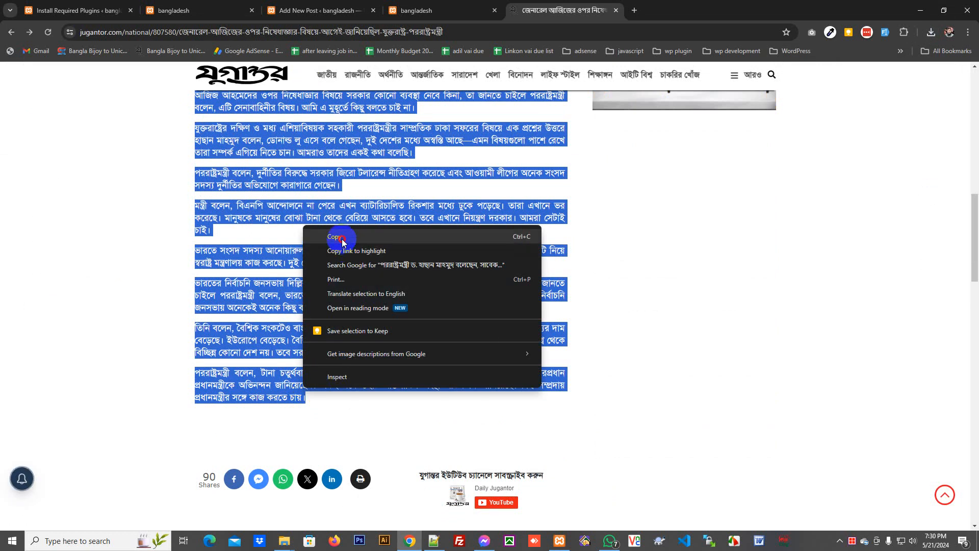
left_click(395, 237)
left_click(245, 5)
left_click(306, 10)
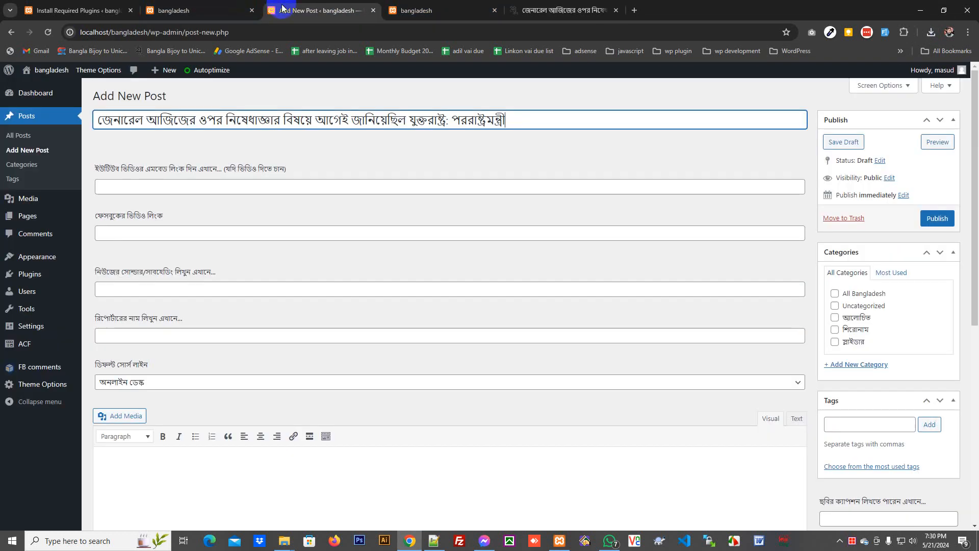
- Paste the Bengali article into the post body and delete the empty leading paragraph
scroll(184, 436, "down", 4)
left_click(211, 343)
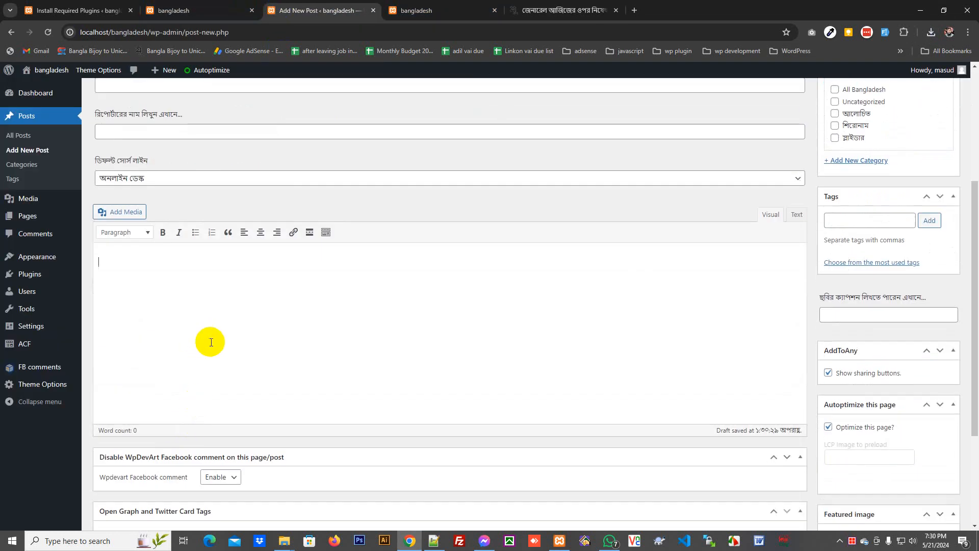
right_click(222, 306)
left_click(175, 331)
key("ctrl+v")
scroll(204, 327, "up", 2)
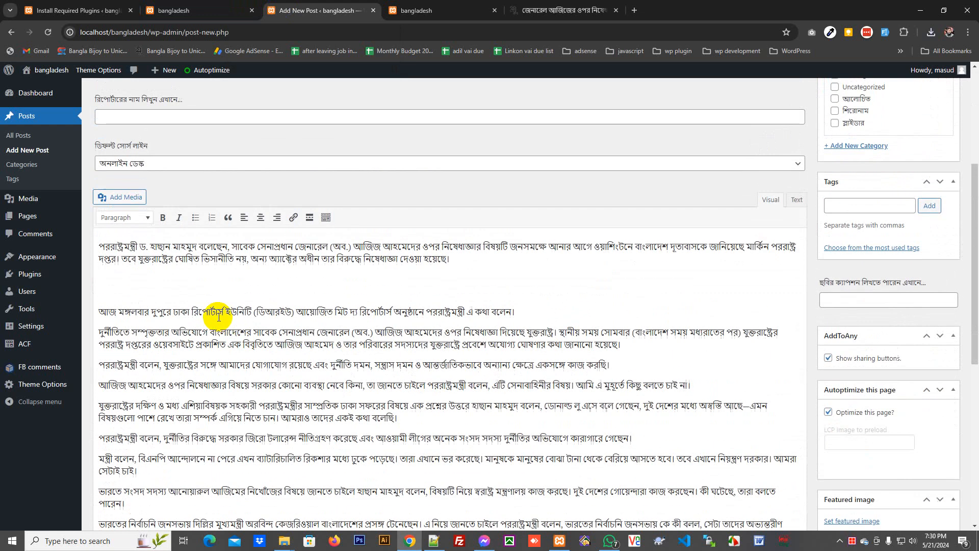
left_click(209, 279)
key("Delete")
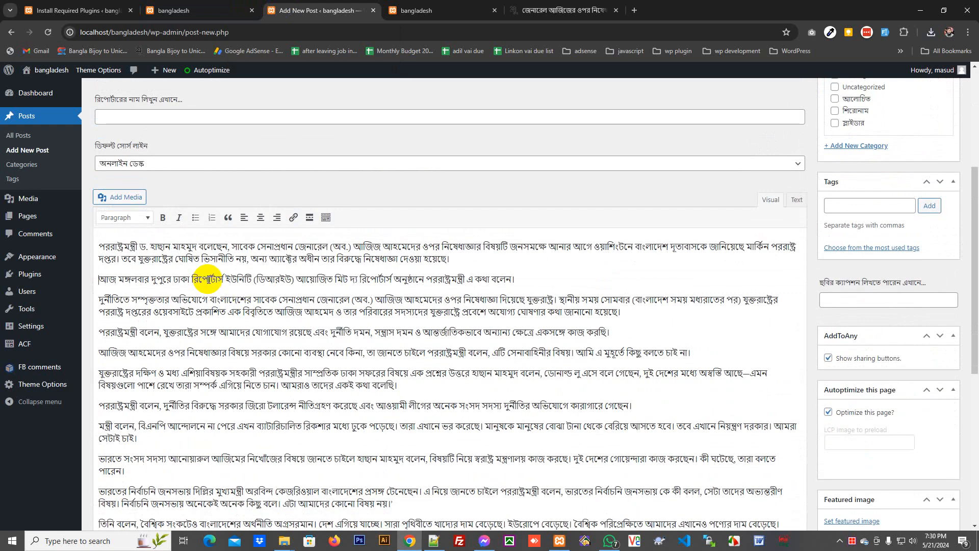
- Check the HTML, then replace the body with a clean repaste of the article
left_click(789, 204)
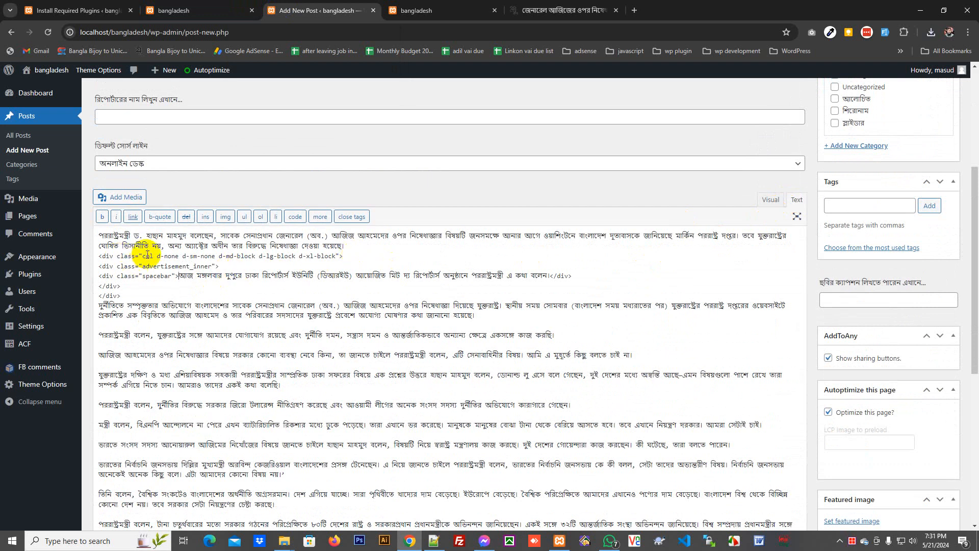
left_click(782, 202)
key("ctrl+a")
key("Delete")
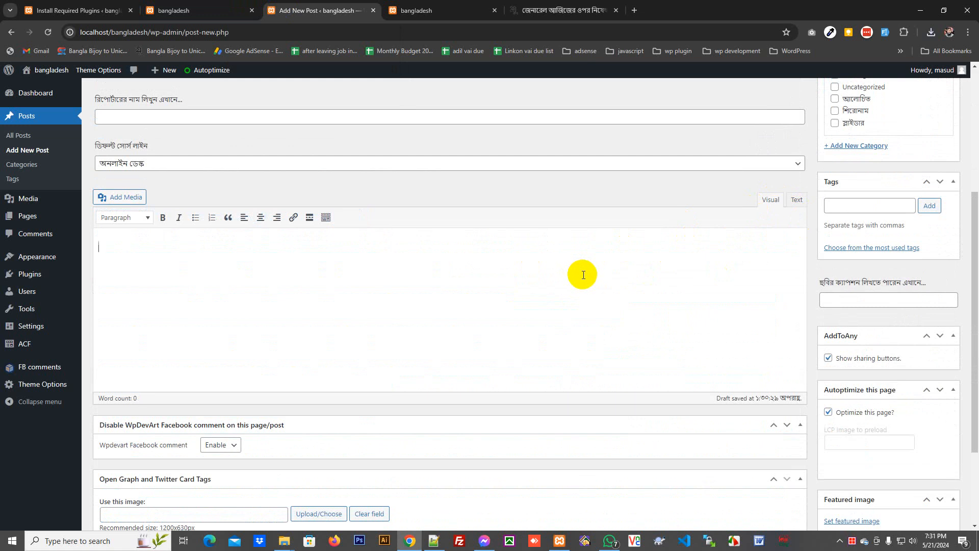
key("ctrl+v")
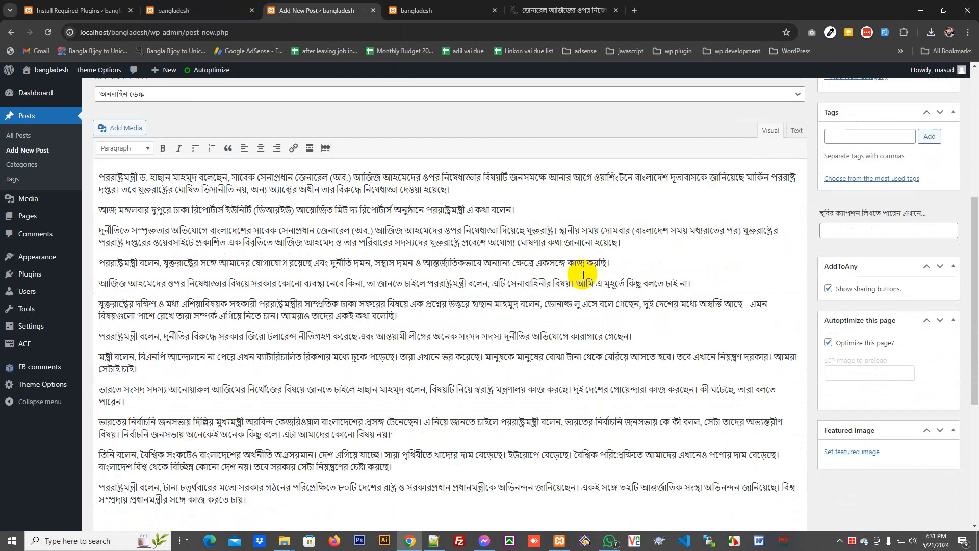
left_click(799, 131)
scroll(256, 343, "up", 3)
scroll(328, 367, "down", 4)
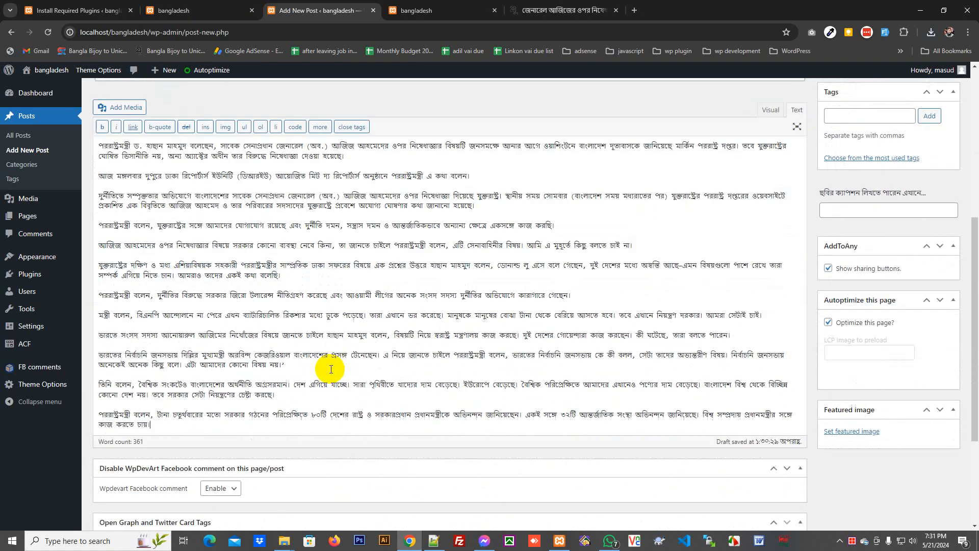
scroll(922, 335, "down", 3)
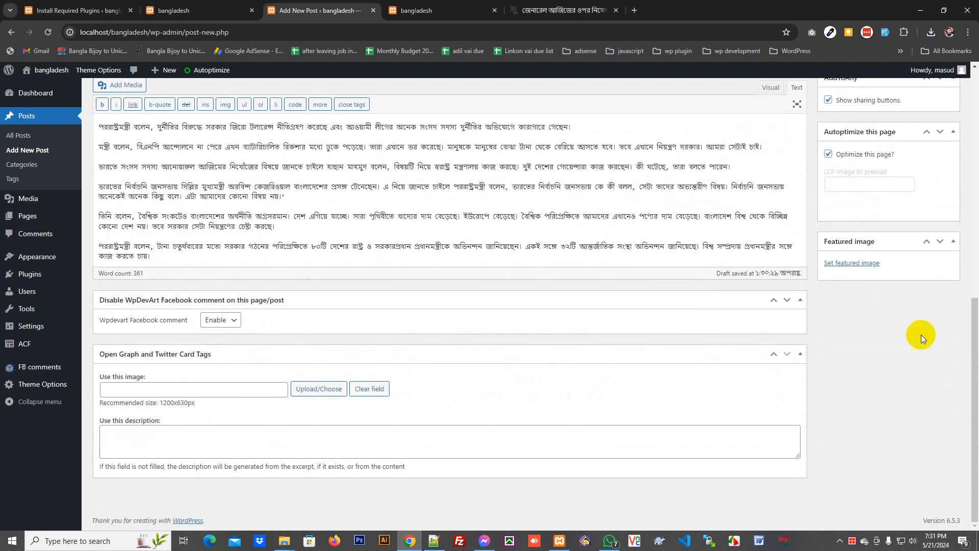
- Upload the press-conference photo from Downloads and set it as the featured image
left_click(864, 263)
left_click(43, 113)
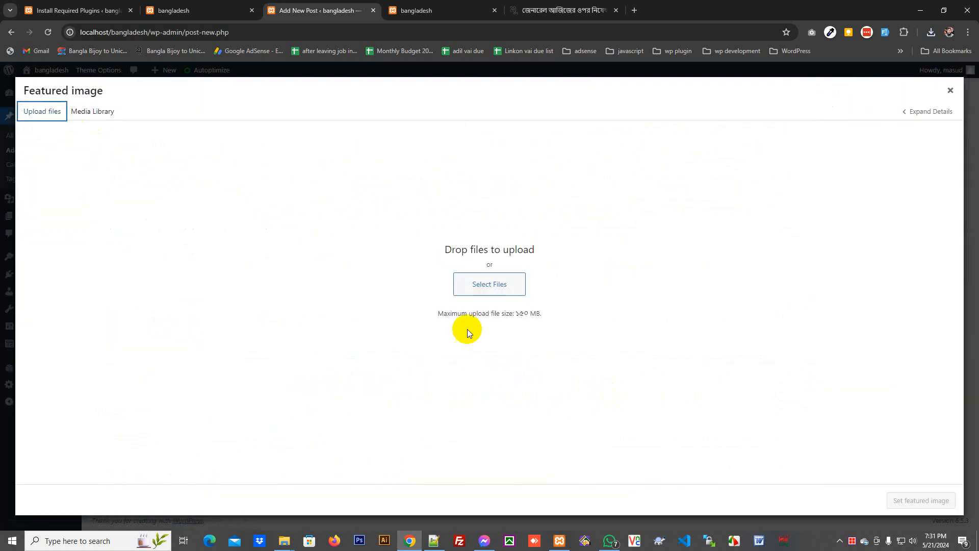
left_click(487, 284)
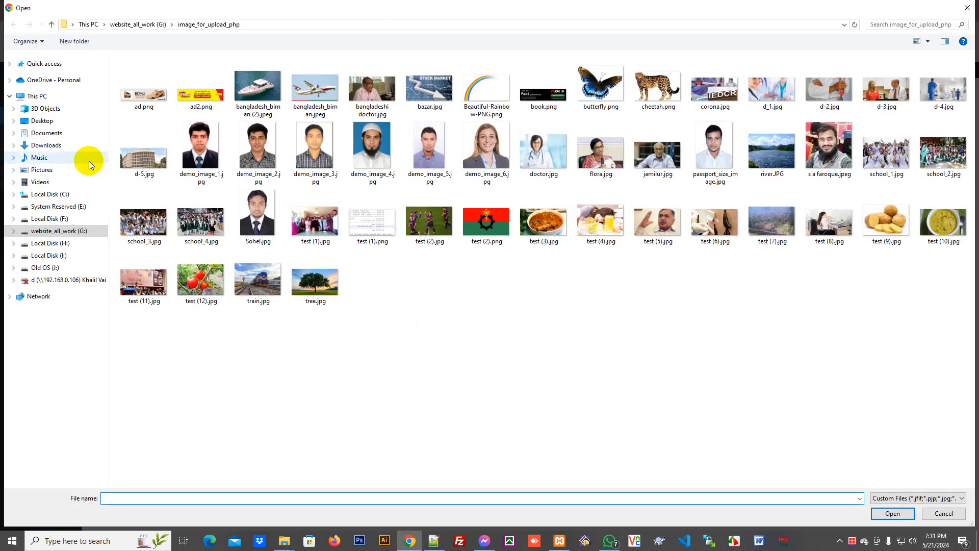
left_click(72, 145)
right_click(254, 159)
mouse_move(310, 165)
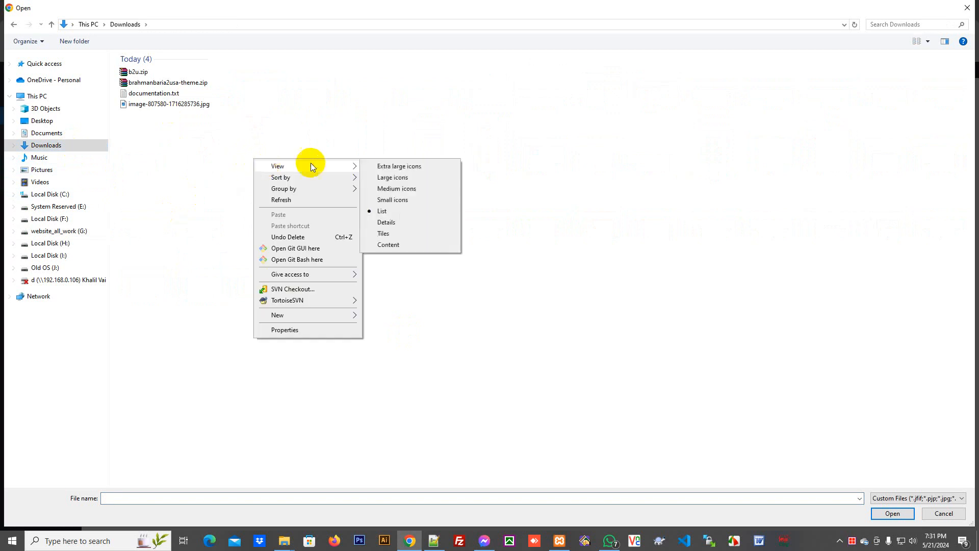
left_click(389, 157)
right_click(362, 137)
mouse_move(459, 144)
left_click(495, 144)
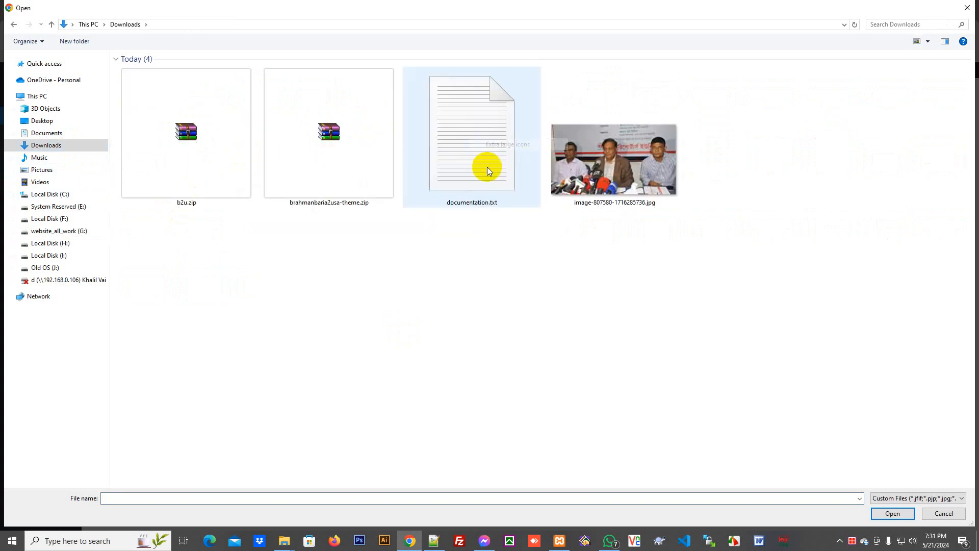
double_click(597, 165)
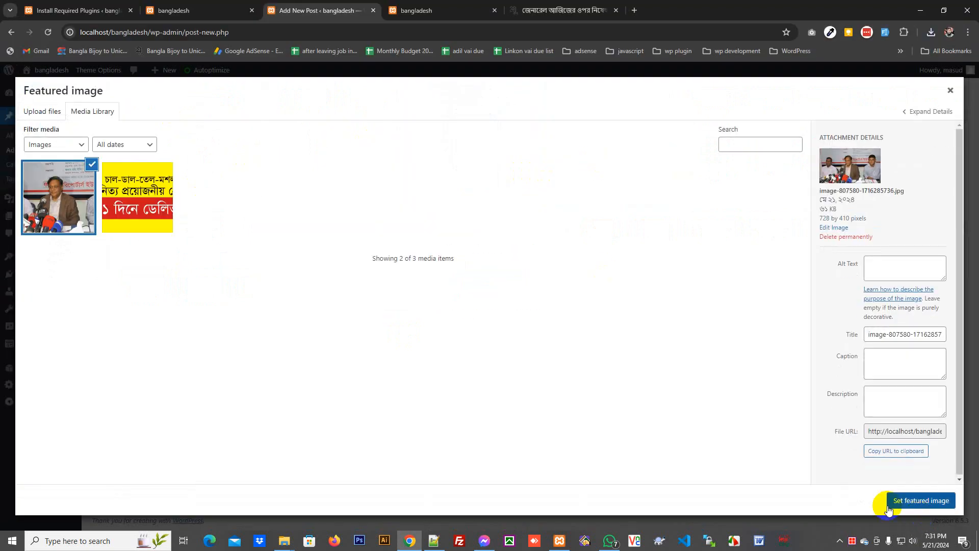
left_click(888, 506)
- Tick the All Bangladesh category for the post
scroll(913, 348, "up", 3)
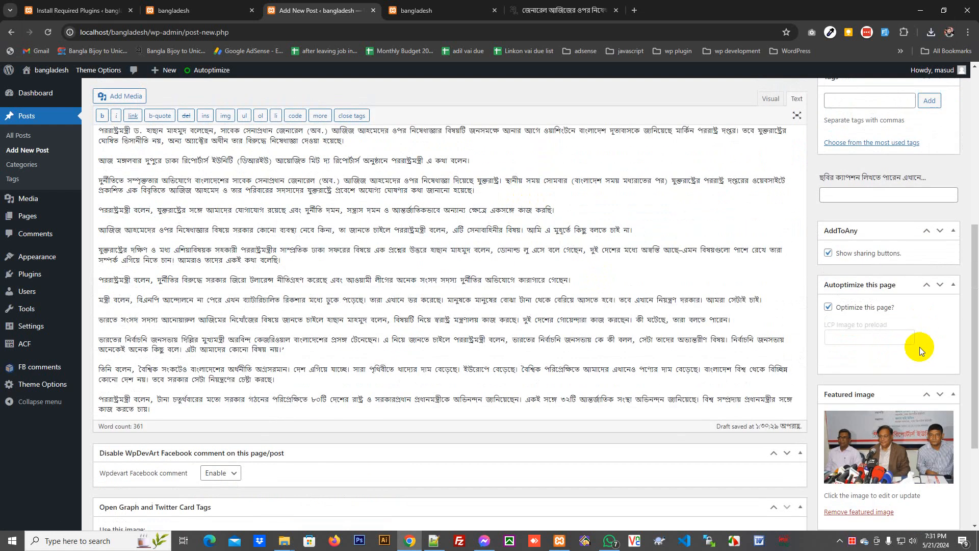
scroll(913, 342, "up", 5)
left_click(835, 225)
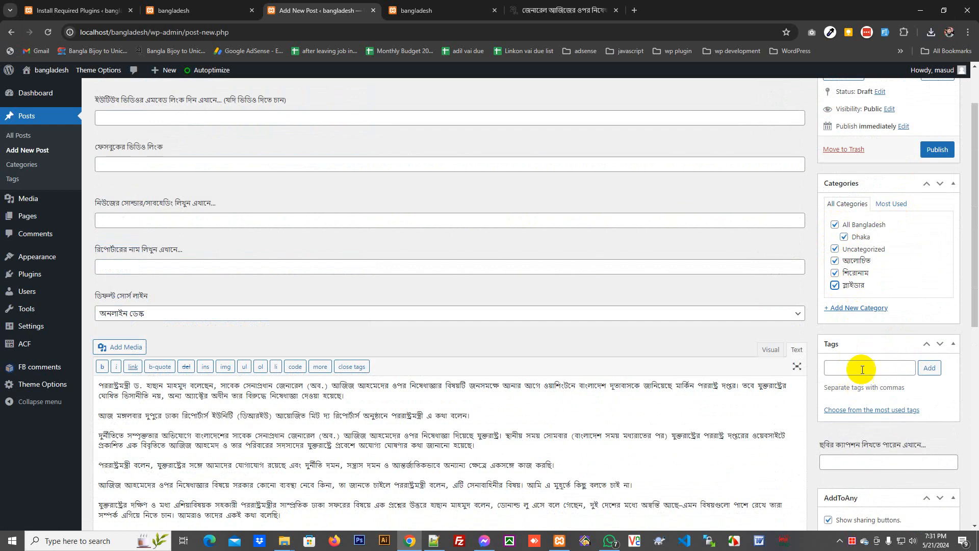
scroll(278, 250, "up", 2)
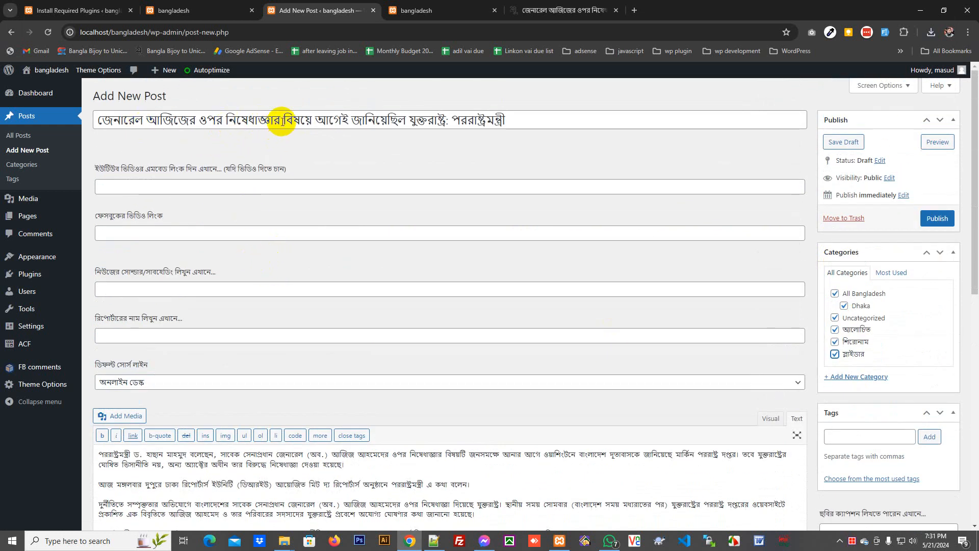
- Add two tags copied from the title: a longer title phrase and its last word
left_click_drag(282, 122, 76, 120)
key("ctrl+c")
left_click(861, 443)
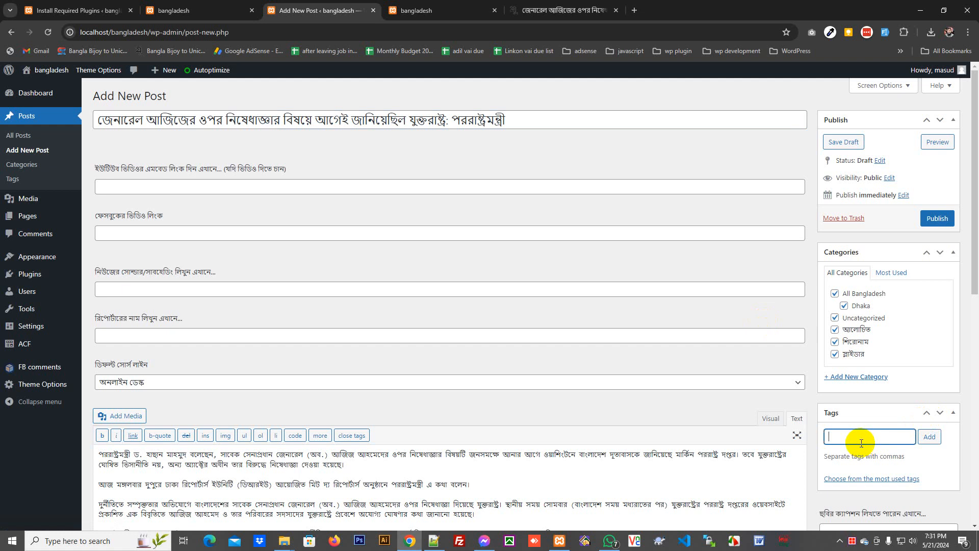
key("ctrl+v")
left_click(930, 436)
left_click_drag(450, 121, 506, 121)
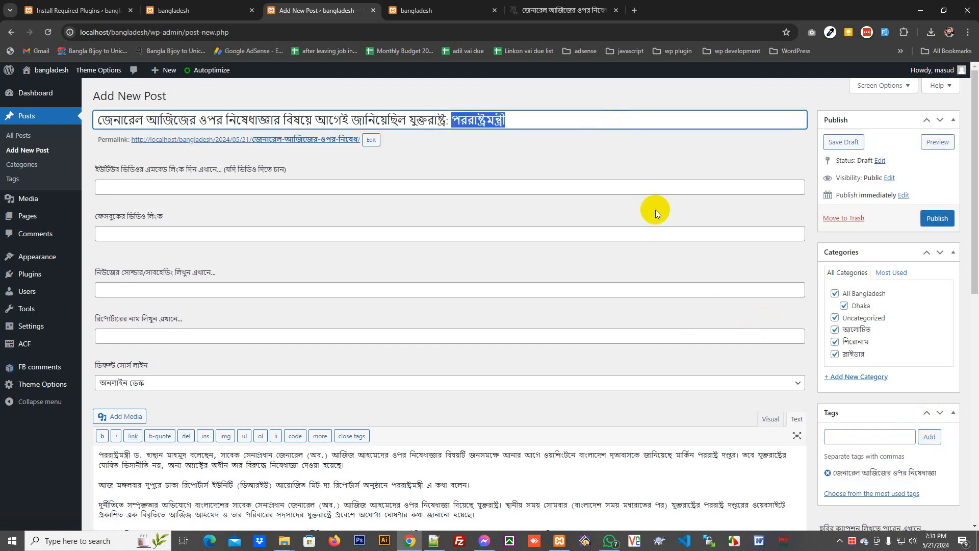
key("ctrl+c")
left_click(856, 433)
key("ctrl+v")
key("Return")
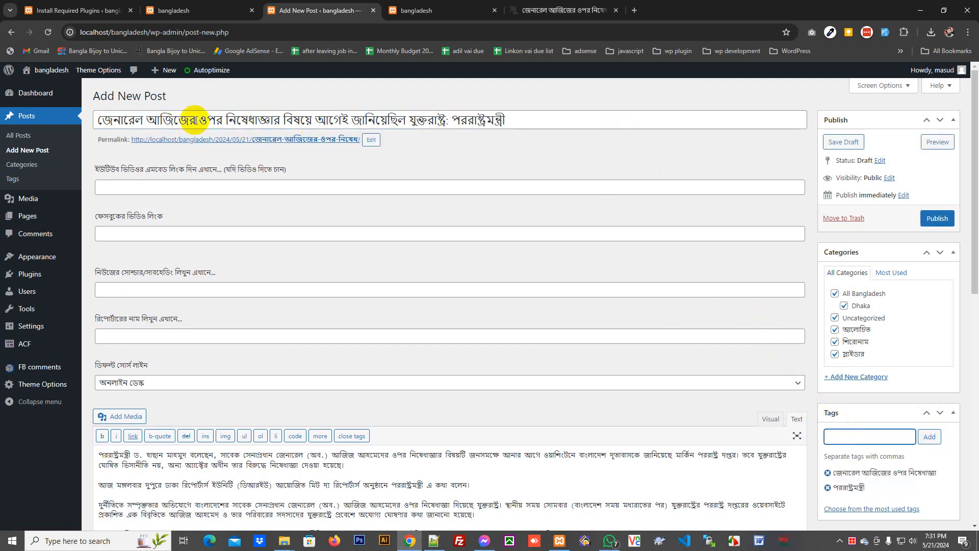
- Select the title's first two words for the tags, then publish the post
left_click_drag(198, 117, 95, 118)
left_click(877, 430)
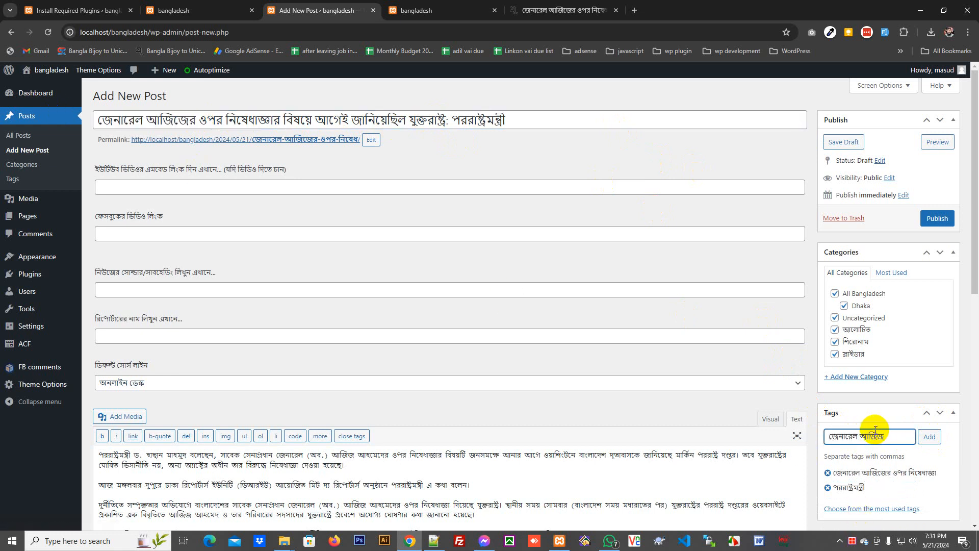
scroll(936, 435, "down", 10)
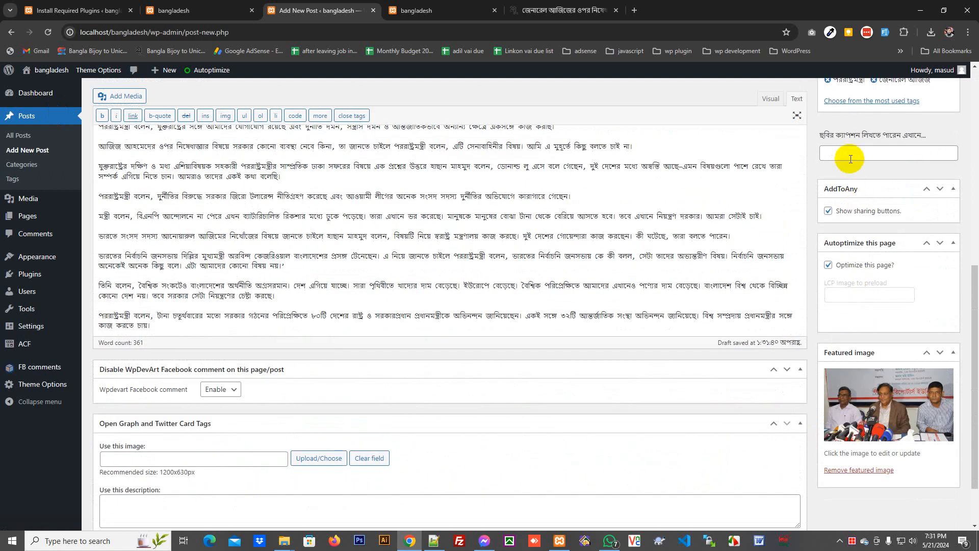
scroll(607, 316, "up", 10)
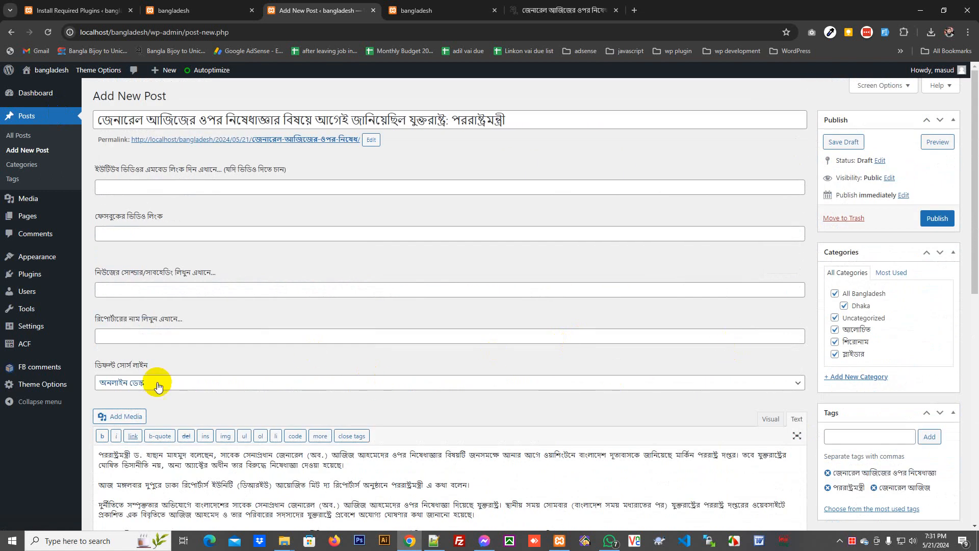
left_click(137, 334)
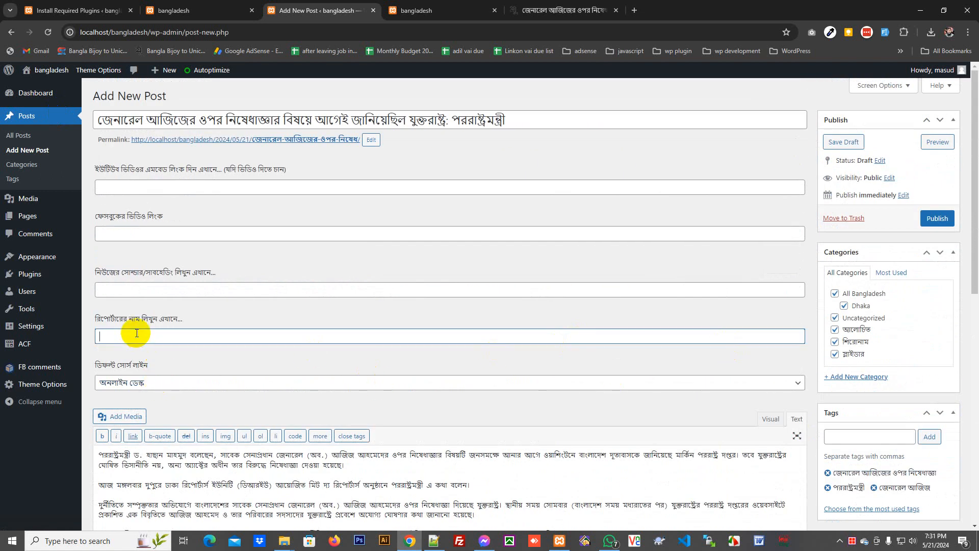
left_click(937, 218)
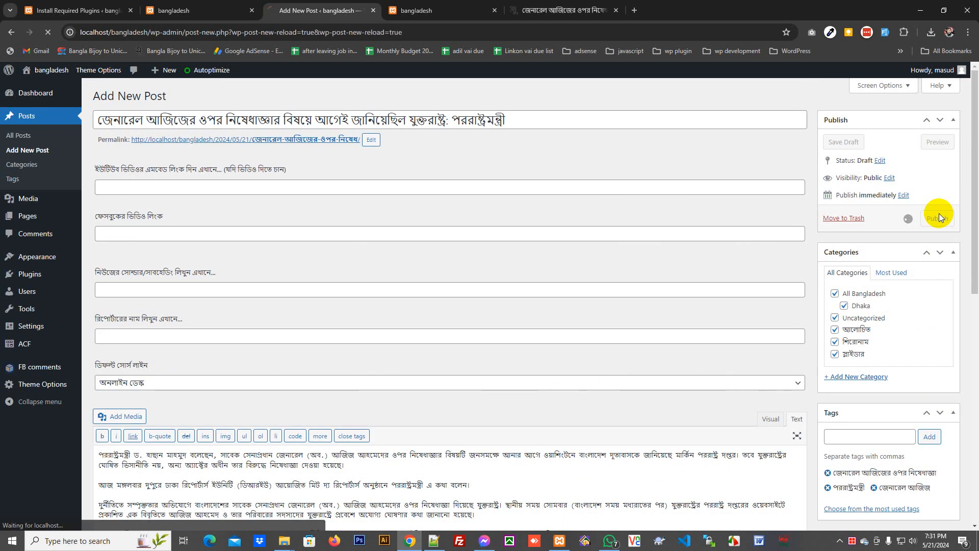
- Reload the front page to see the new post with its photo, then return to Edit Post
left_click(423, 11)
right_click(111, 242)
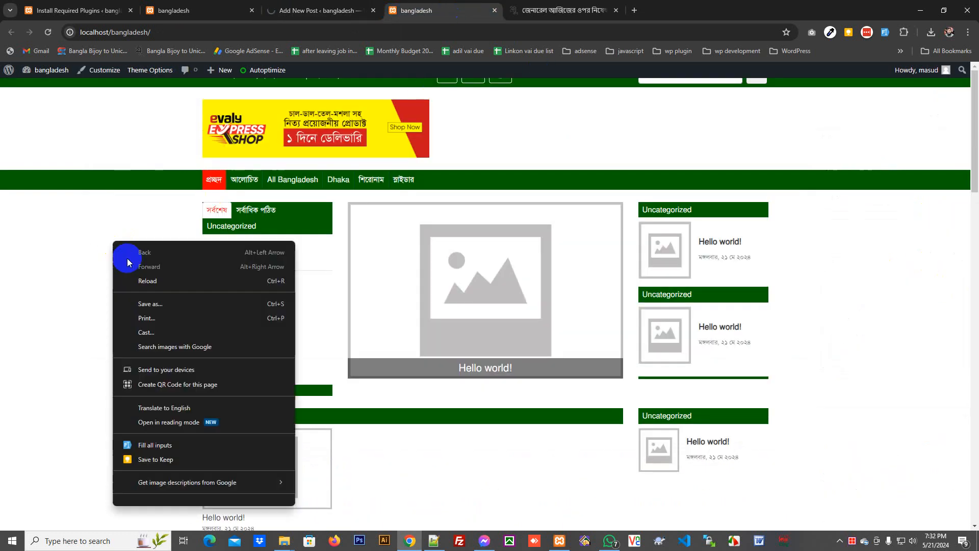
left_click(133, 277)
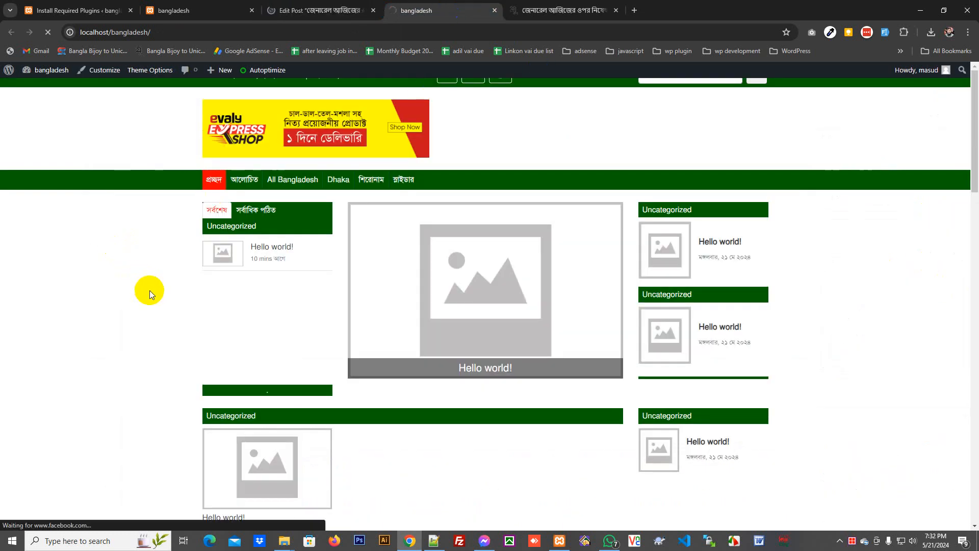
scroll(155, 308, "down", 10)
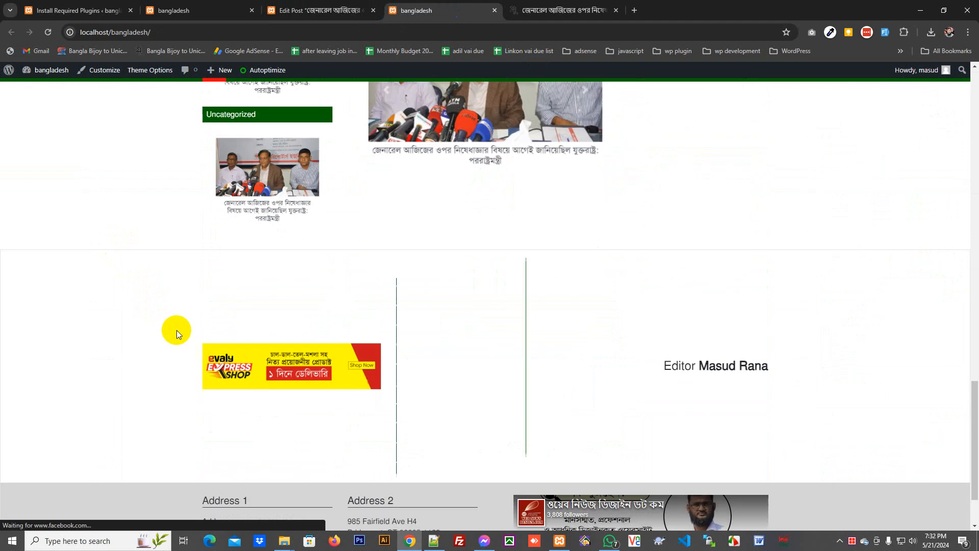
scroll(566, 296, "up", 10)
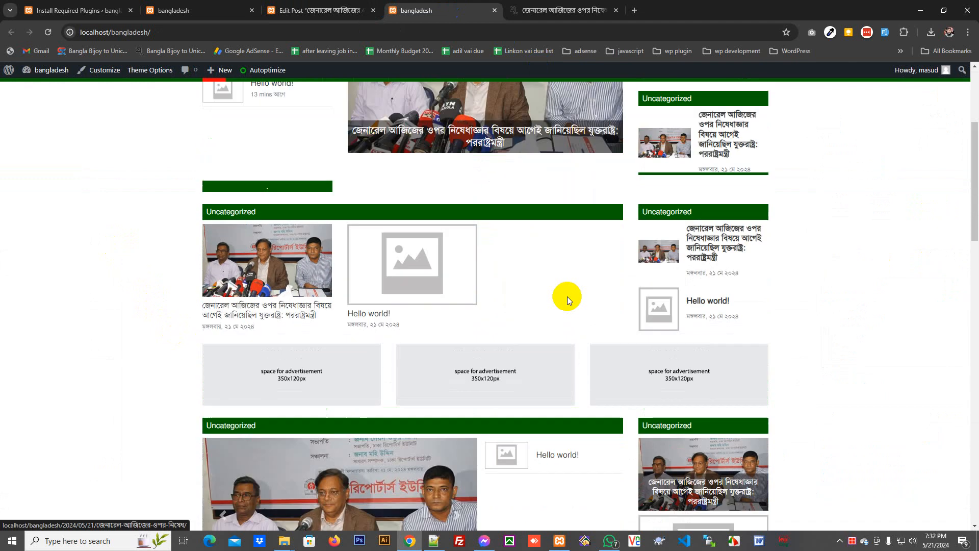
left_click(343, 5)
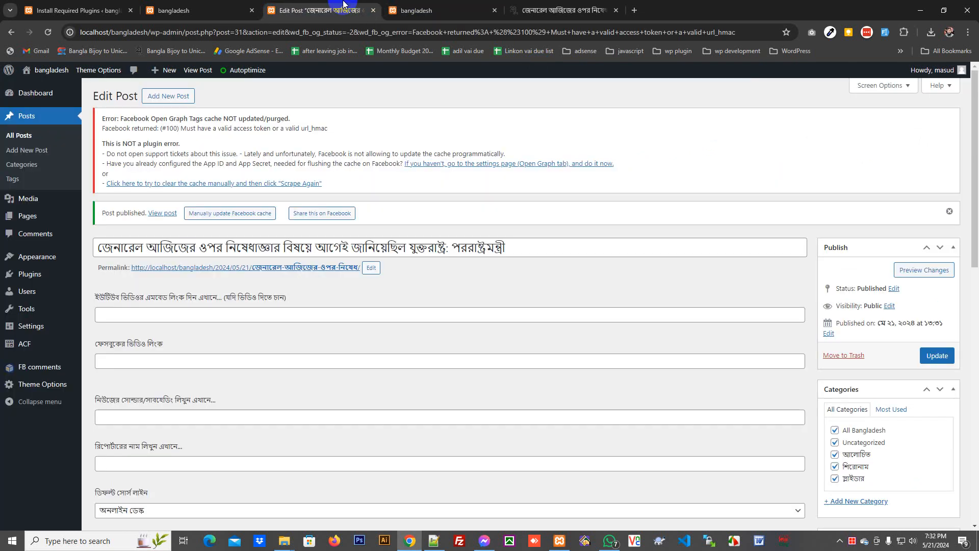
- In the Customizer's category names, background and colour section, enable Display Category Number
mouse_move(48, 257)
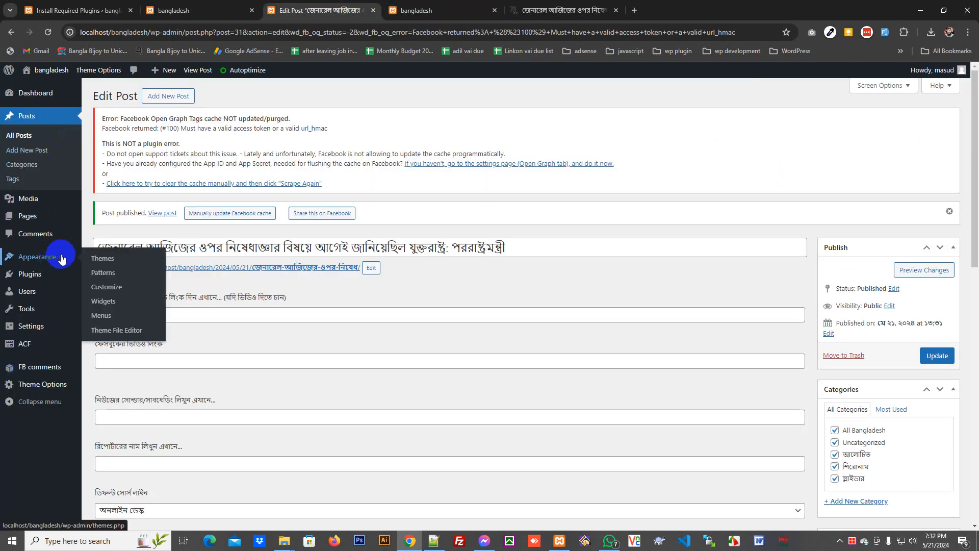
left_click(110, 290)
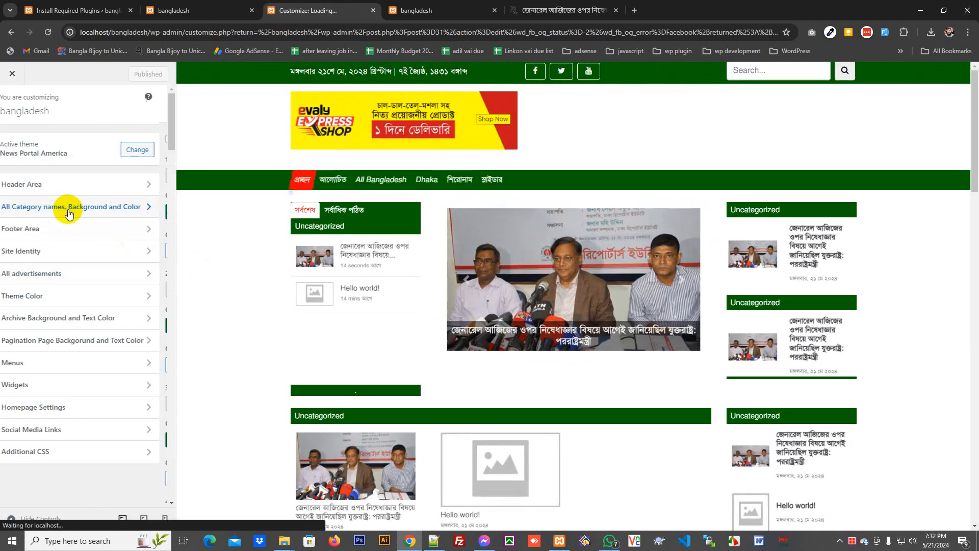
left_click(68, 208)
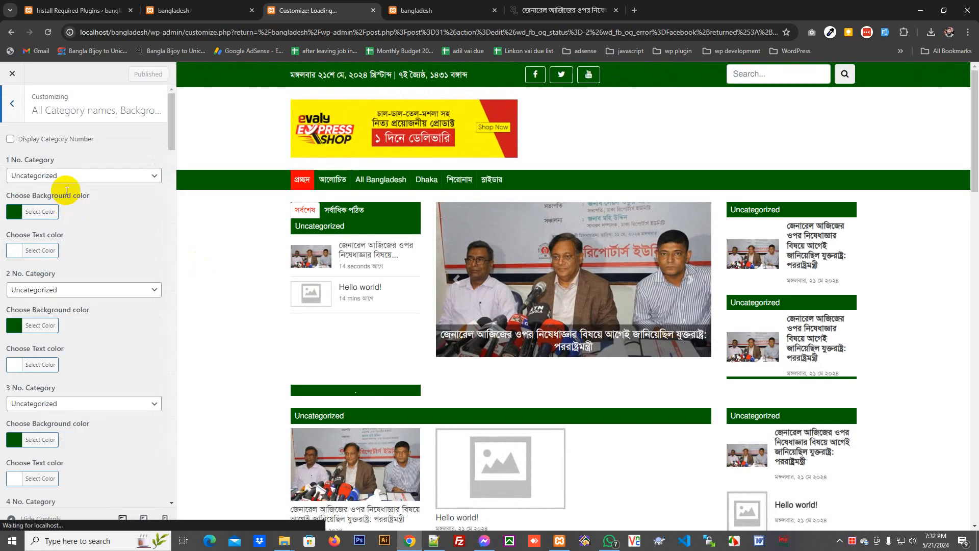
left_click(65, 177)
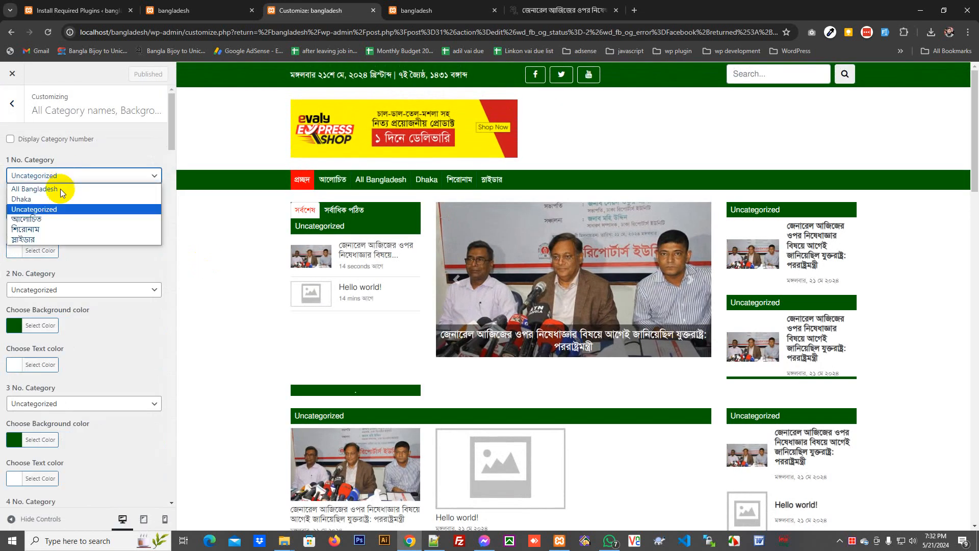
left_click(85, 180)
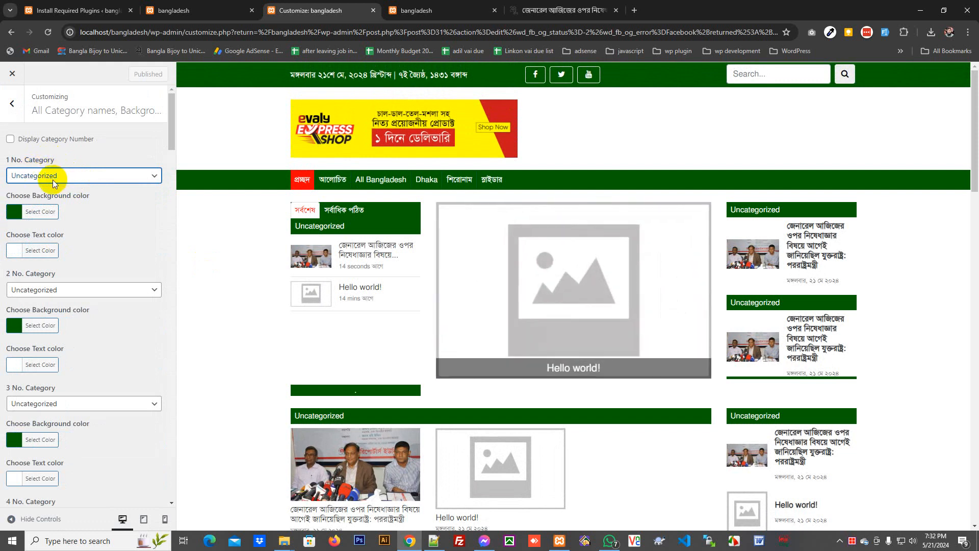
left_click(11, 139)
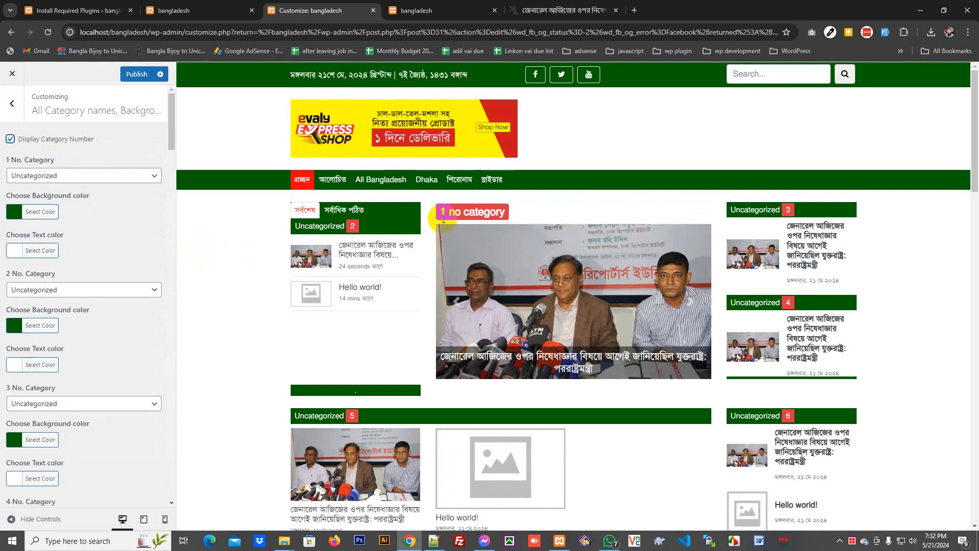
left_click_drag(440, 213, 521, 209)
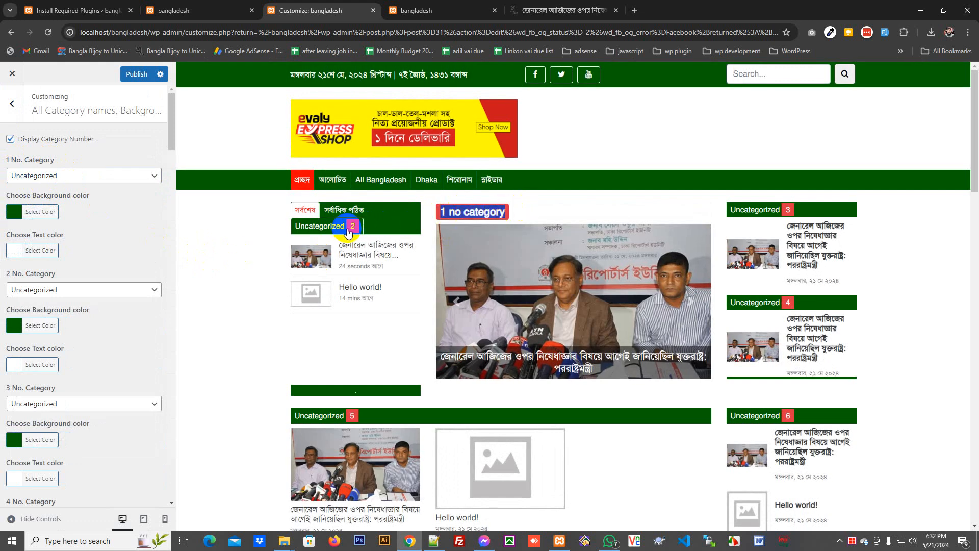
- Assign স্লাইডার, Dhaka and আলোচিত to category blocks 1, 2 and 3
left_click(55, 177)
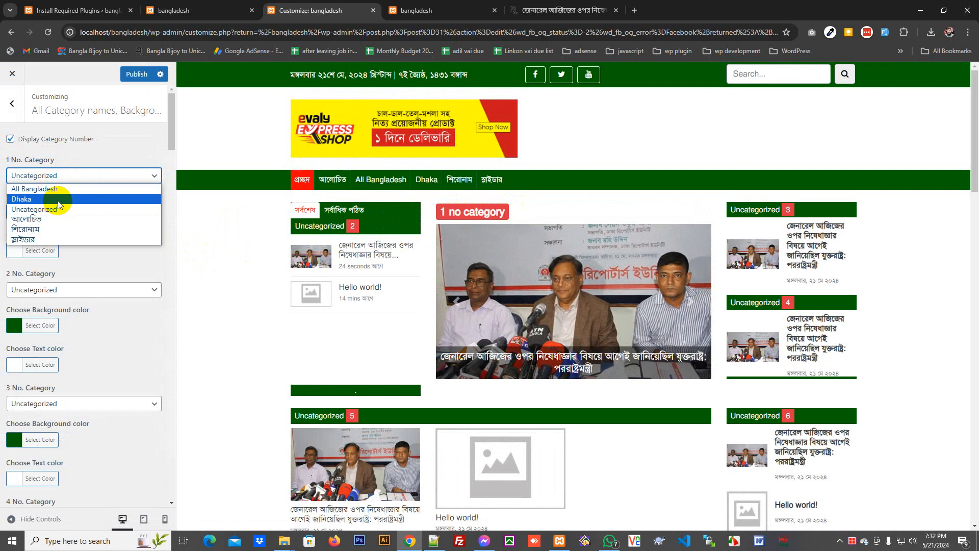
left_click(49, 240)
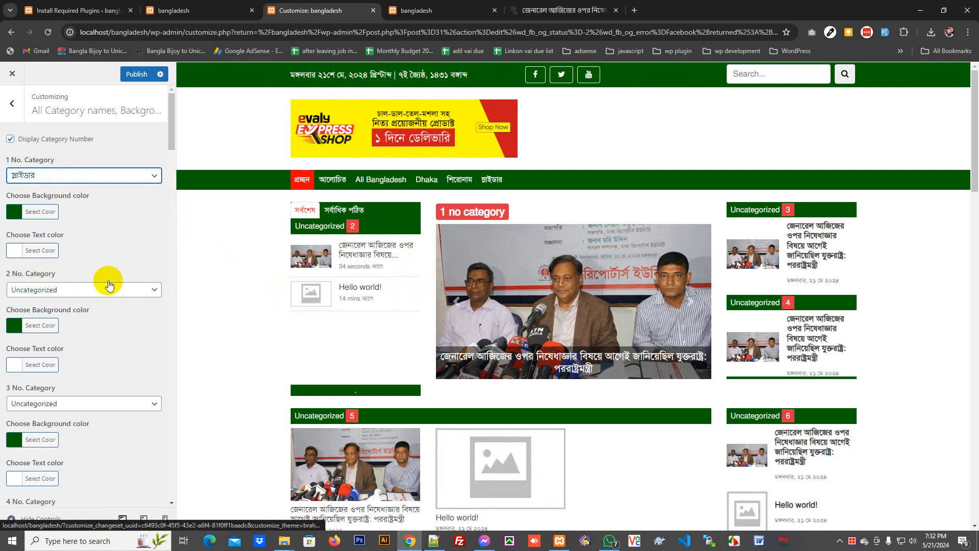
left_click(82, 290)
left_click(78, 312)
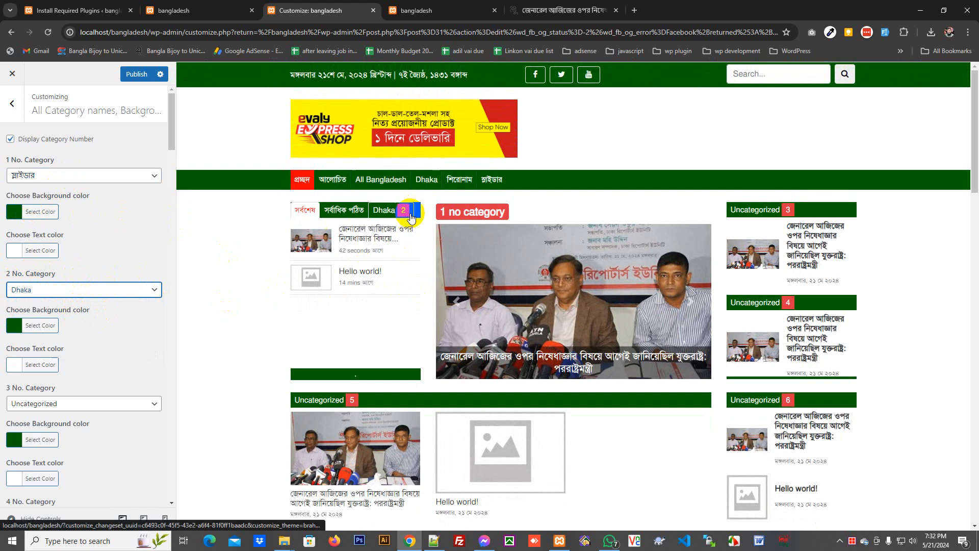
scroll(269, 228, "down", 2)
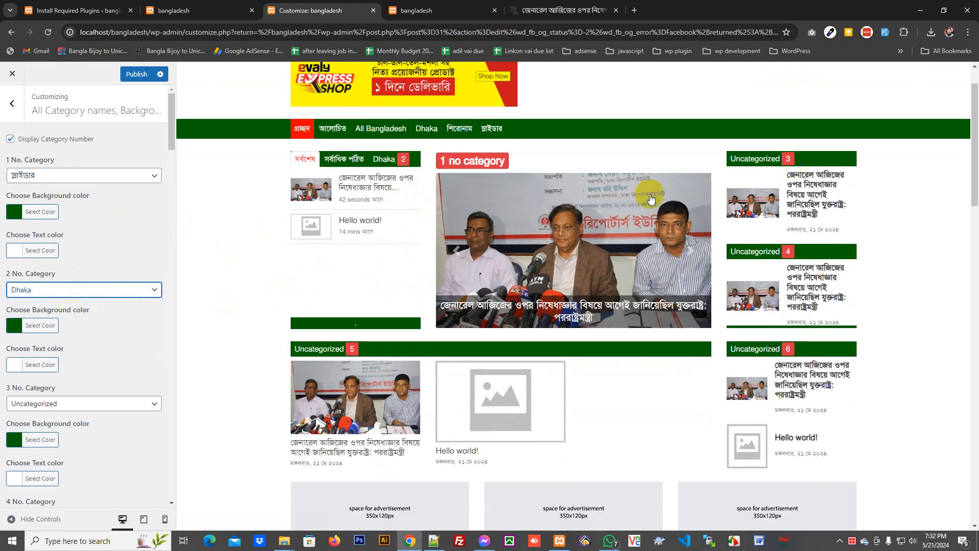
left_click(40, 402)
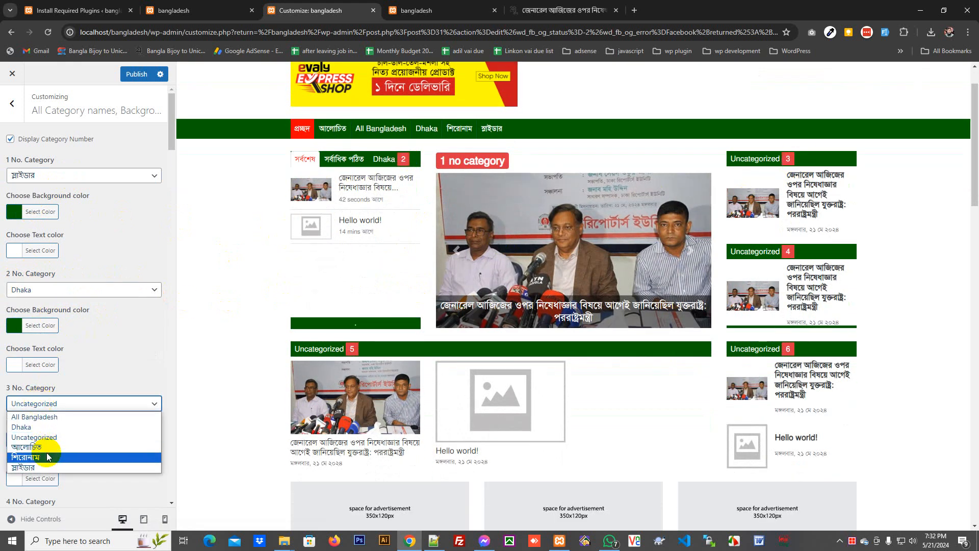
left_click(43, 448)
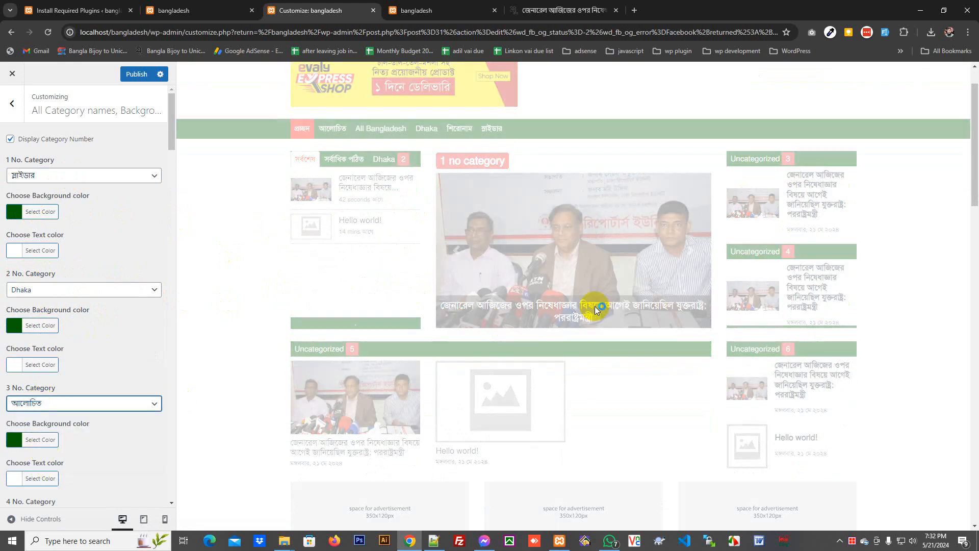
scroll(801, 255, "down", 15)
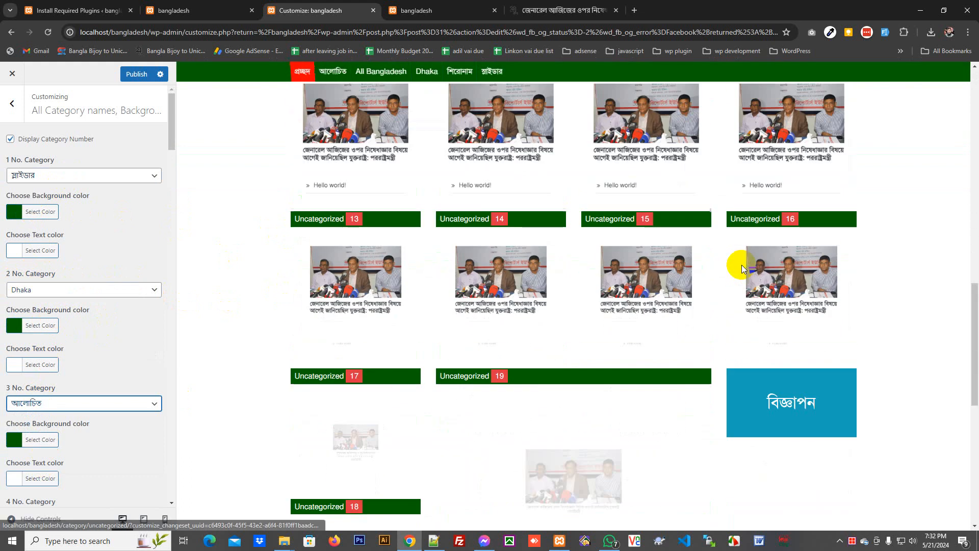
scroll(714, 275, "down", 3)
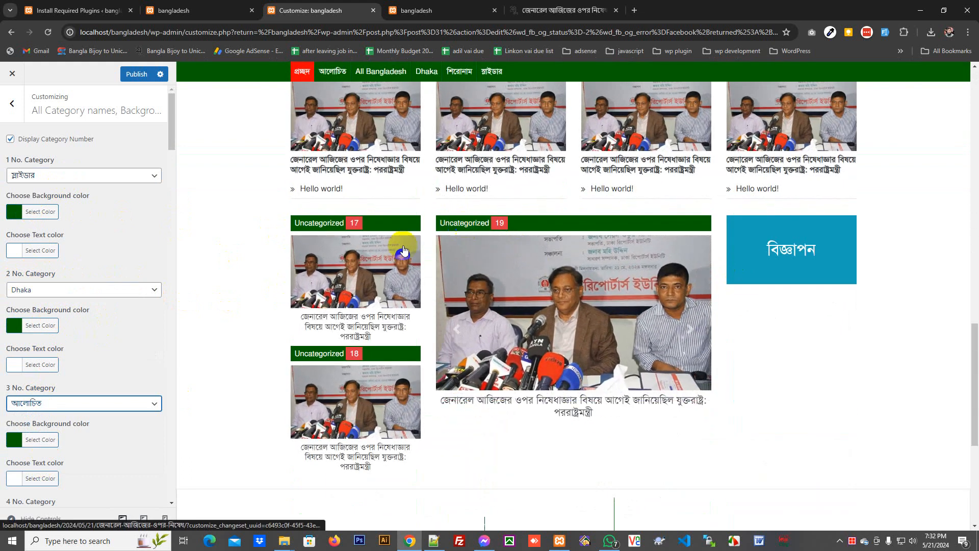
scroll(93, 329, "down", 15)
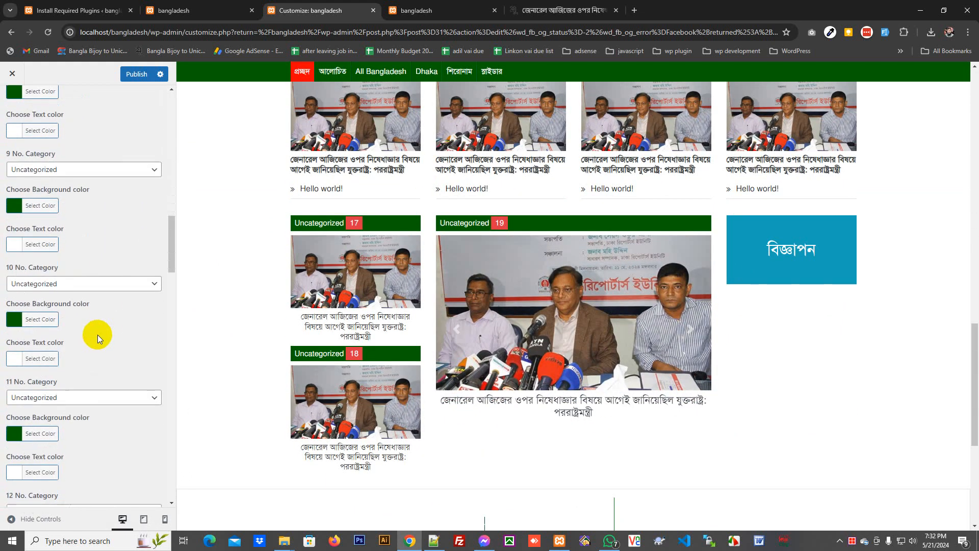
- Set category block 19 to শিরোনাম
scroll(98, 335, "down", 12)
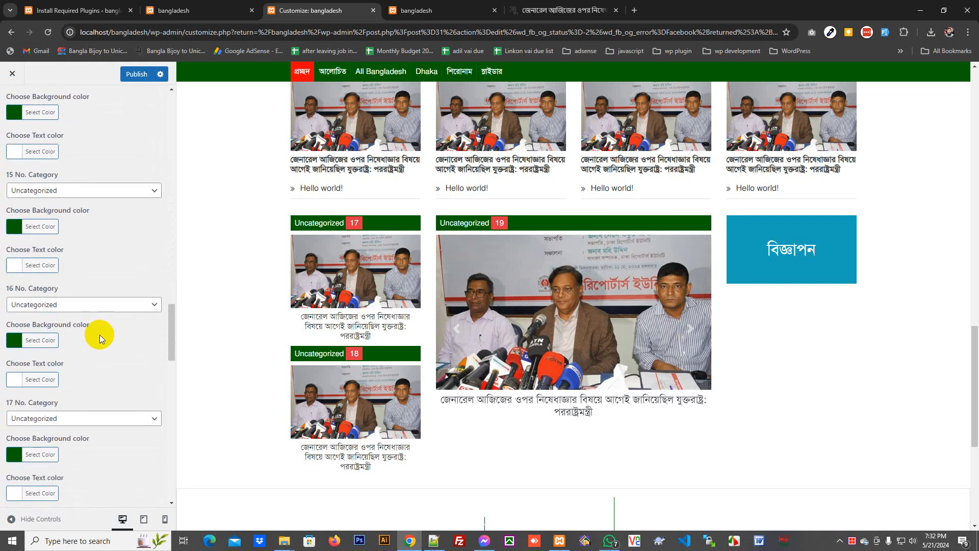
scroll(100, 334, "down", 6)
left_click(57, 340)
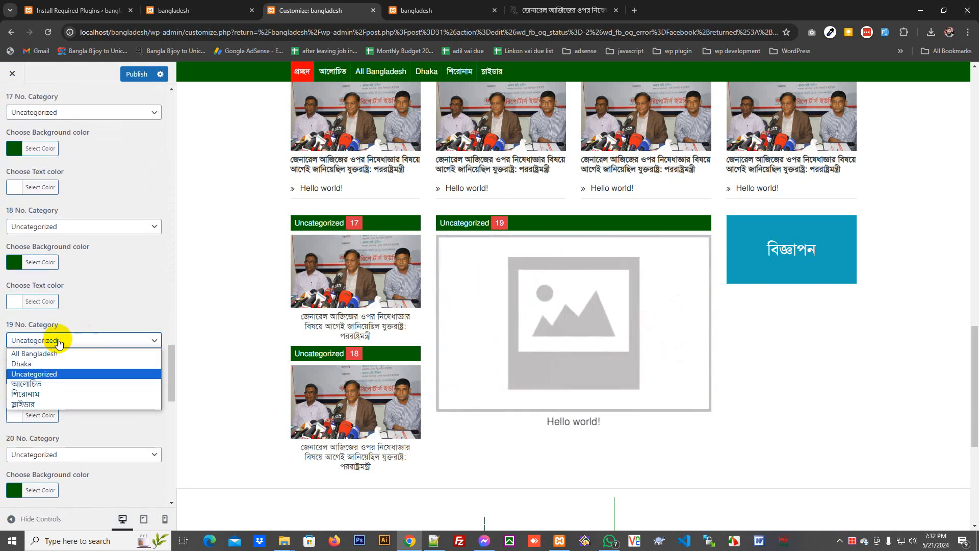
left_click(53, 394)
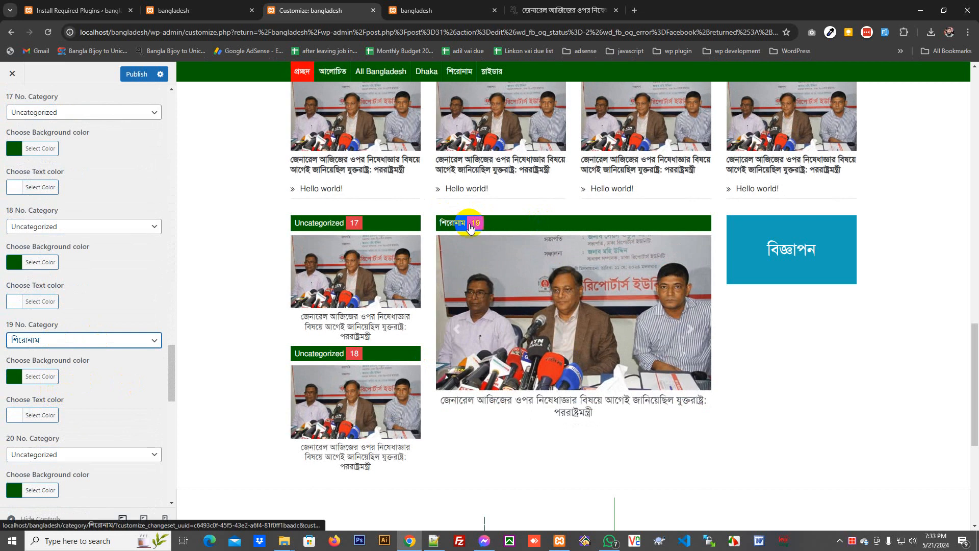
- Give block 19 a purple #8224e3 background and yellow #eeee22 text, then publish
scroll(31, 342, "down", 1)
left_click(21, 328)
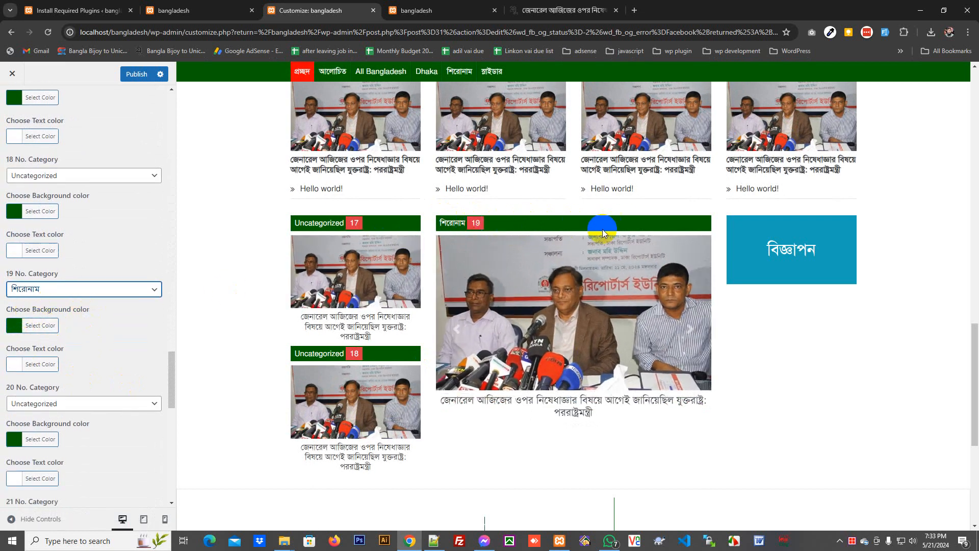
left_click(41, 325)
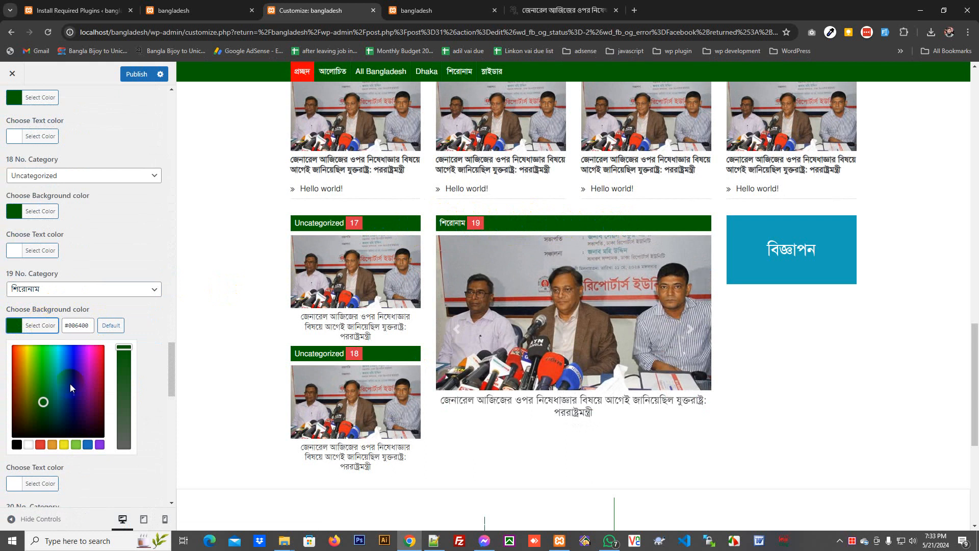
left_click(100, 445)
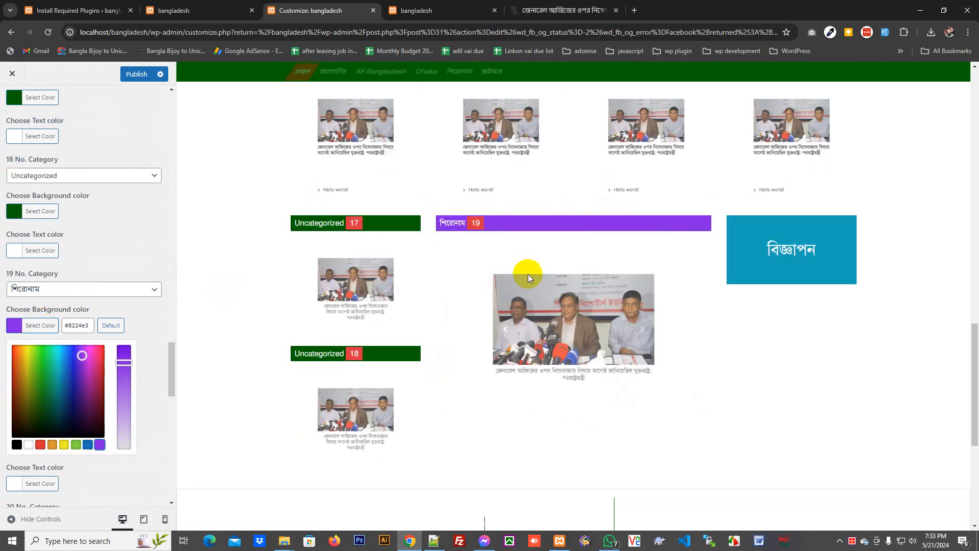
scroll(60, 405, "down", 3)
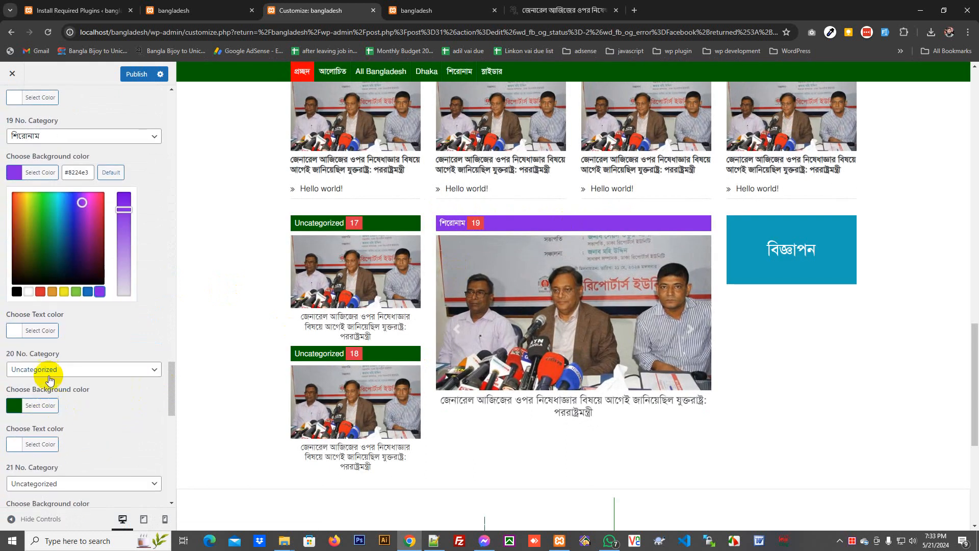
left_click(38, 332)
left_click(40, 331)
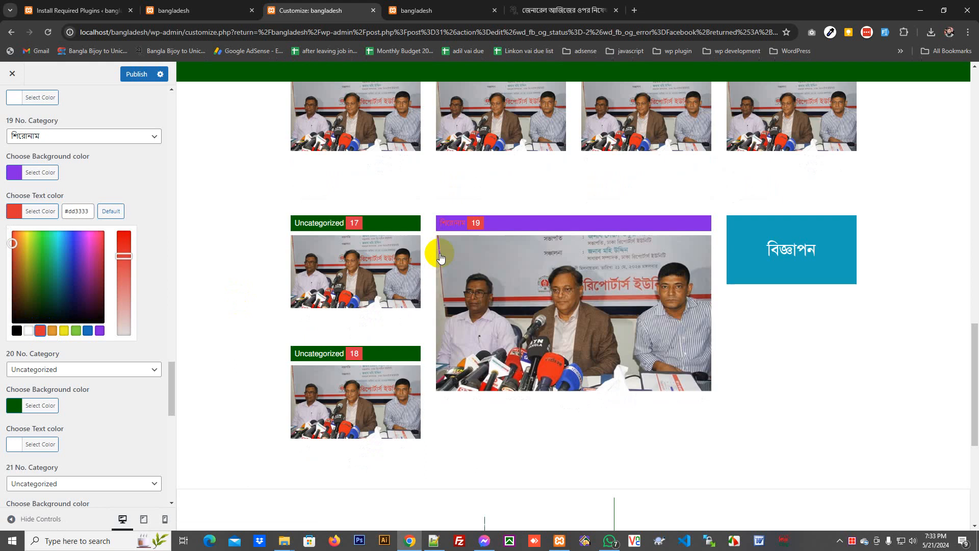
left_click(64, 330)
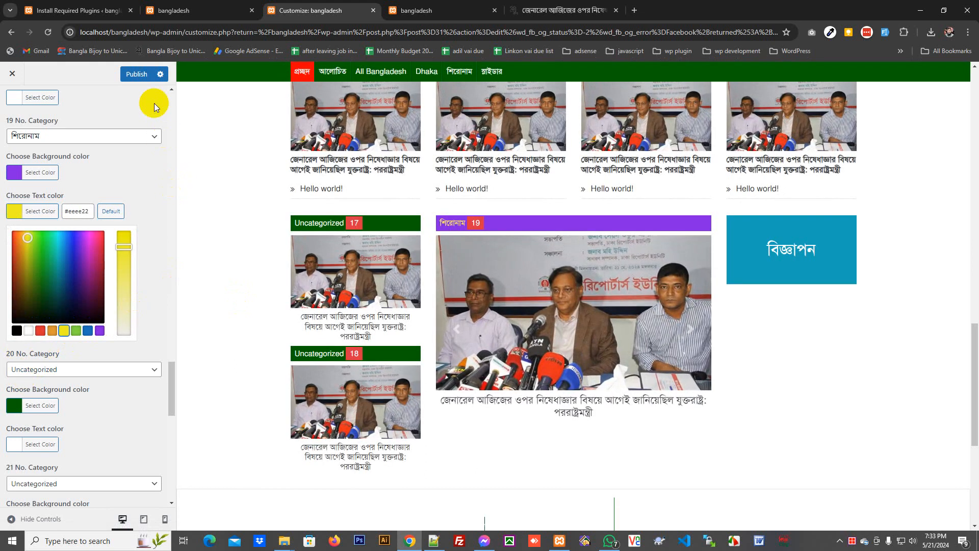
left_click(137, 74)
scroll(542, 259, "up", 19)
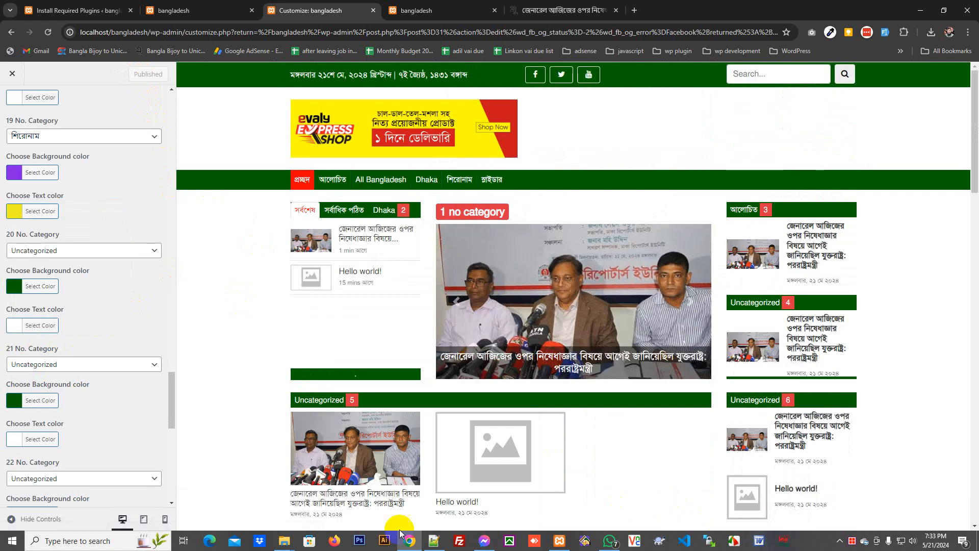
- Check the checklist, then reload and scroll the live homepage to confirm the numbered category blocks
left_click(427, 543)
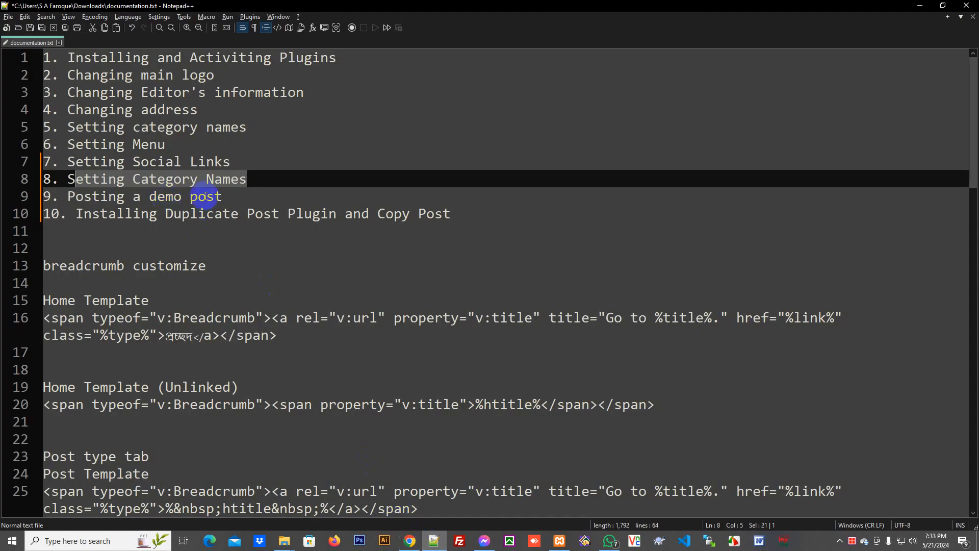
left_click(409, 541)
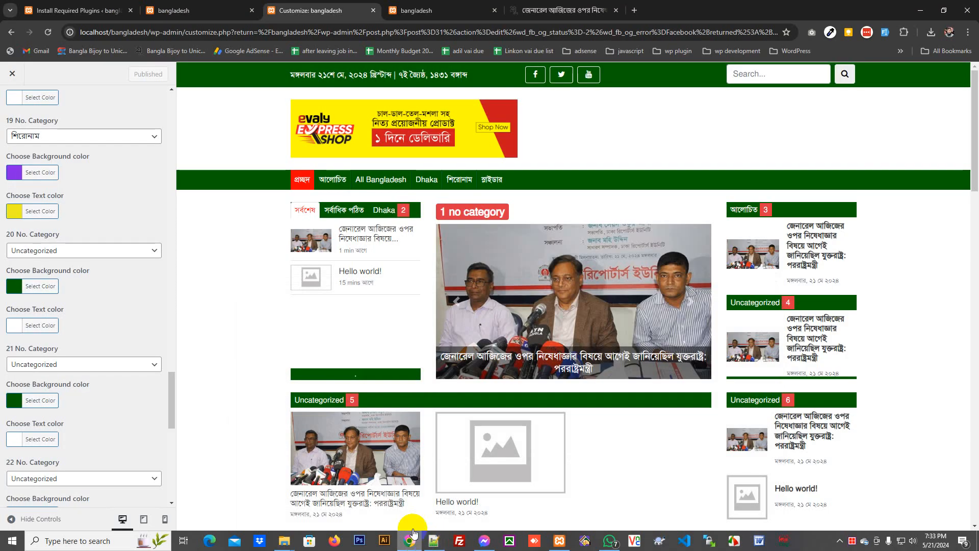
key("ctrl+Tab")
right_click(180, 230)
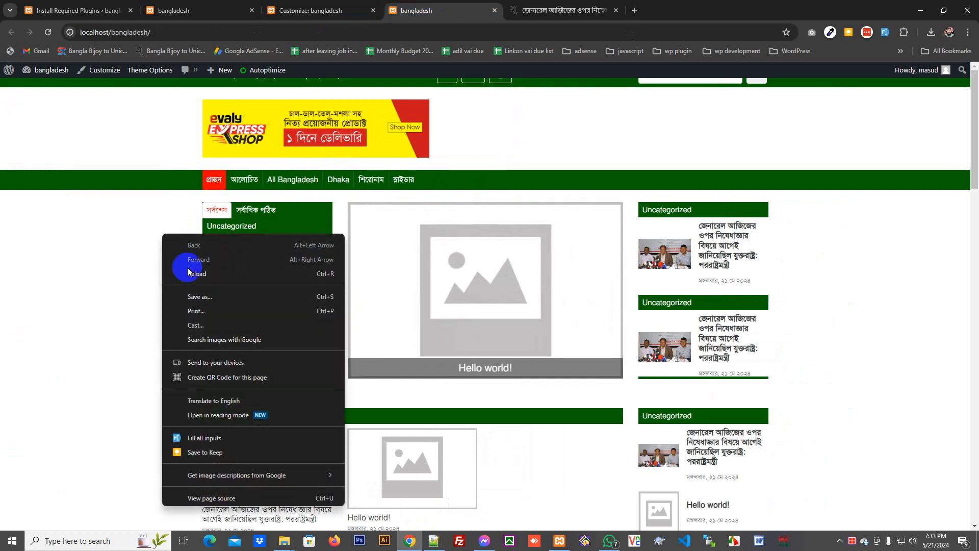
left_click(191, 275)
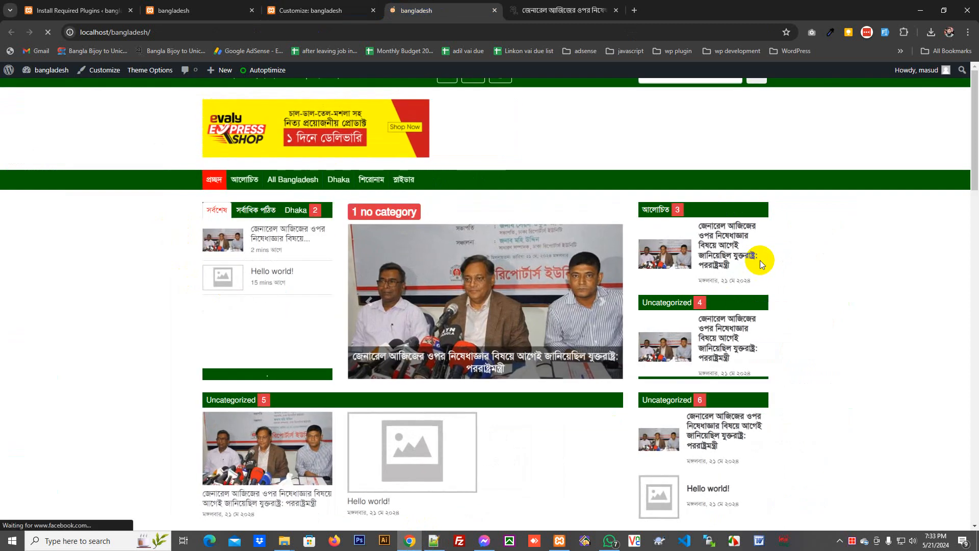
scroll(393, 312, "down", 3)
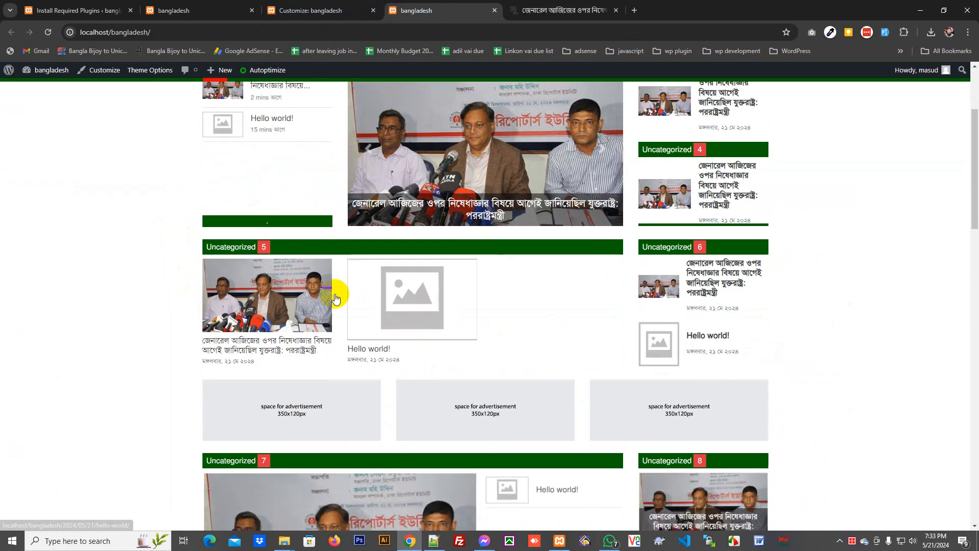
scroll(796, 320, "down", 5)
scroll(586, 282, "up", 3)
scroll(586, 283, "down", 3)
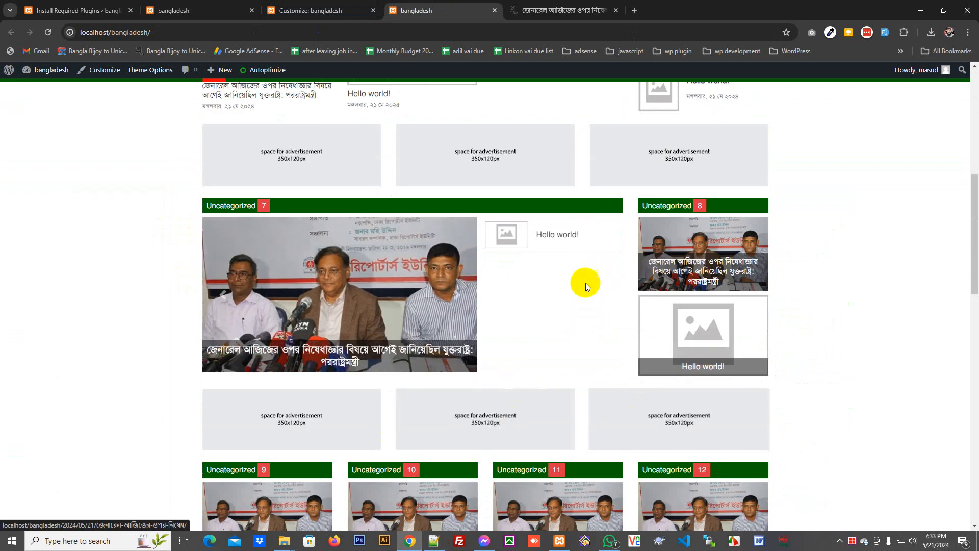
- Go back to the Customizer tab and close it, returning to the post editor
left_click(207, 7)
left_click(92, 5)
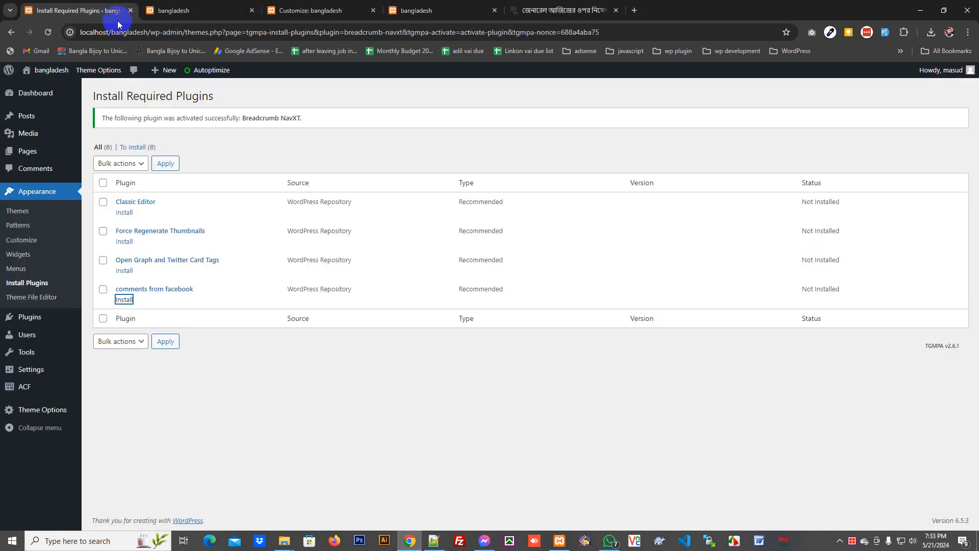
left_click(282, 6)
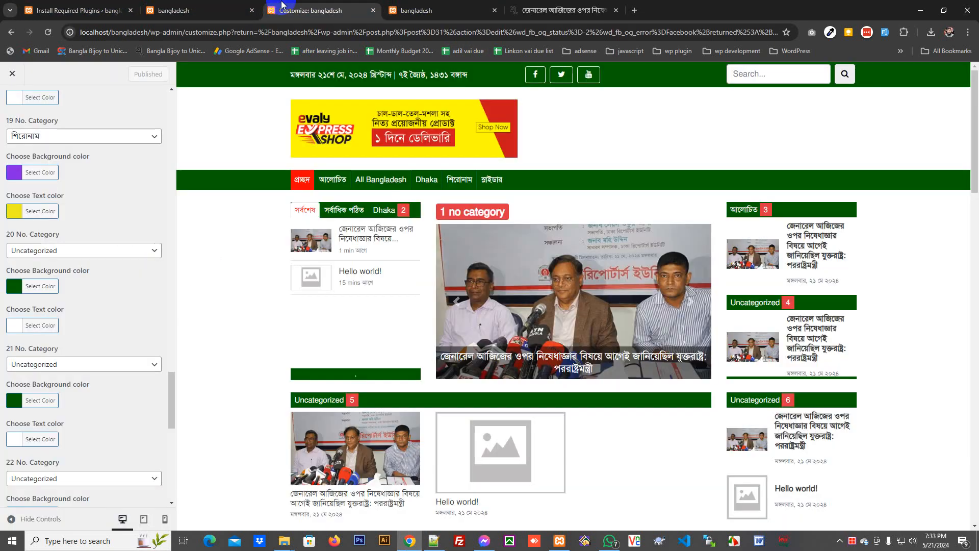
left_click(12, 73)
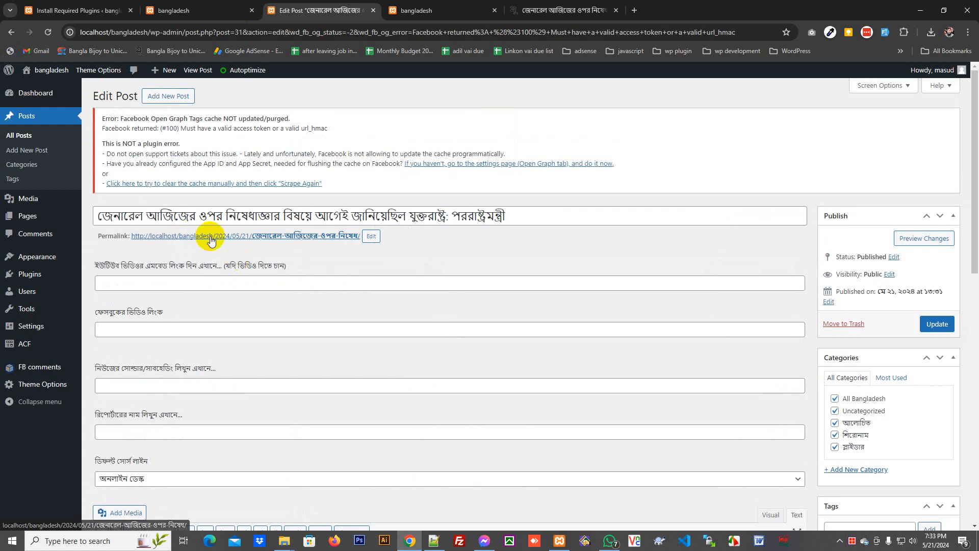
- Search the plugin directory for 'duplicator', then install and activate Duplicate Post by Inisev
left_click(29, 276)
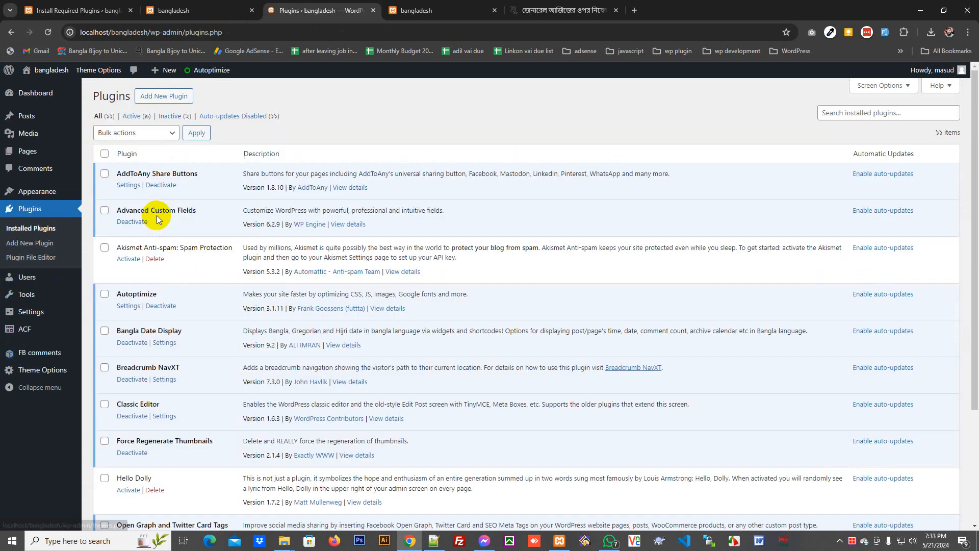
left_click(163, 96)
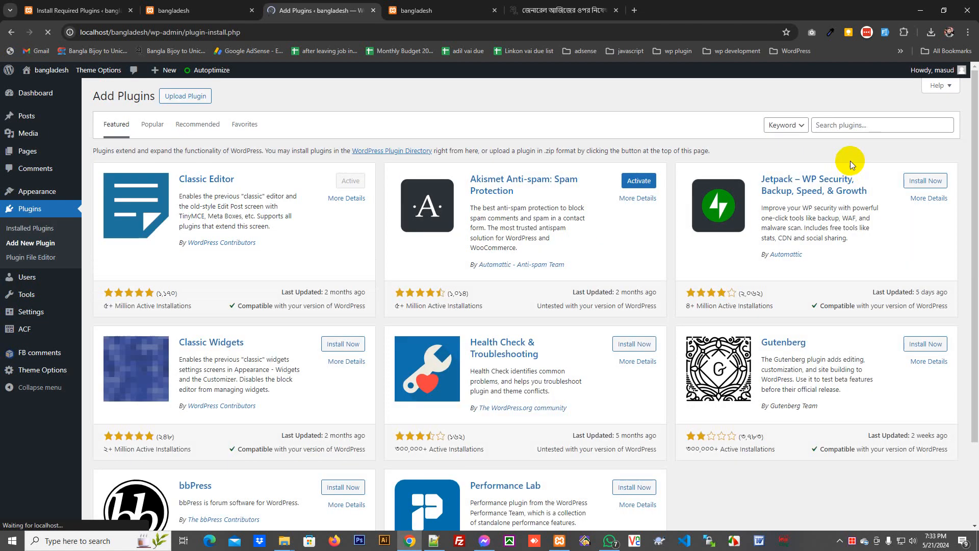
left_click(857, 124)
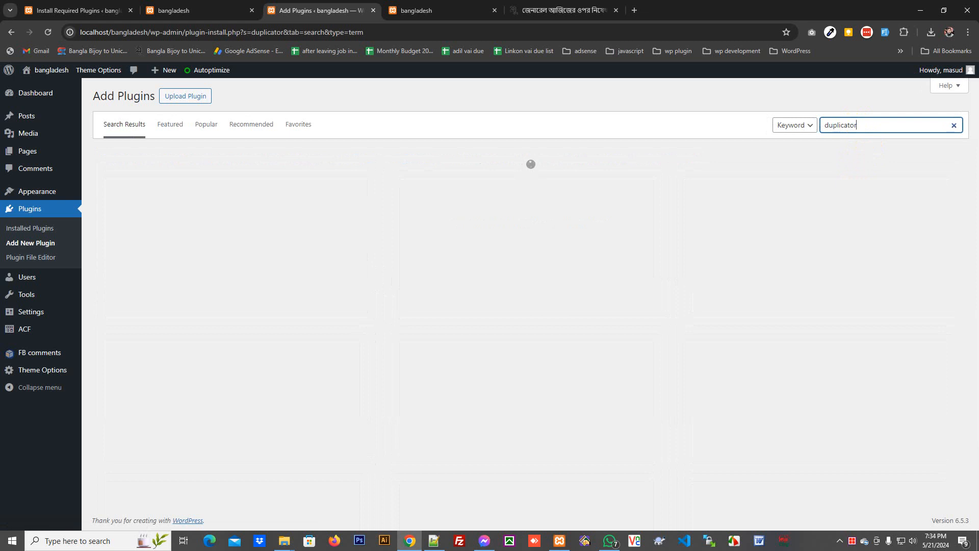
key("ctrl+a")
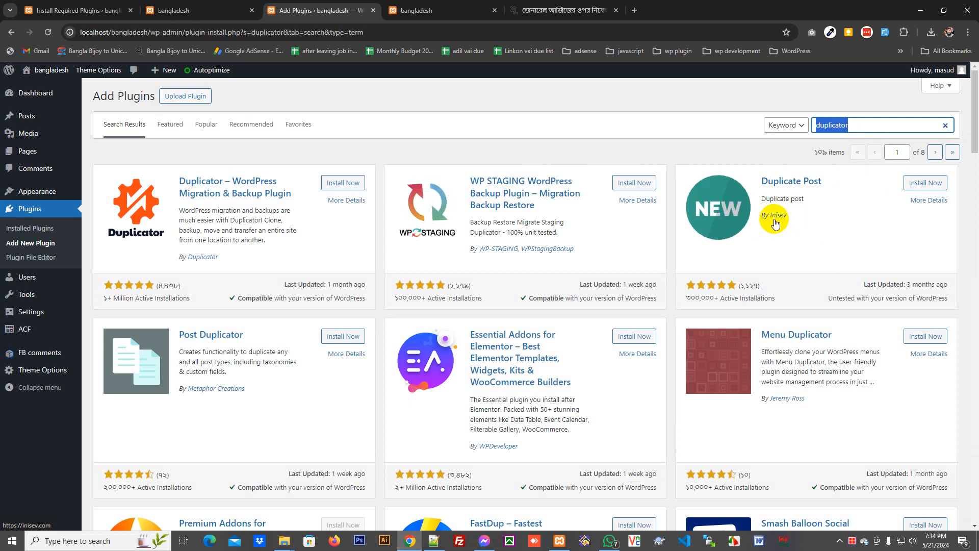
left_click(927, 185)
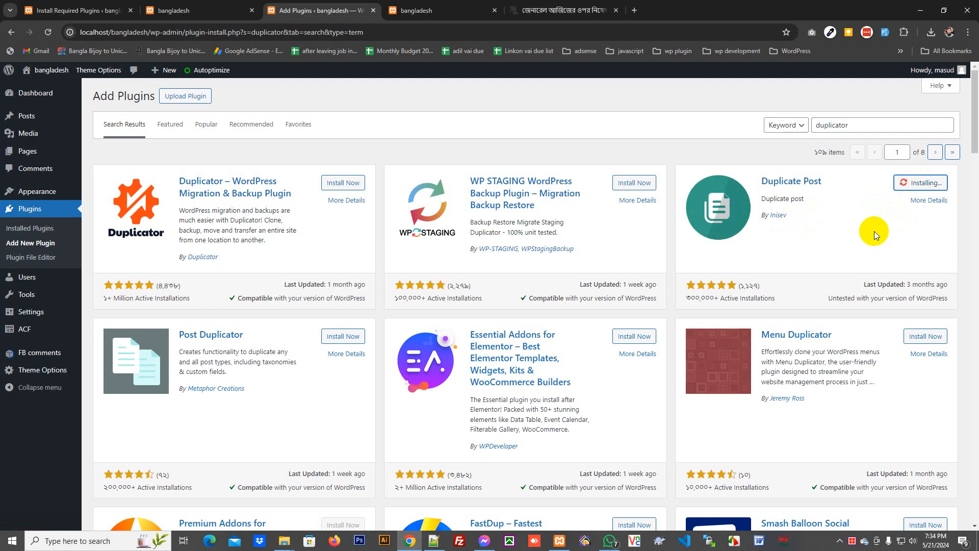
left_click(929, 187)
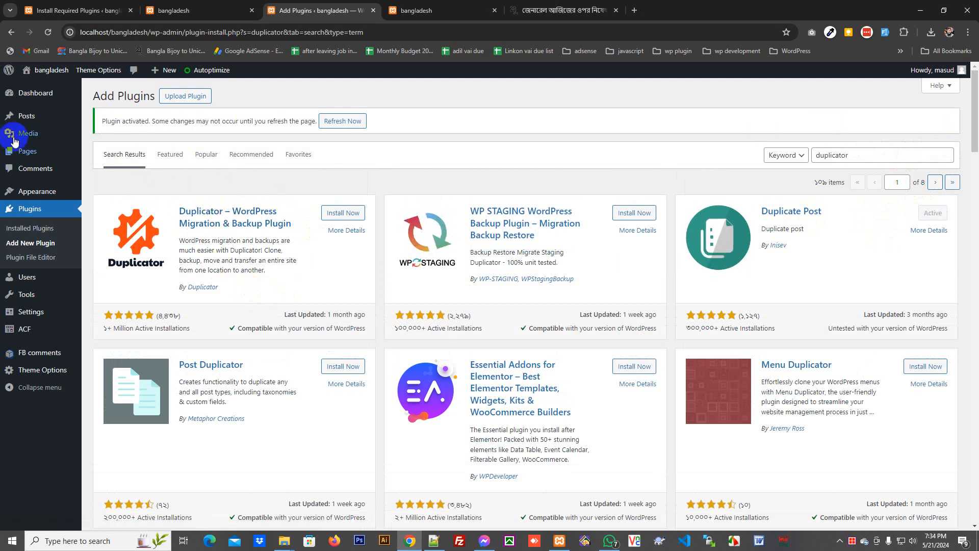
- Skip the plugin's tracking prompt and copy the Jugantor article 10 times from All Posts
mouse_move(18, 117)
left_click(111, 120)
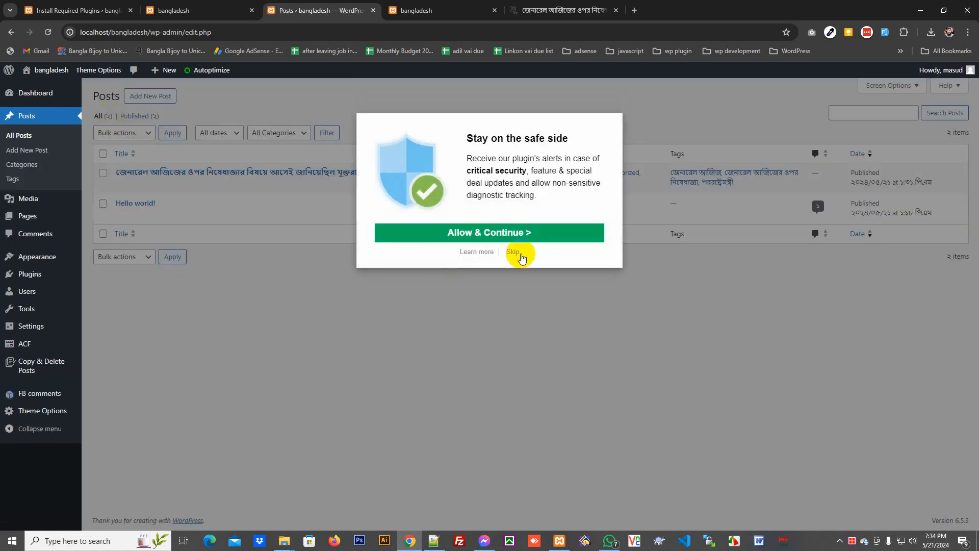
left_click(519, 255)
mouse_move(221, 188)
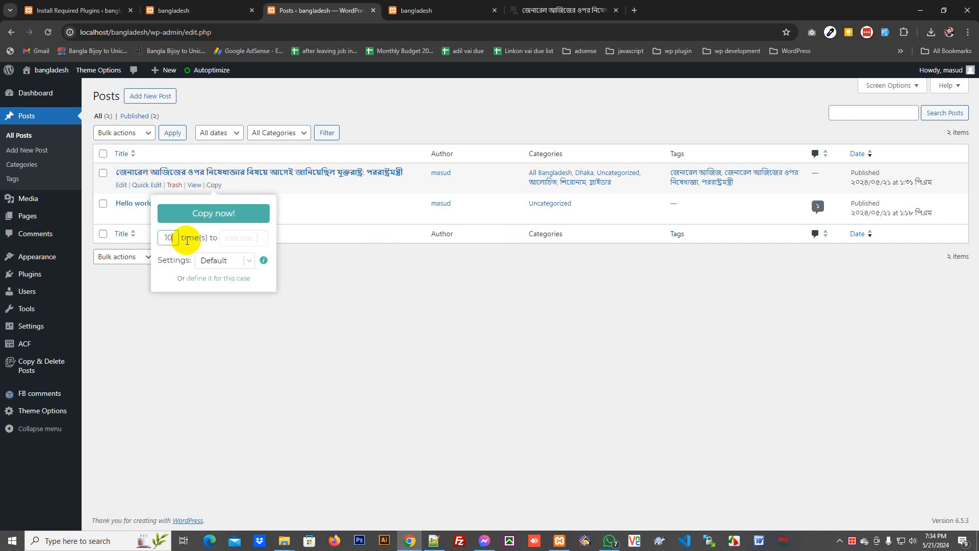
left_click(222, 226)
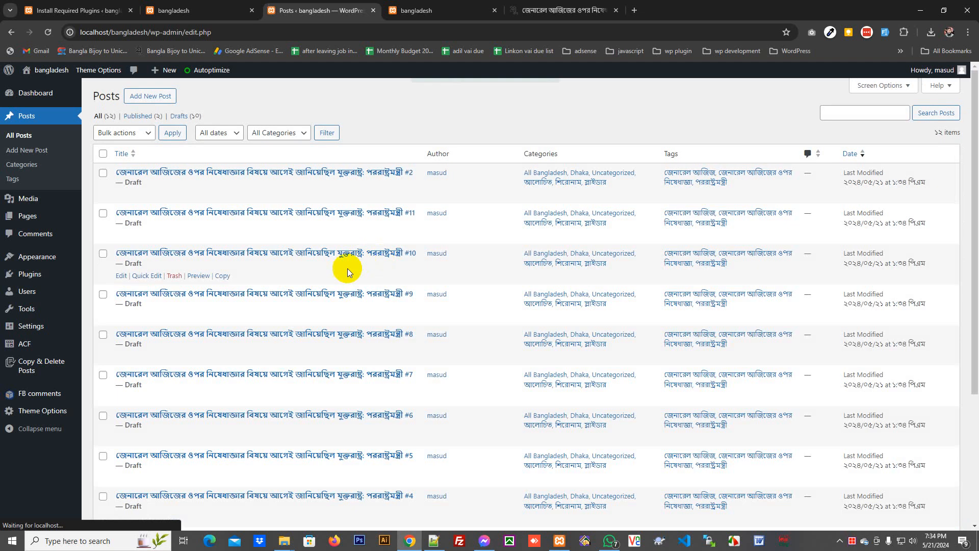
- Open draft #2's edit page in a new tab and close the two old tabs
right_click(123, 195)
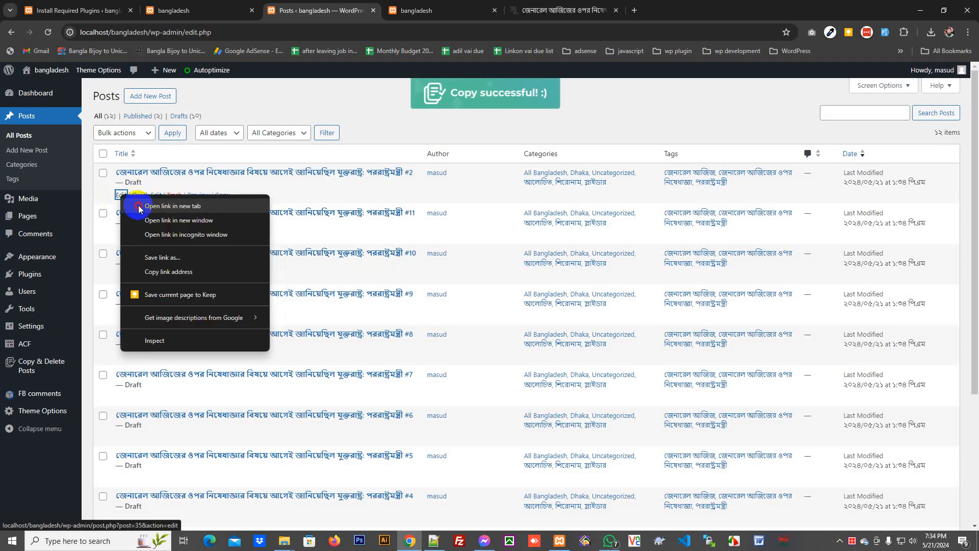
left_click(145, 204)
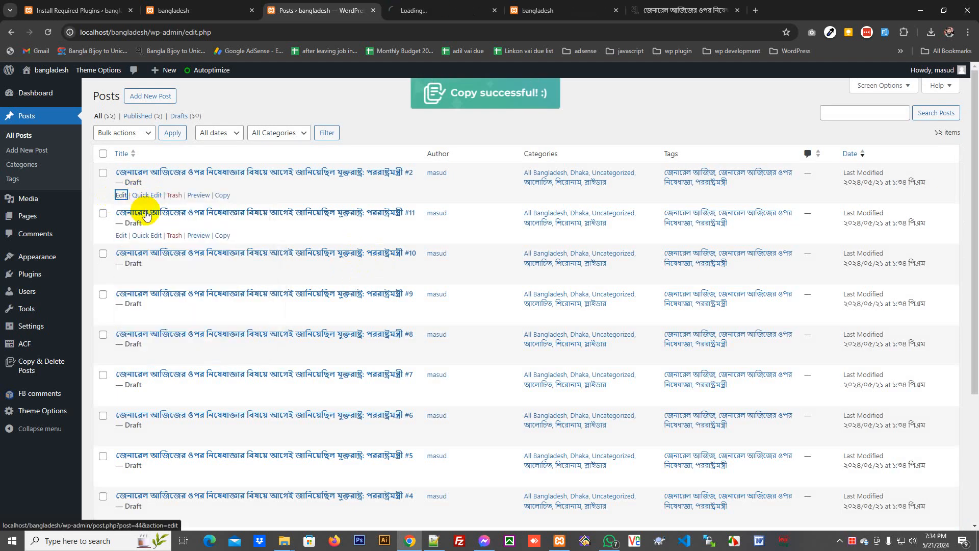
left_click(616, 11)
left_click(616, 11)
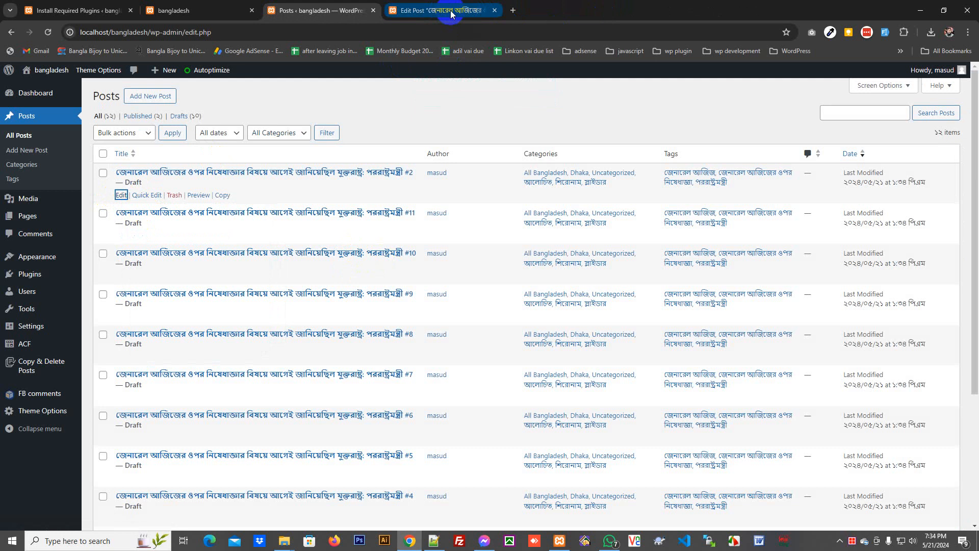
- Open the edit pages of drafts #11 through #7 in new tabs
right_click(122, 240)
left_click(138, 250)
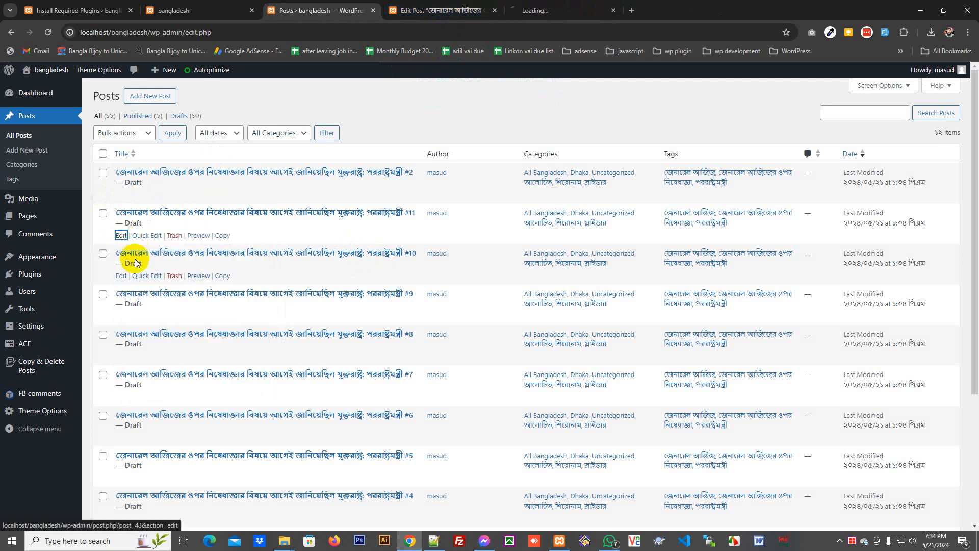
right_click(122, 281)
left_click(136, 289)
scroll(135, 283, "down", 2)
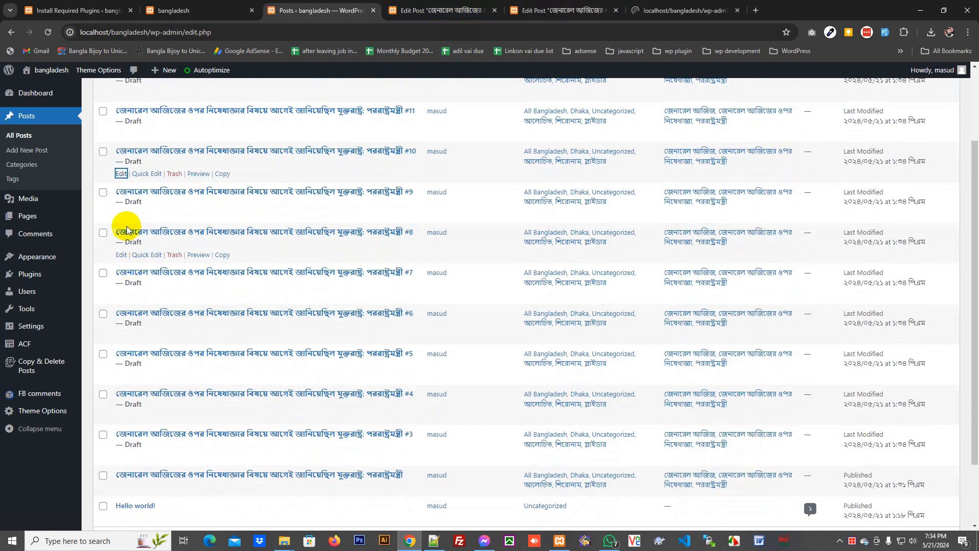
right_click(122, 215)
left_click(135, 223)
right_click(122, 255)
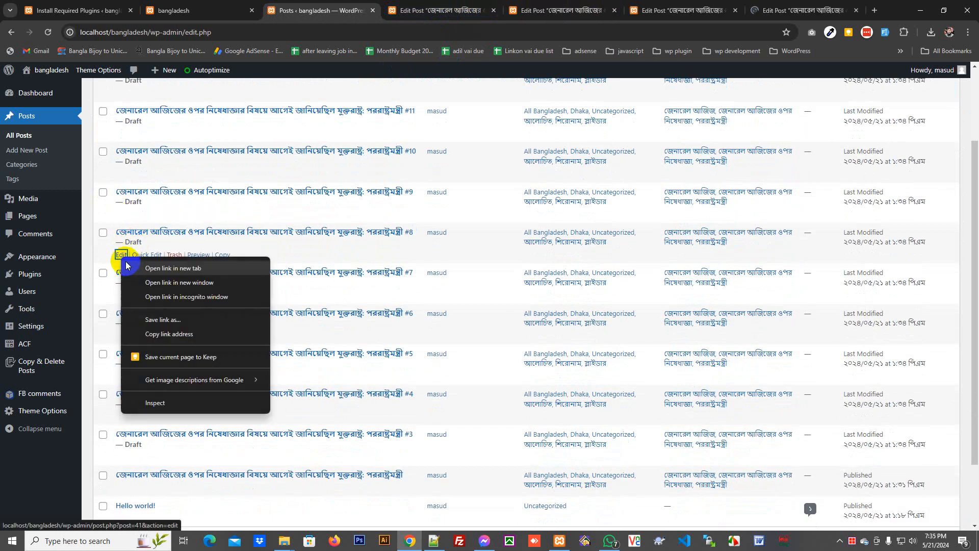
left_click(134, 264)
right_click(121, 295)
left_click(135, 302)
- Open edit tabs for drafts #6 through #3 and the original post, then switch to draft #2
scroll(128, 291, "down", 1)
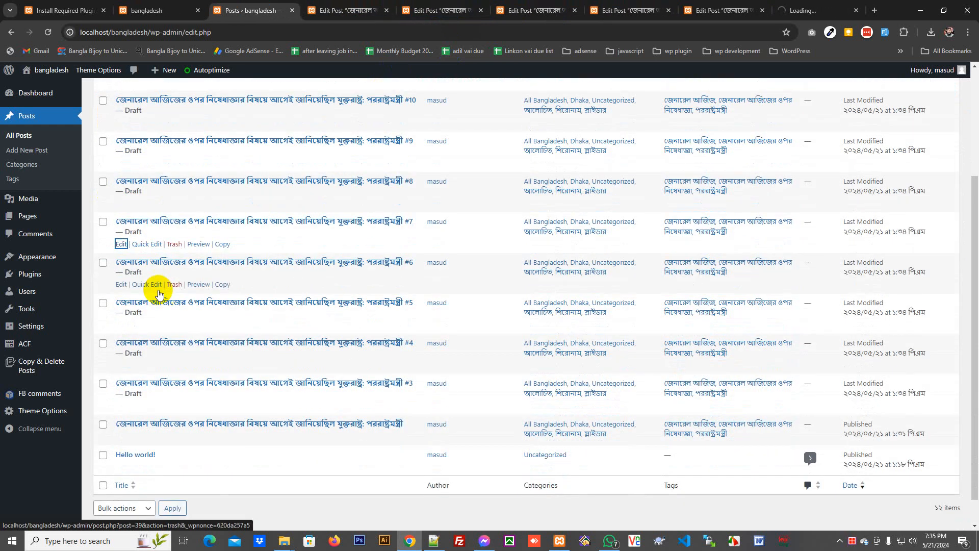
right_click(122, 286)
left_click(135, 292)
right_click(122, 326)
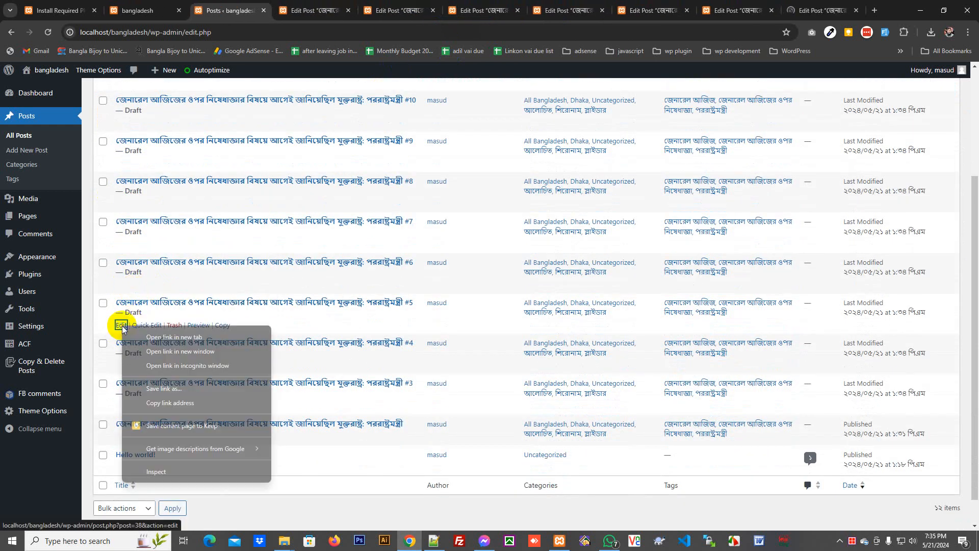
left_click(137, 334)
right_click(121, 365)
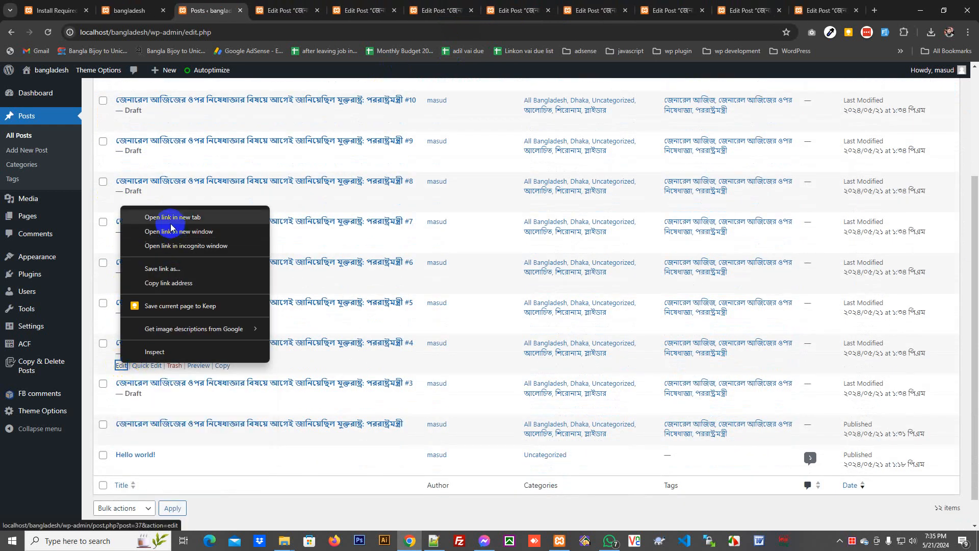
left_click(136, 214)
right_click(122, 406)
left_click(169, 259)
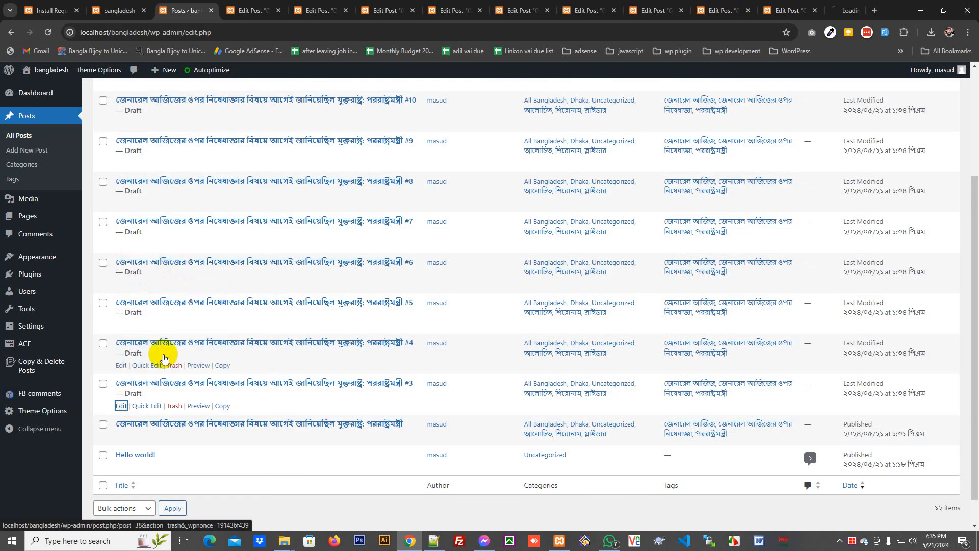
right_click(121, 436)
left_click(181, 290)
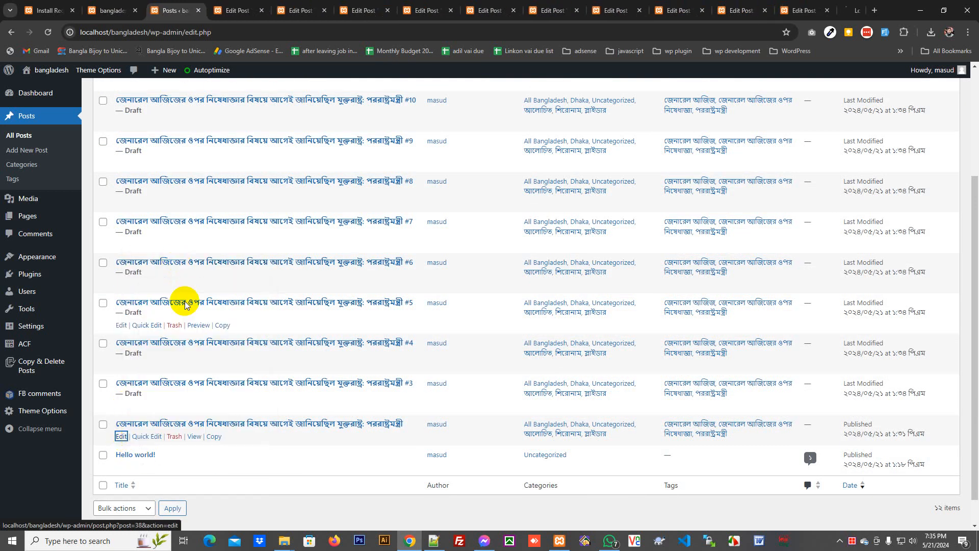
left_click(231, 10)
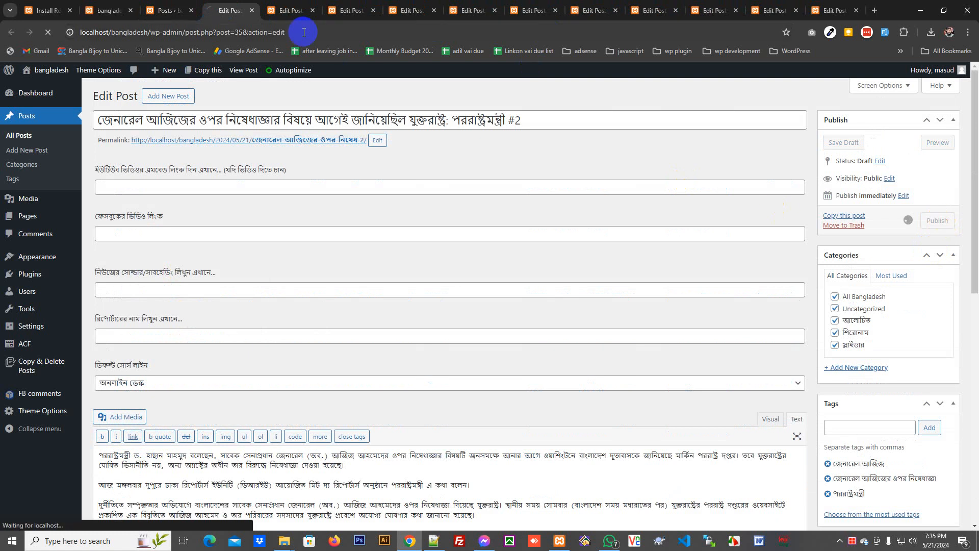
- Publish drafts #11, #10 and #5 while stepping through the draft tabs to the original post
left_click(290, 10)
left_click(935, 221)
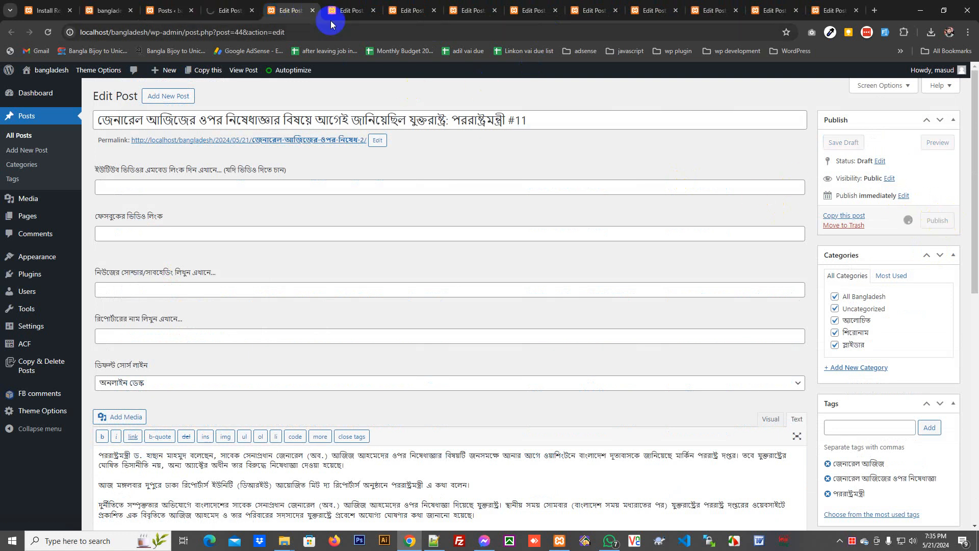
left_click(347, 10)
left_click(935, 221)
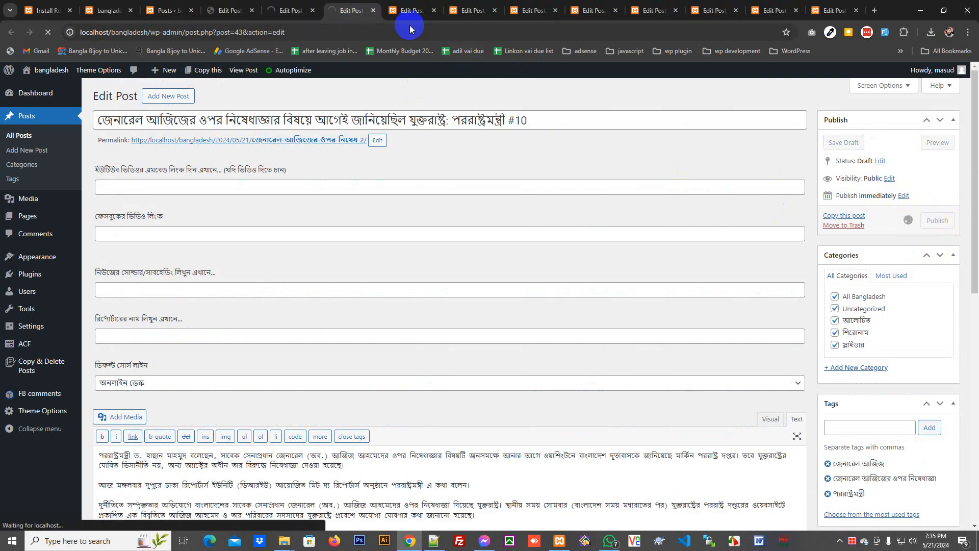
left_click(408, 10)
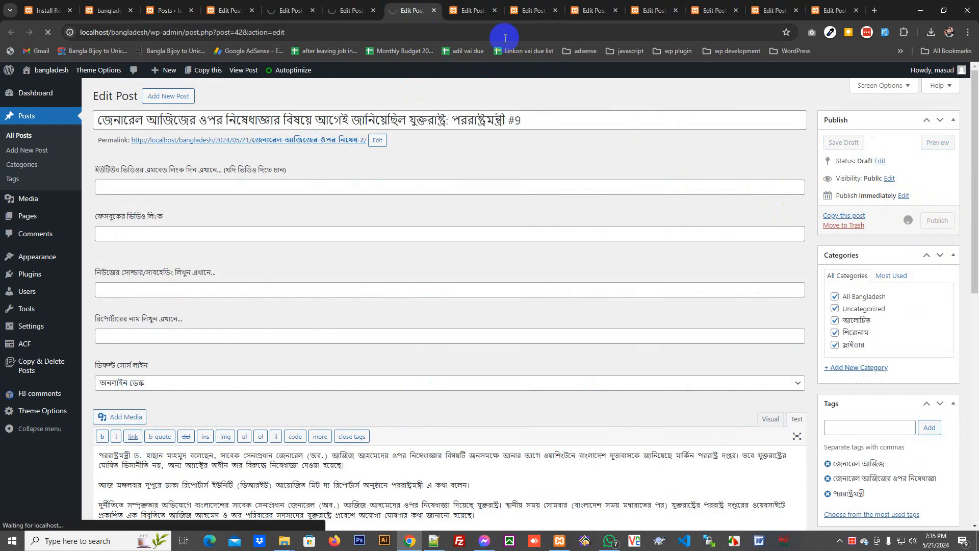
left_click(469, 10)
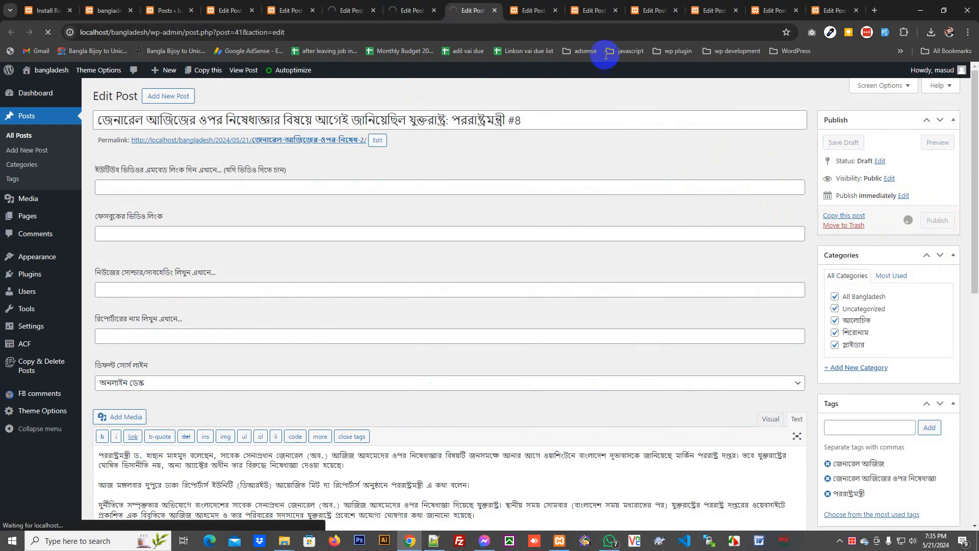
left_click(533, 11)
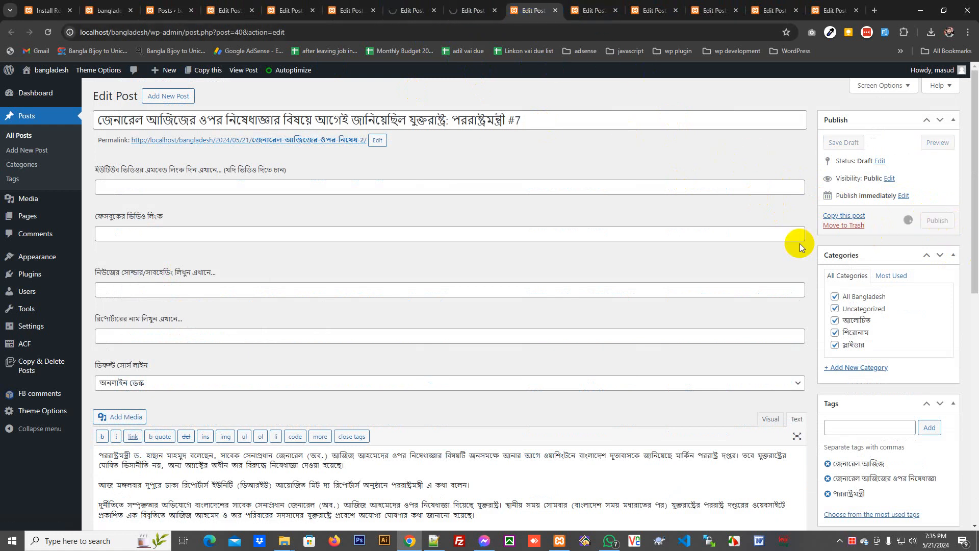
left_click(592, 11)
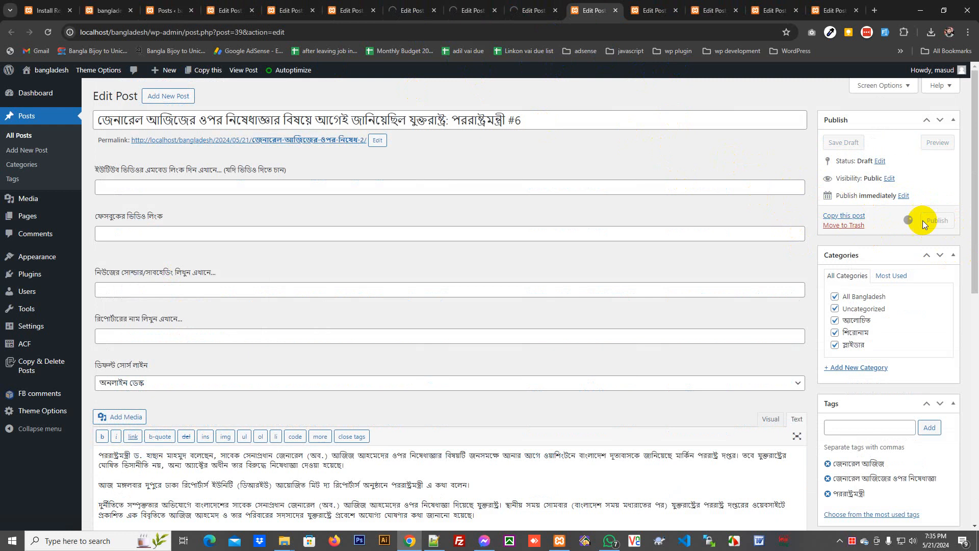
left_click(656, 10)
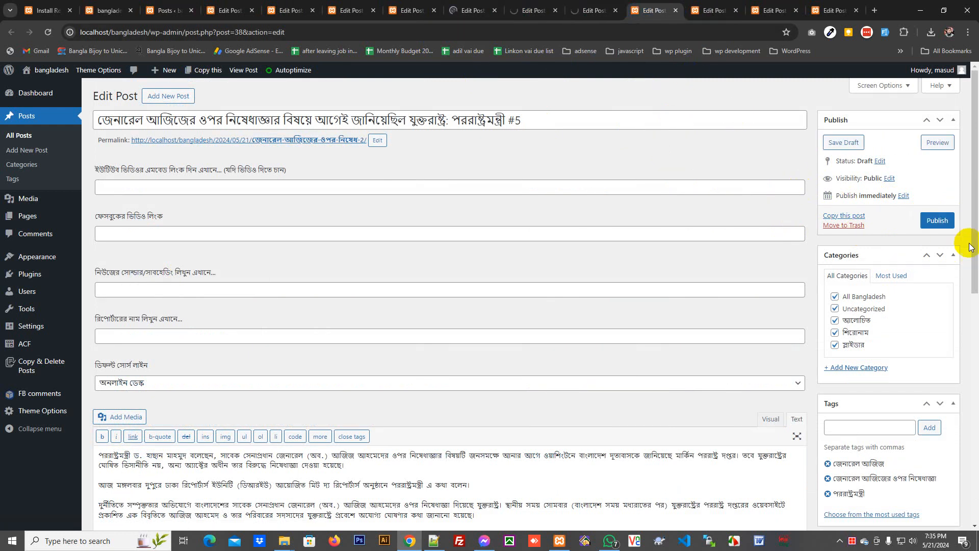
left_click(937, 220)
left_click(704, 10)
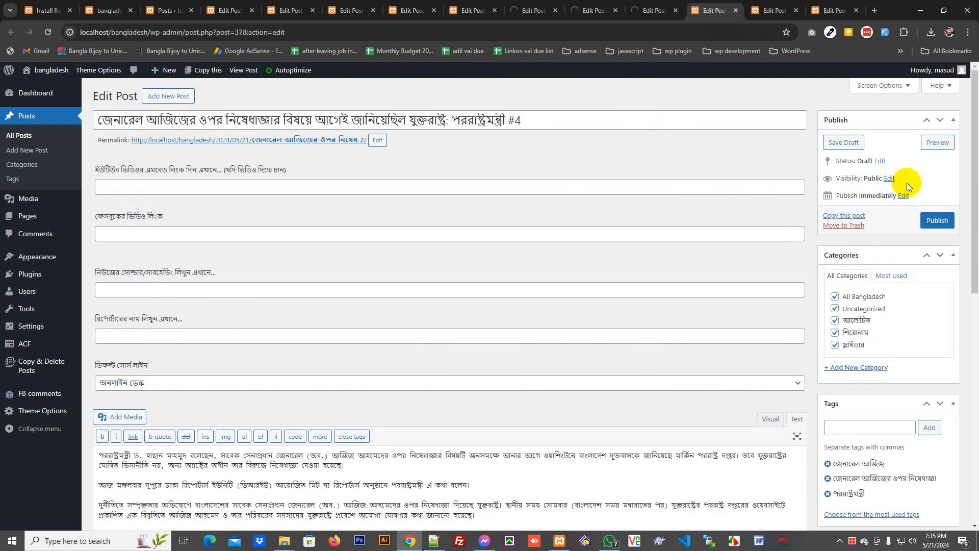
left_click(769, 11)
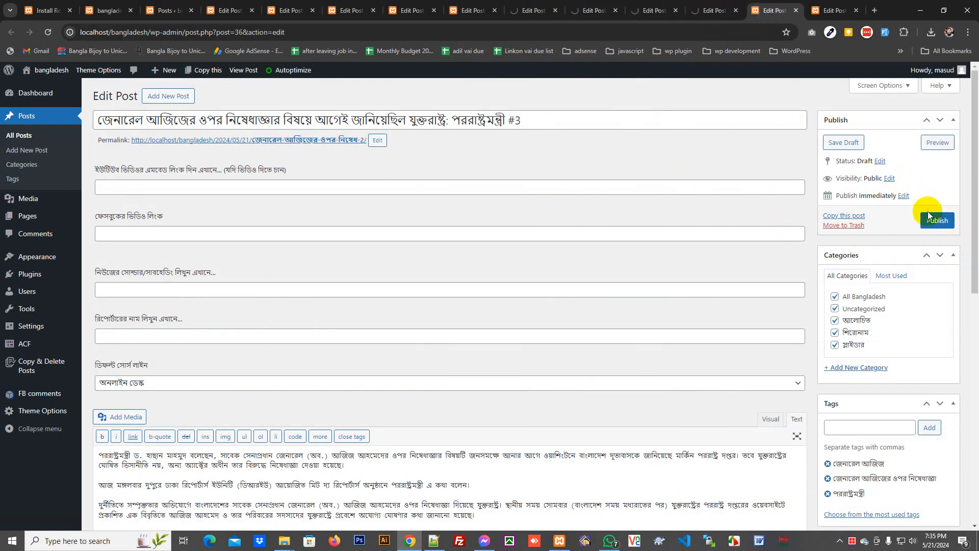
left_click(831, 7)
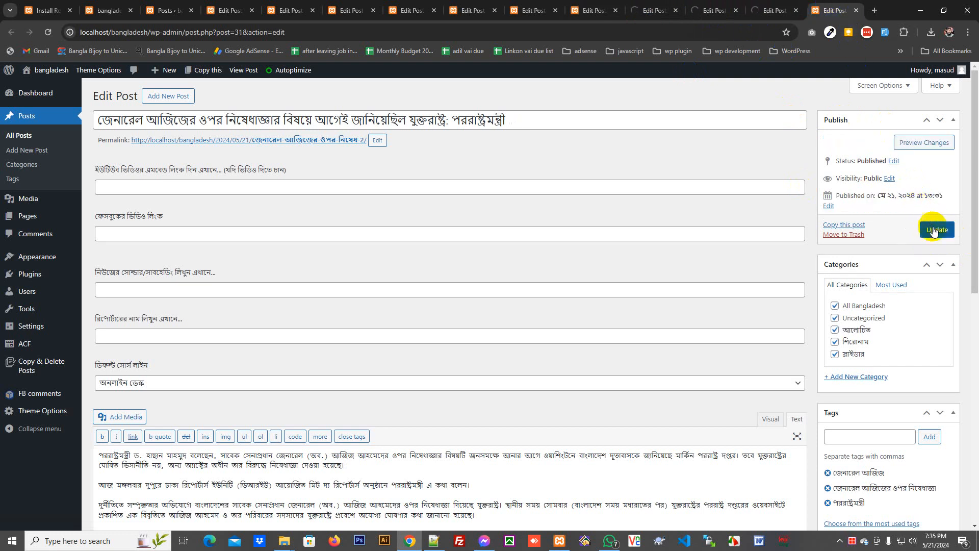
- Open the localhost/bangladesh homepage in a new tab from the admin bar's site name
mouse_move(43, 69)
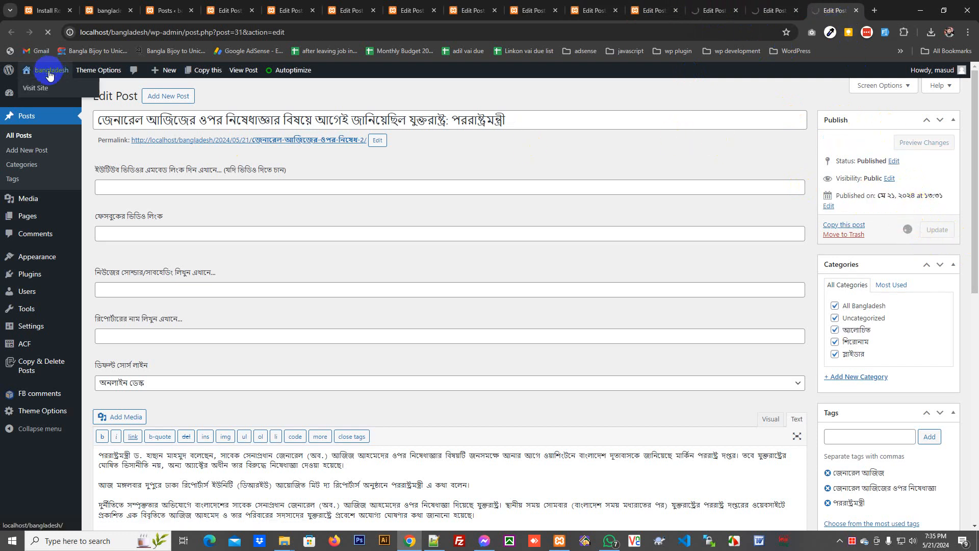
right_click(38, 89)
left_click(86, 96)
left_click(828, 11)
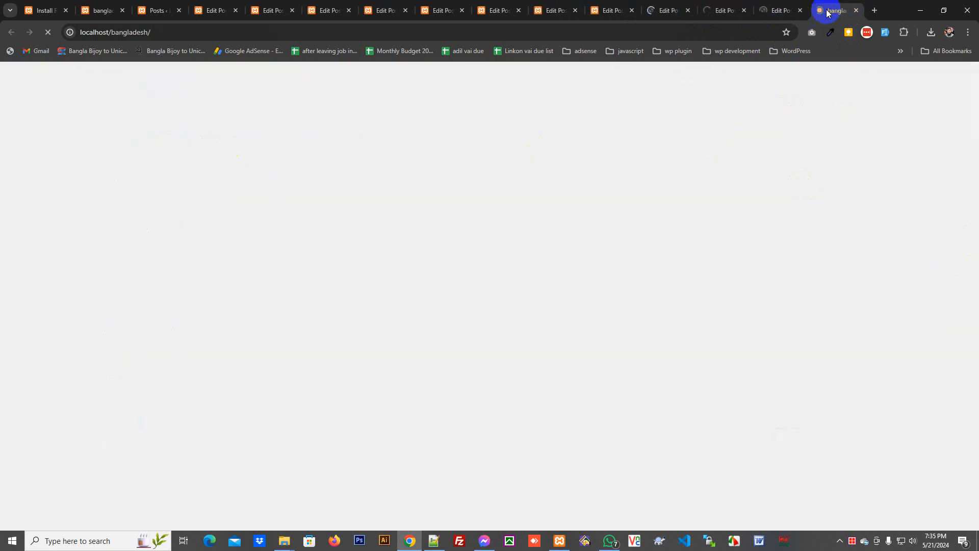
- Scroll the homepage past published copies #3–#8 to the footer, then switch to Notepad++
scroll(831, 243, "down", 7)
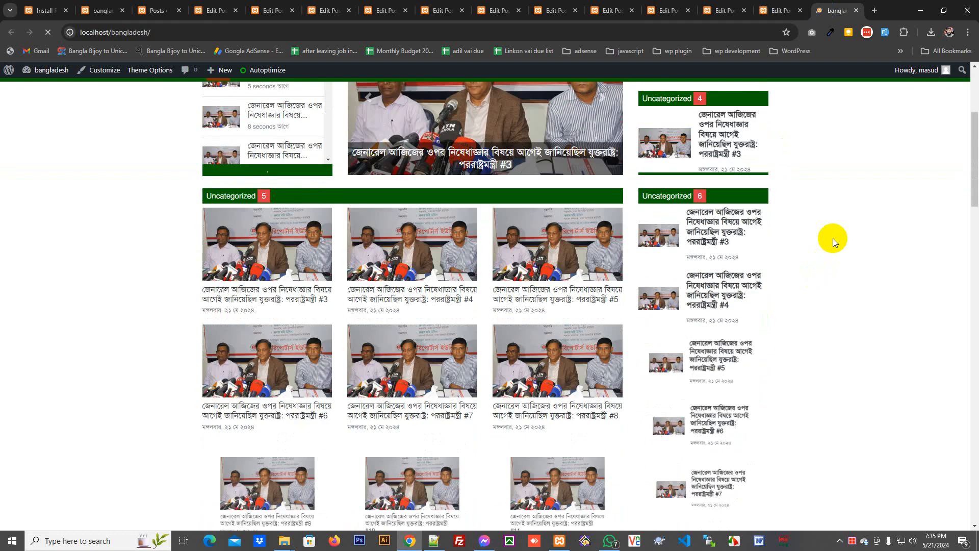
scroll(834, 237, "down", 15)
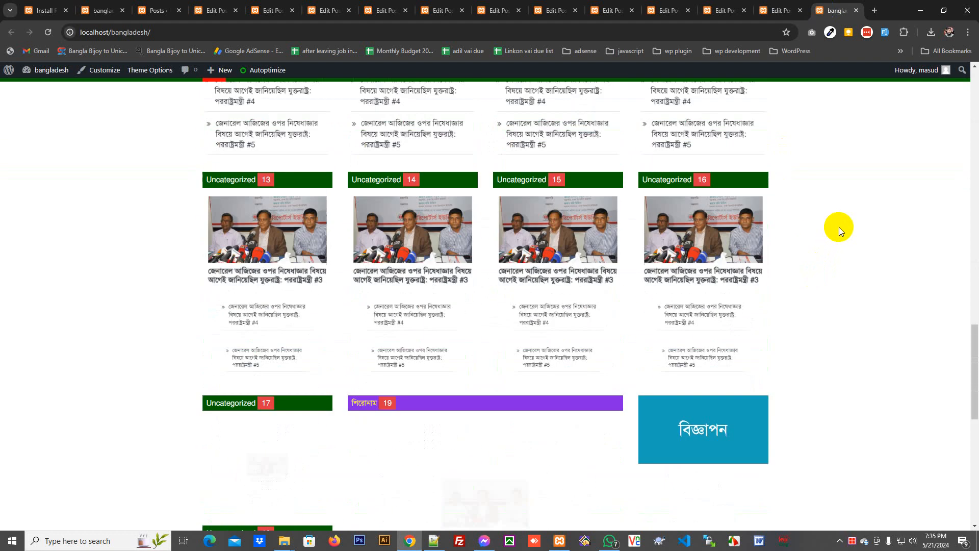
scroll(848, 227, "down", 10)
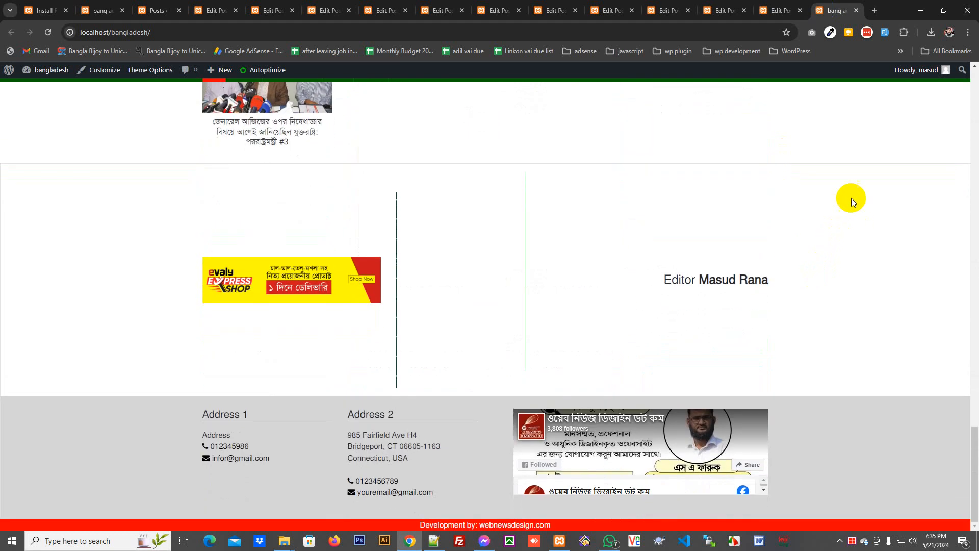
left_click(435, 544)
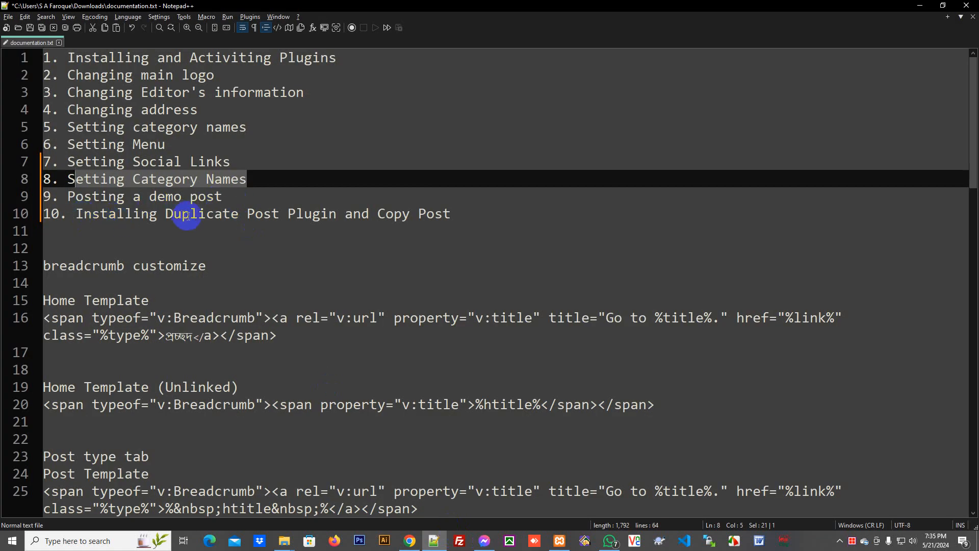
- Highlight the Duplicate Post task line and the next task, Setting Social Links, then return to Chrome
left_click_drag(458, 215, 255, 223)
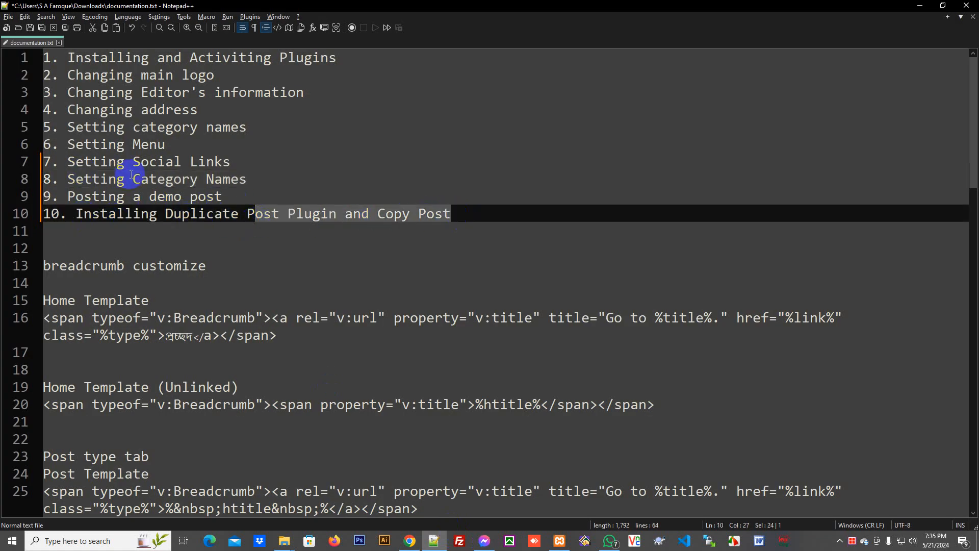
left_click_drag(242, 163, 69, 161)
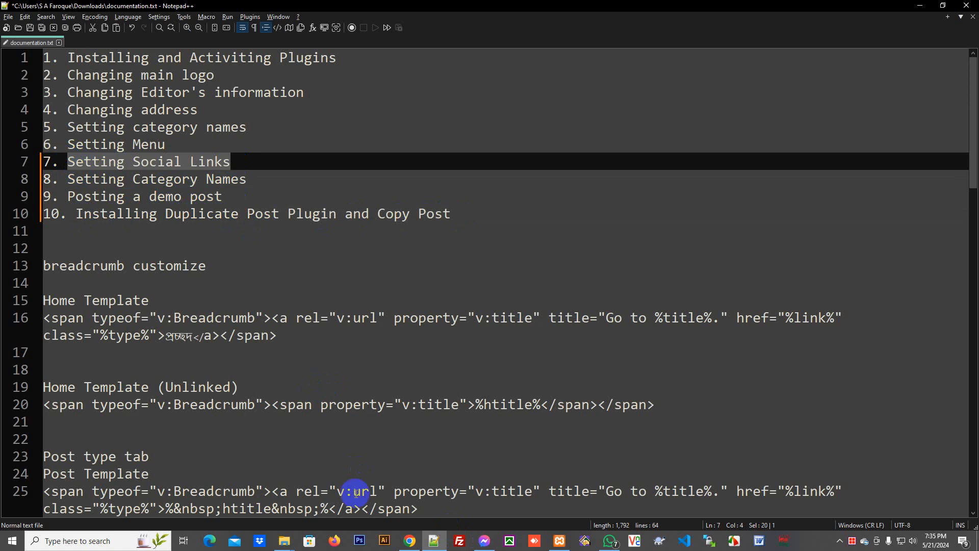
left_click(408, 542)
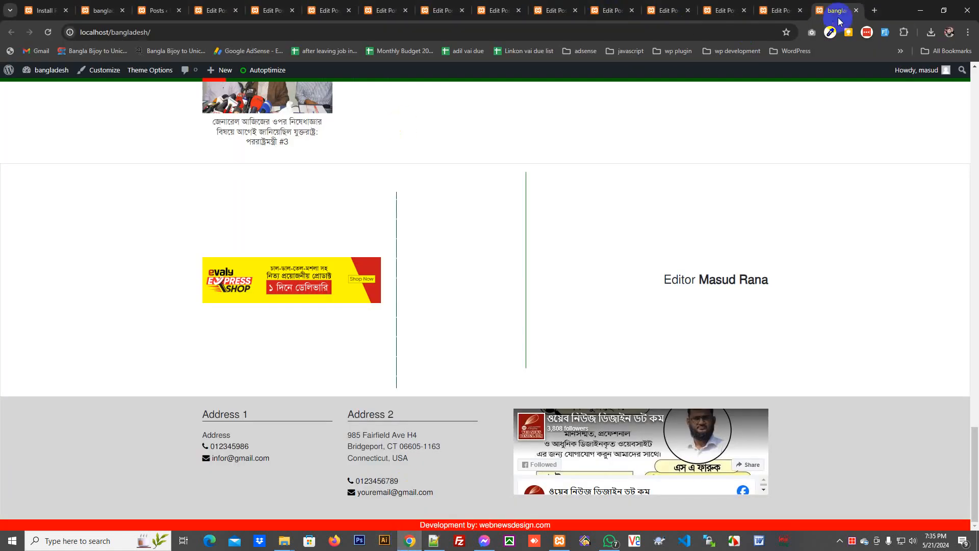
- Close all tabs to the right of the first, show the Posts list, and start a new tab
left_click(51, 15)
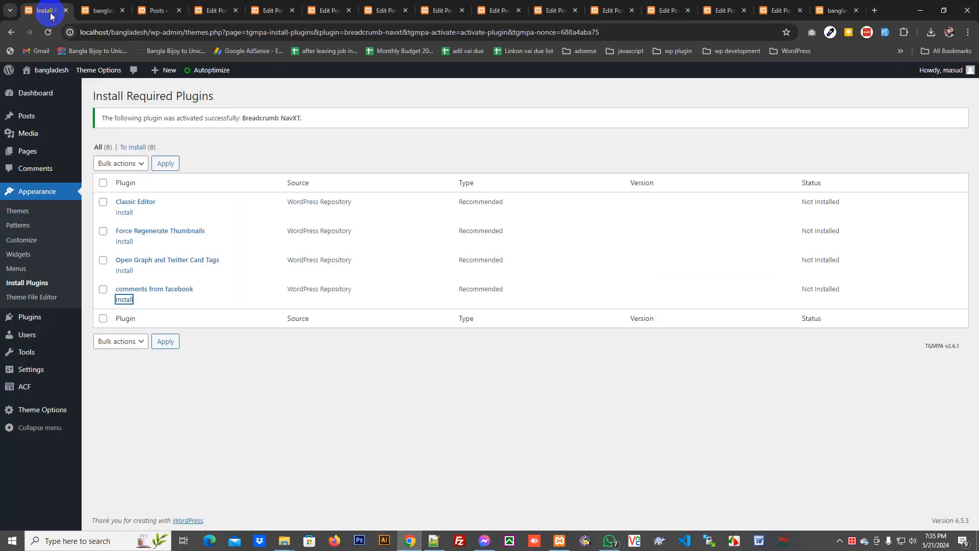
right_click(51, 16)
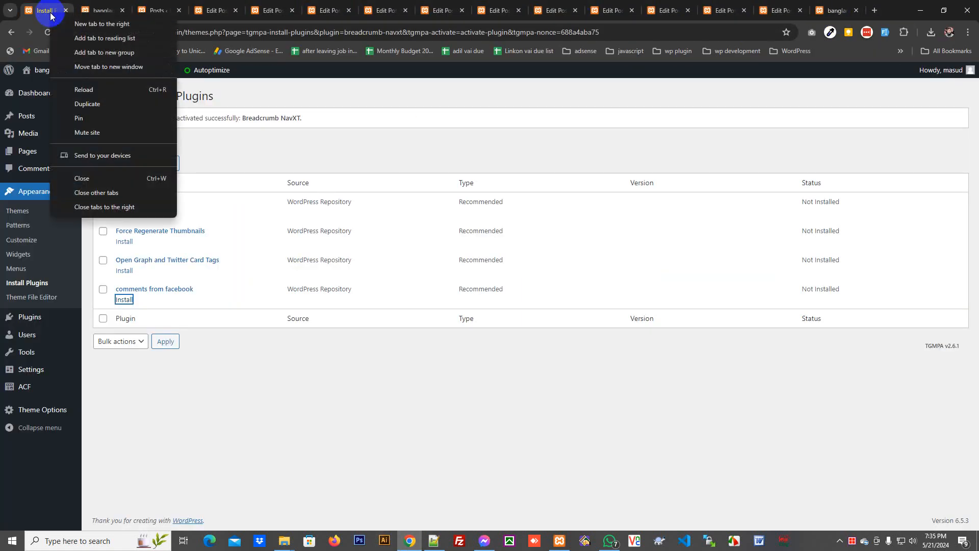
left_click(101, 209)
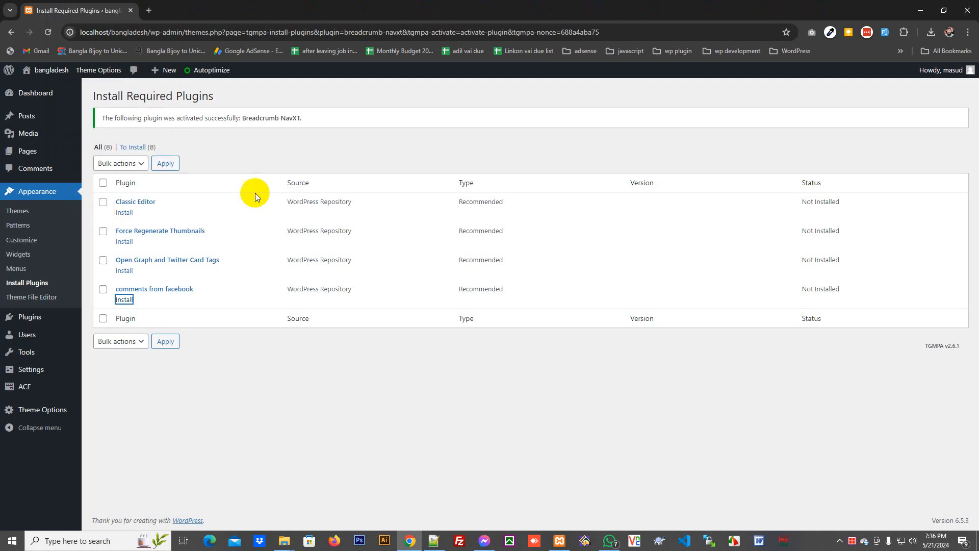
left_click(29, 119)
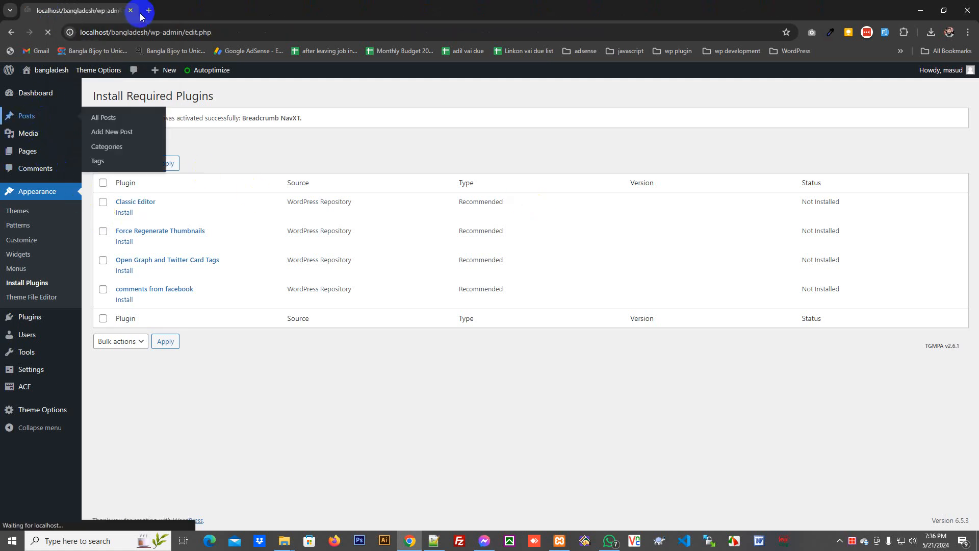
left_click(149, 11)
- On facebook.com, switch to the Brahmanbaria2USA page, open its profile, and select its URL
type("facebook.com")
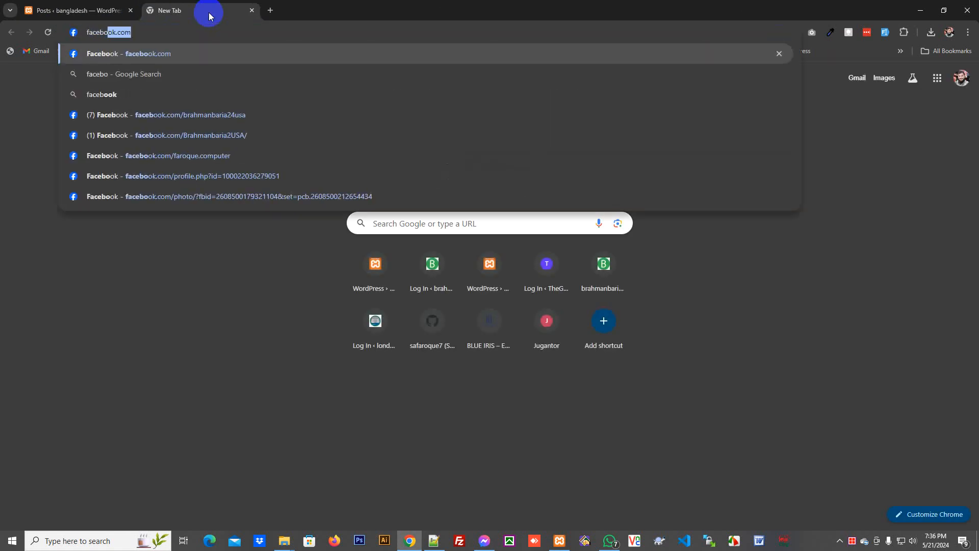
key("Return")
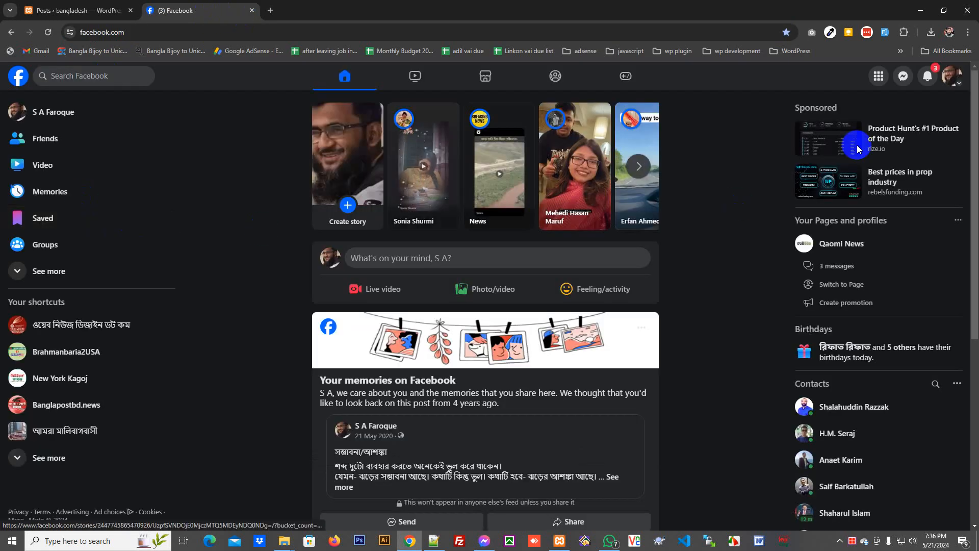
left_click(959, 85)
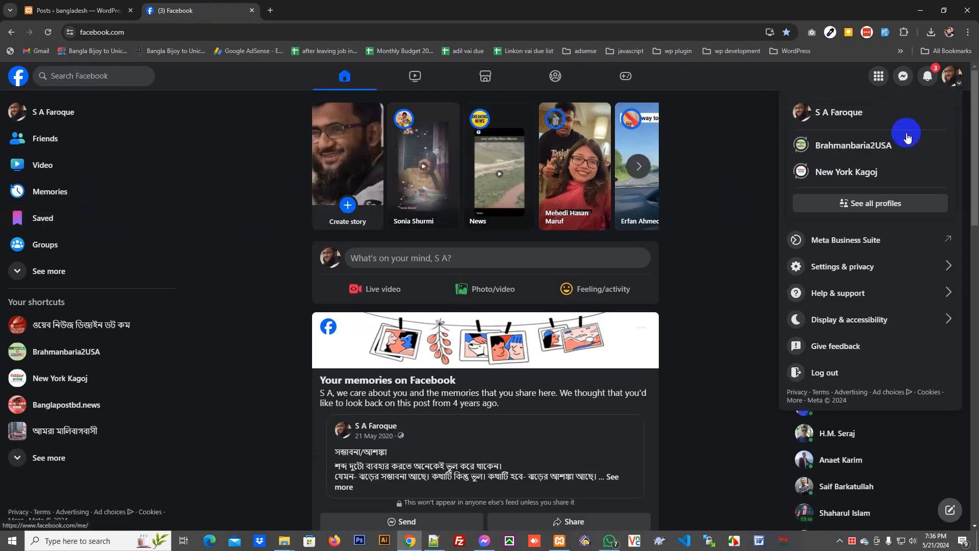
left_click(870, 143)
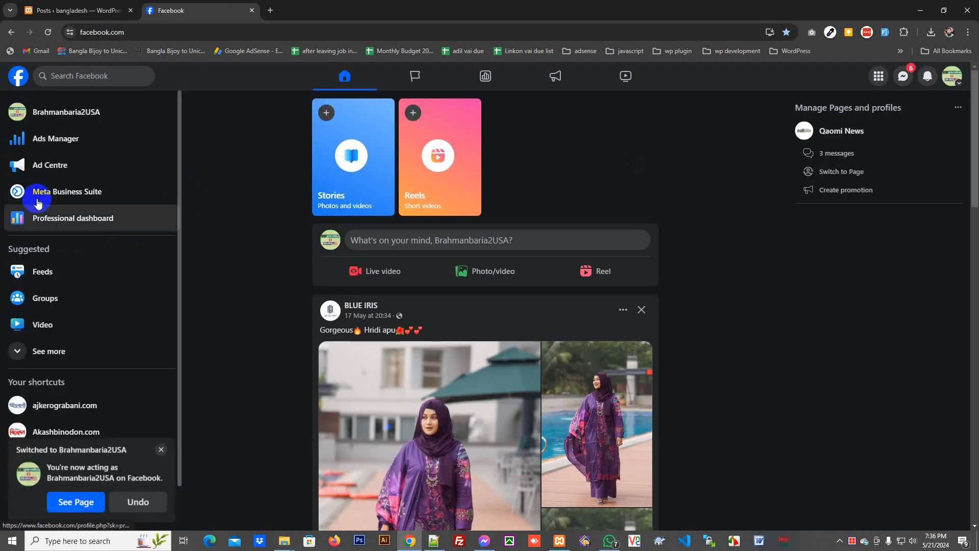
left_click(46, 110)
left_click(204, 32)
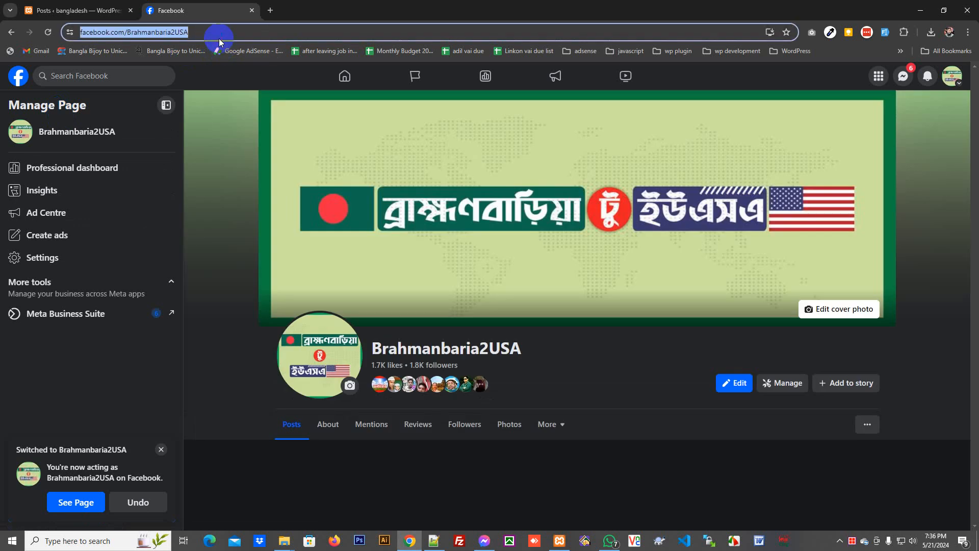
- Paste the Brahmanbaria2USA page URL into the Customizer's Facebook social link and publish
left_click(76, 10)
mouse_move(43, 261)
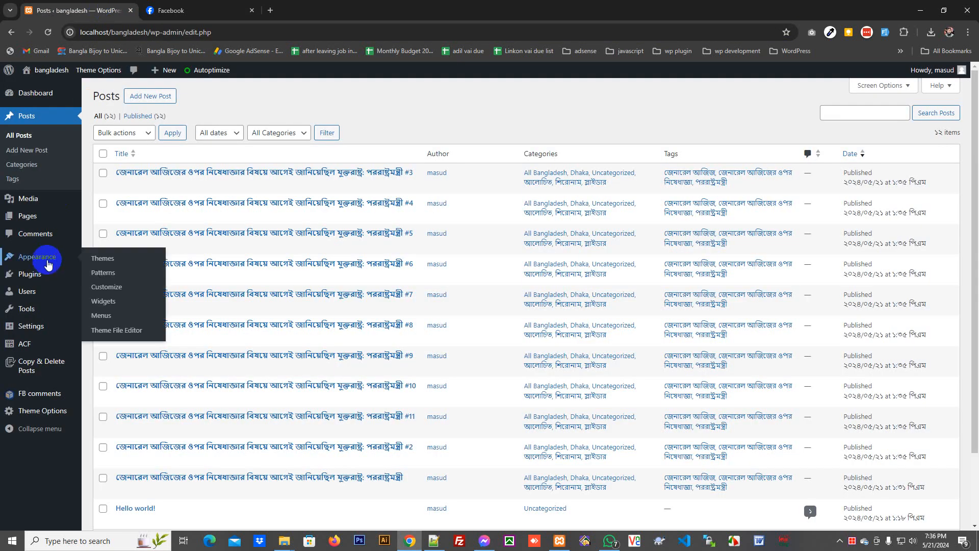
left_click(112, 289)
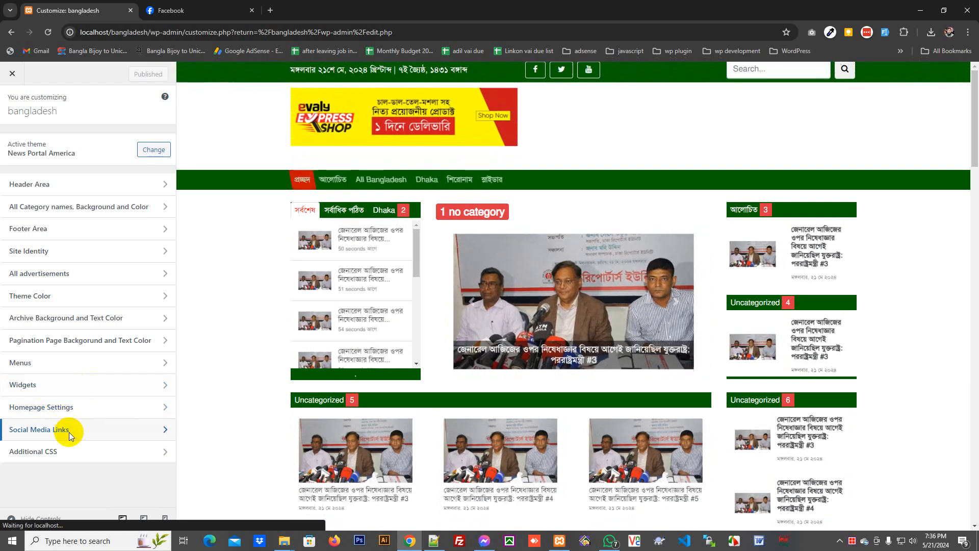
left_click(69, 429)
scroll(219, 362, "down", 20)
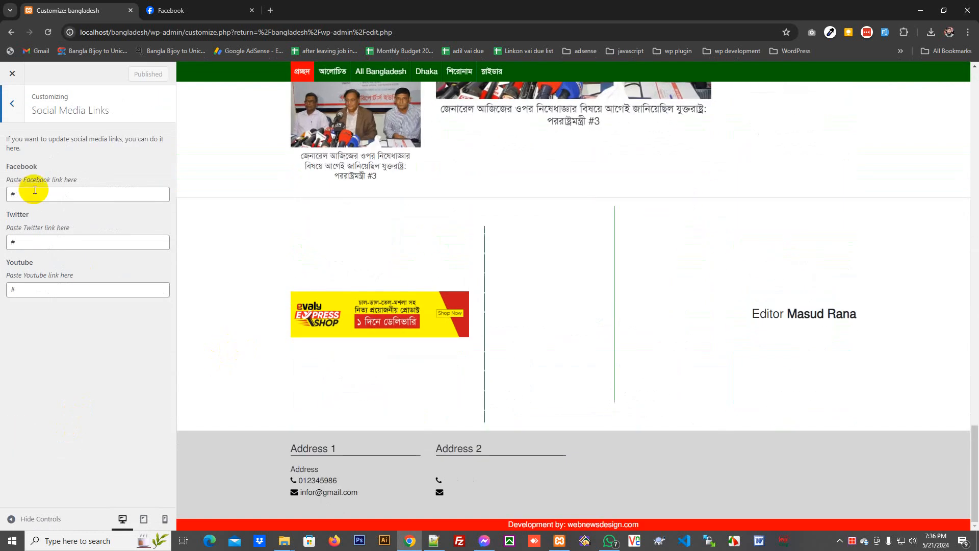
left_click_drag(41, 193, 19, 204)
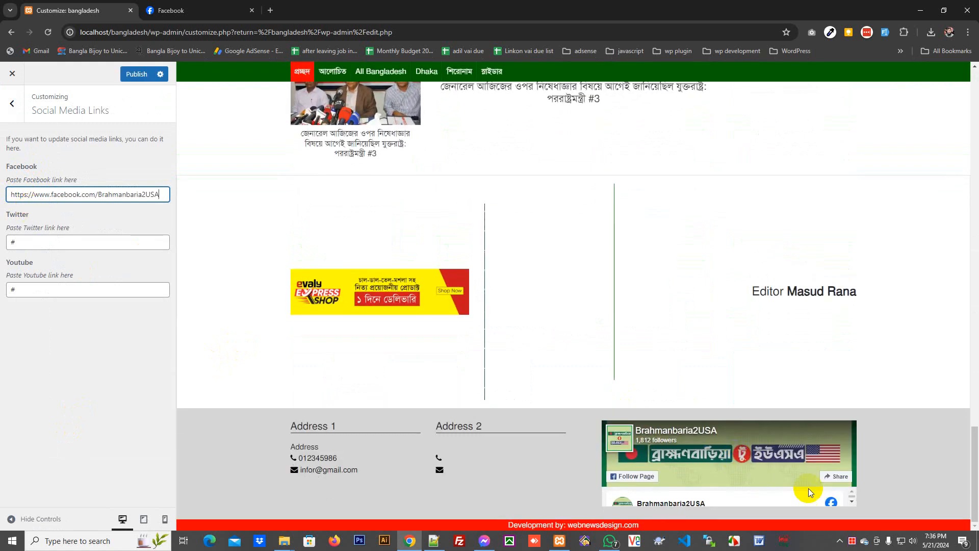
left_click(135, 75)
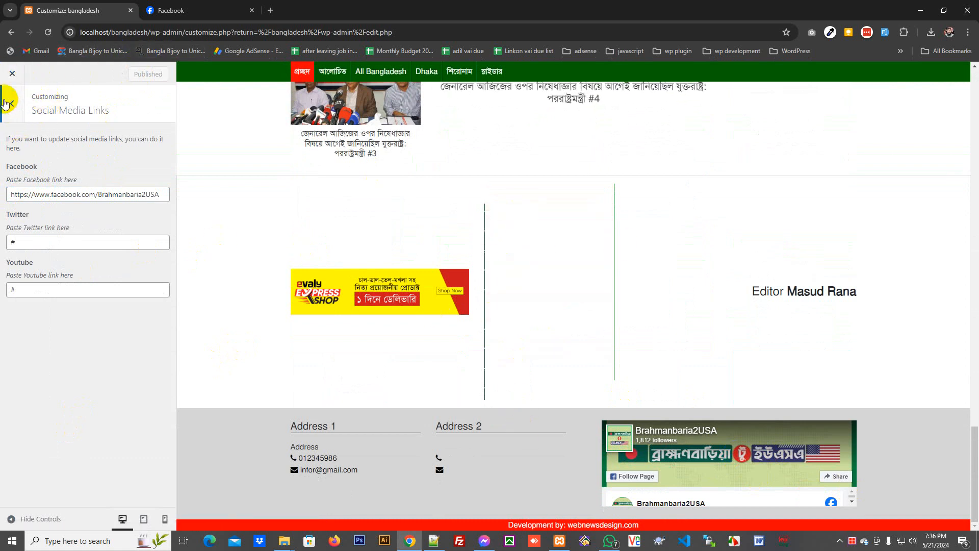
left_click(15, 103)
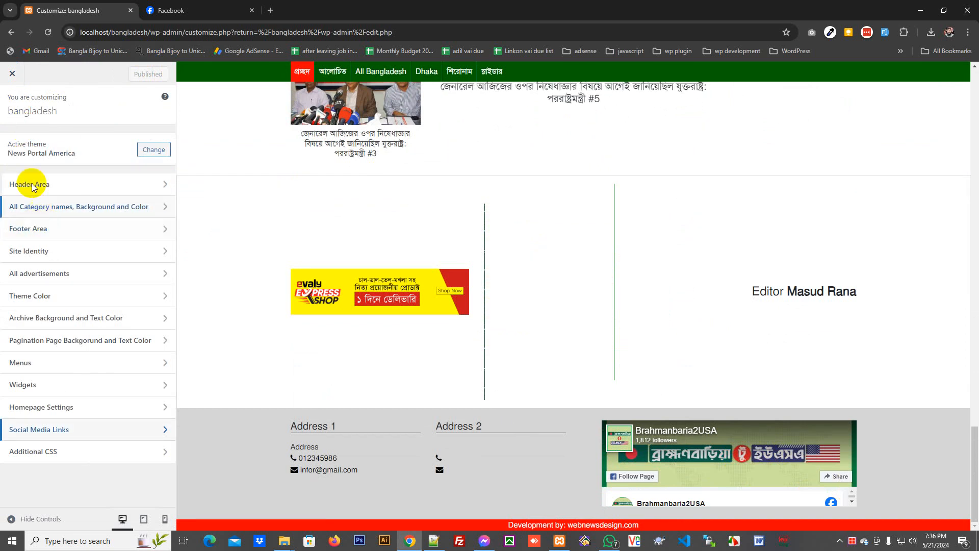
- Look at the Editor's Menu settings in the Customizer, then return to the admin
left_click(39, 363)
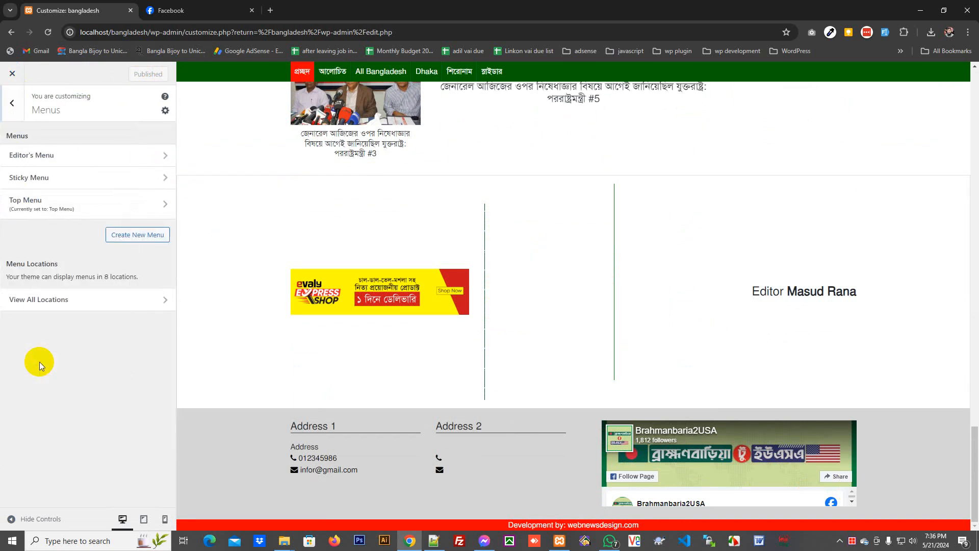
left_click(69, 158)
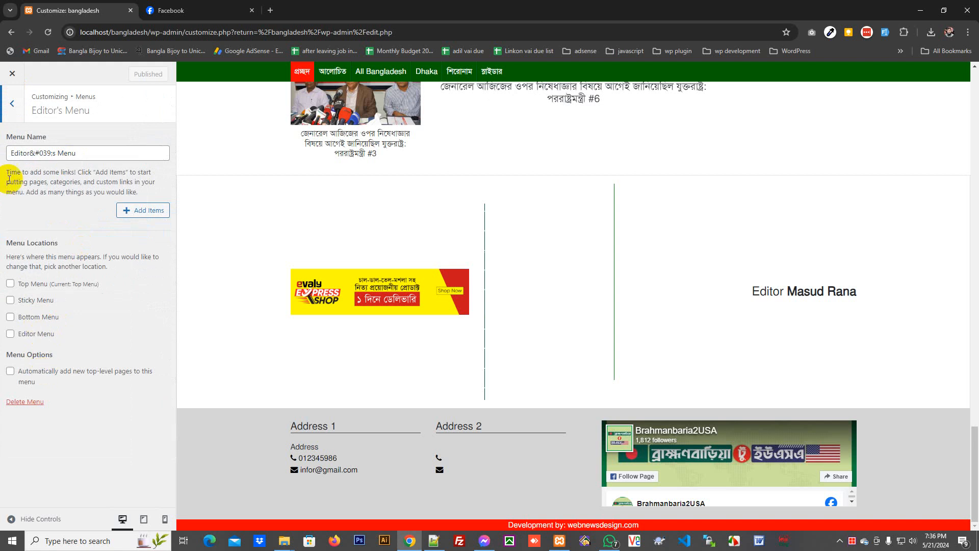
left_click(15, 83)
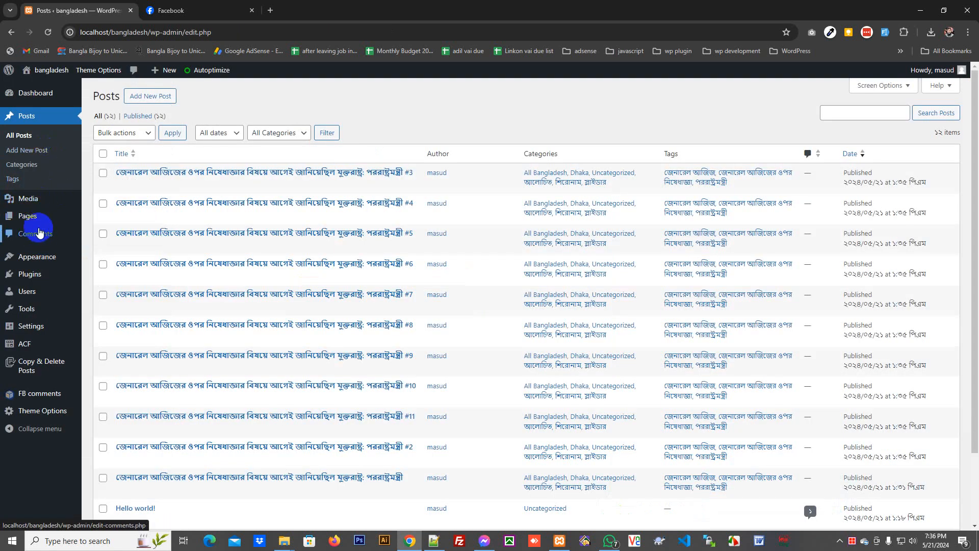
- Publish a new empty page titled সম্পাদক সম্পর্কে and go to Appearance > Menus
left_click(39, 219)
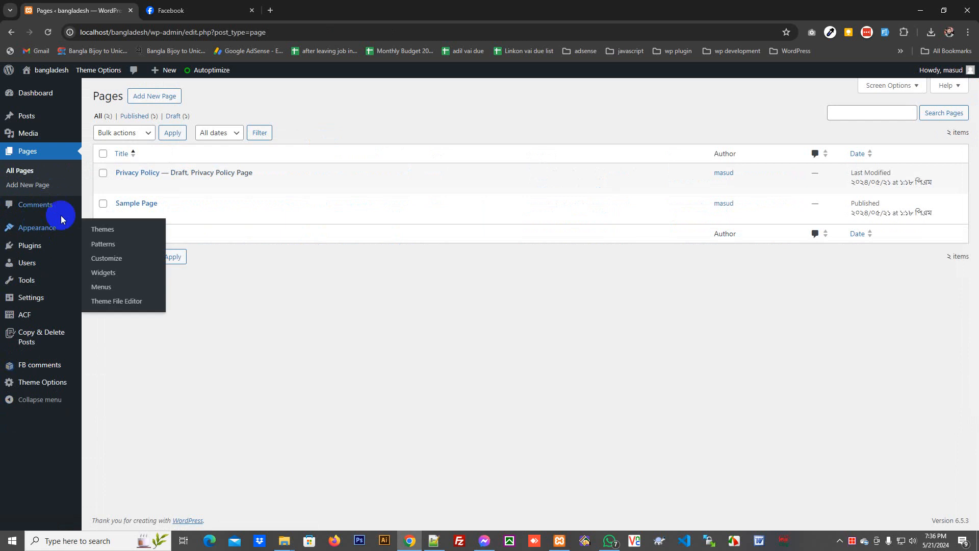
left_click(154, 96)
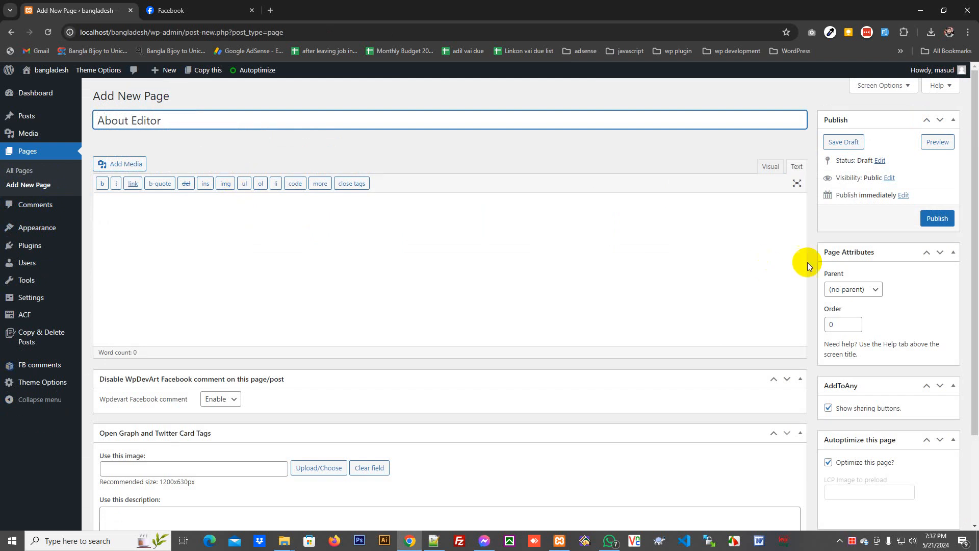
left_click(948, 218)
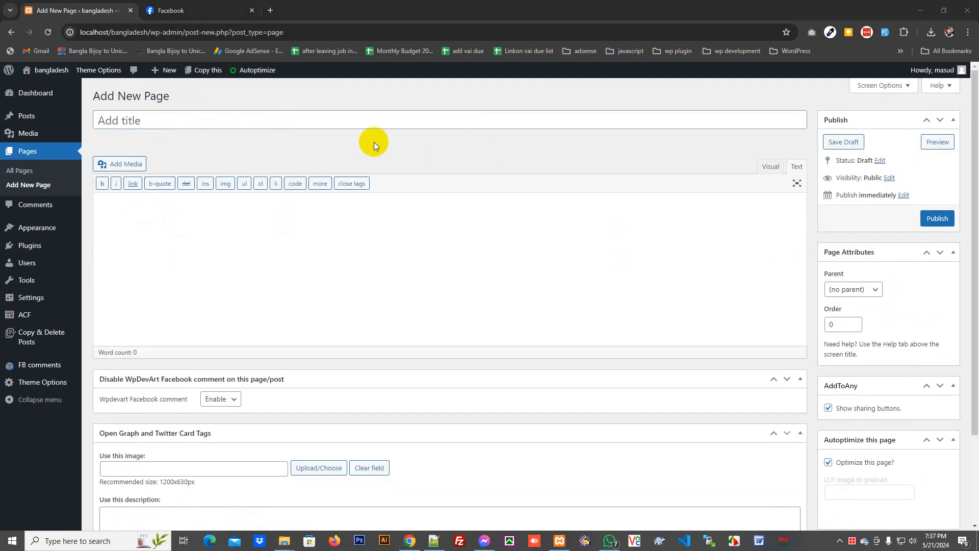
left_click(371, 125)
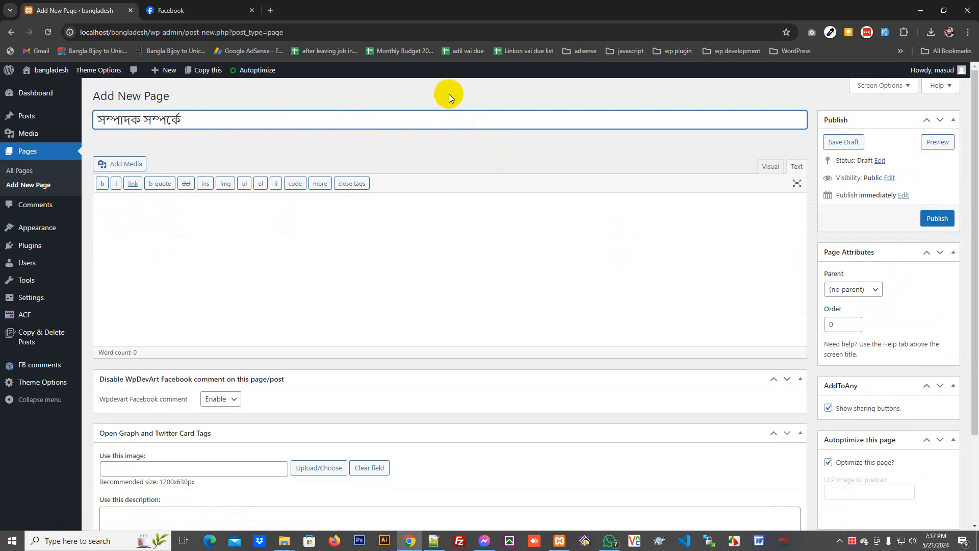
left_click(938, 218)
left_click(21, 294)
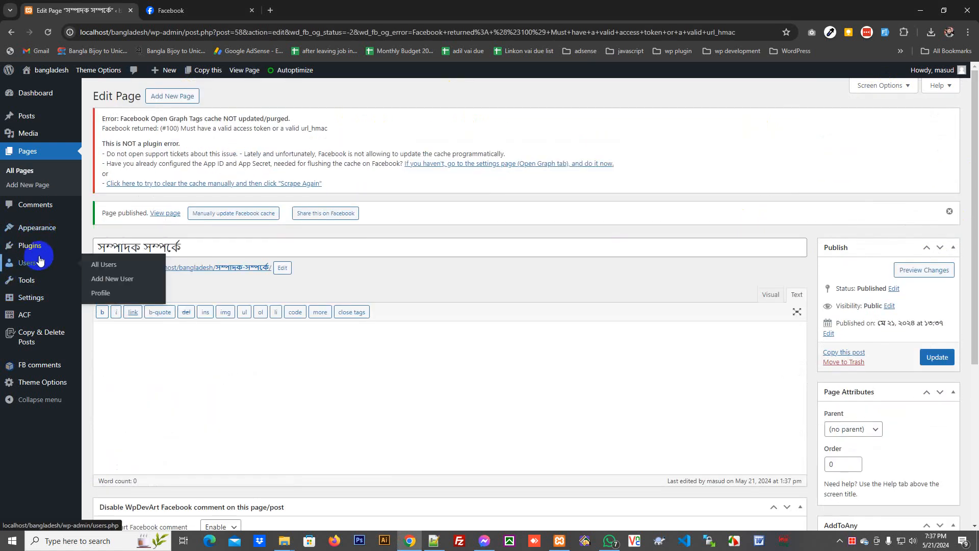
mouse_move(40, 230)
left_click(110, 288)
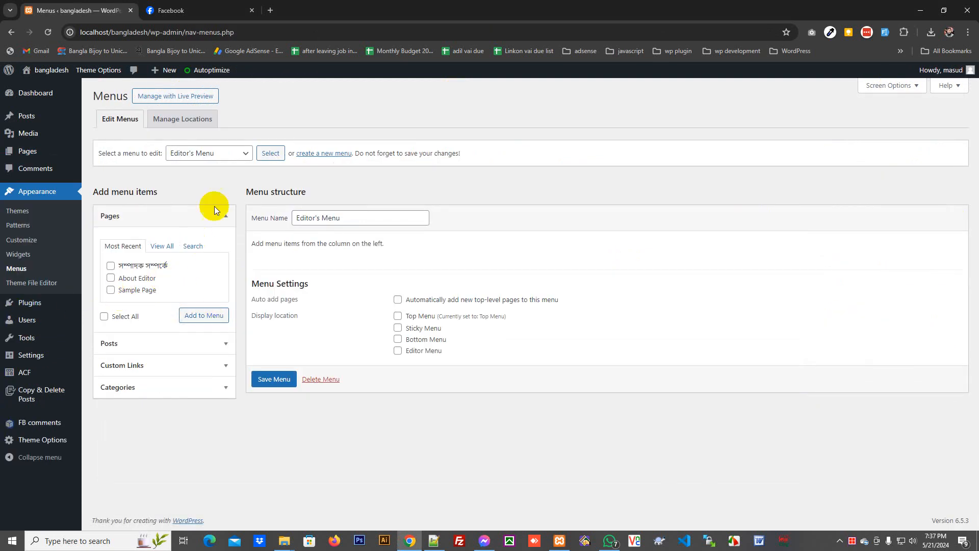
- Save Editor's Menu with its two pages in the Editor Menu location, then right-click the site name
left_click(222, 166)
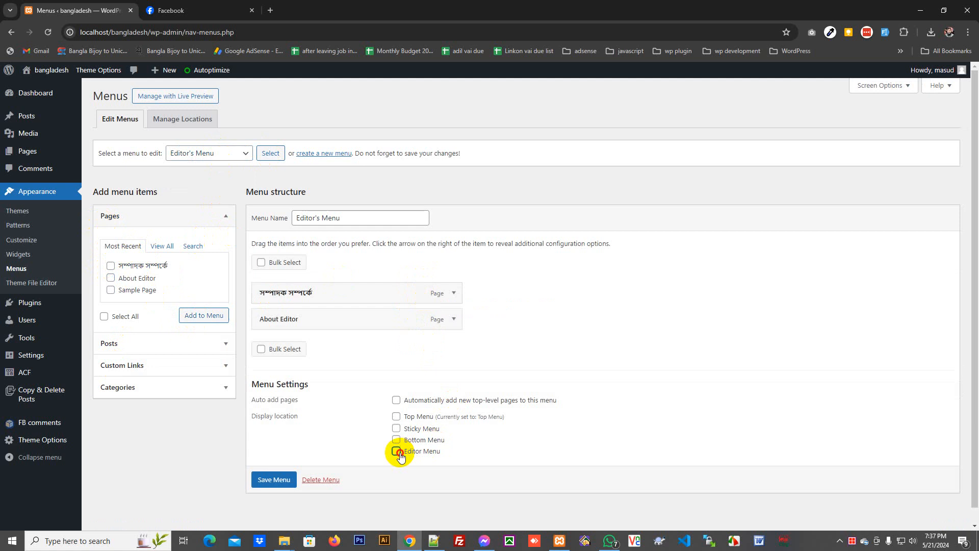
left_click(276, 482)
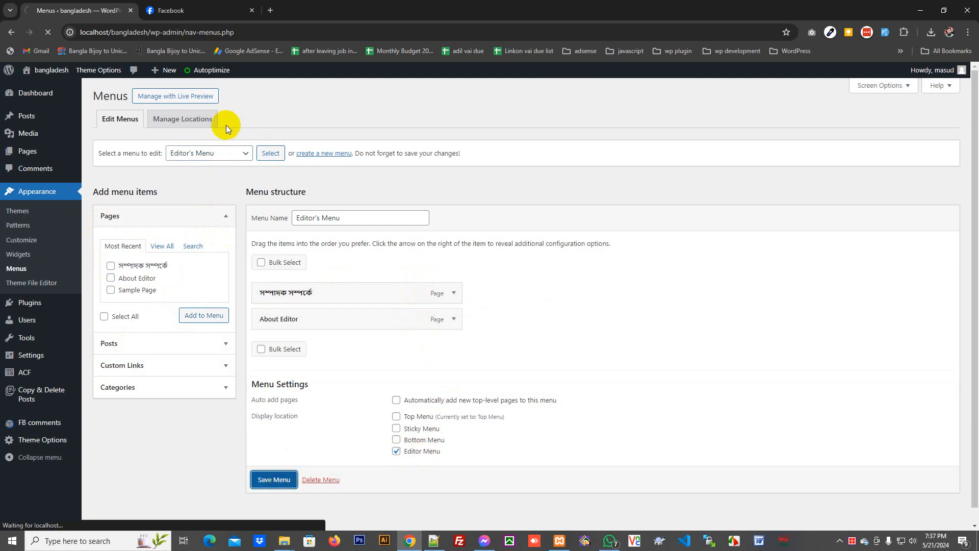
mouse_move(35, 71)
right_click(51, 90)
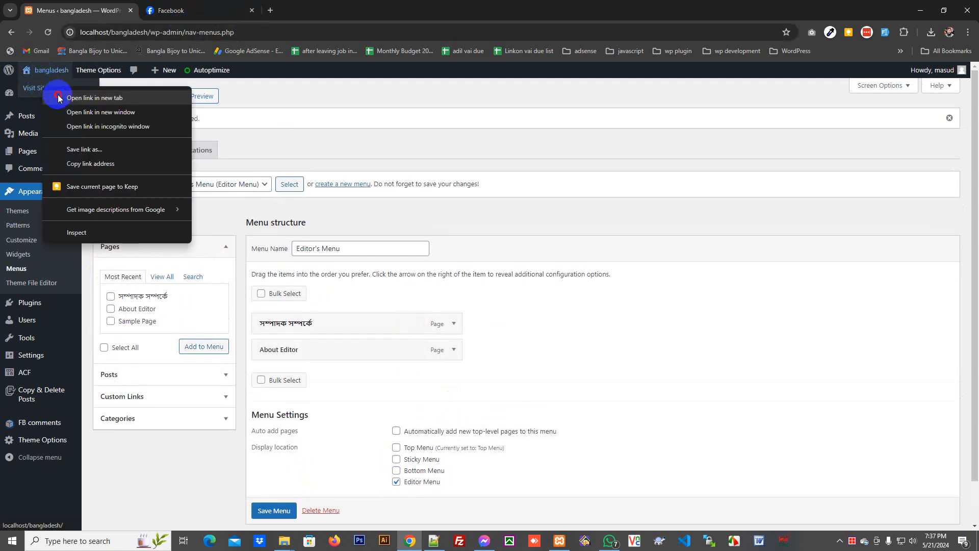
- Open the bangladesh site in a new tab, close the Facebook tab, and check the footer's editor links
left_click(95, 98)
left_click(199, 10)
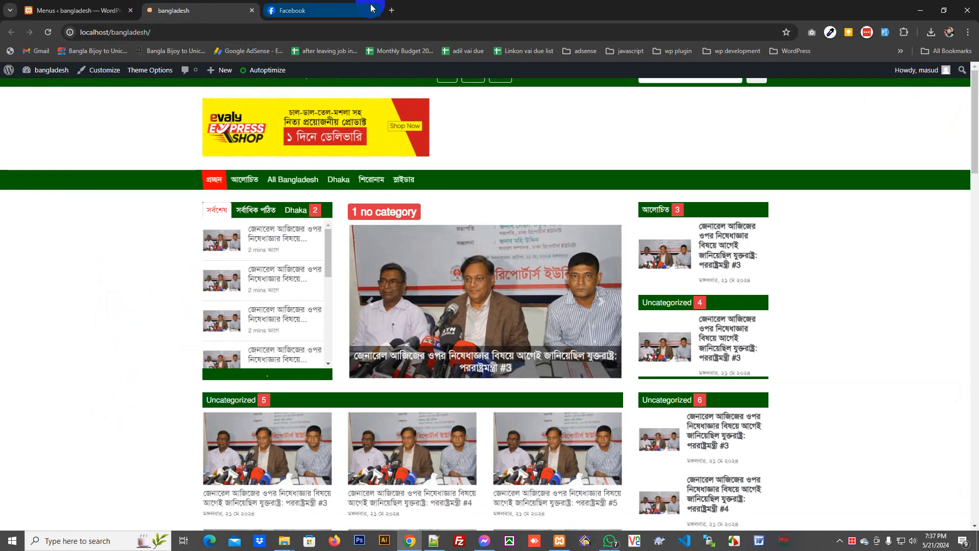
left_click(372, 9)
scroll(516, 314, "down", 15)
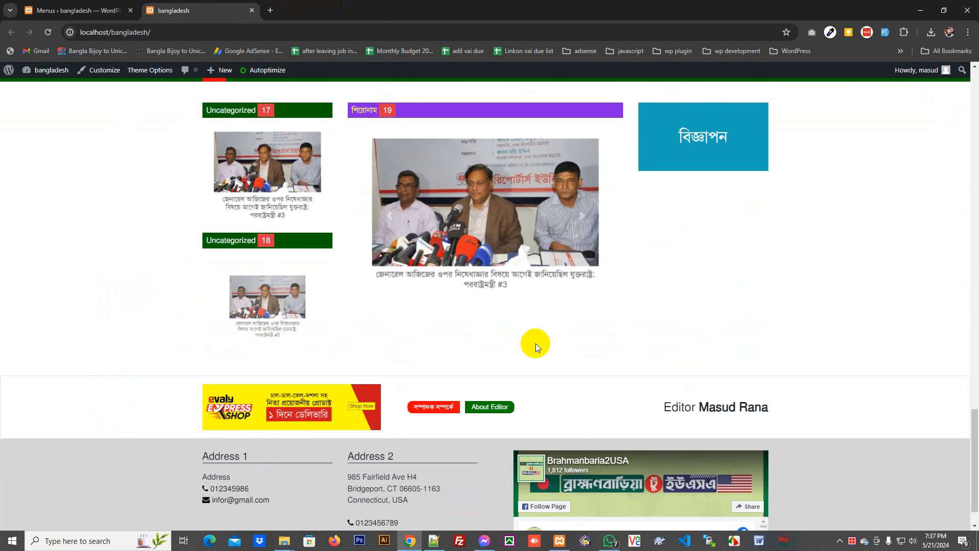
scroll(536, 344, "down", 2)
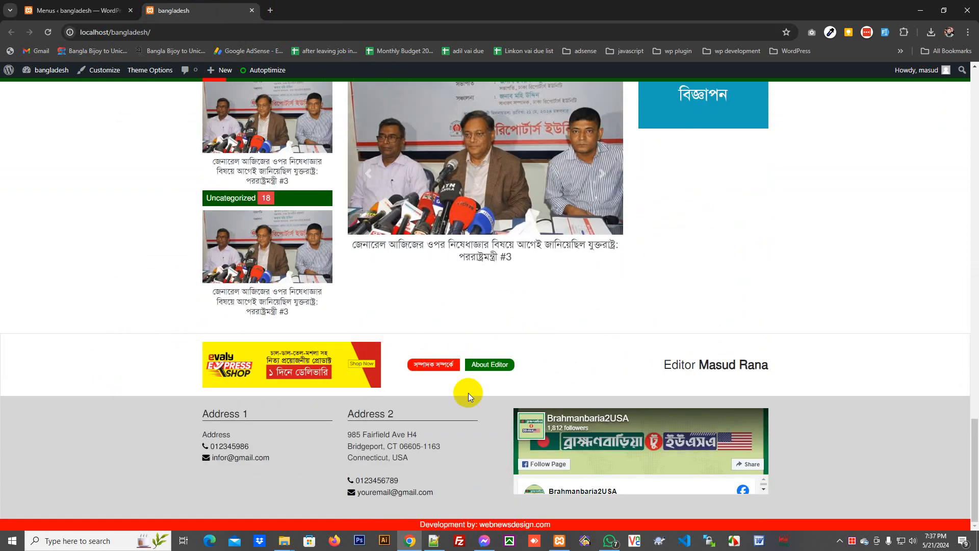
scroll(194, 393, "up", 10)
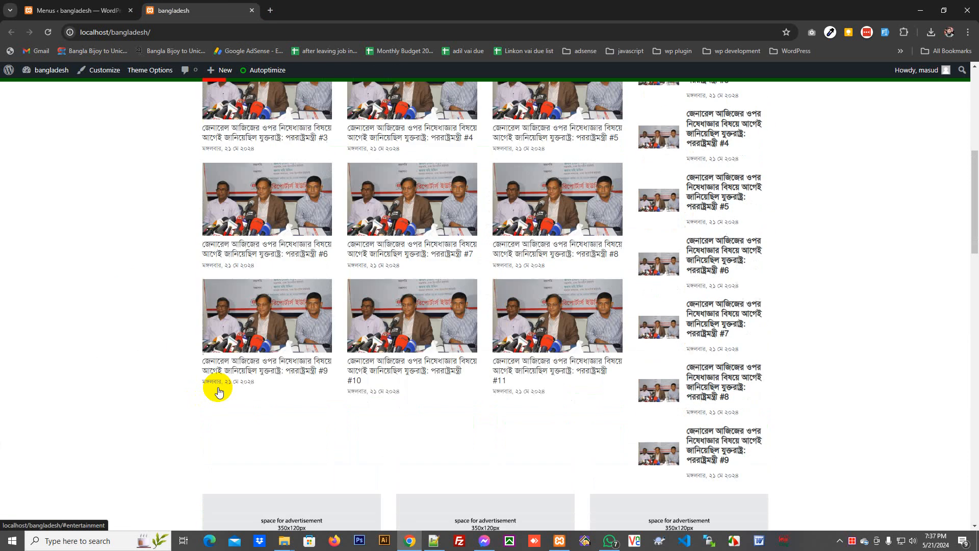
scroll(219, 392, "up", 10)
left_click(114, 9)
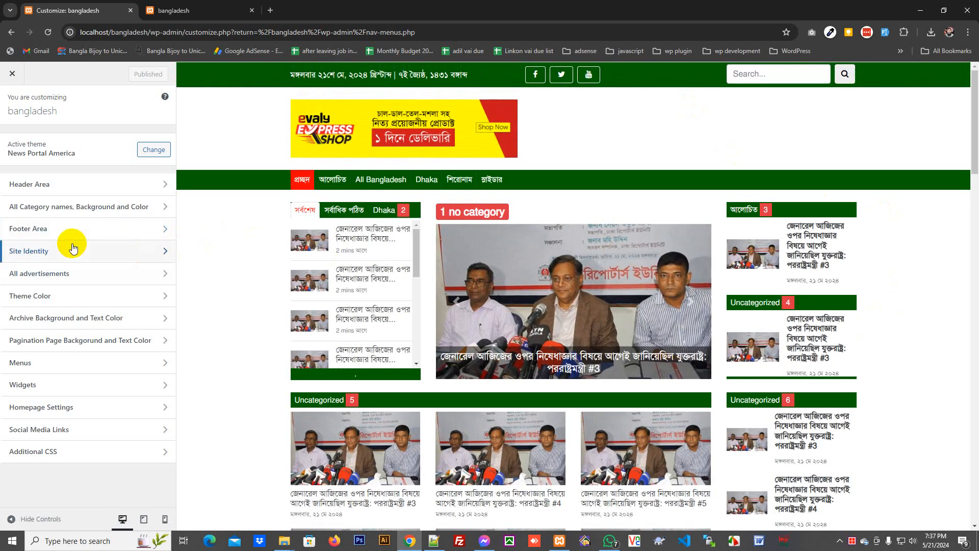
- Toggle Display Category Number off and back on under All Category names
left_click(64, 210)
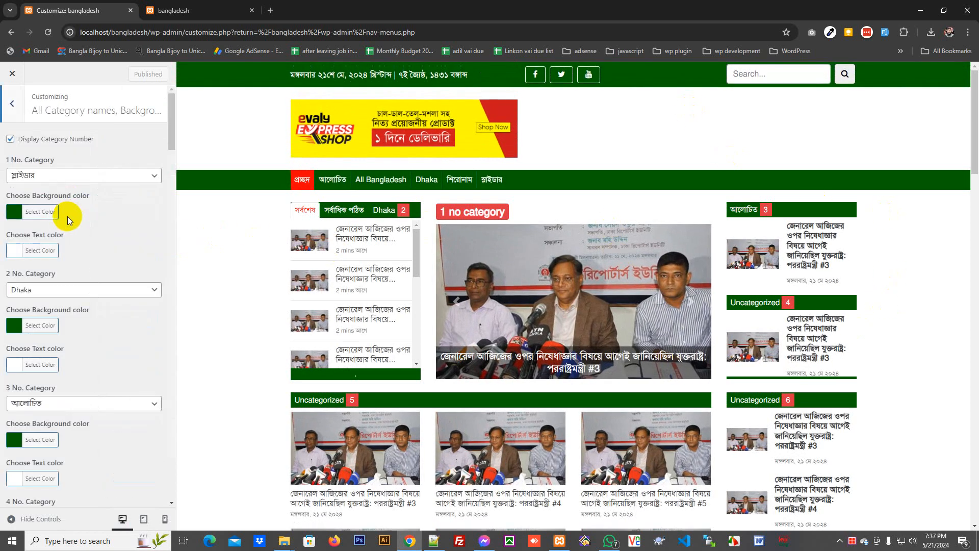
left_click(11, 140)
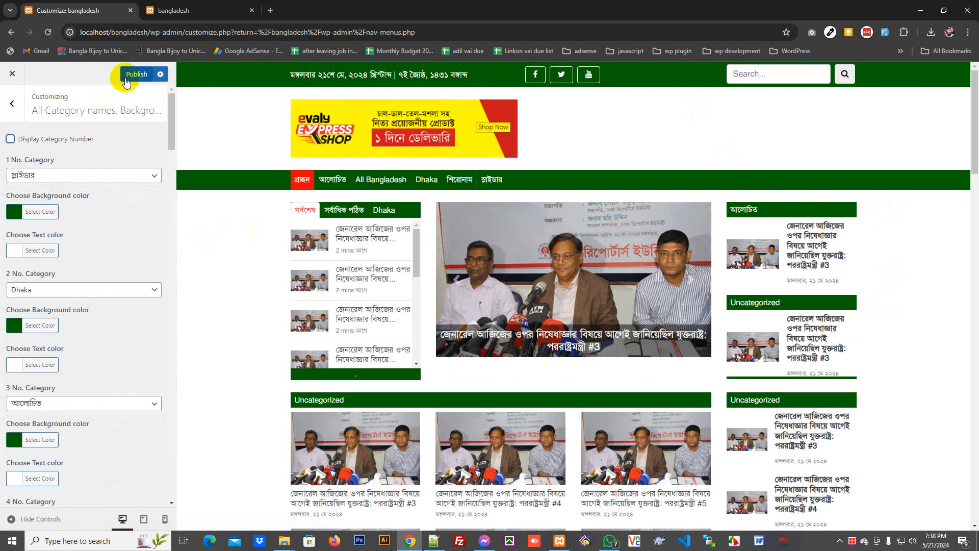
left_click(9, 140)
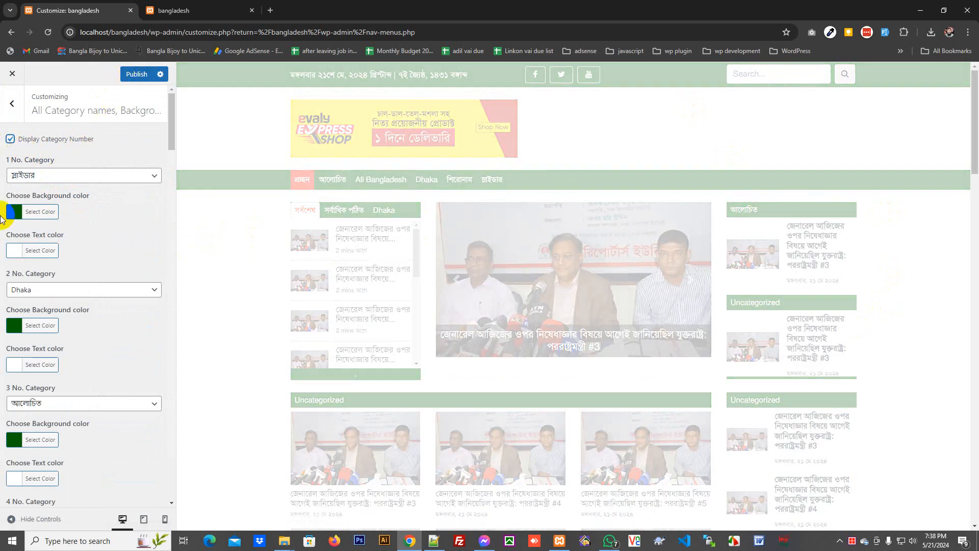
- Load the site address in a private window, then re-toggle the category number display
left_click_drag(146, 32, 3, 61)
key("ctrl+c")
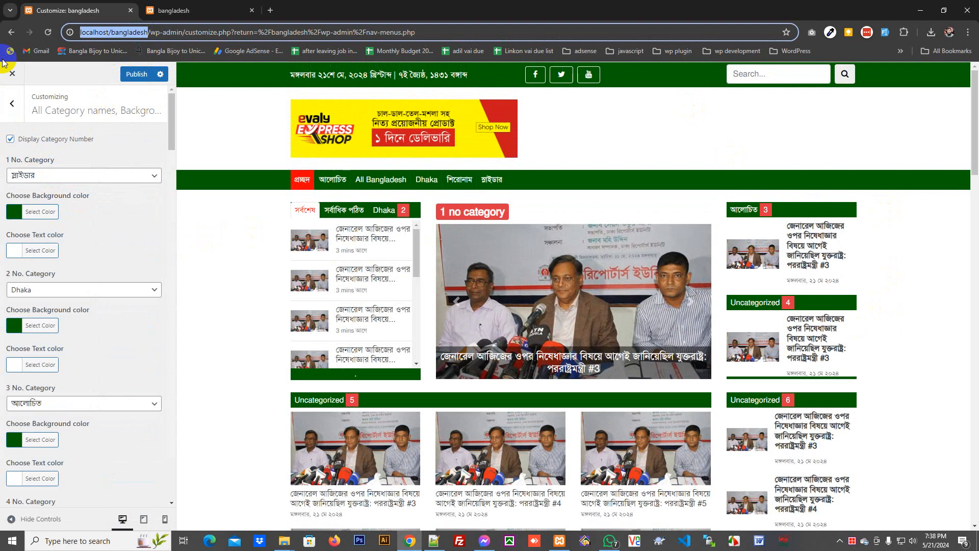
left_click(968, 33)
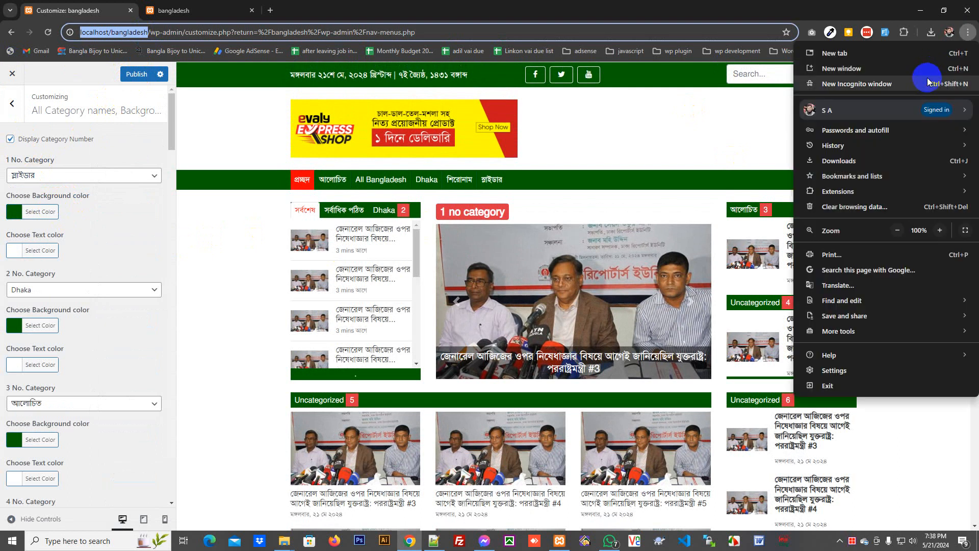
left_click(927, 79)
key("ctrl+v")
key("Return")
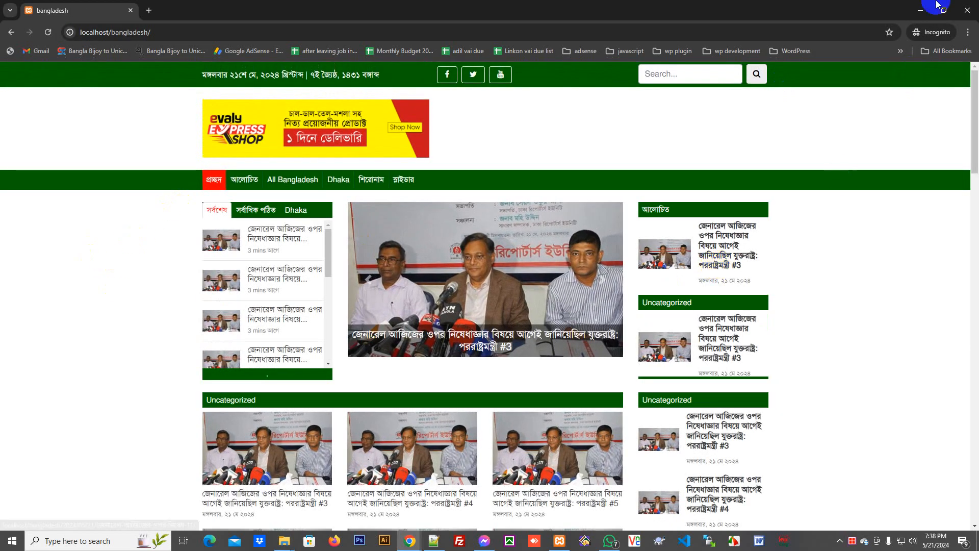
left_click(968, 11)
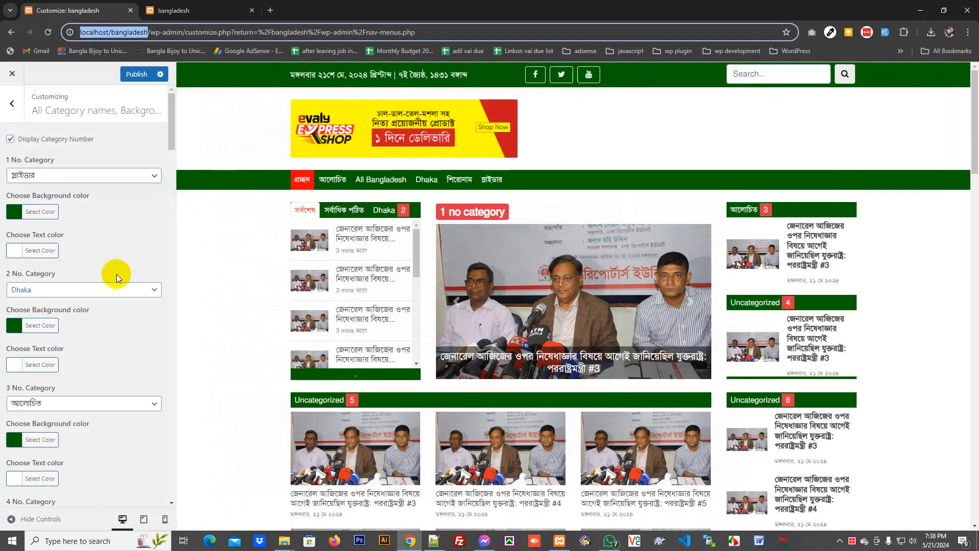
left_click(12, 140)
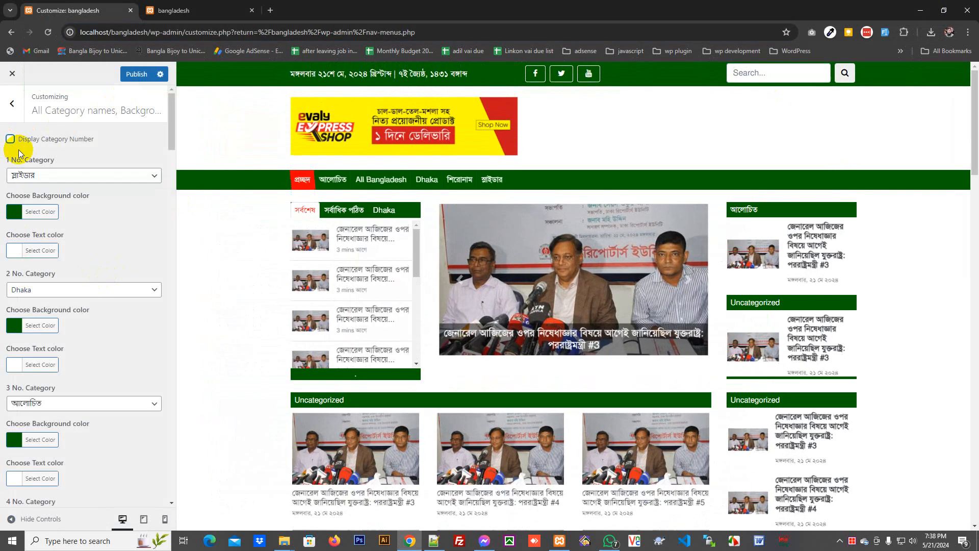
left_click(10, 139)
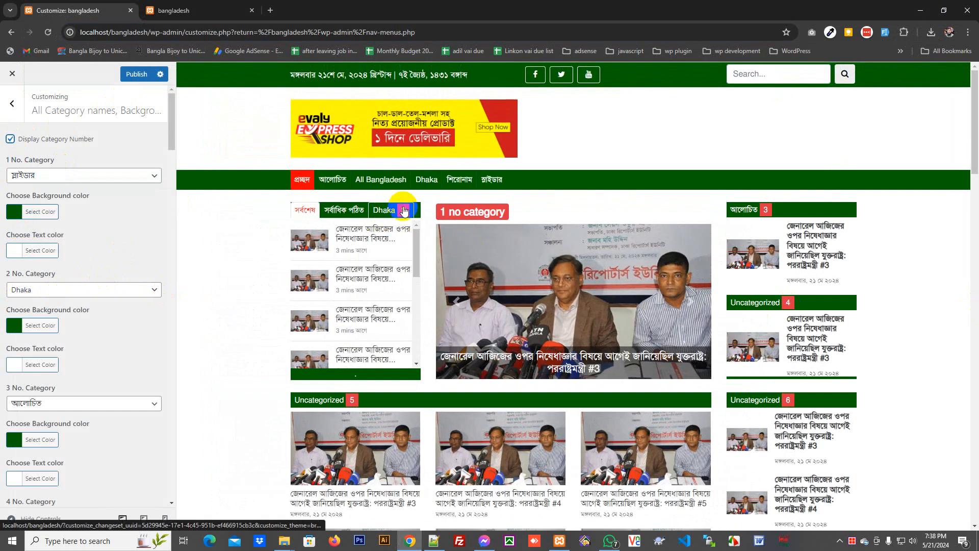
- Set the 2 No. Category background to purple #8224e3 and preview the Dhaka tab box
left_click(27, 325)
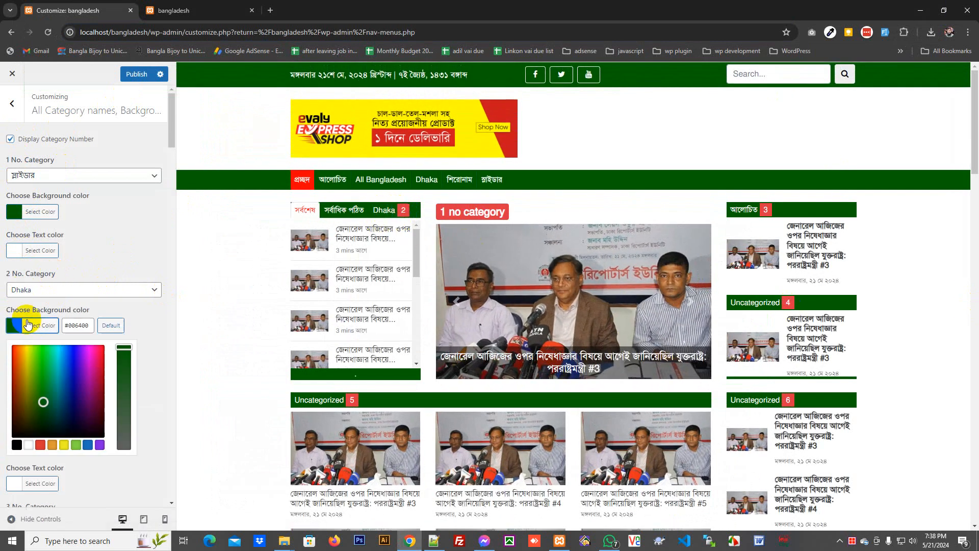
left_click(100, 446)
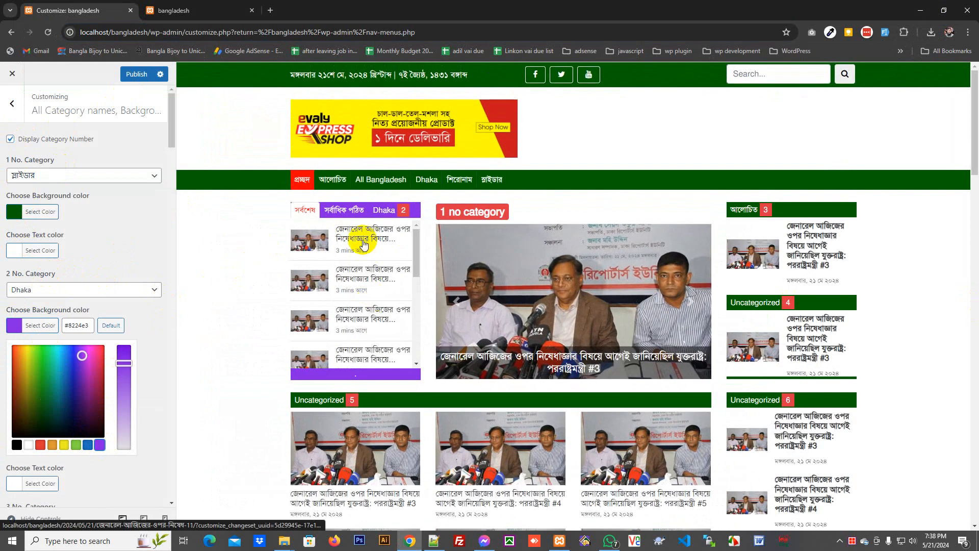
left_click(343, 210)
left_click(389, 211)
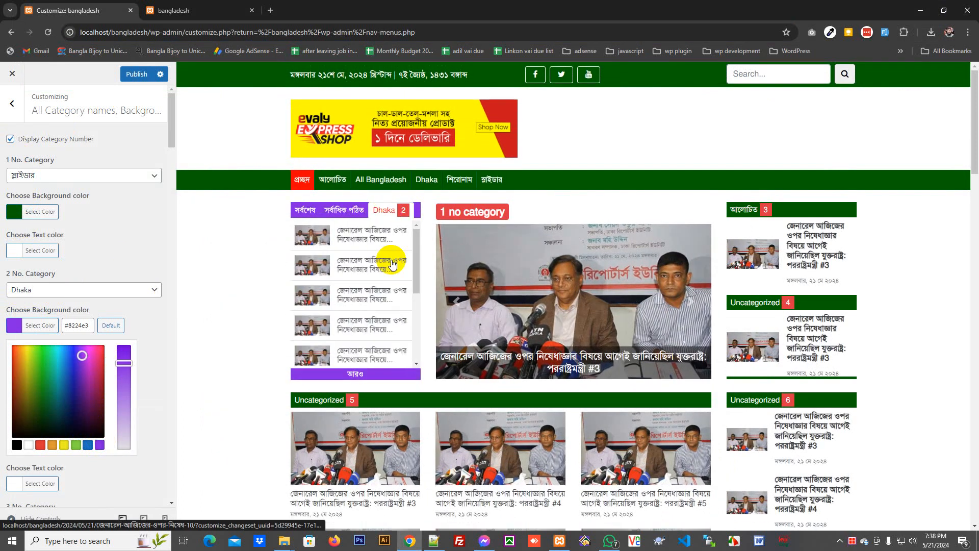
- Set 5 No. Category to Dhaka with black background and #dd3333 text, then publish
scroll(273, 361, "down", 2)
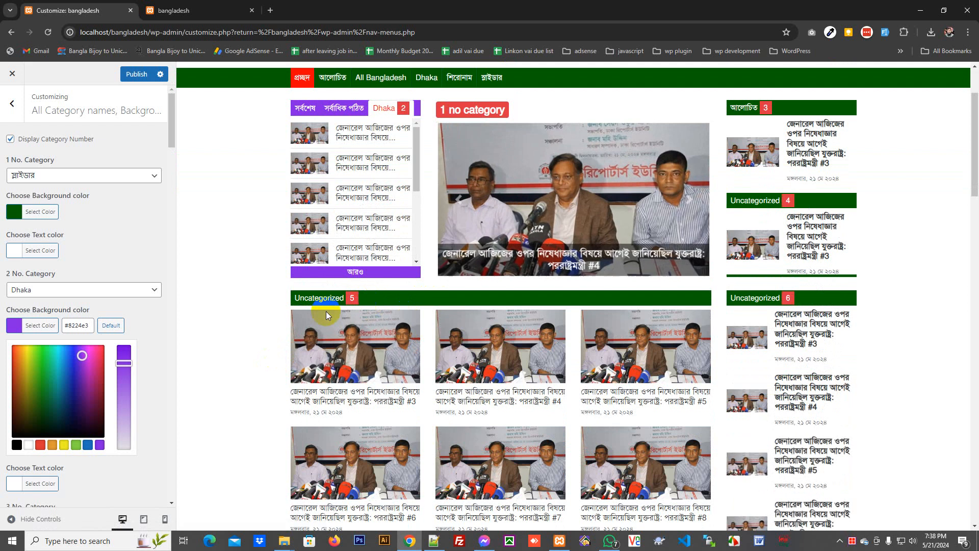
scroll(66, 347, "down", 4)
scroll(102, 336, "down", 4)
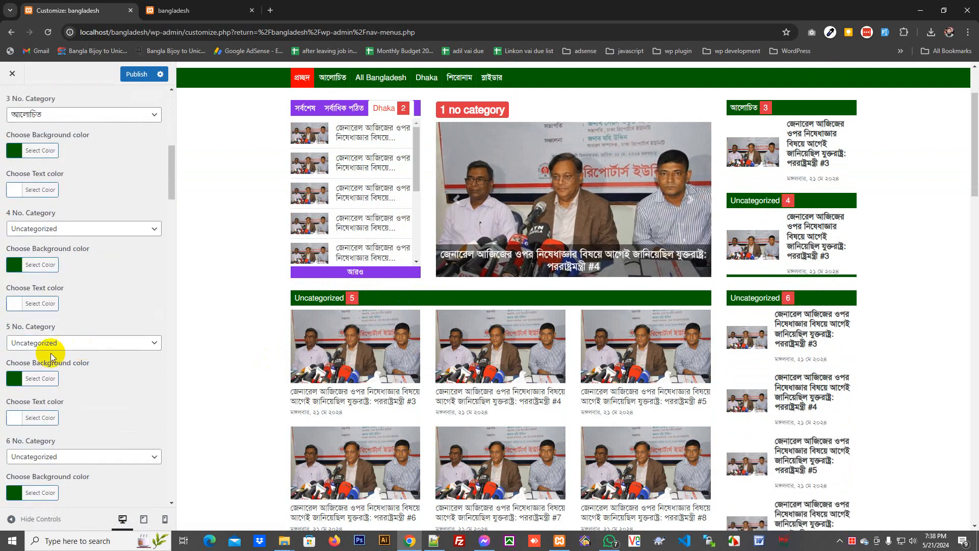
left_click(41, 343)
left_click(41, 366)
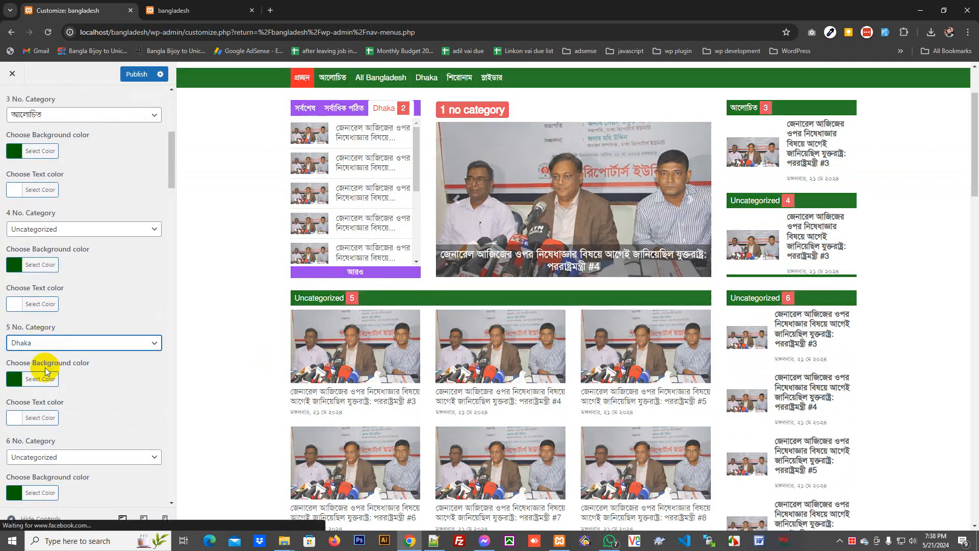
left_click(43, 380)
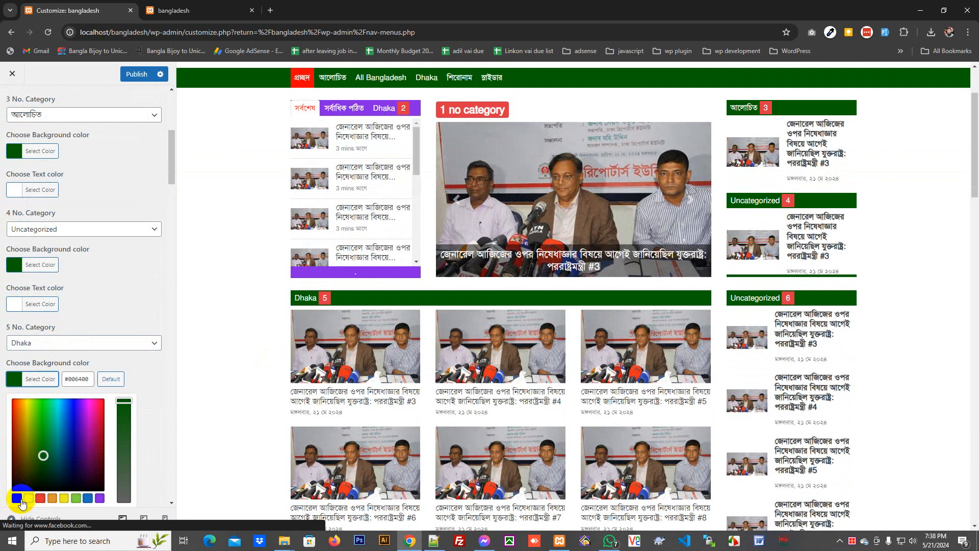
left_click(17, 498)
scroll(77, 388, "down", 2)
left_click(31, 438)
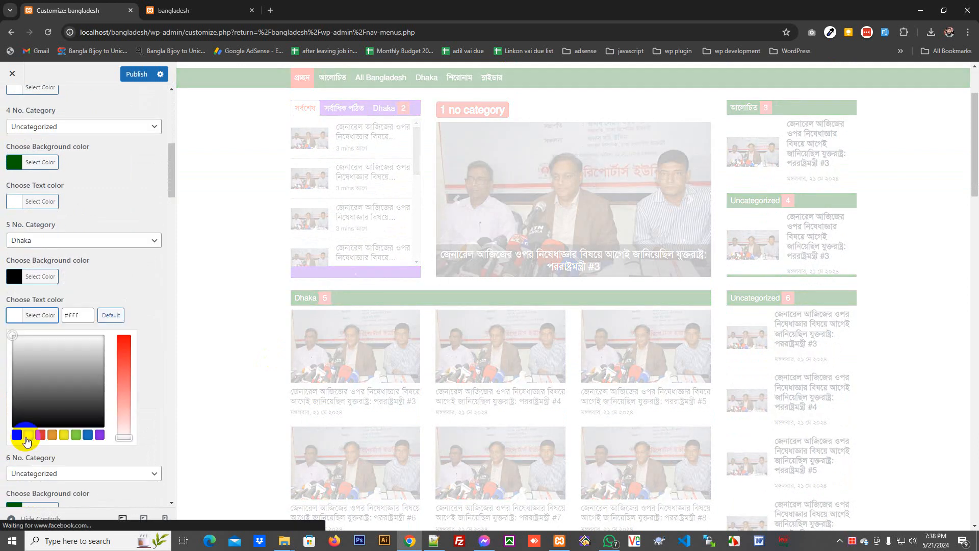
left_click(45, 437)
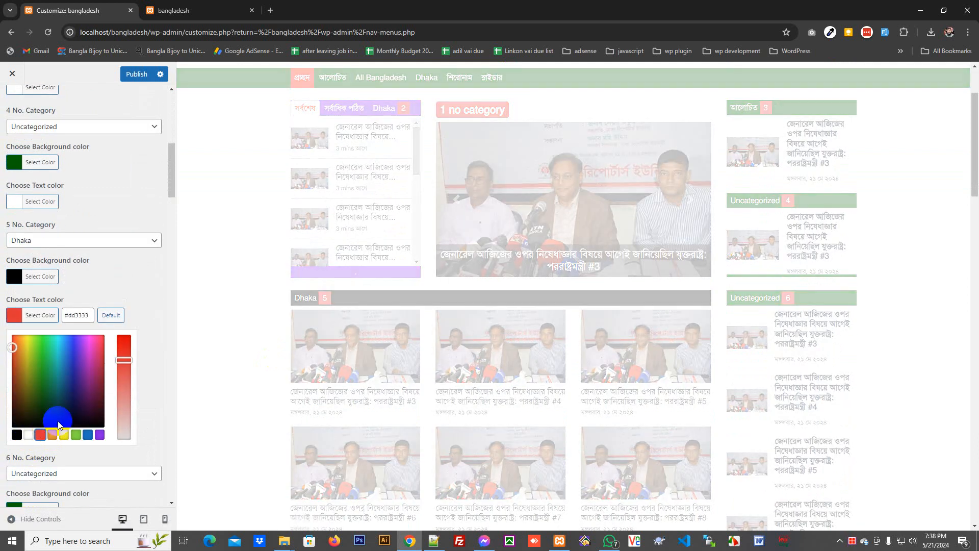
scroll(847, 300, "down", 8)
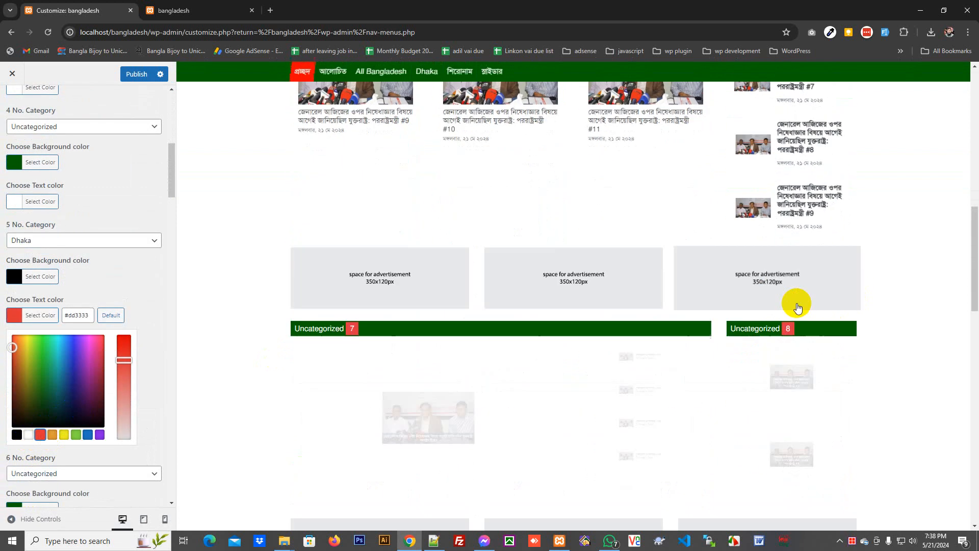
scroll(796, 306, "up", 10)
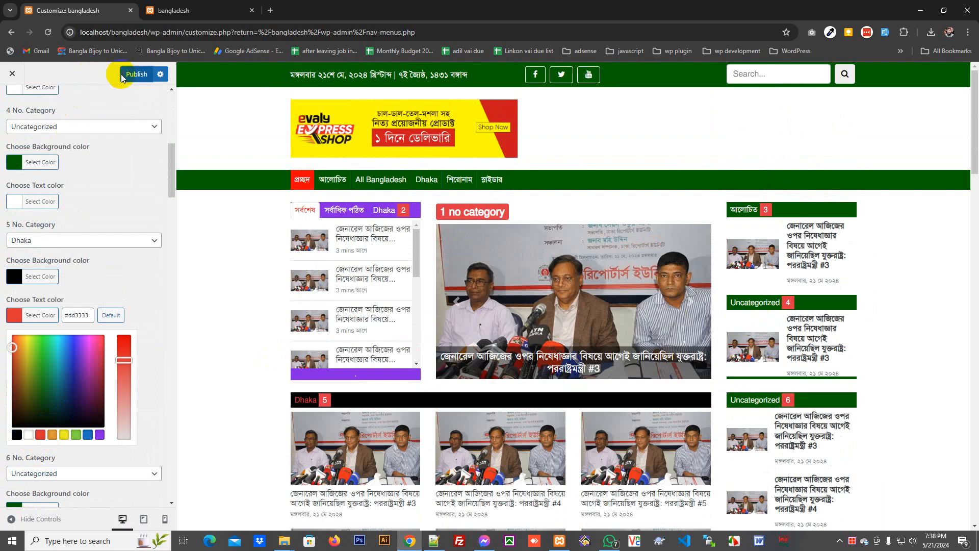
left_click(134, 75)
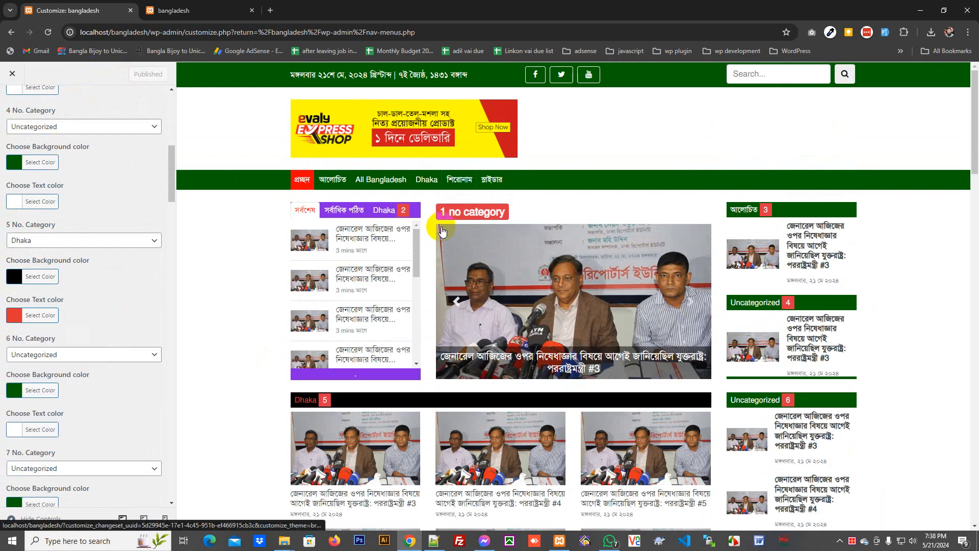